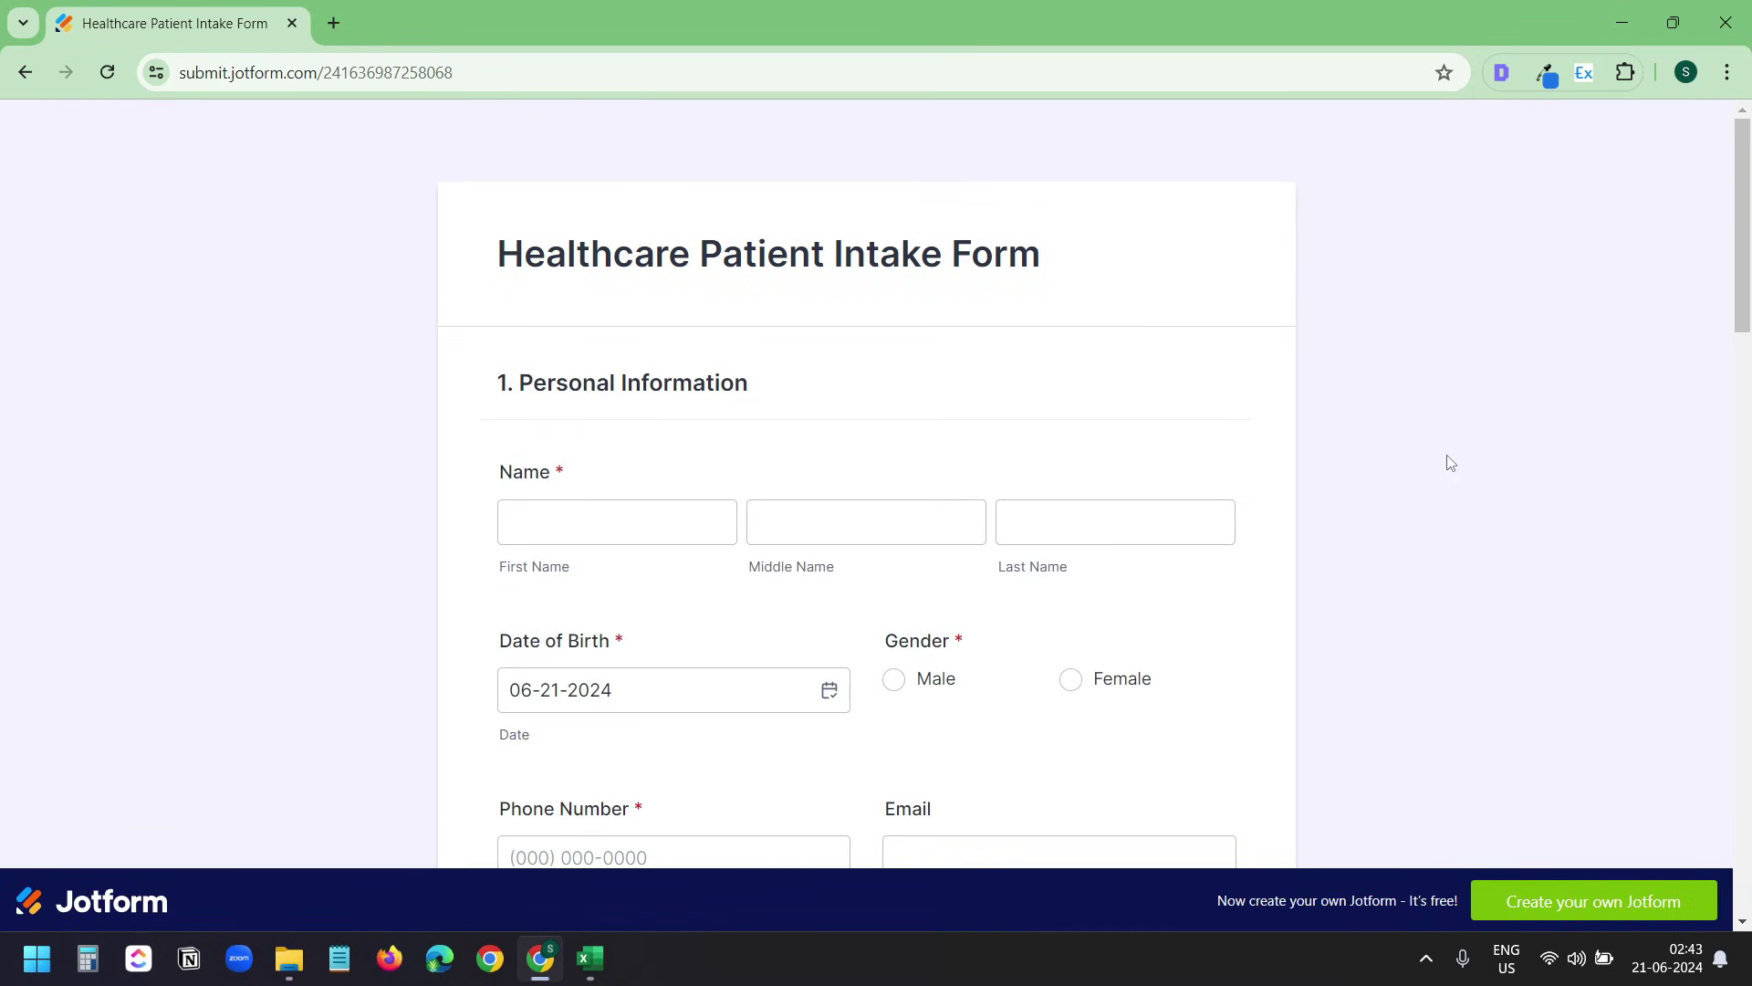
Scroll through the empty Jotform intake form, then bring up the 20-row Patient Data workbook
scroll(1451, 463, "down", 12)
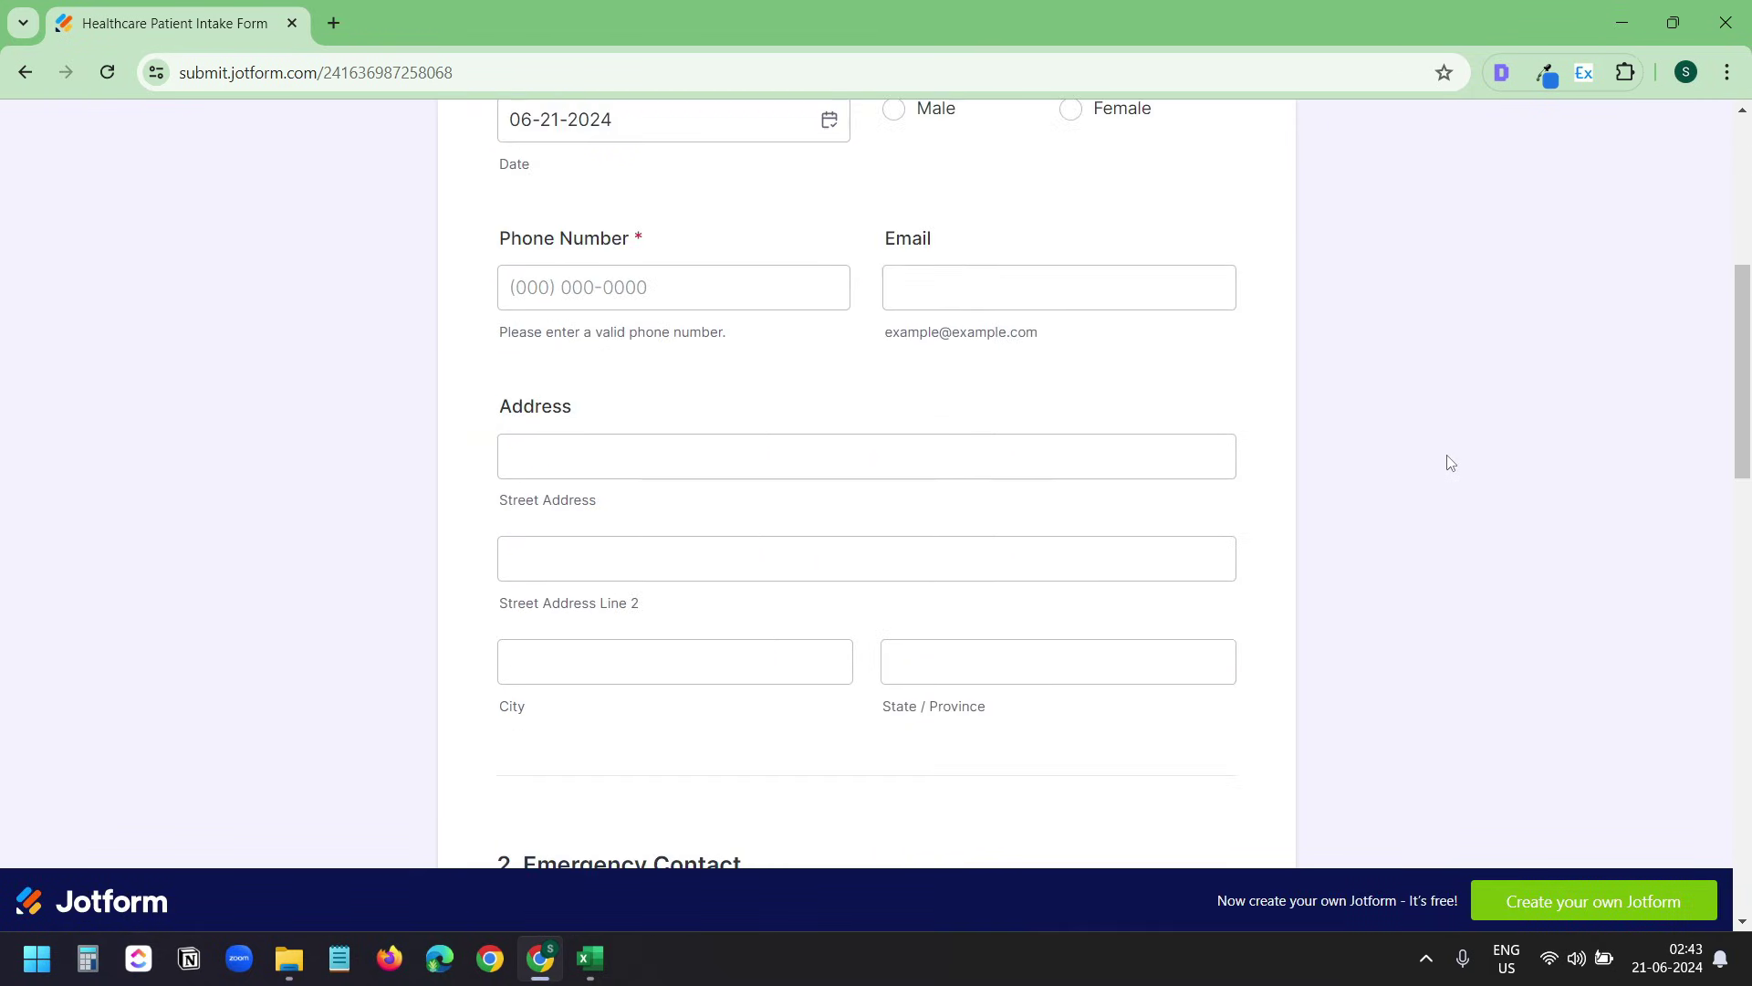
scroll(1451, 463, "down", 6)
scroll(1451, 462, "up", 18)
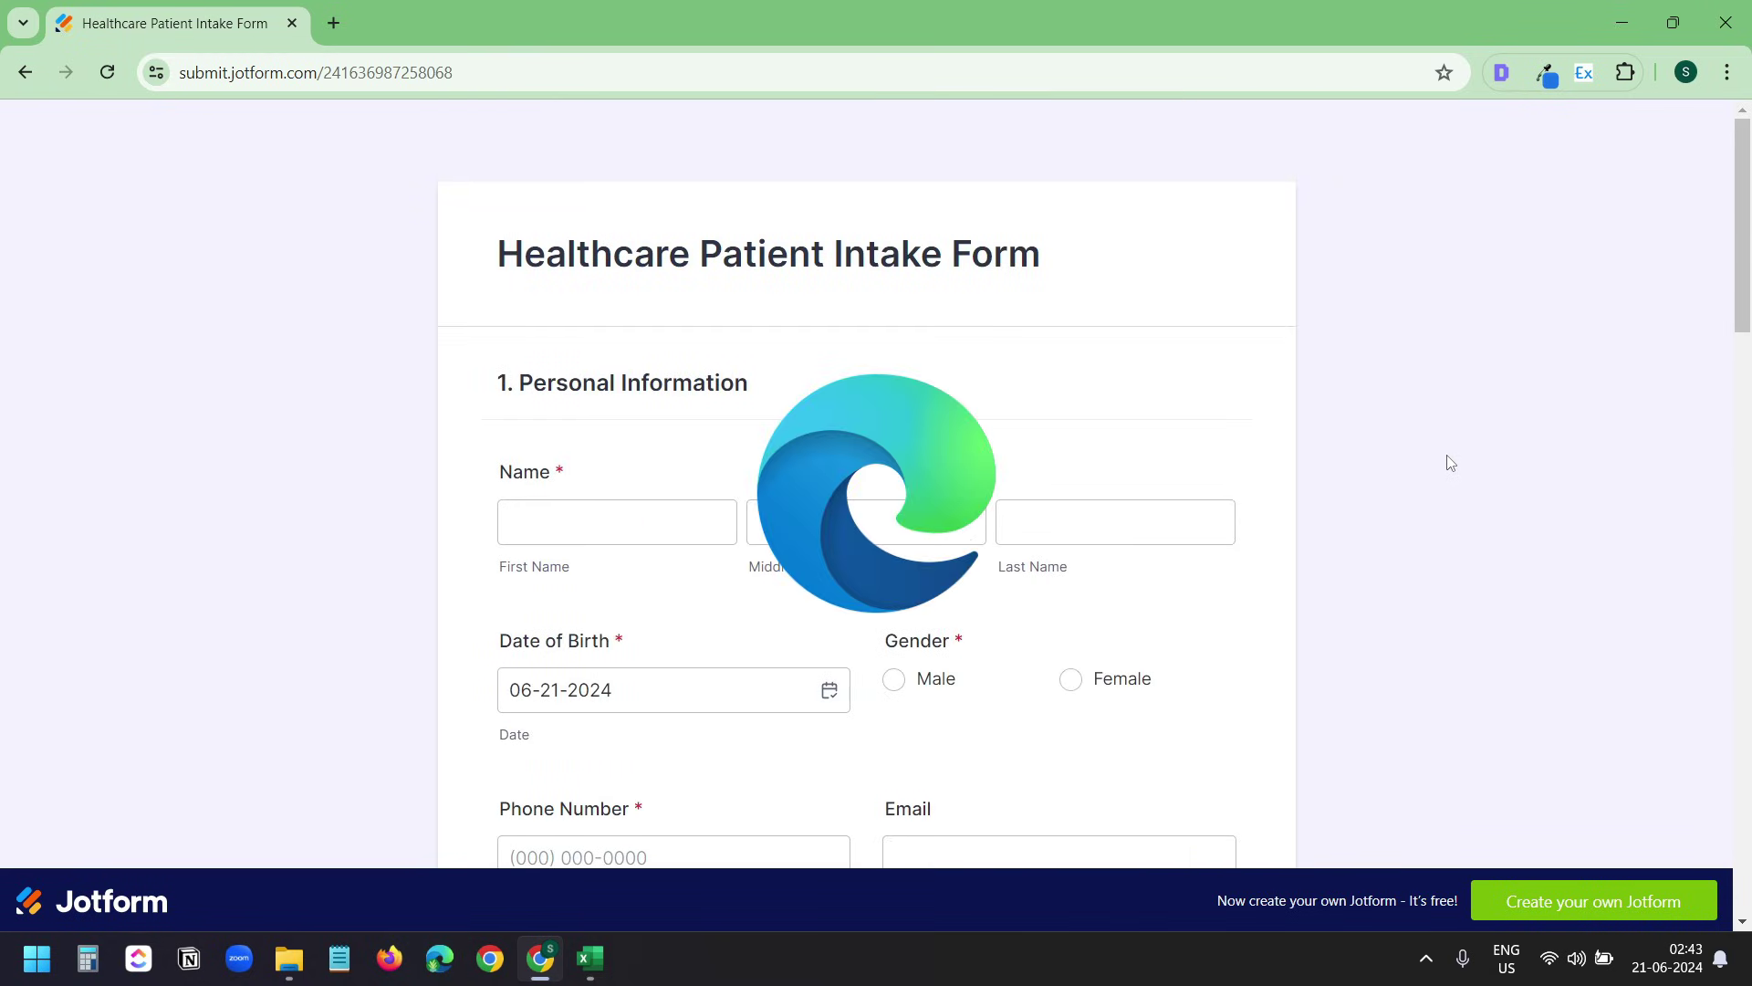
key("alt+Tab")
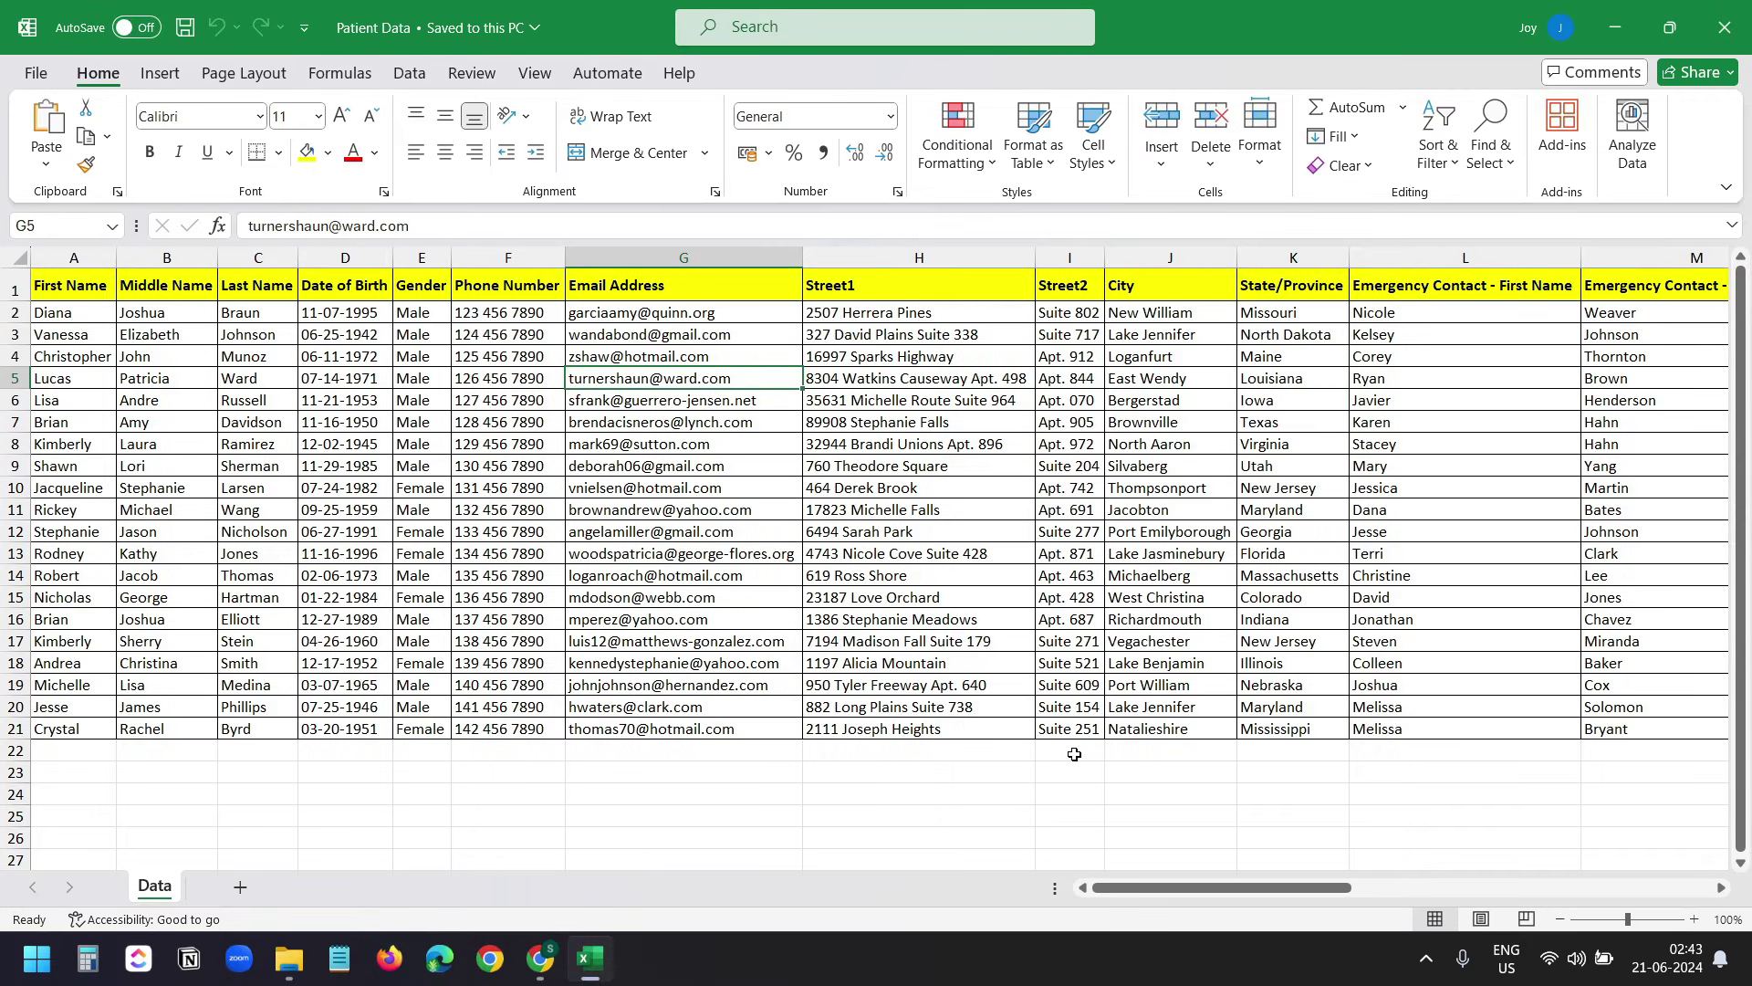
left_click_drag(1206, 899, 1077, 742)
Back on the intake form, scroll down to Smoking Status and preview its choices without selecting one
key("alt+Tab")
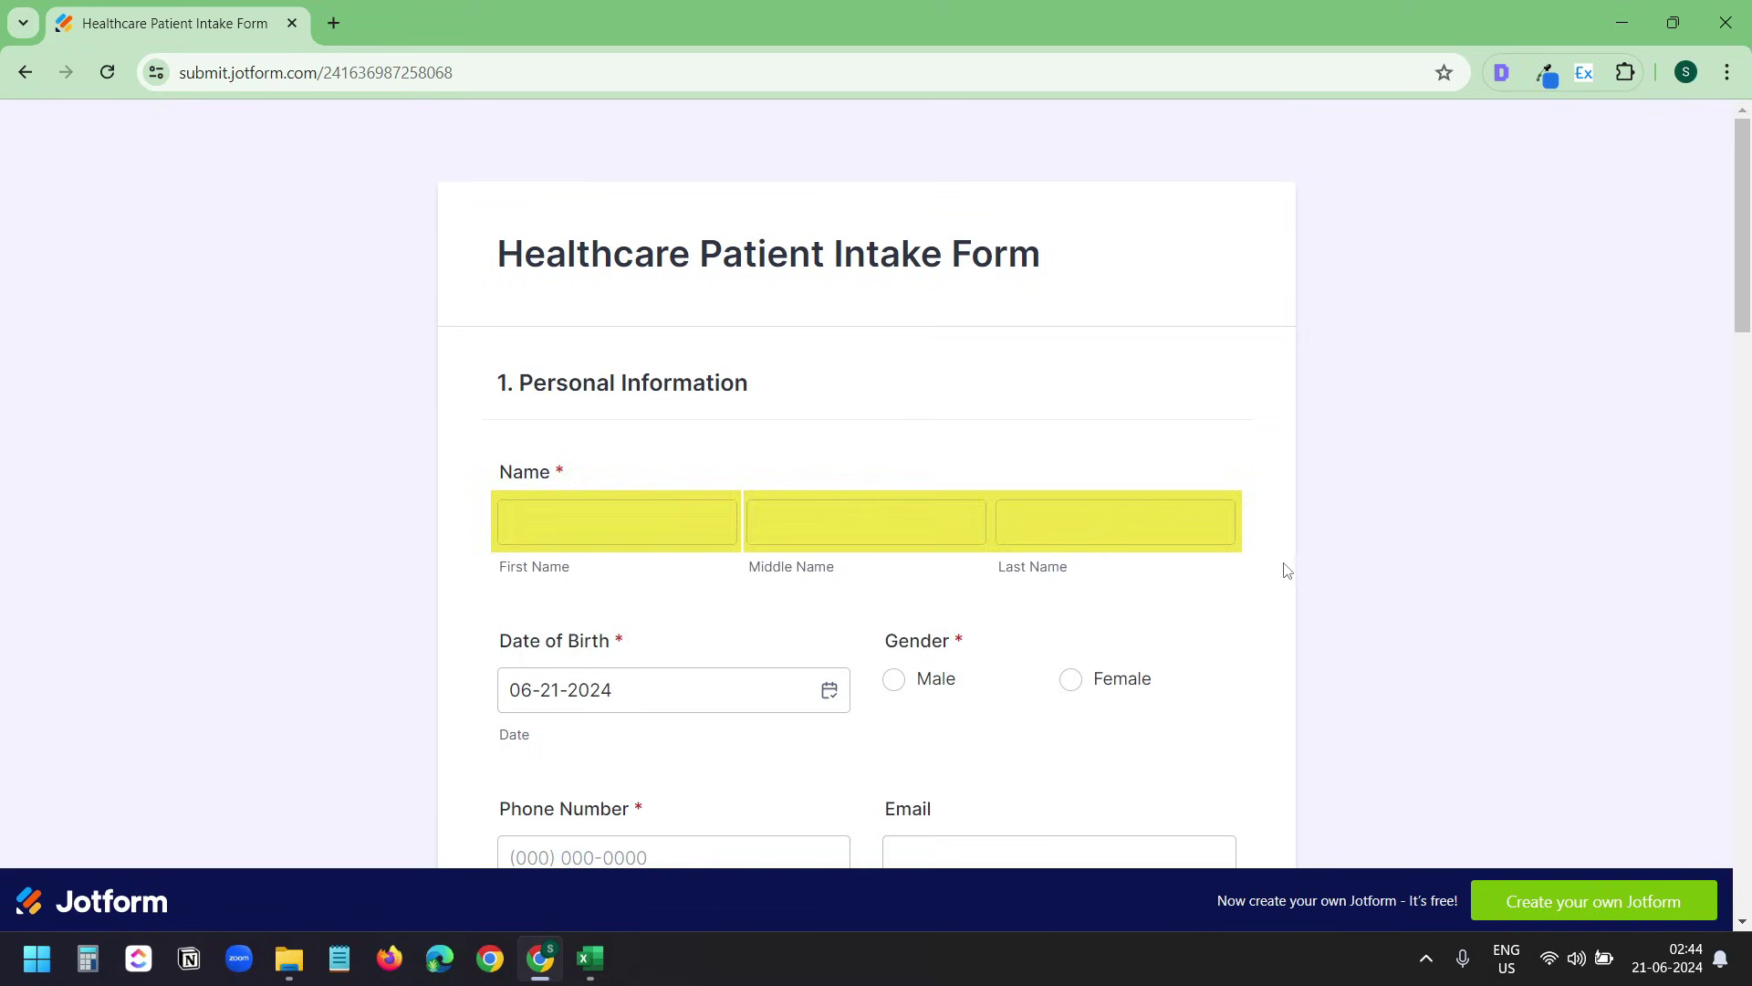
scroll(1282, 584, "down", 1)
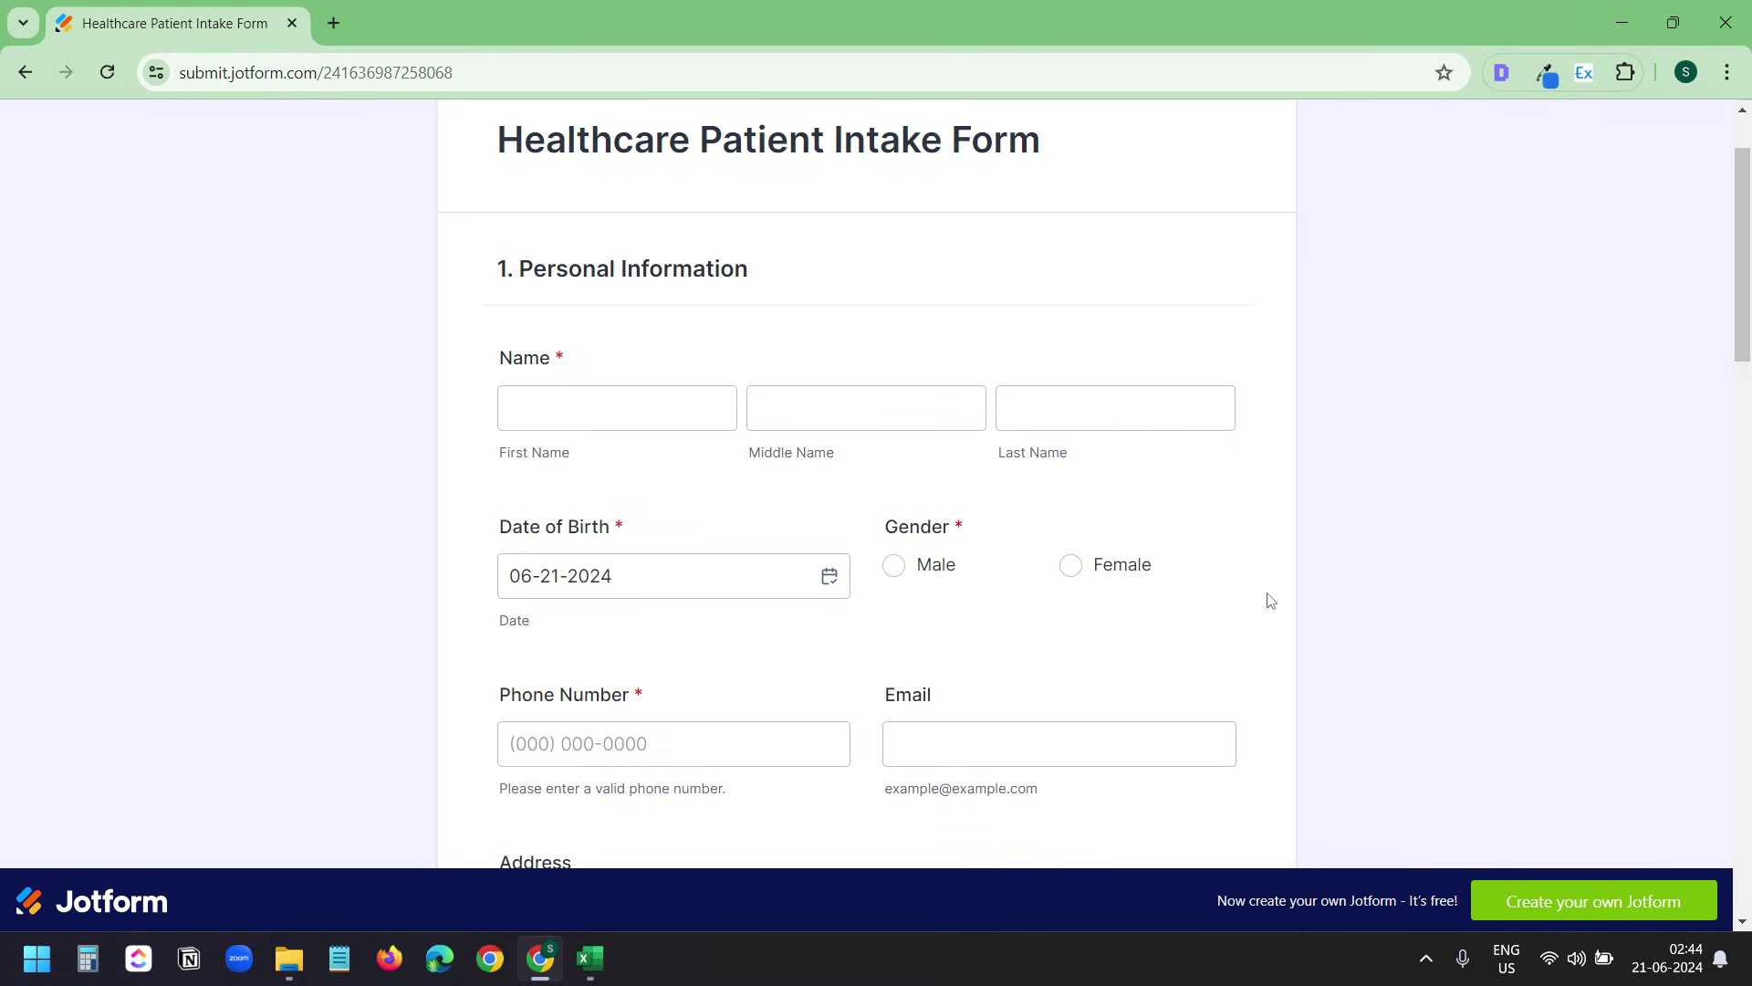
scroll(1270, 601, "down", 2)
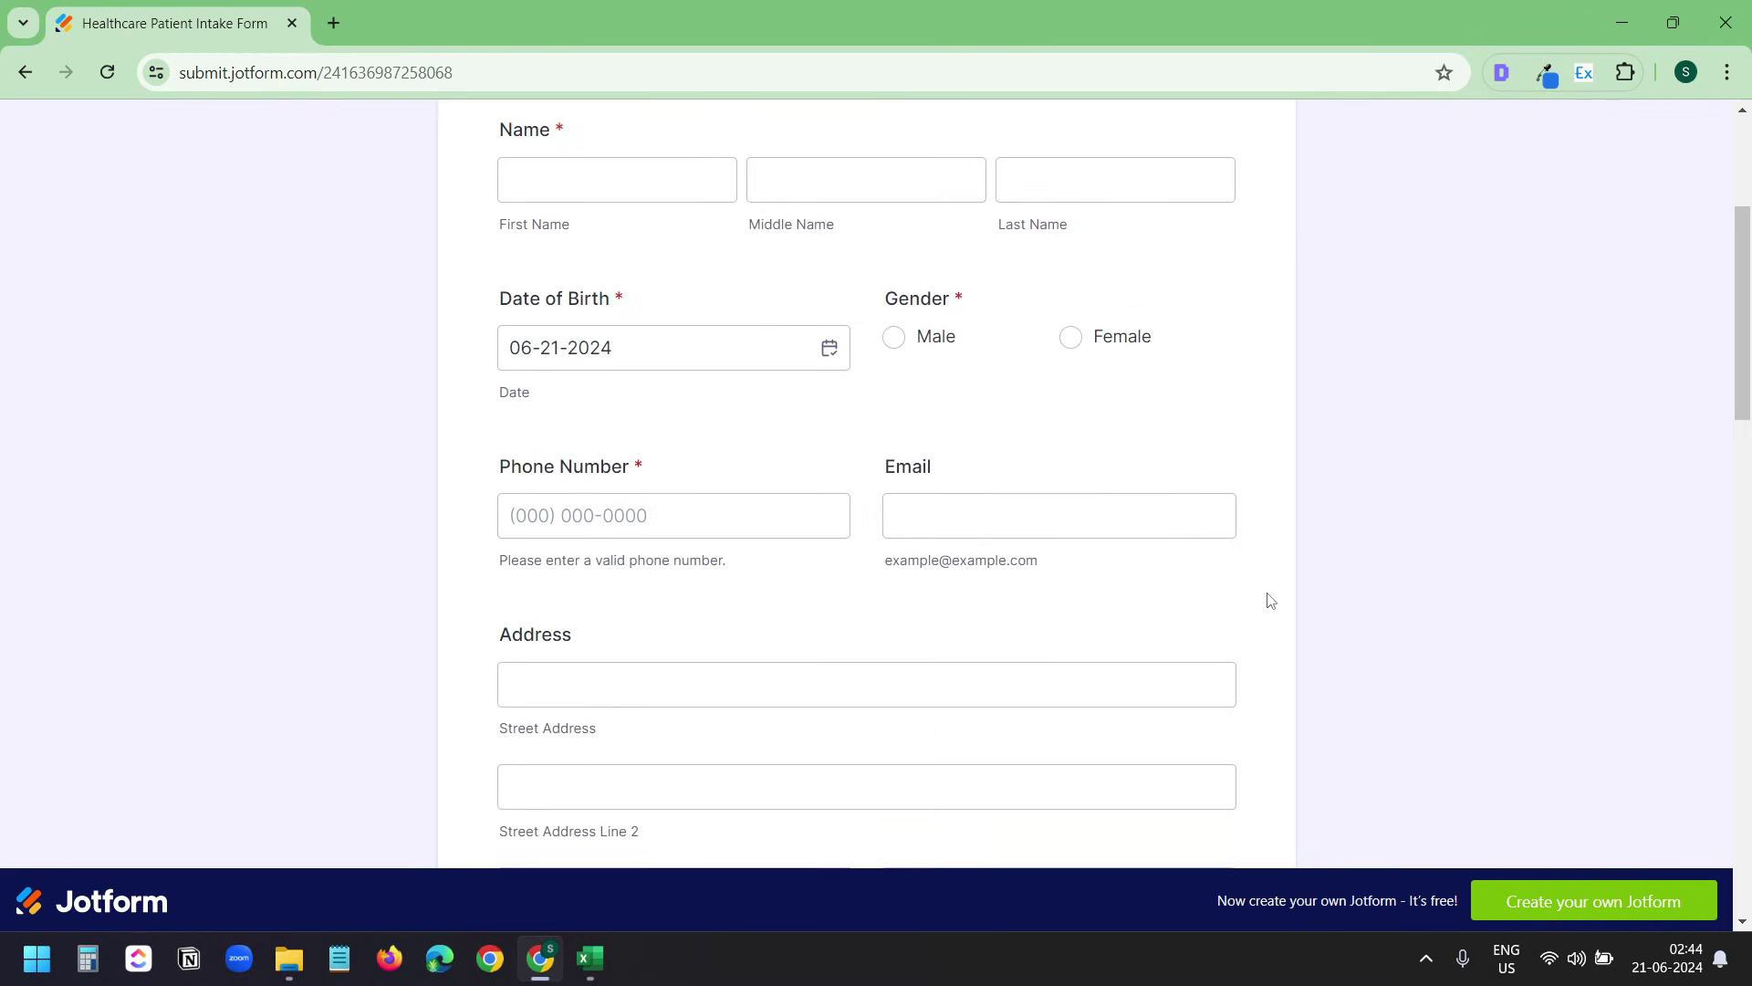
scroll(1339, 586, "down", 1)
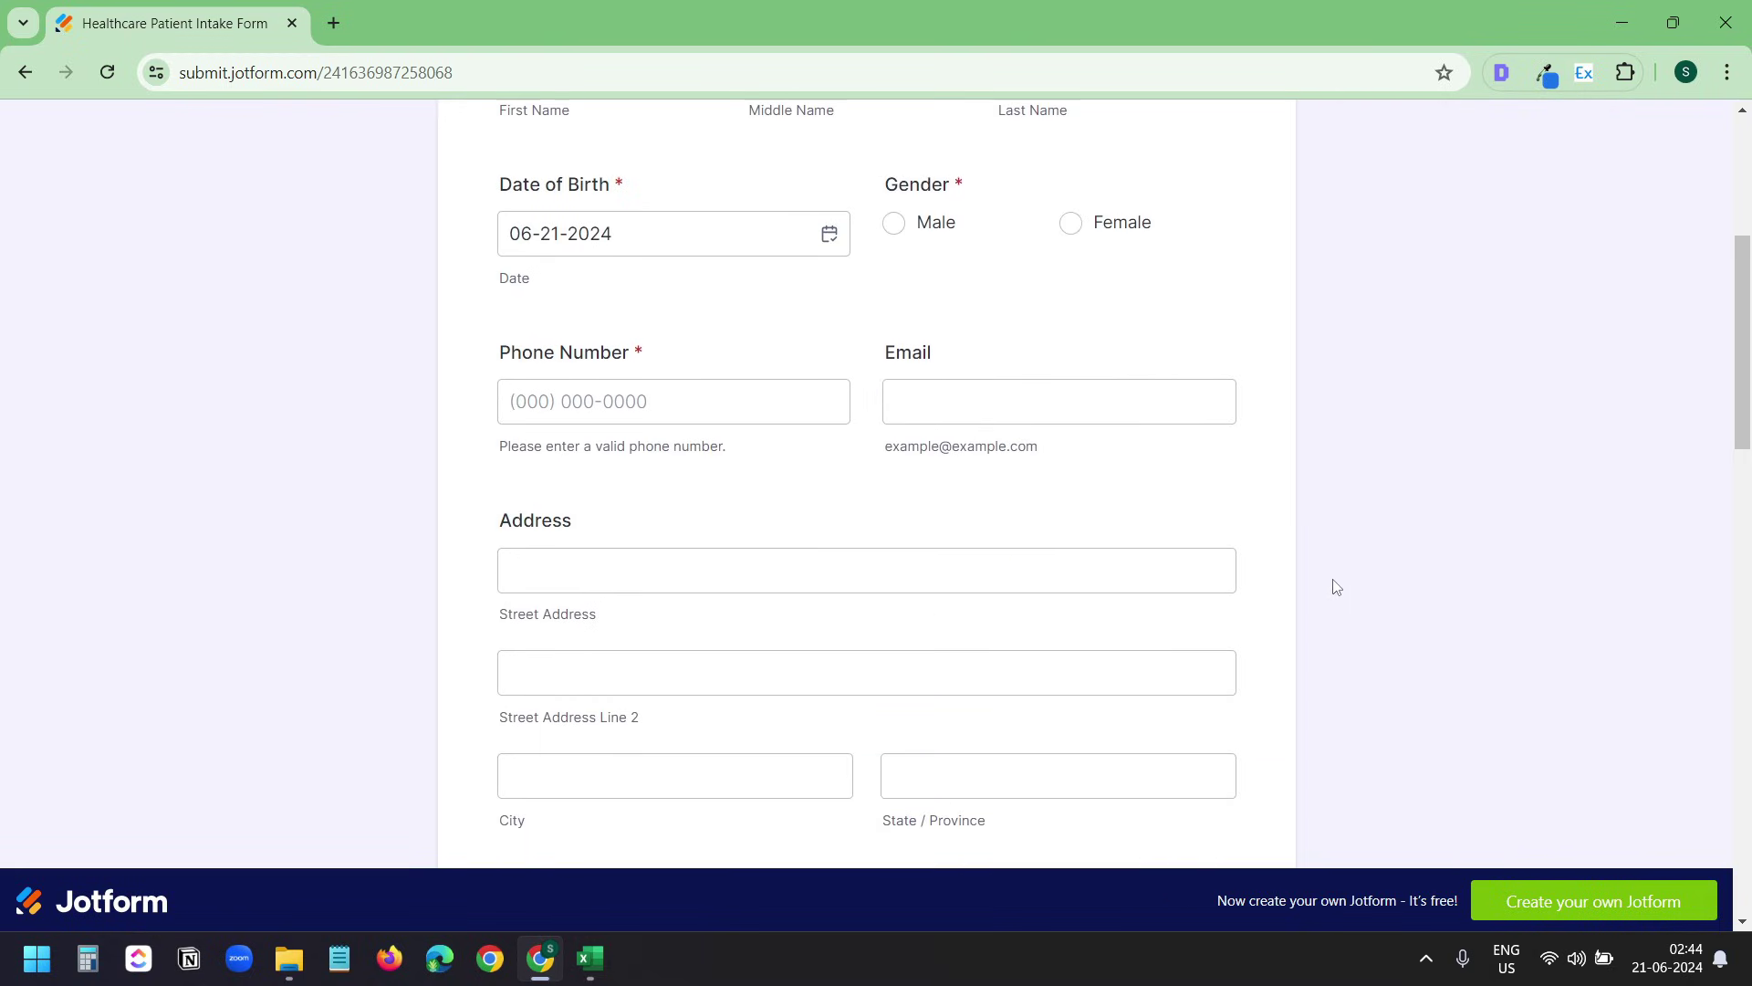
scroll(1338, 586, "down", 3)
scroll(1337, 586, "down", 12)
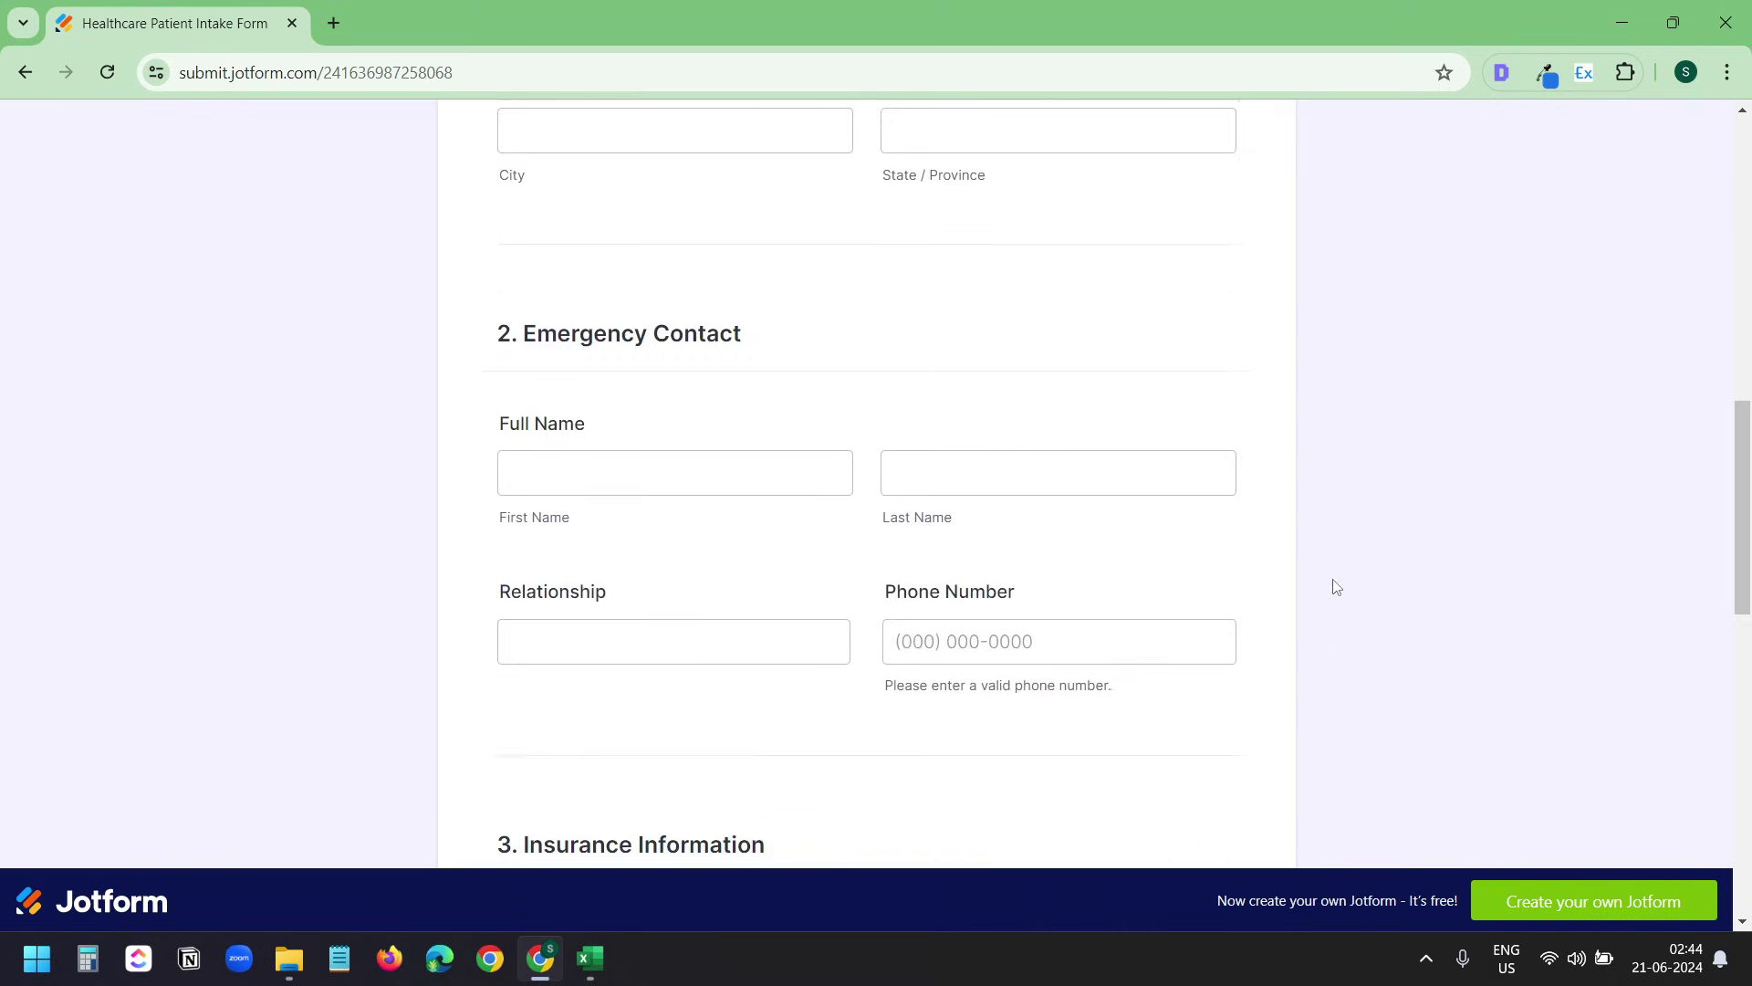
left_click(830, 456)
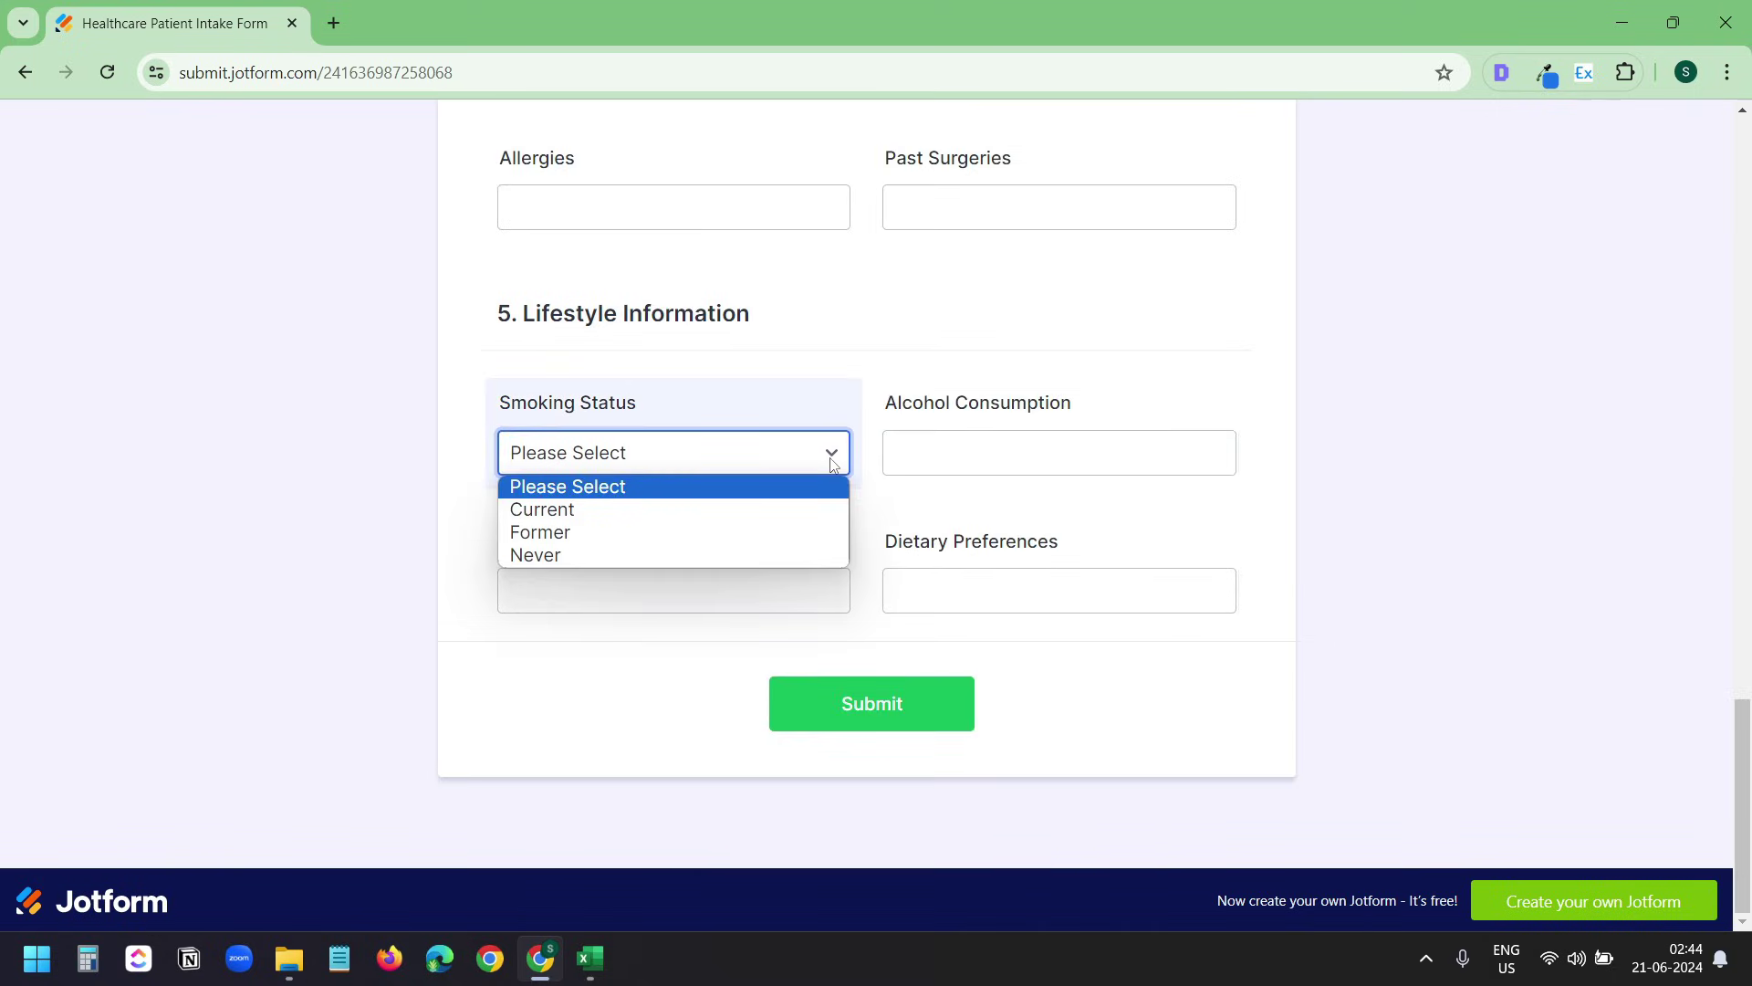
left_click(1156, 566)
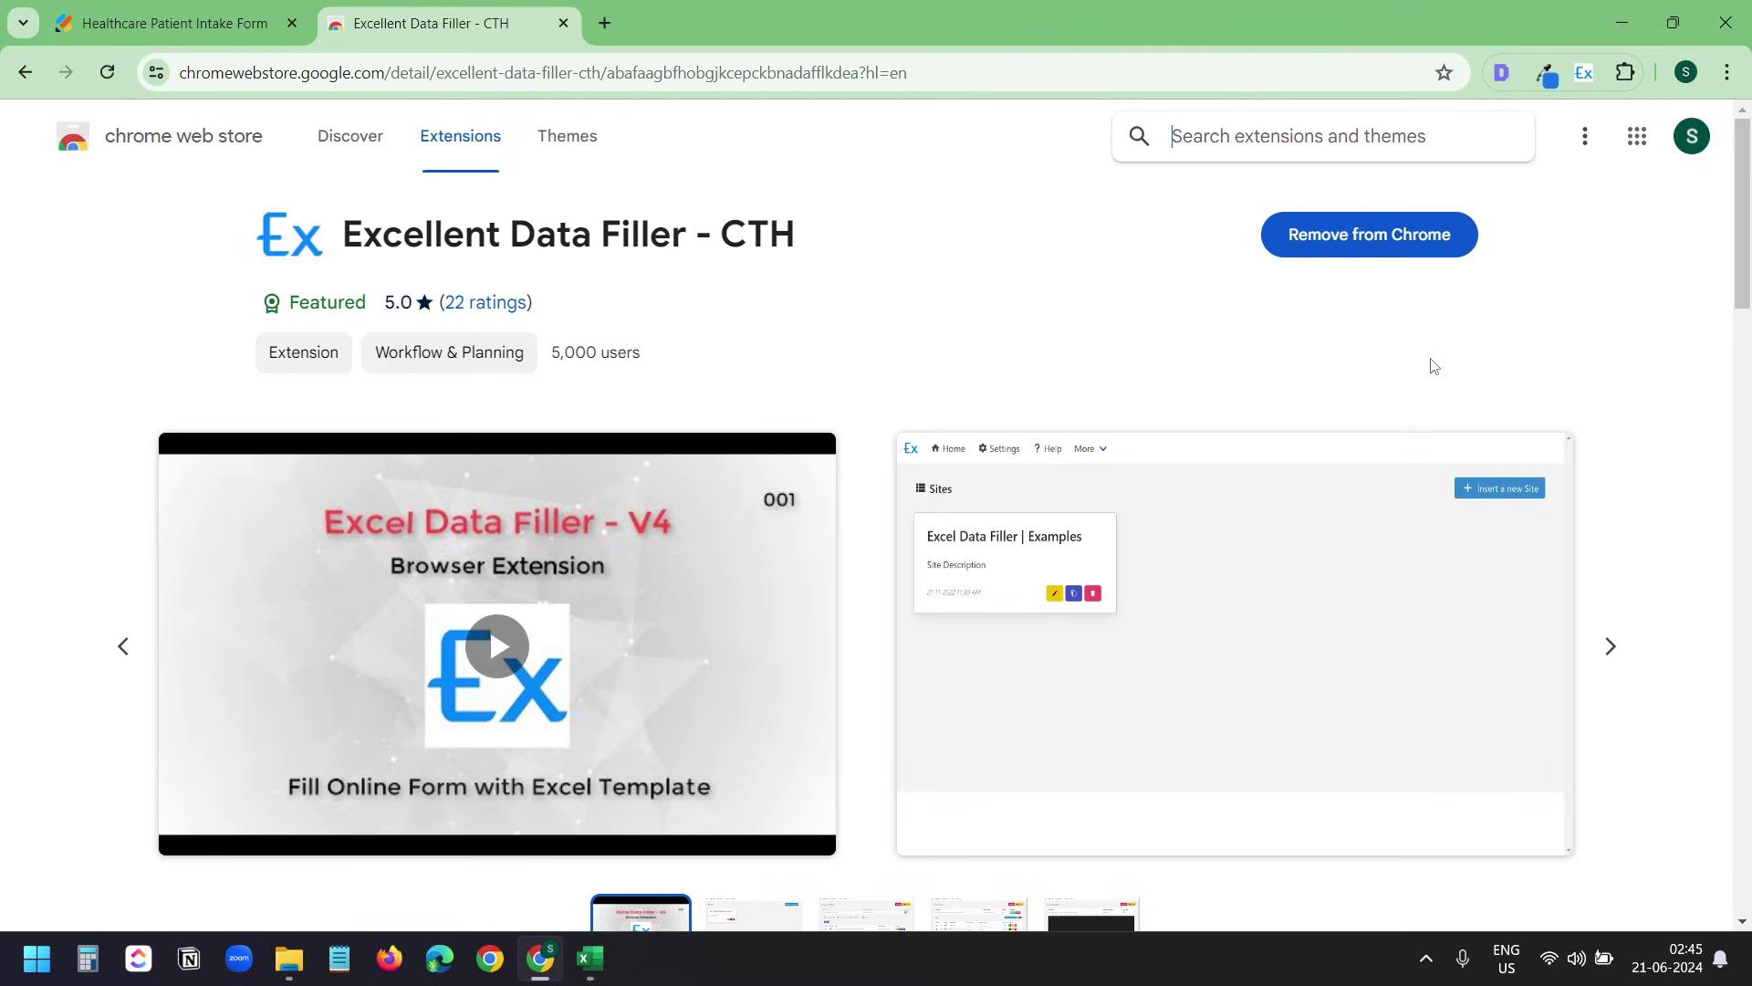
Close the Excellent Data Filler - CTH store tab, leaving only the blank Jotform form
key("ctrl+w")
Add the Jotform page as a site through the Excellent Data Filler - CTH menu's Insert Site
scroll(1467, 485, "up", 15)
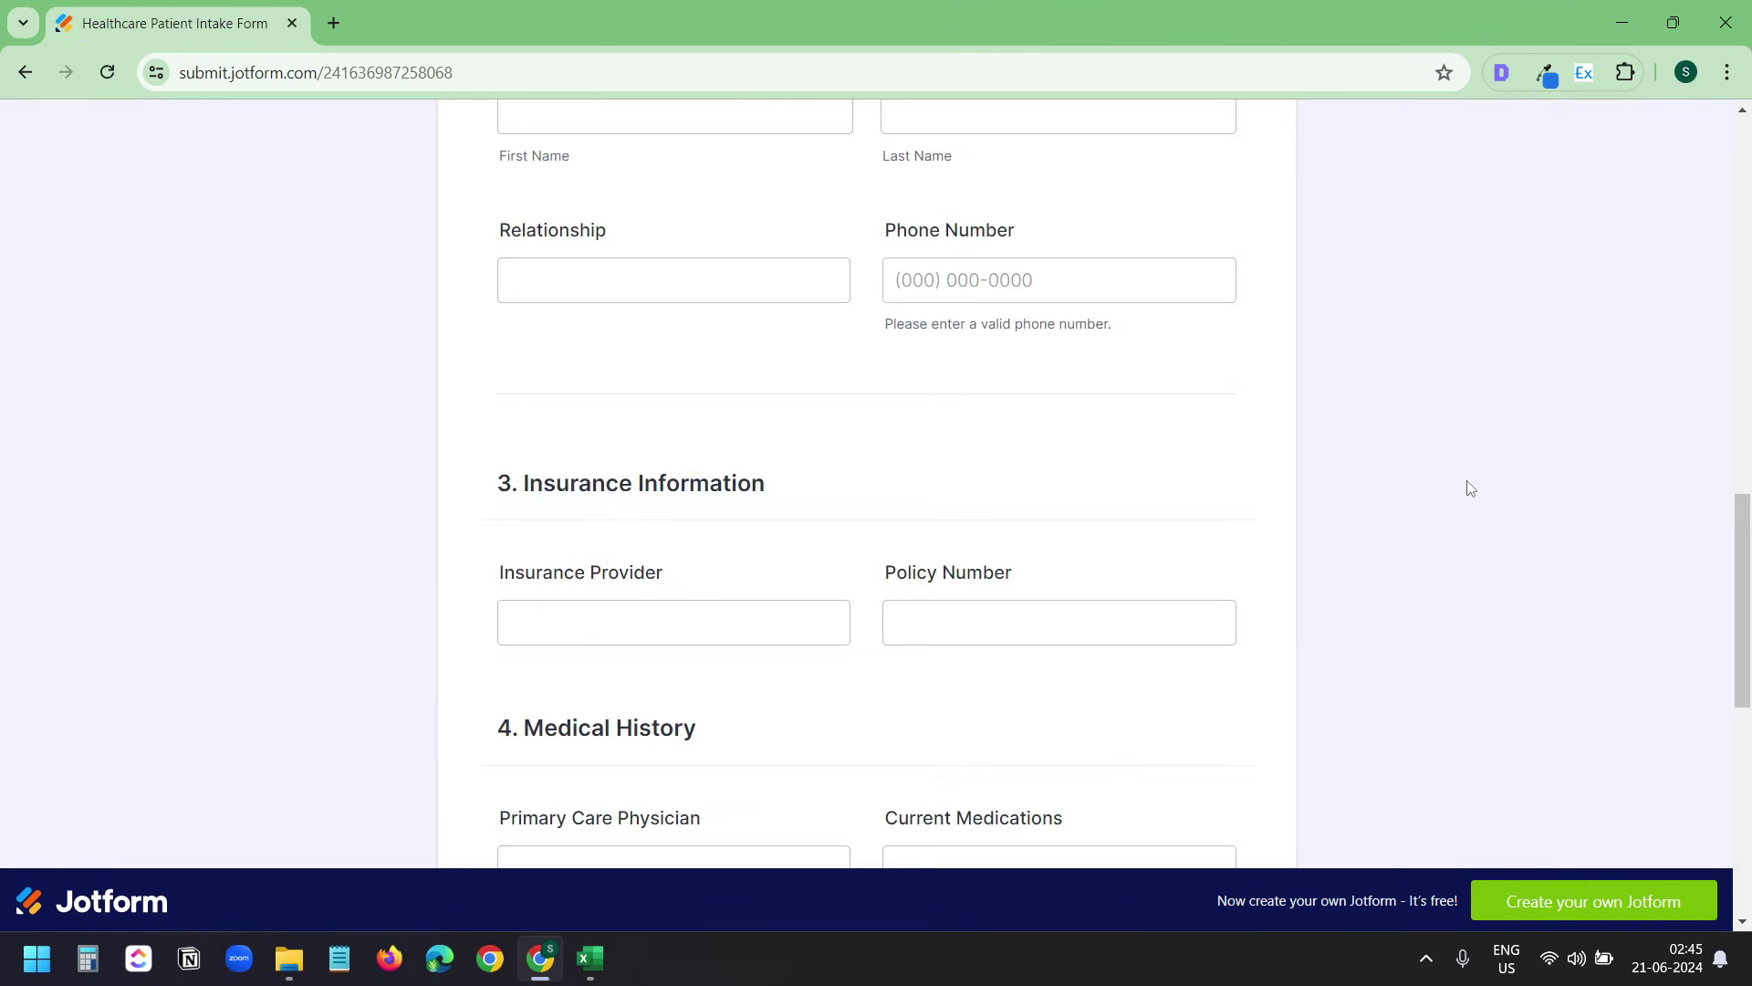
scroll(1470, 486, "up", 5)
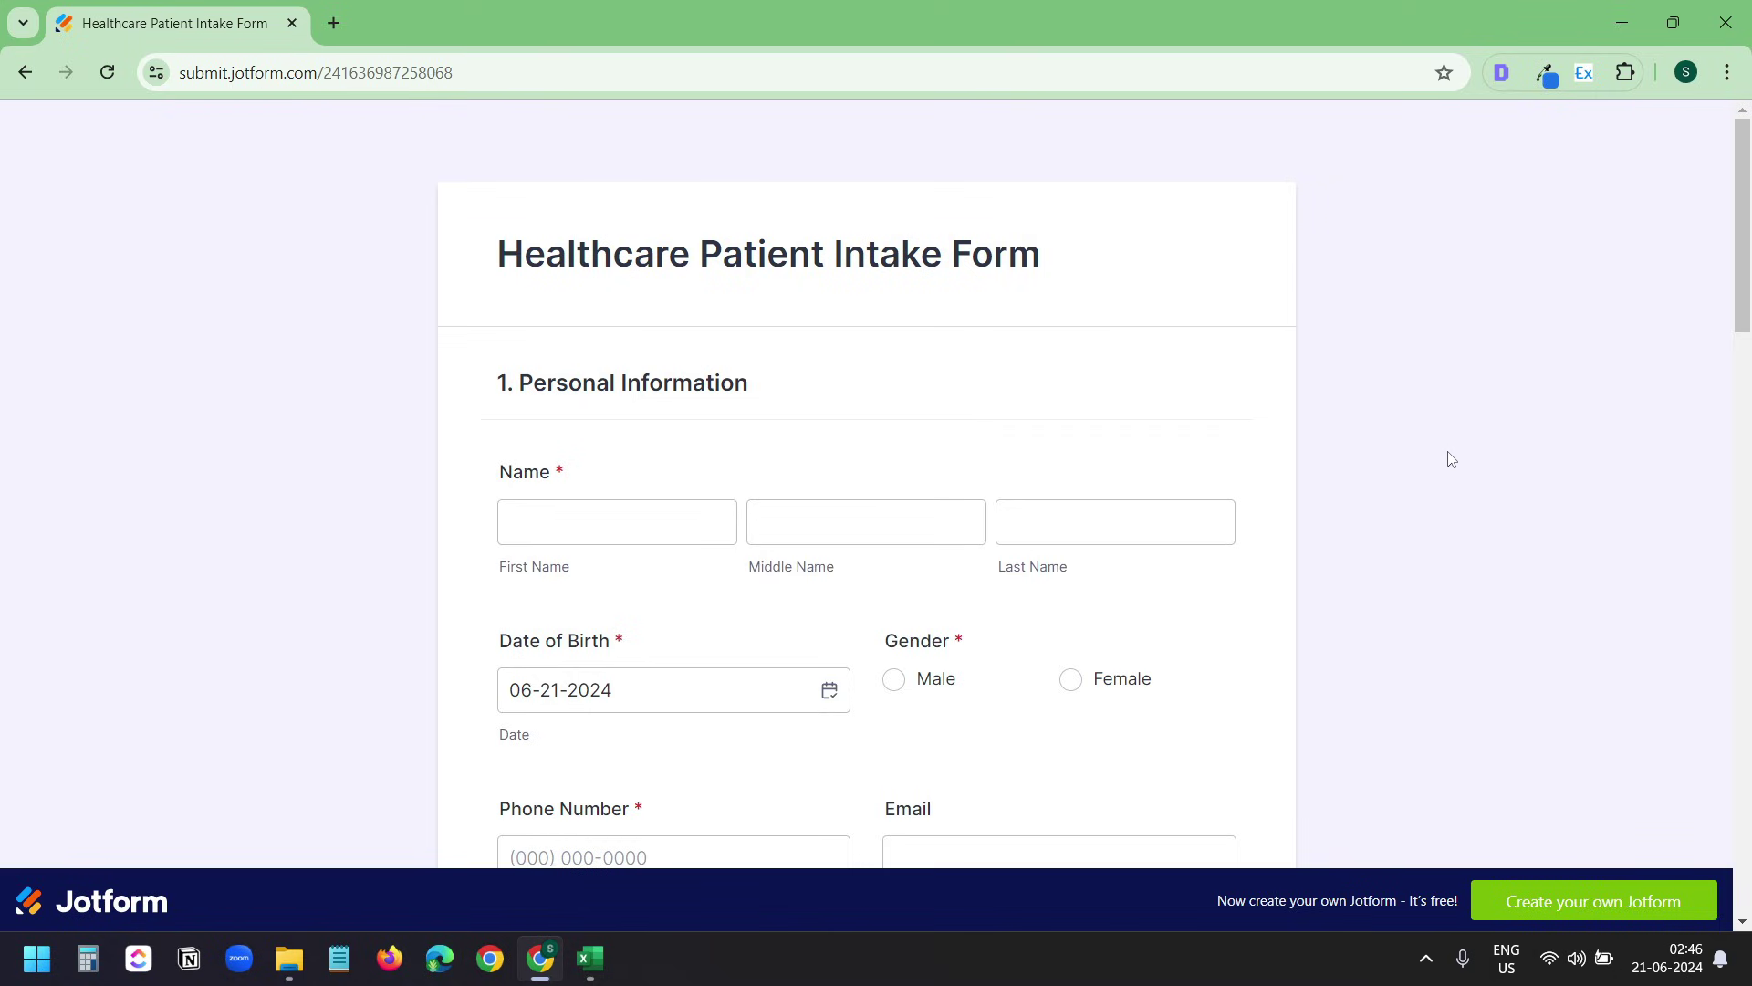
scroll(1451, 458, "down", 1)
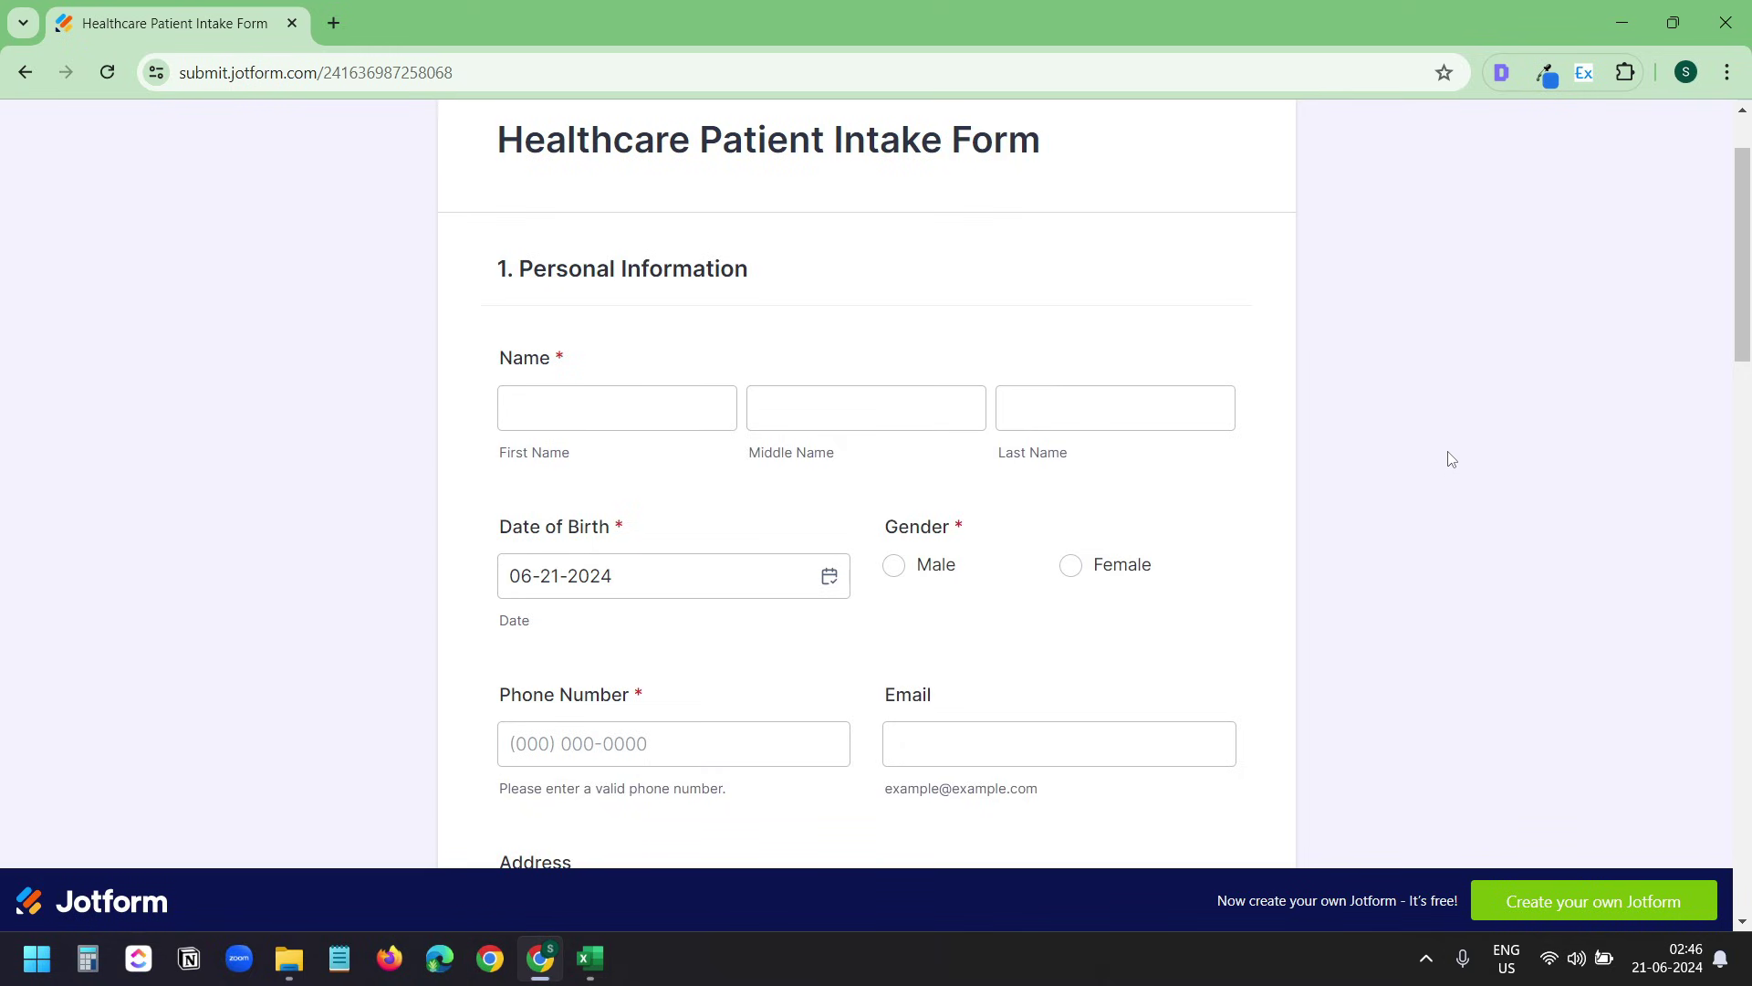
right_click(1203, 643)
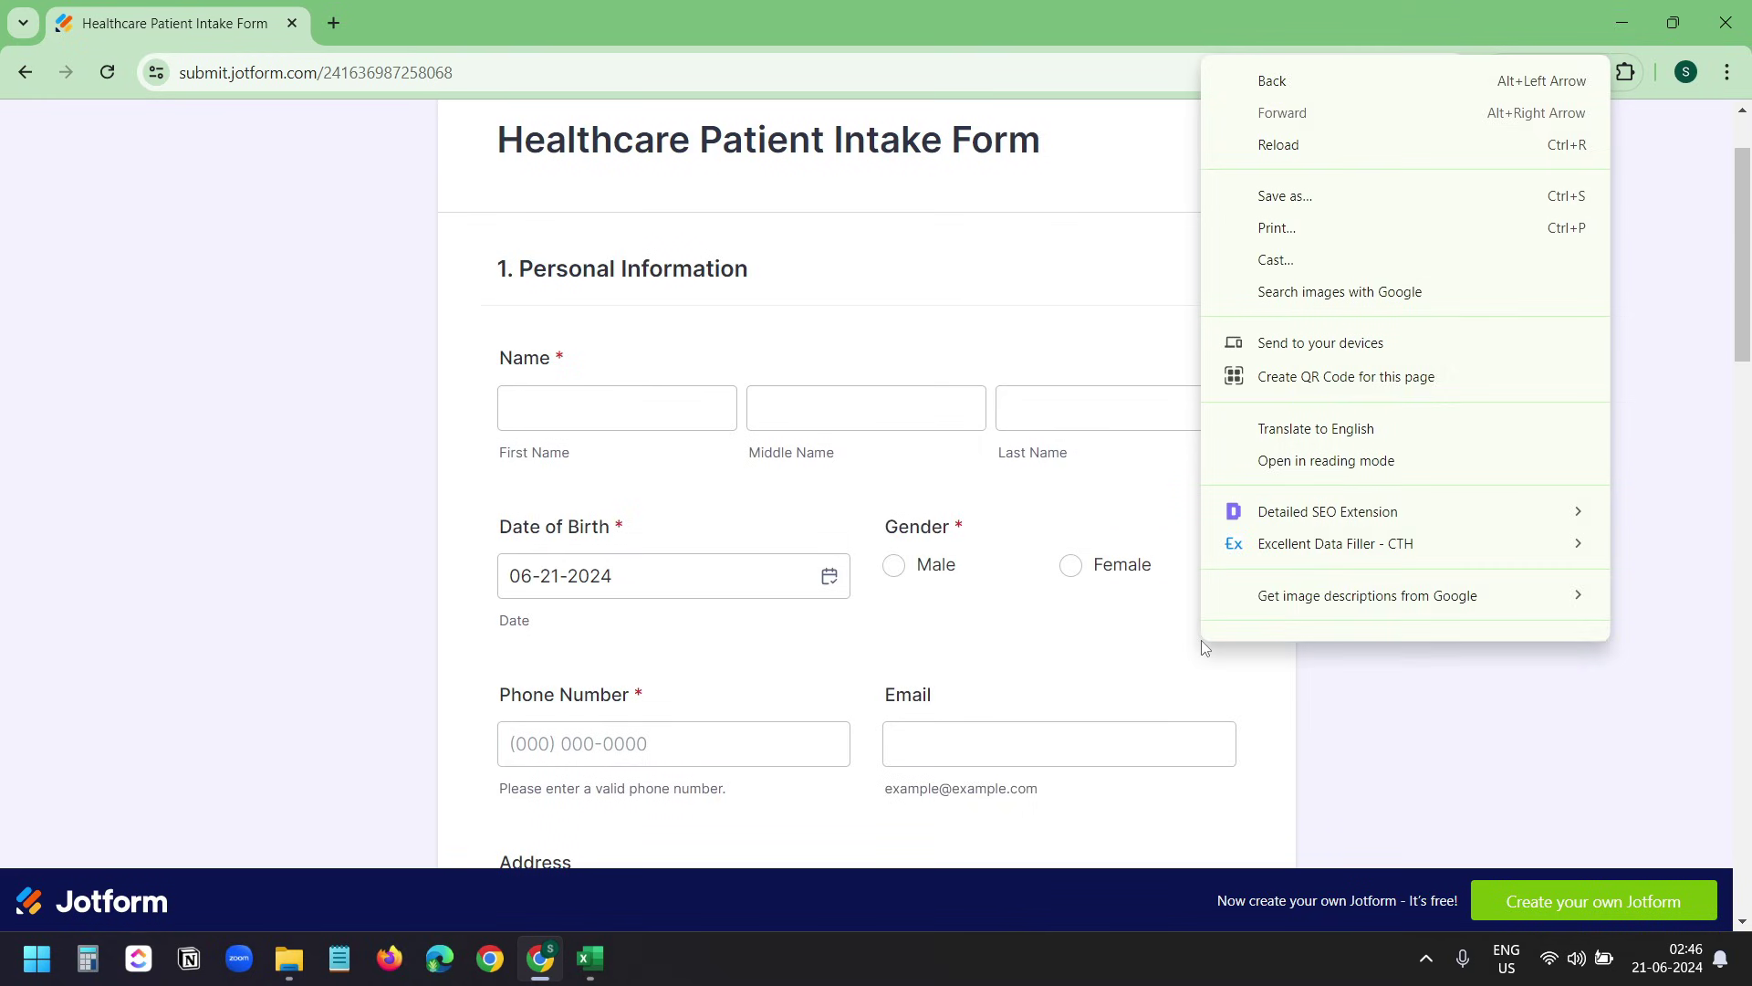
mouse_move(1252, 565)
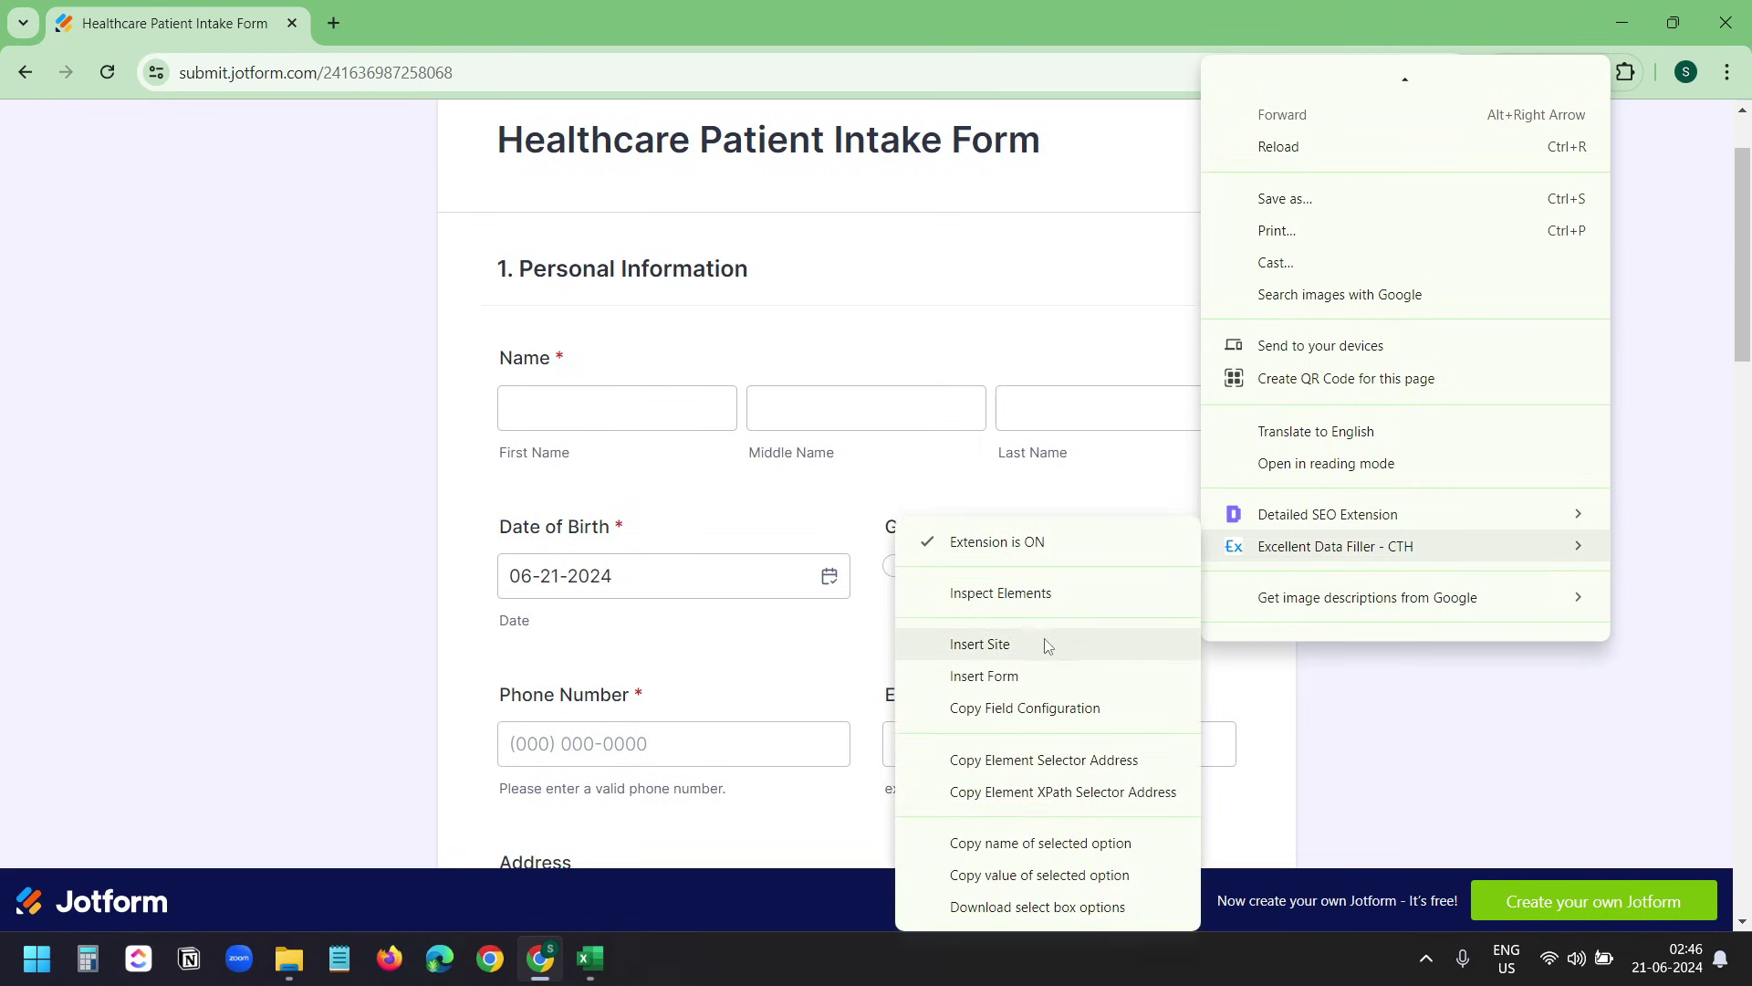
left_click(1009, 646)
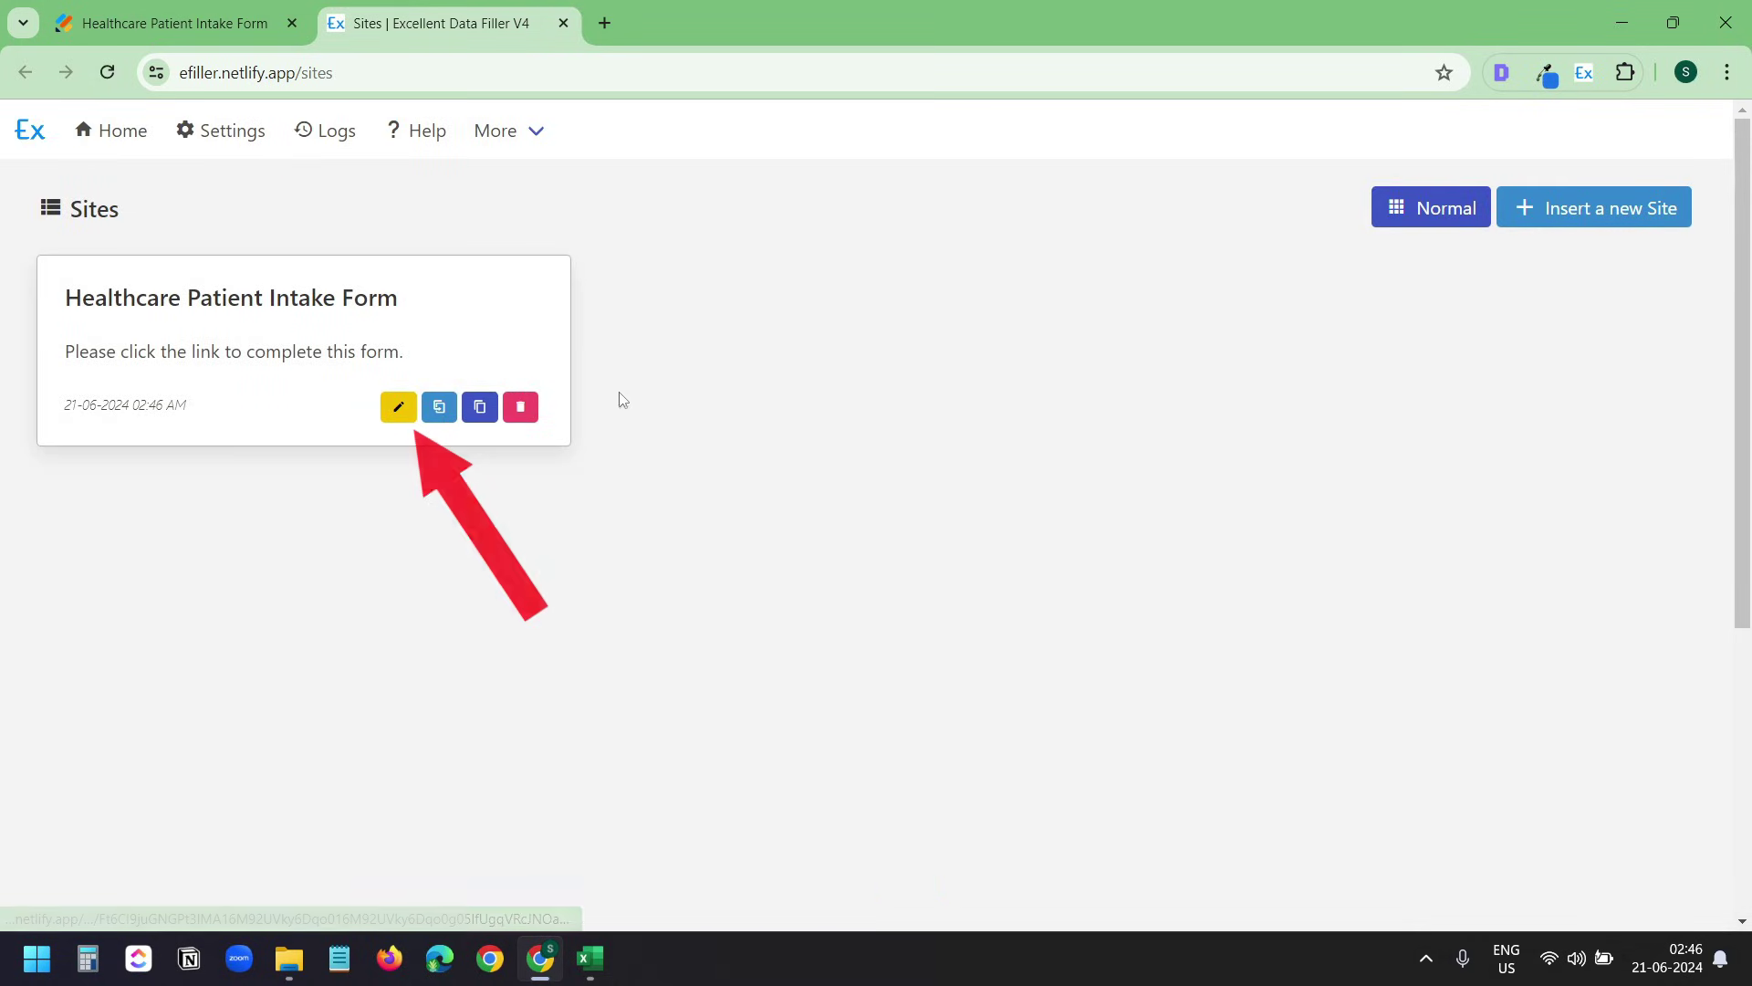
Edit the Healthcare Patient Intake Form site and delete its existing Site Description text
left_click(402, 412)
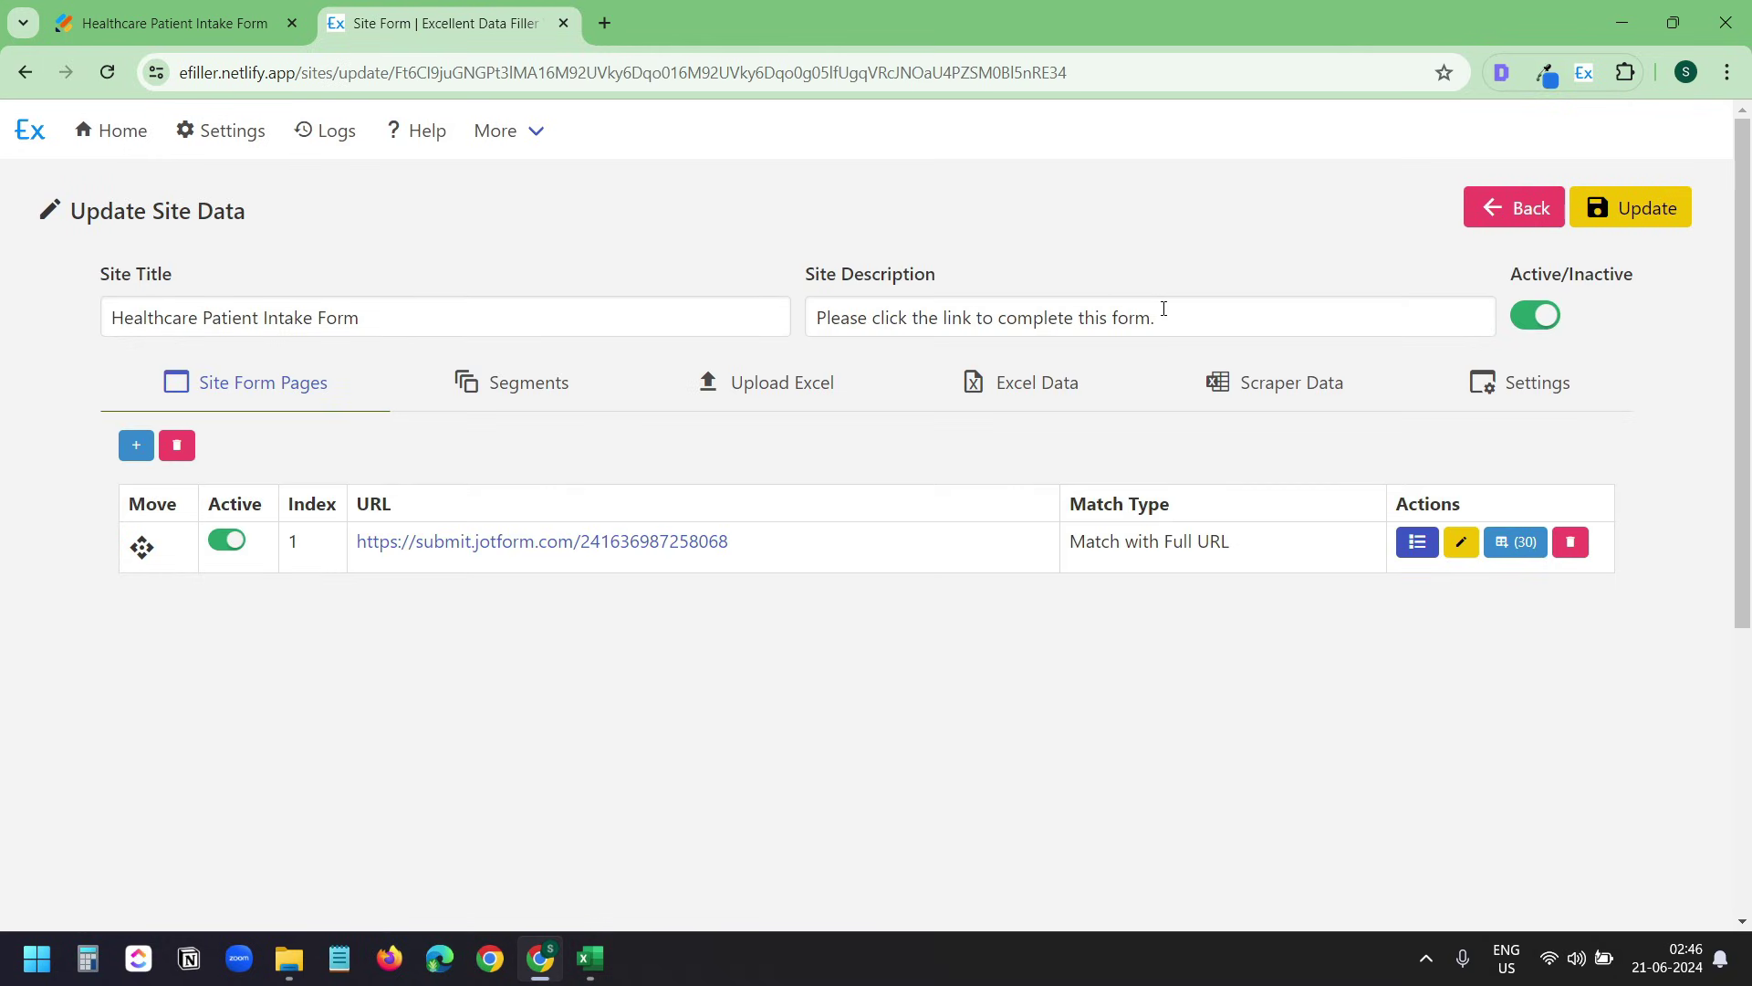
left_click_drag(1169, 309, 814, 317)
key("BackSpace")
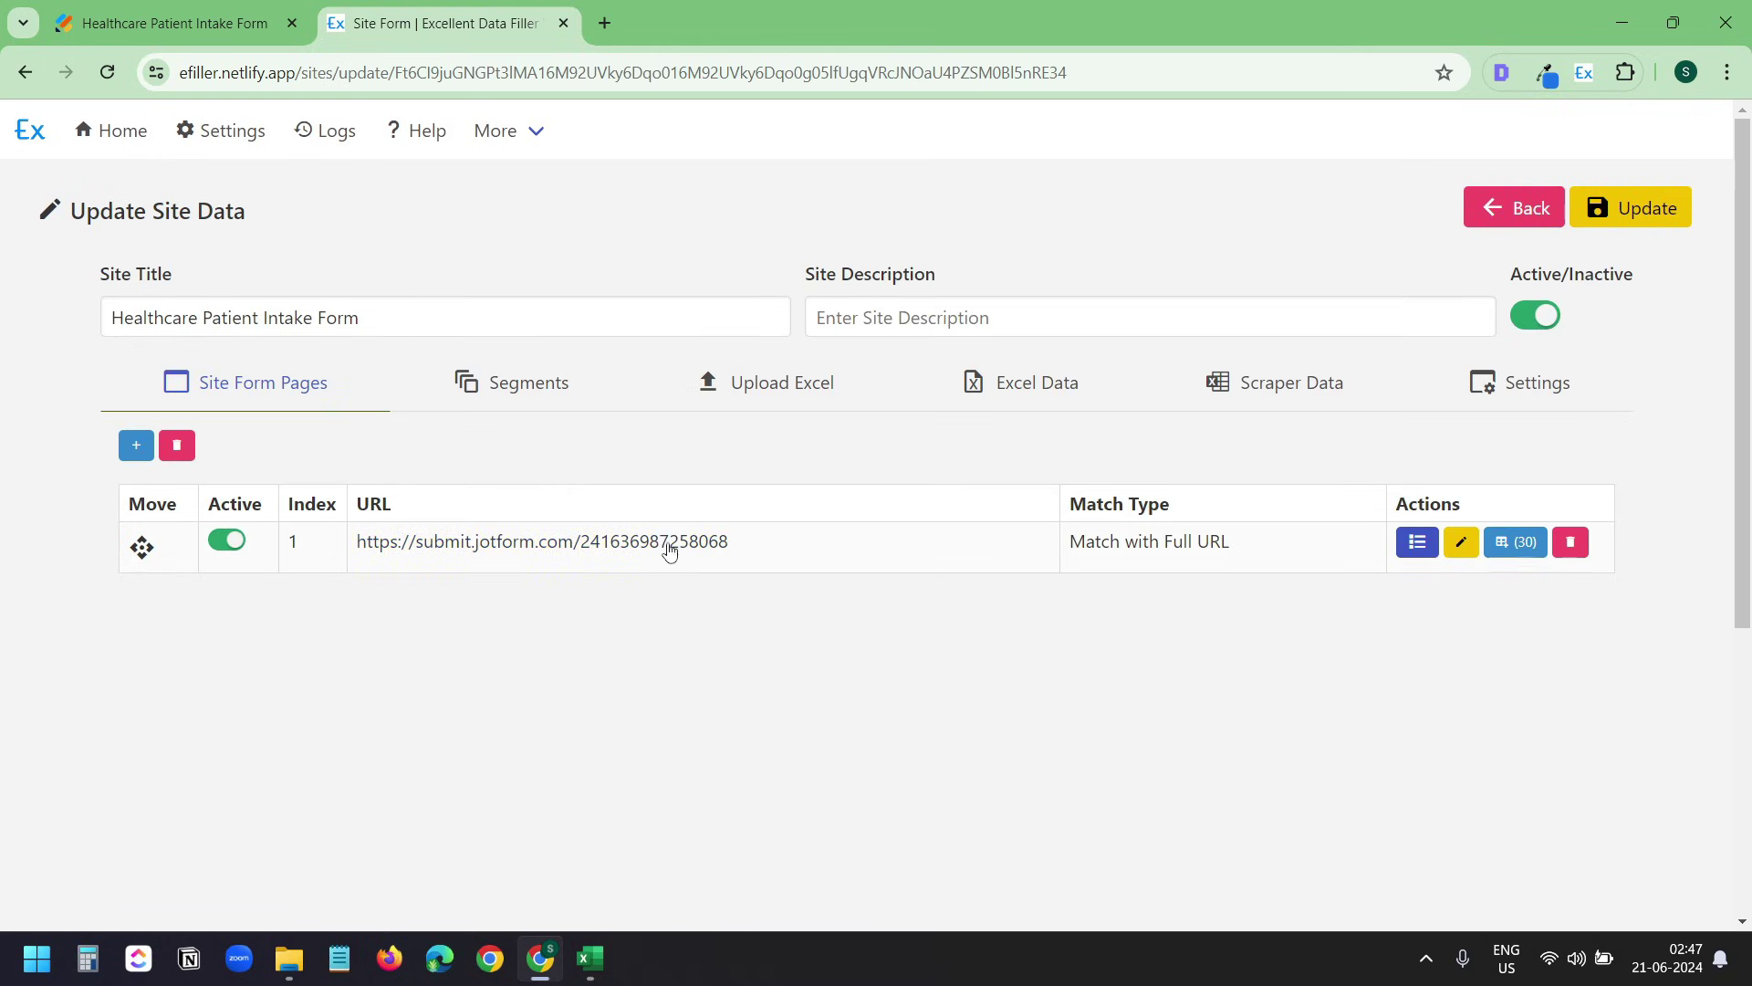
In the site's 30 mapped fields, switch off Active for Month, Day and Year
left_click(1521, 545)
scroll(1238, 454, "down", 4)
scroll(1241, 455, "down", 6)
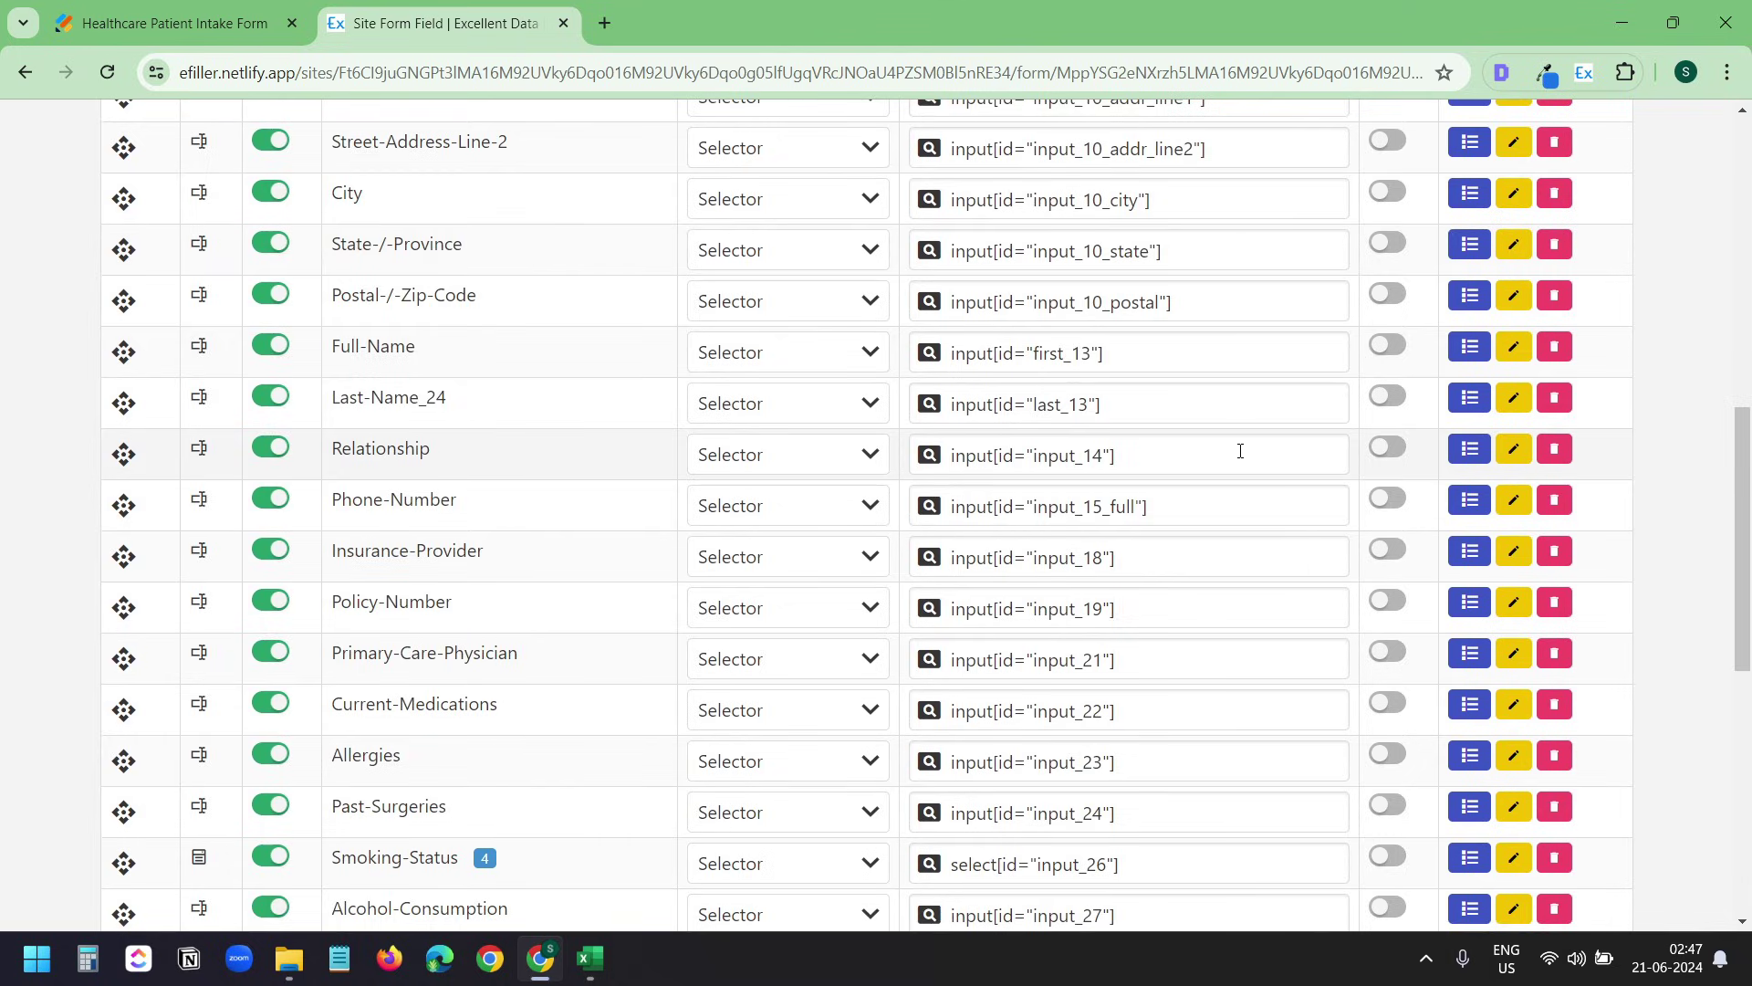
scroll(1240, 450, "up", 8)
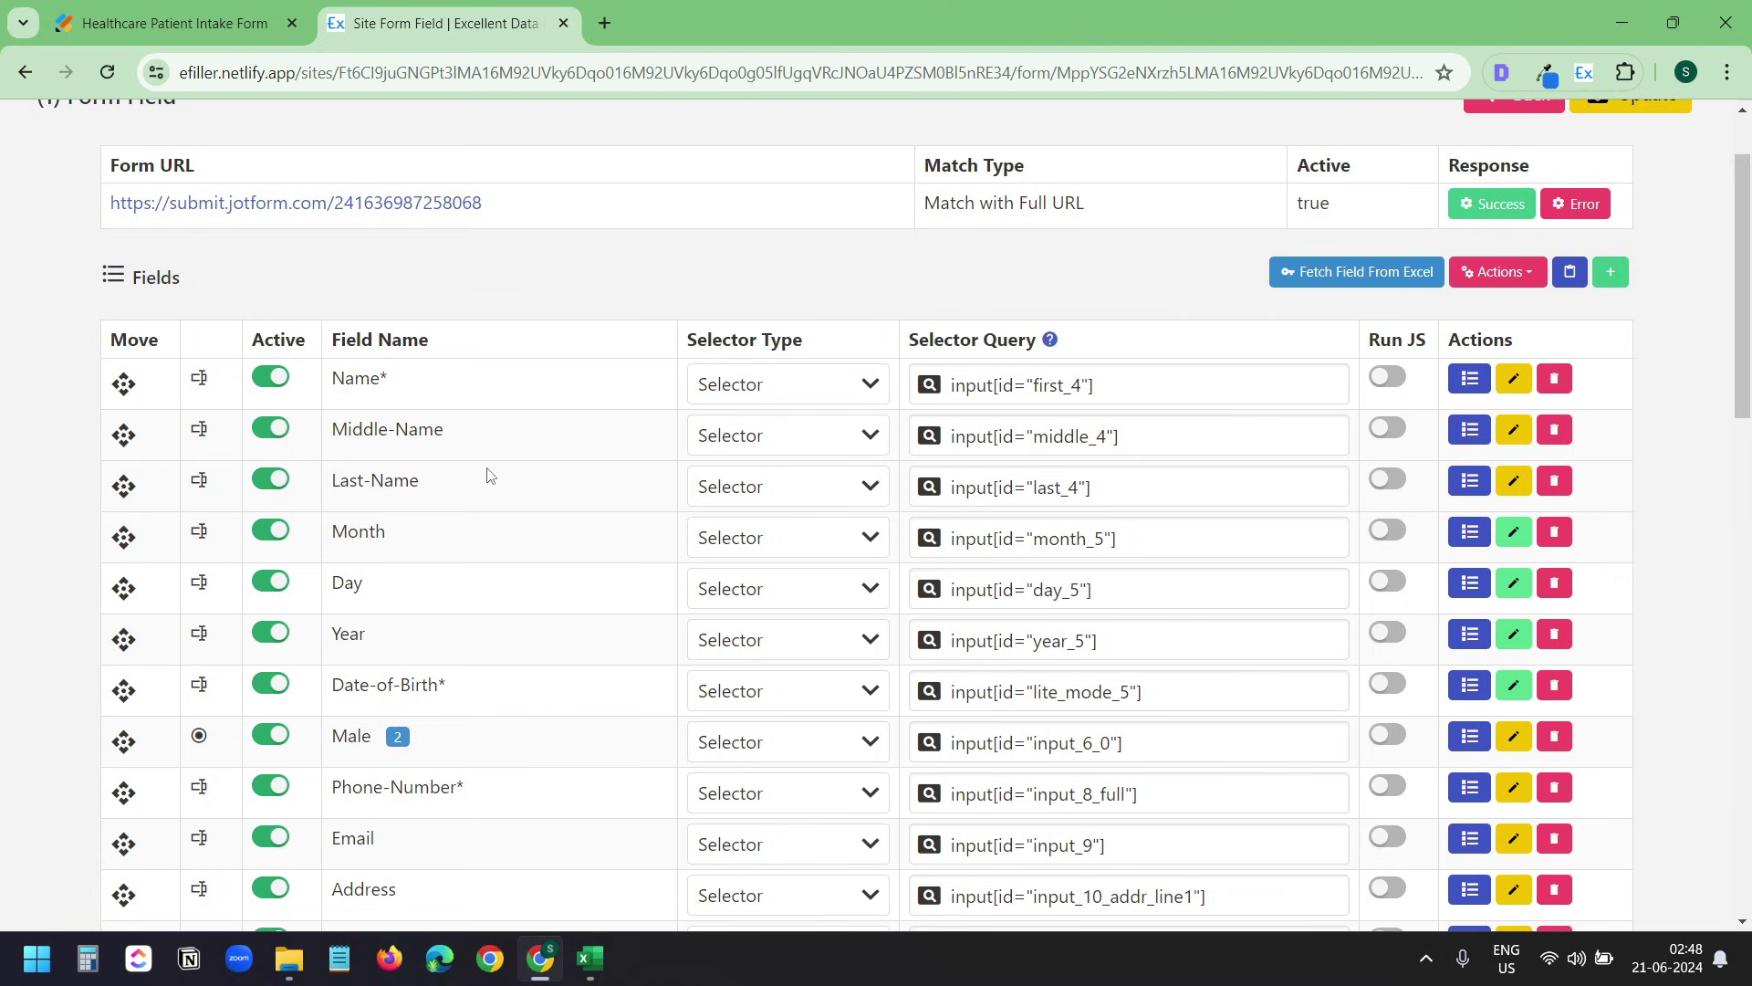
left_click(271, 531)
left_click(279, 585)
left_click(273, 633)
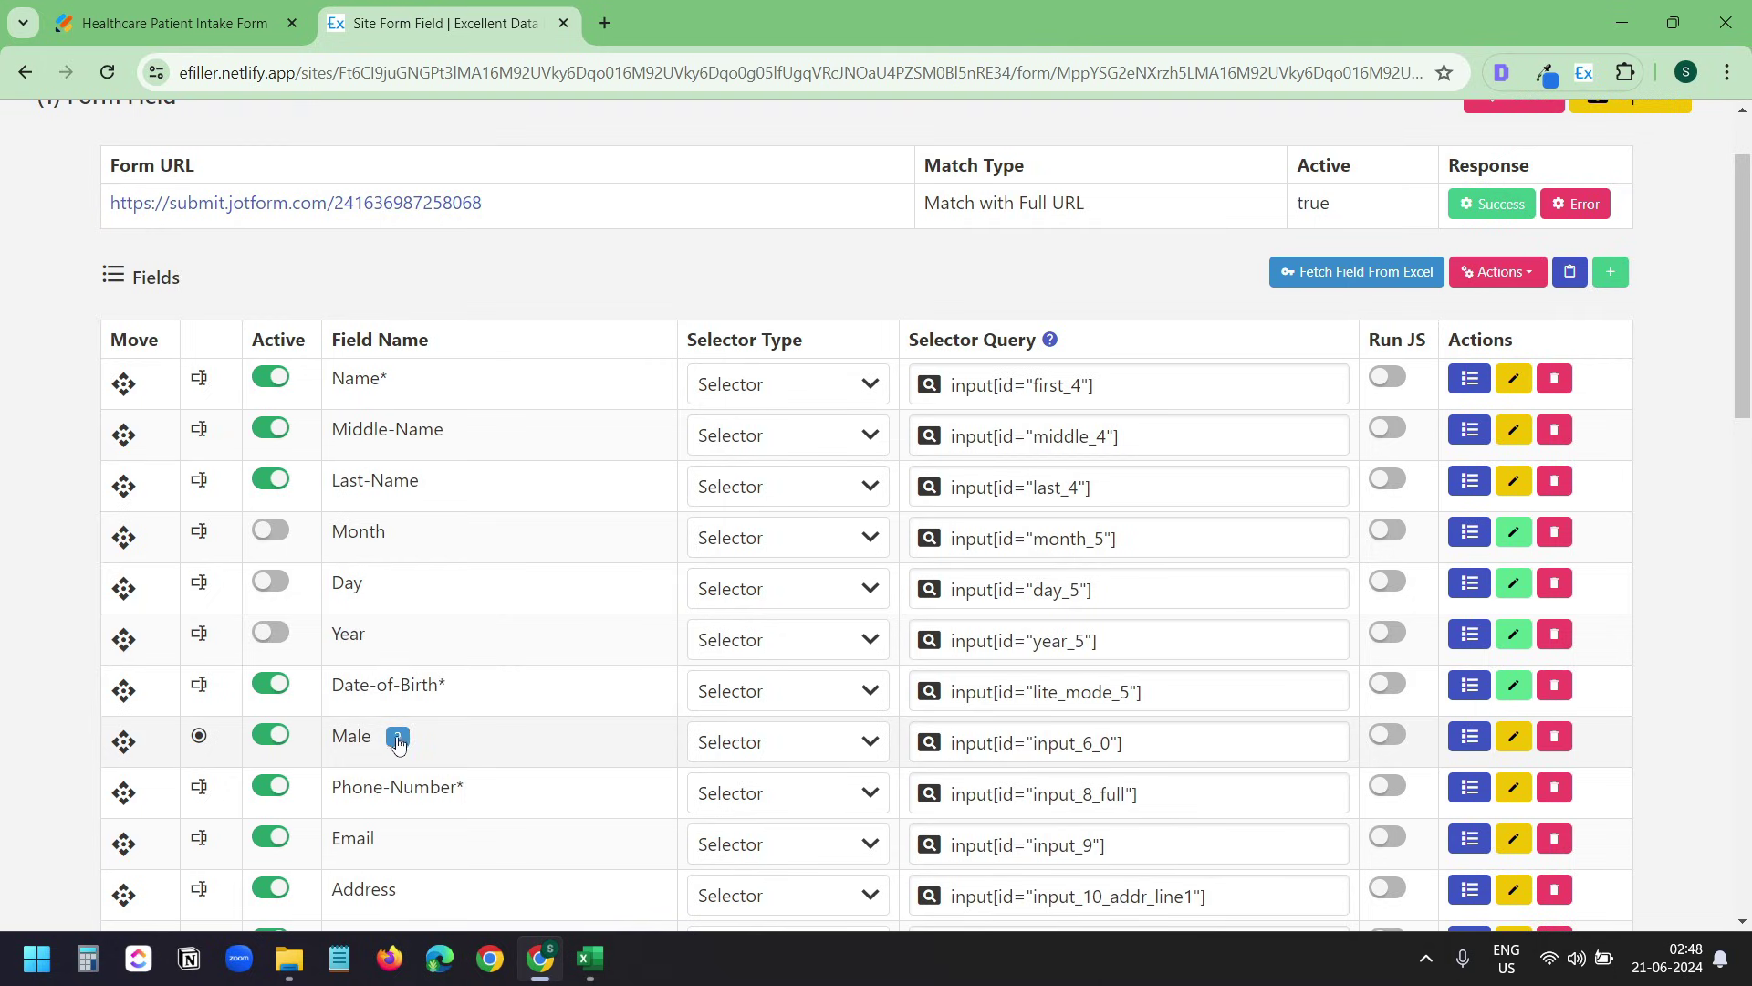
Inspect the Male field's settings, close them unchanged, and continue down the field list
left_click(1513, 738)
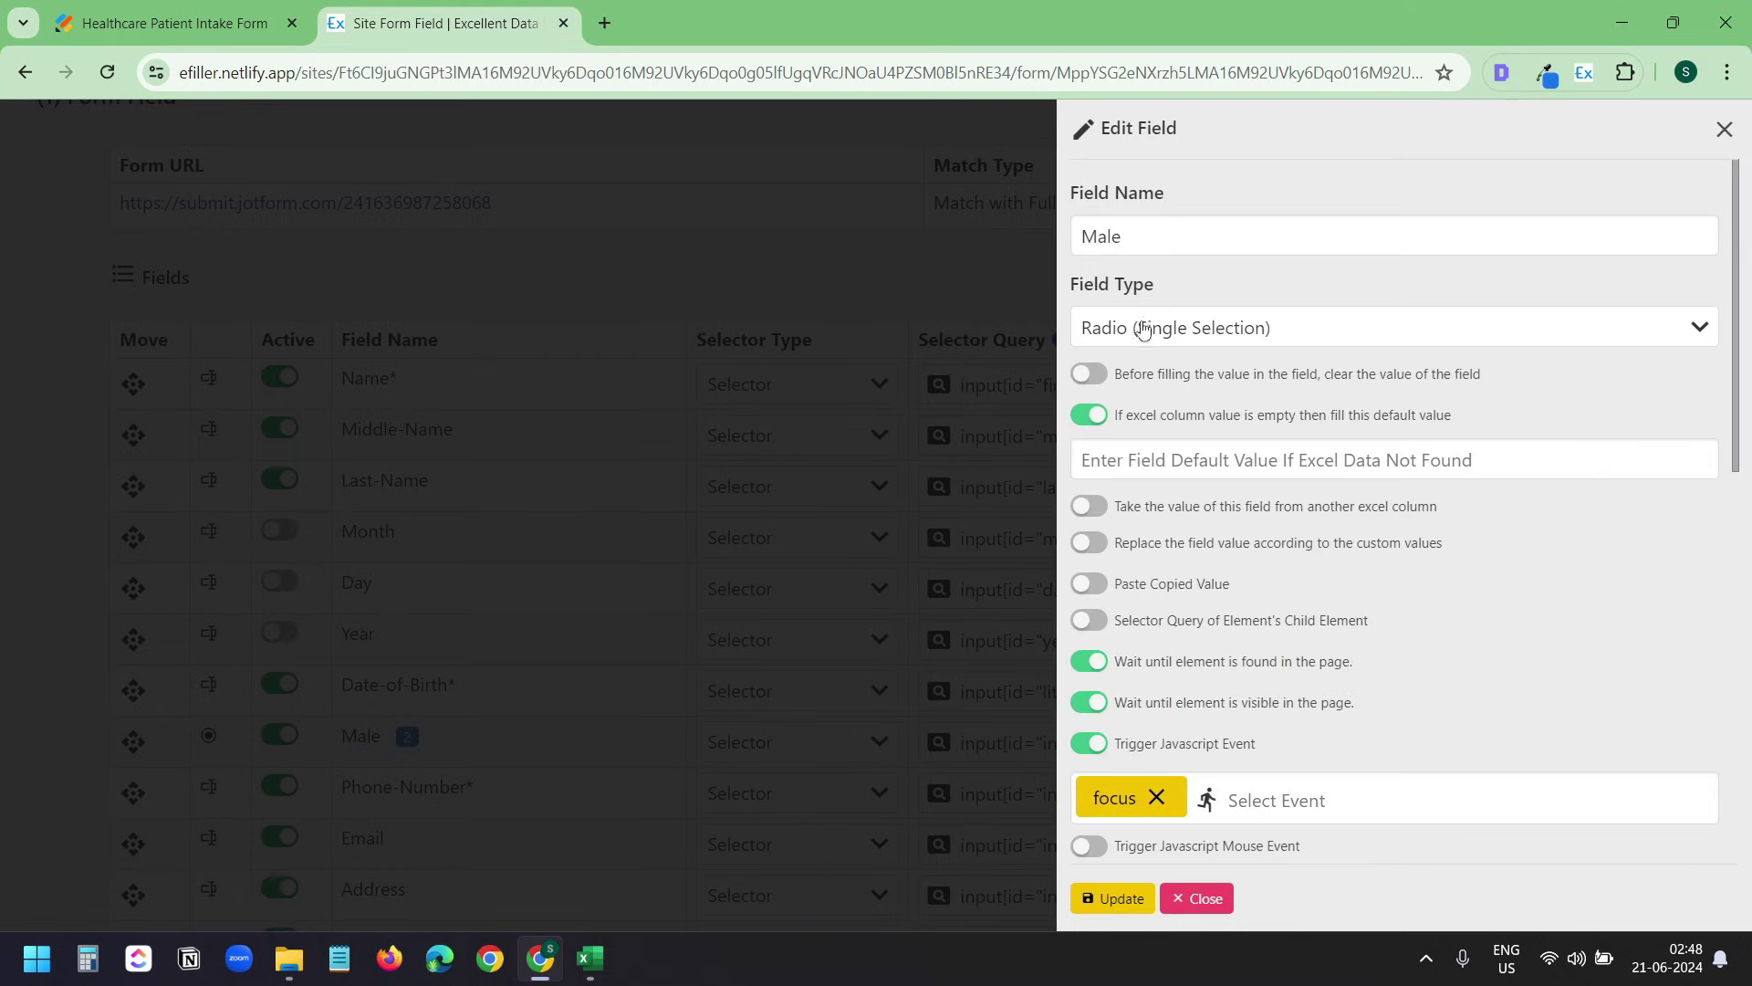
left_click(1724, 129)
scroll(988, 427, "down", 3)
scroll(988, 426, "down", 3)
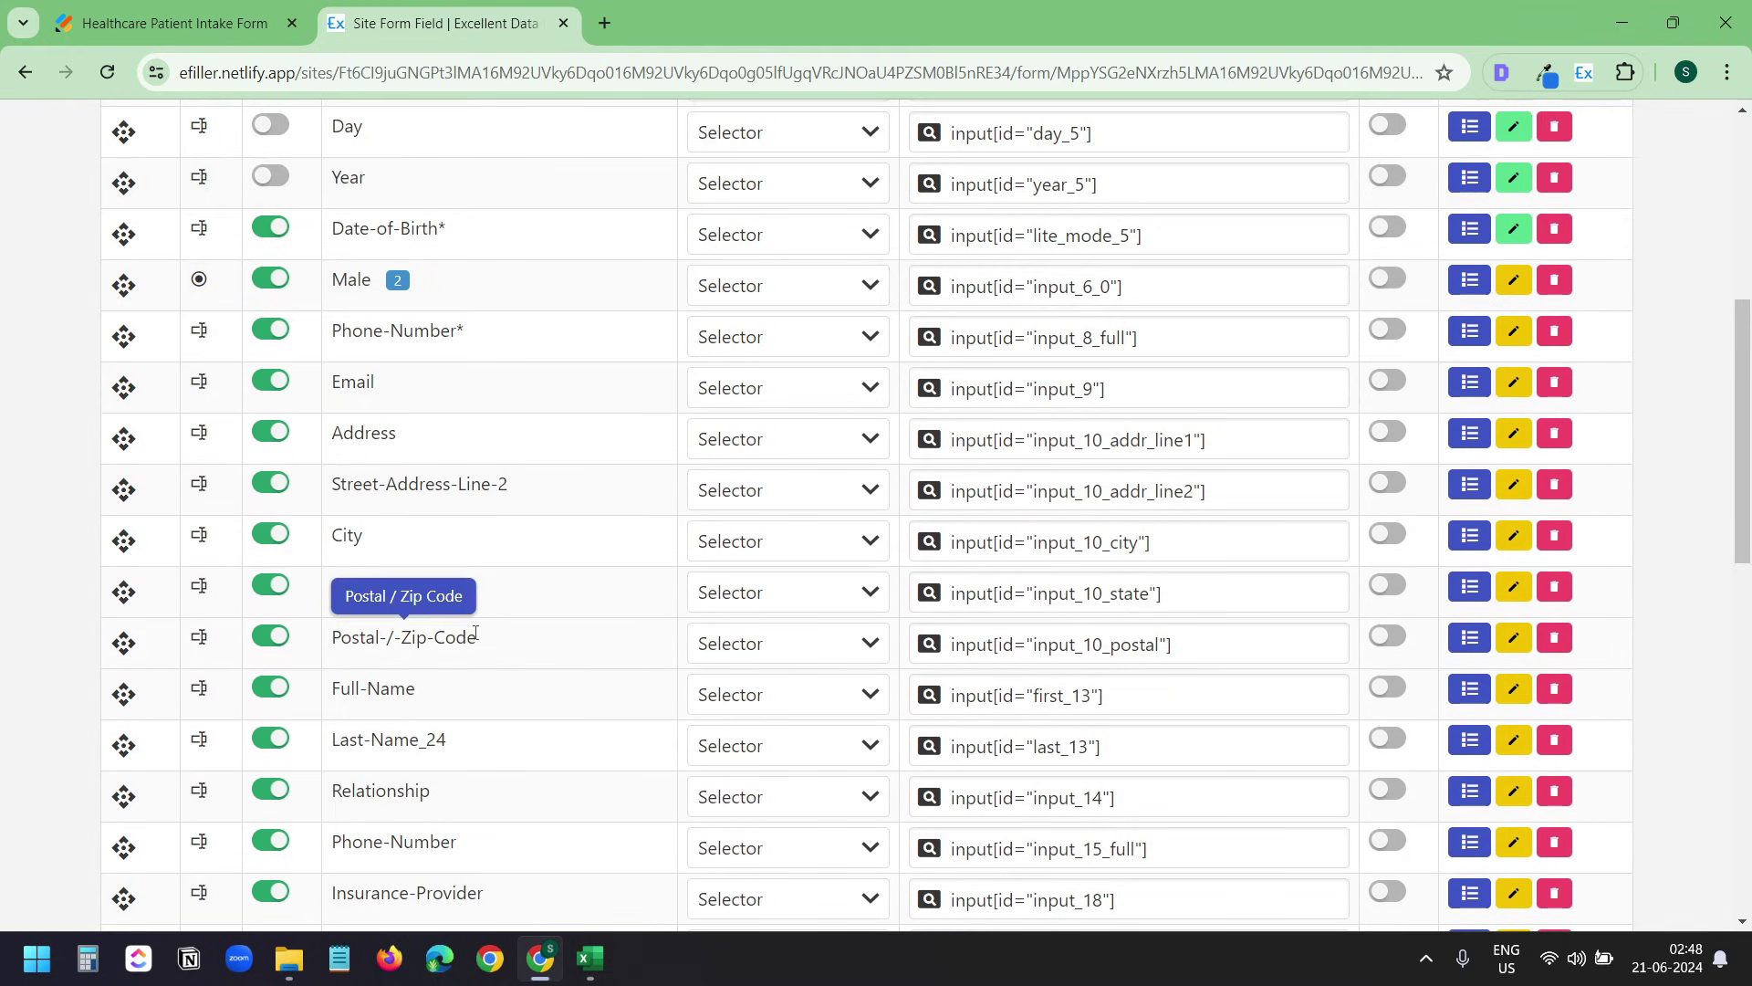
Deactivate Postal-/-Zip-Code and website, checking the Smoking-Status field settings without changes
left_click(273, 646)
scroll(1007, 587, "down", 4)
scroll(1007, 587, "down", 3)
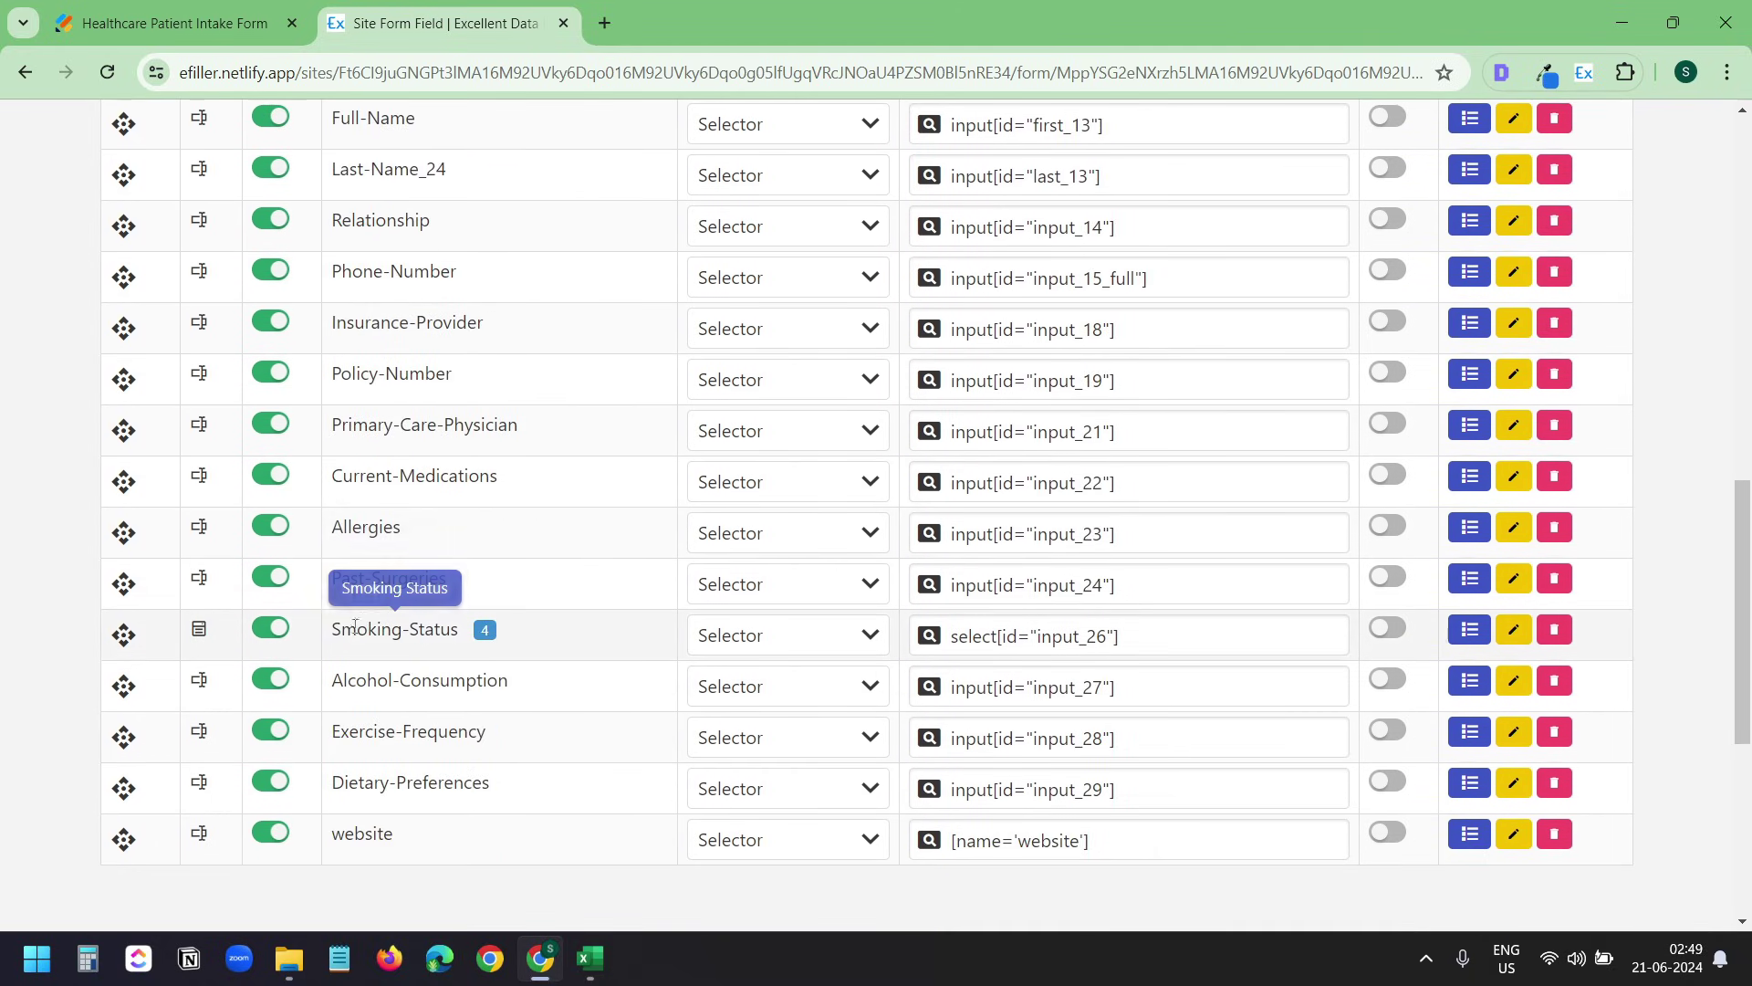
left_click(1508, 632)
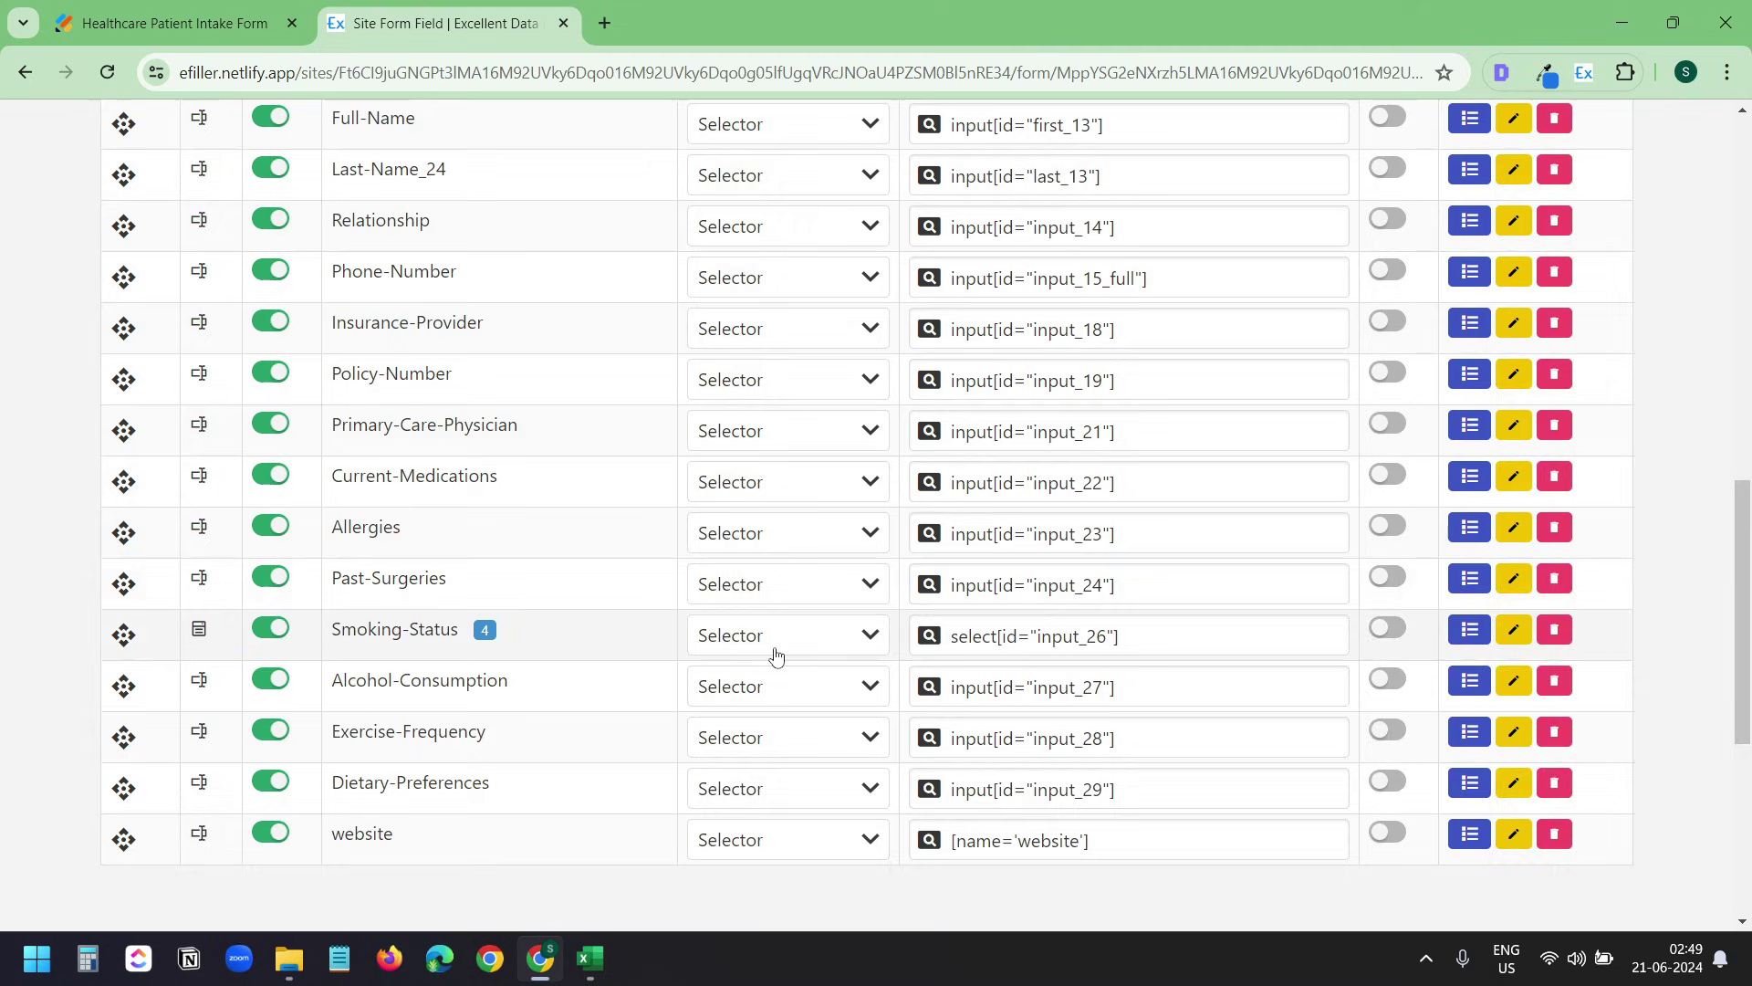
left_click(1724, 129)
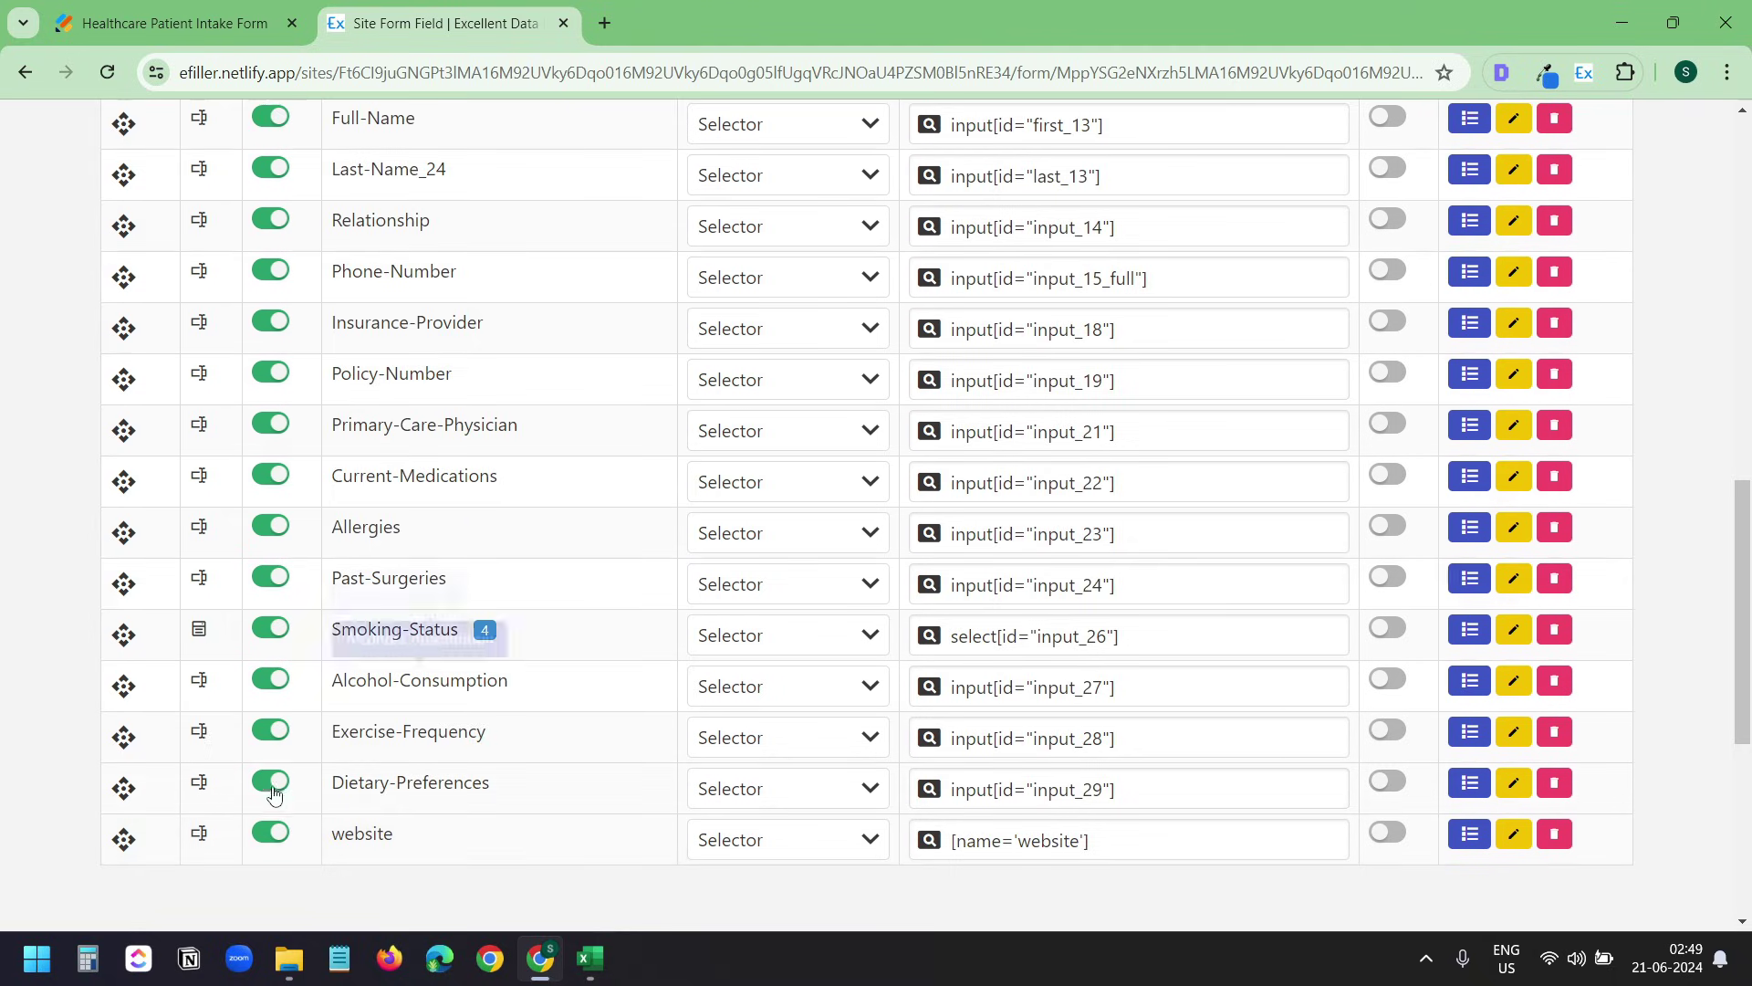
left_click(272, 832)
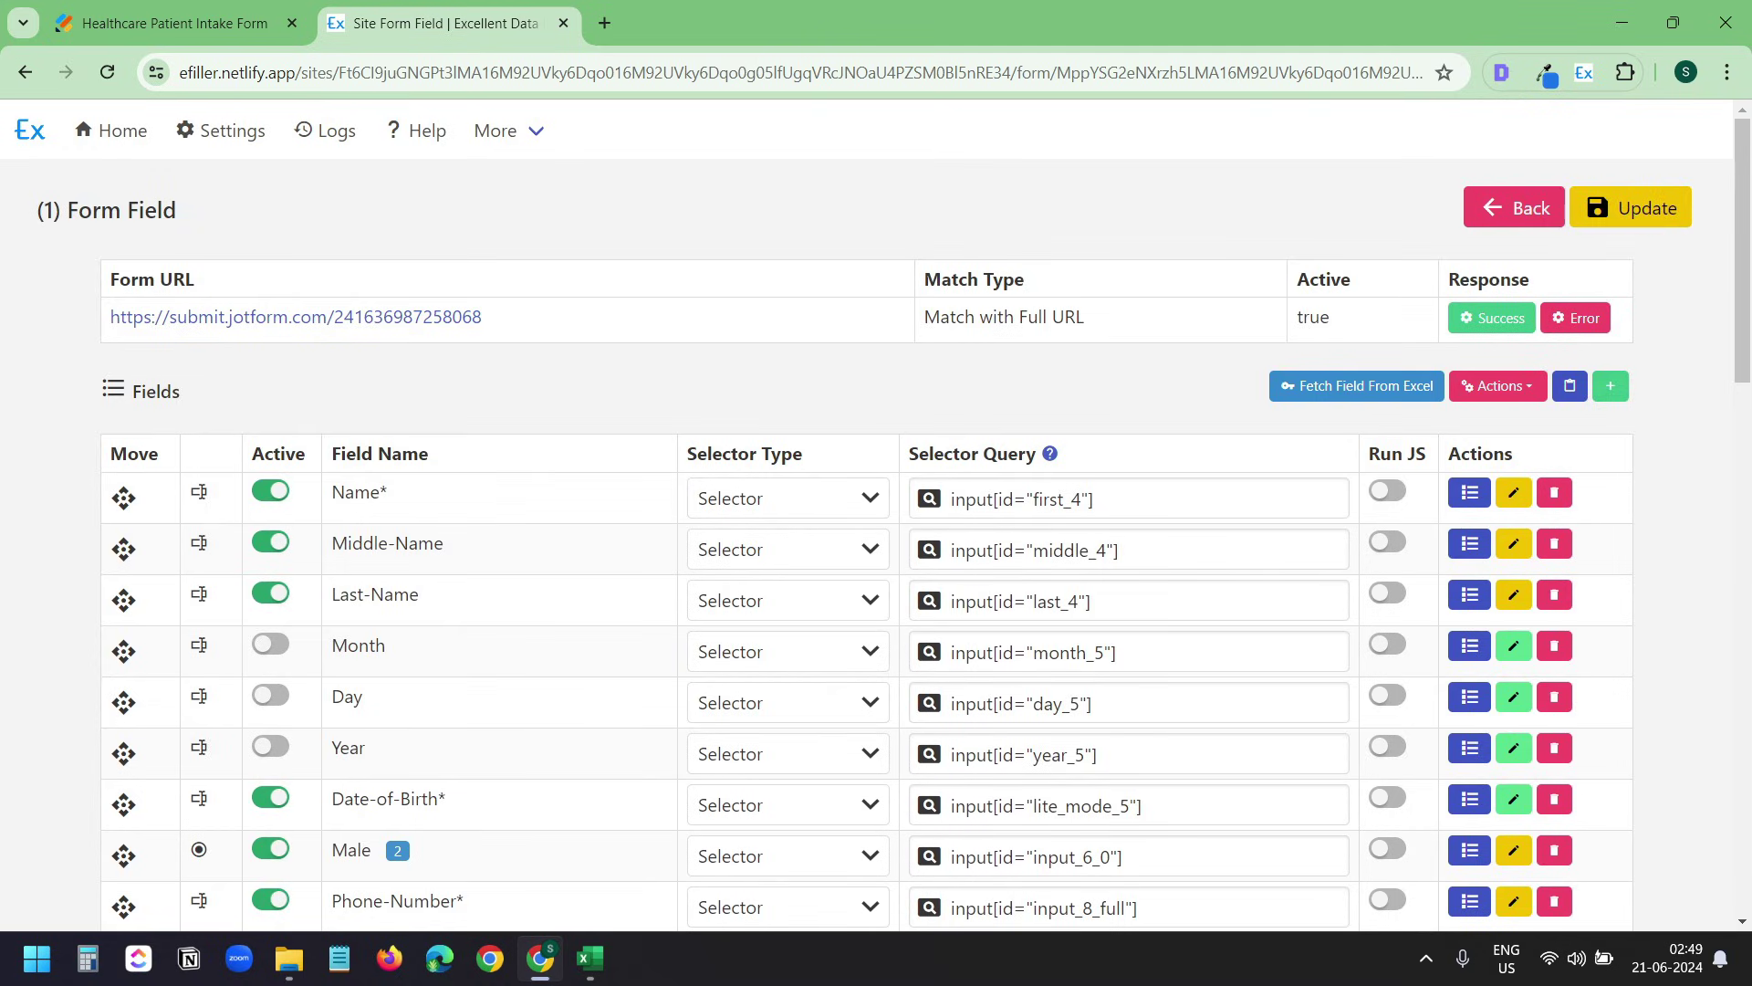
From the site overview's Upload Excel options, download the template submit.jotform.com.xlsx
left_click(1505, 222)
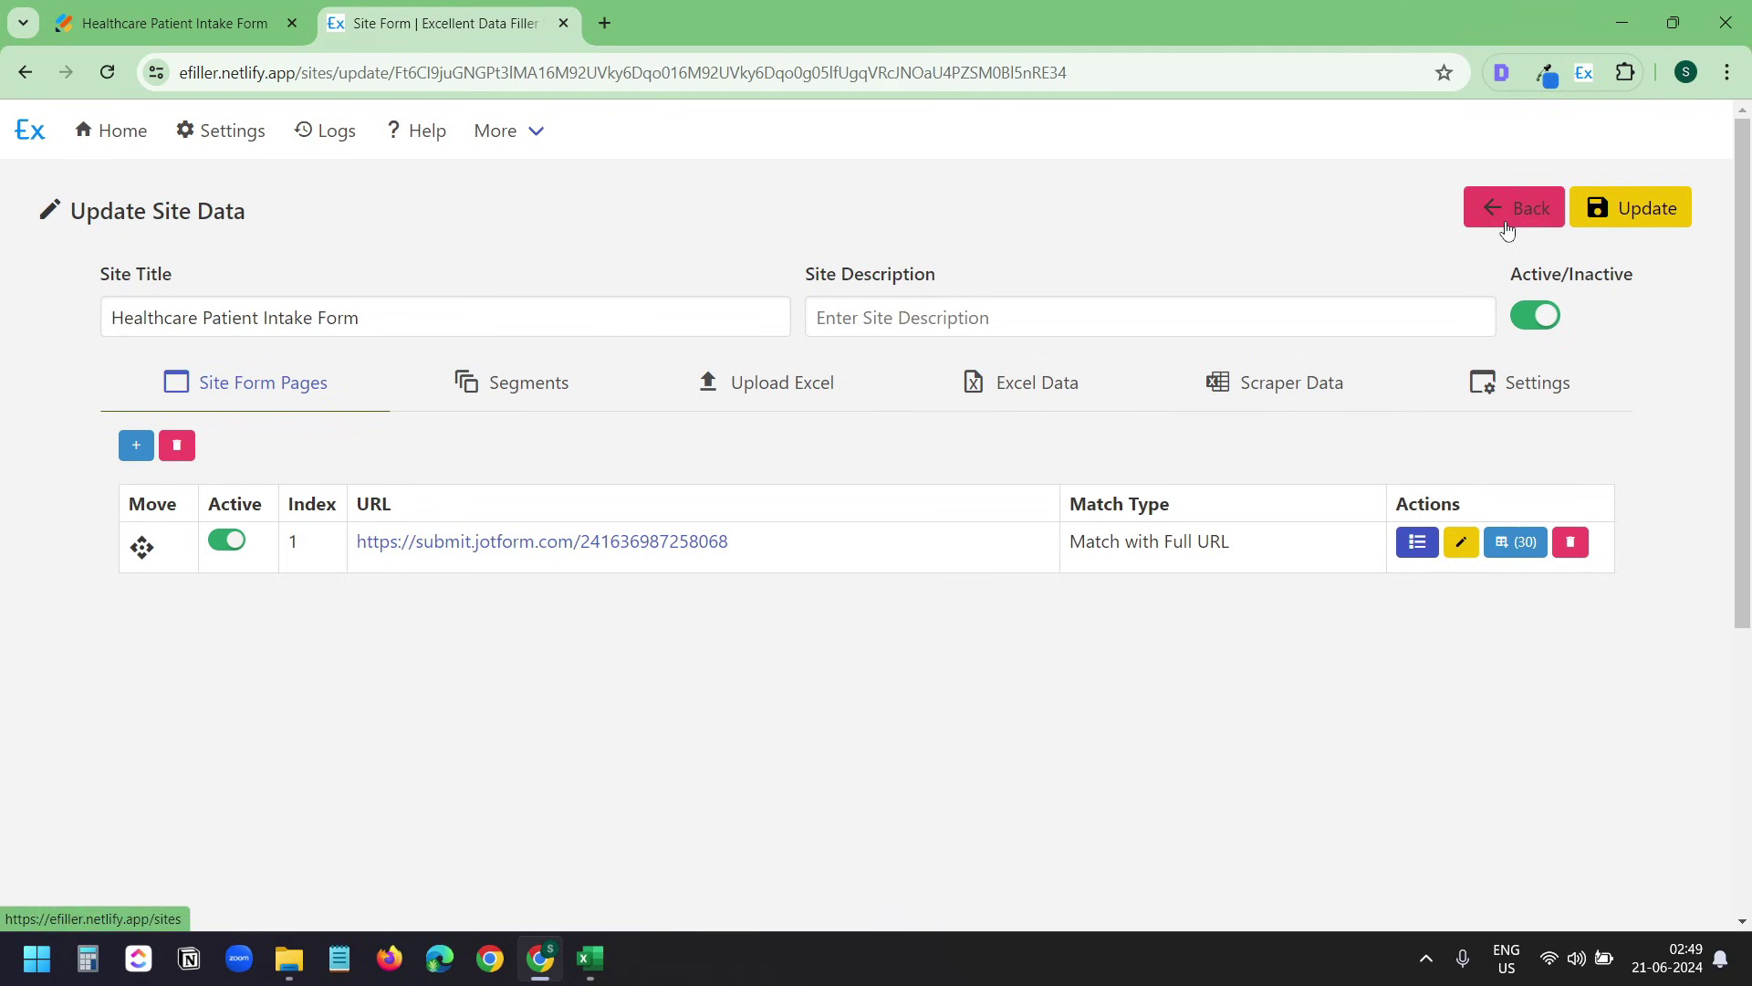
left_click(793, 398)
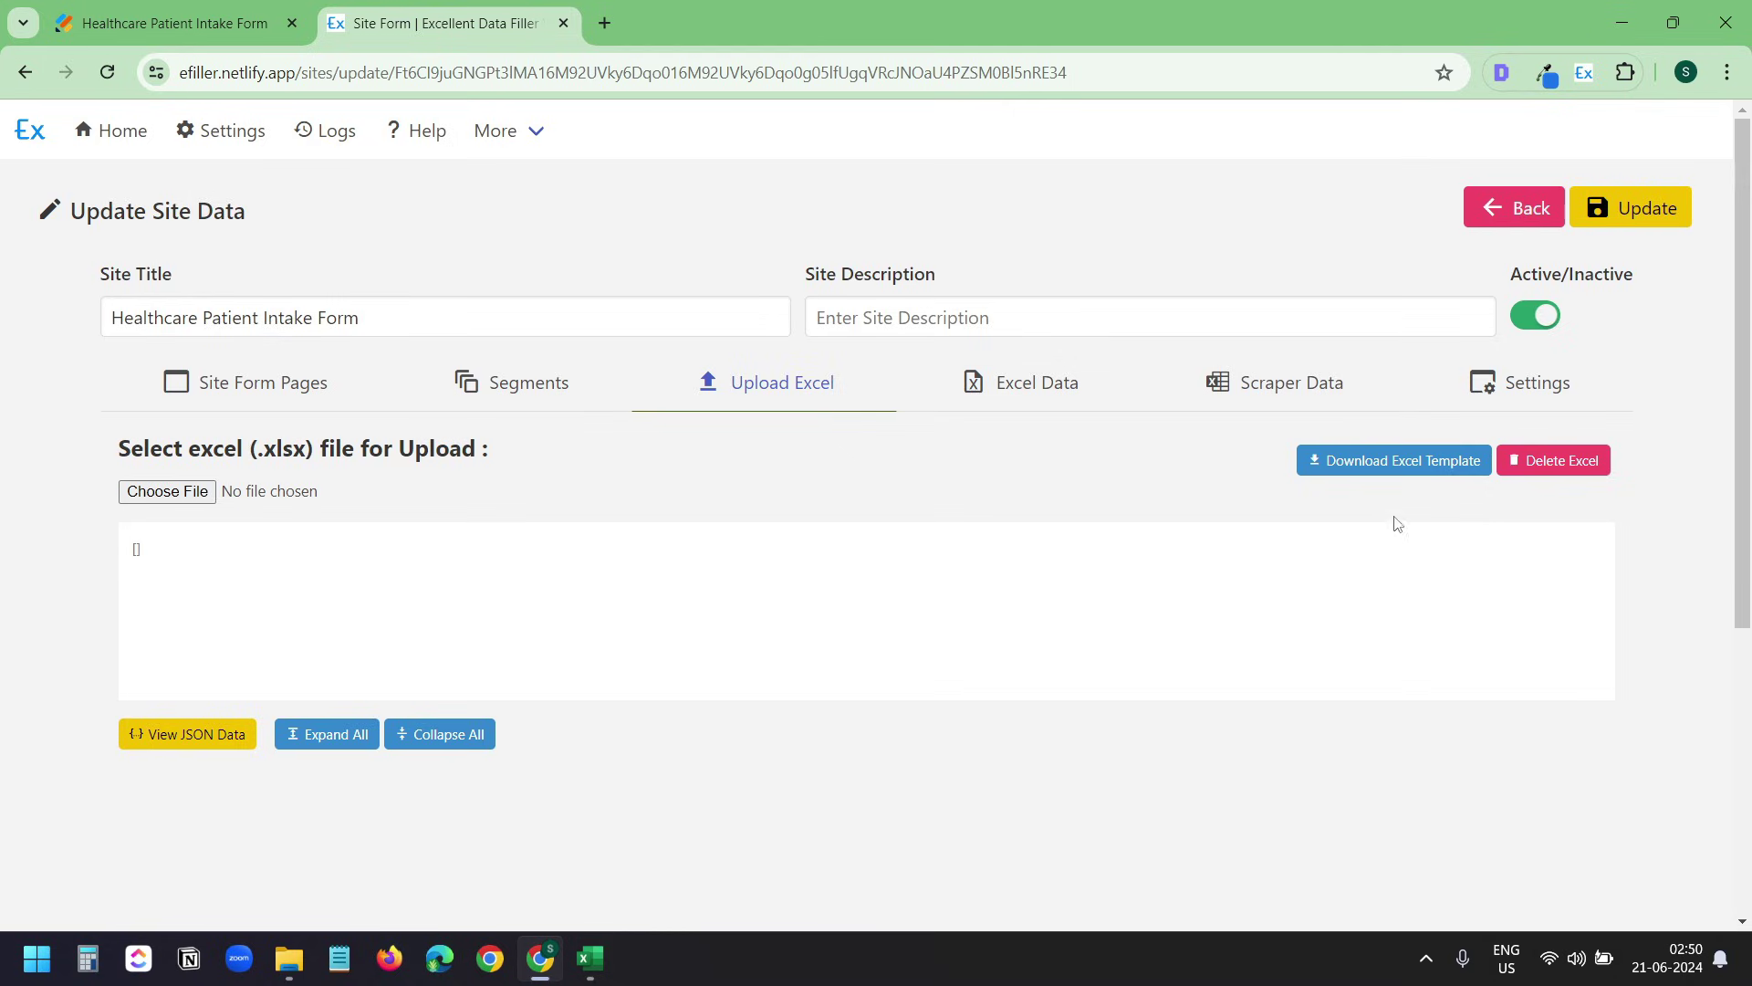
left_click(1403, 461)
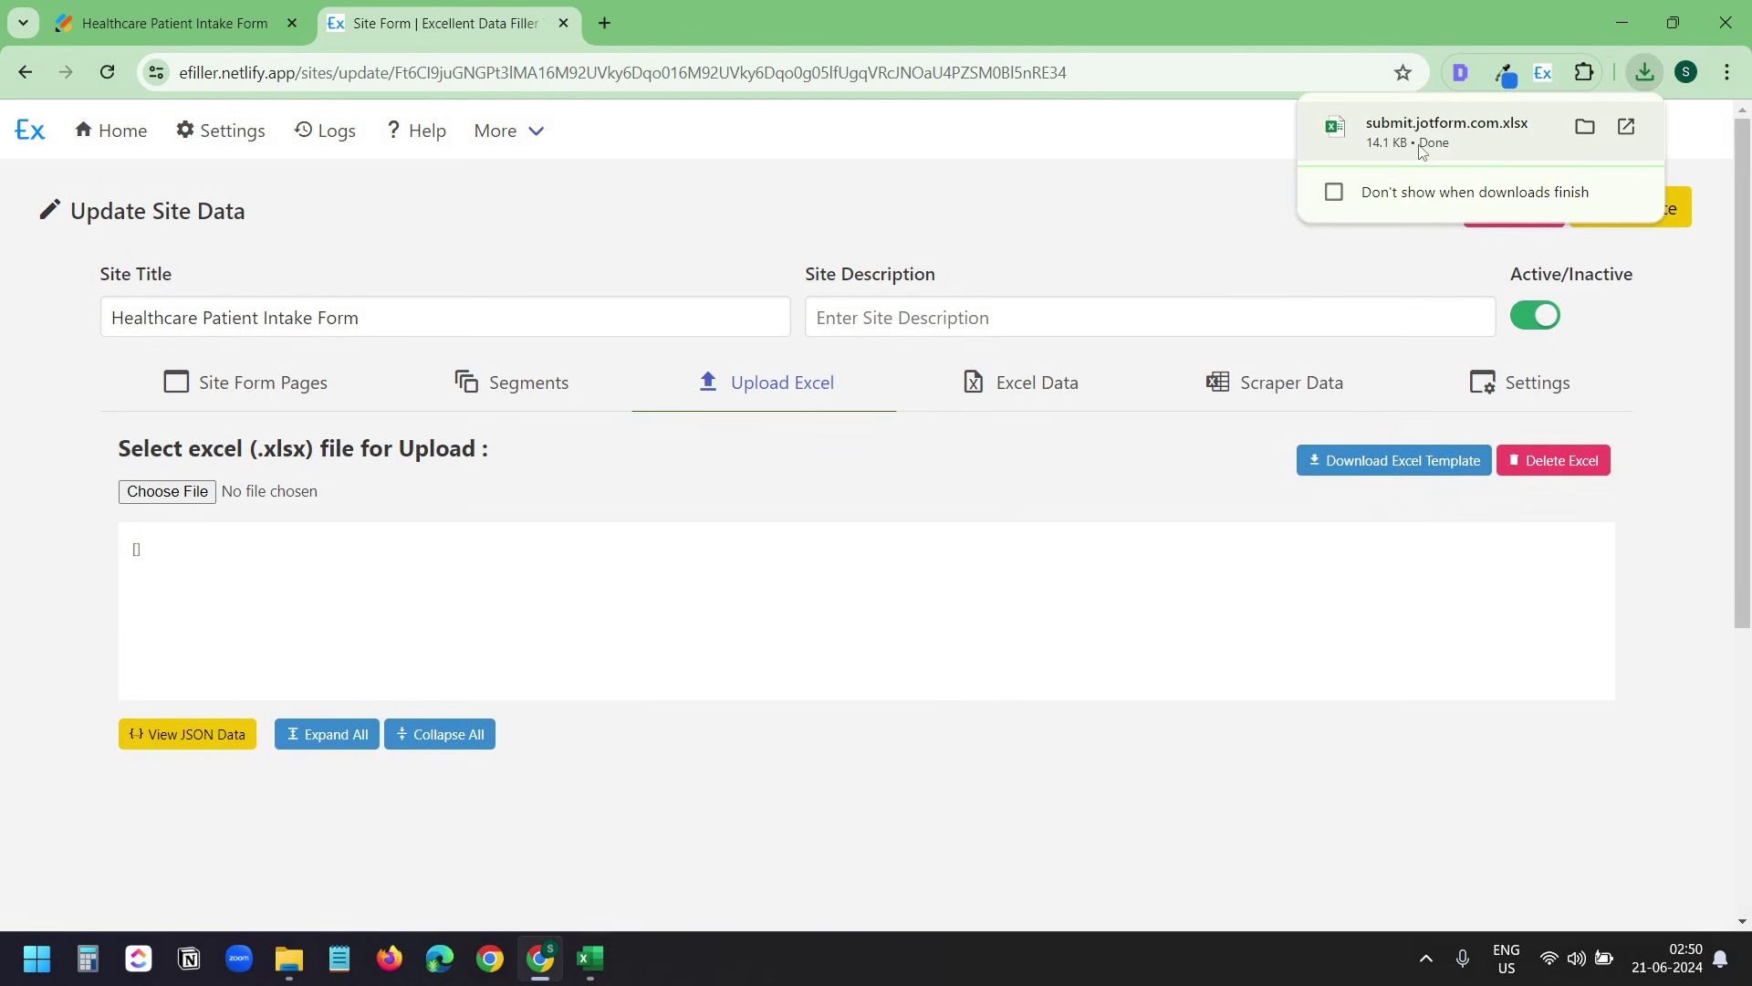
Open the downloaded submit.jotform.com template and enable editing
key("alt+Tab")
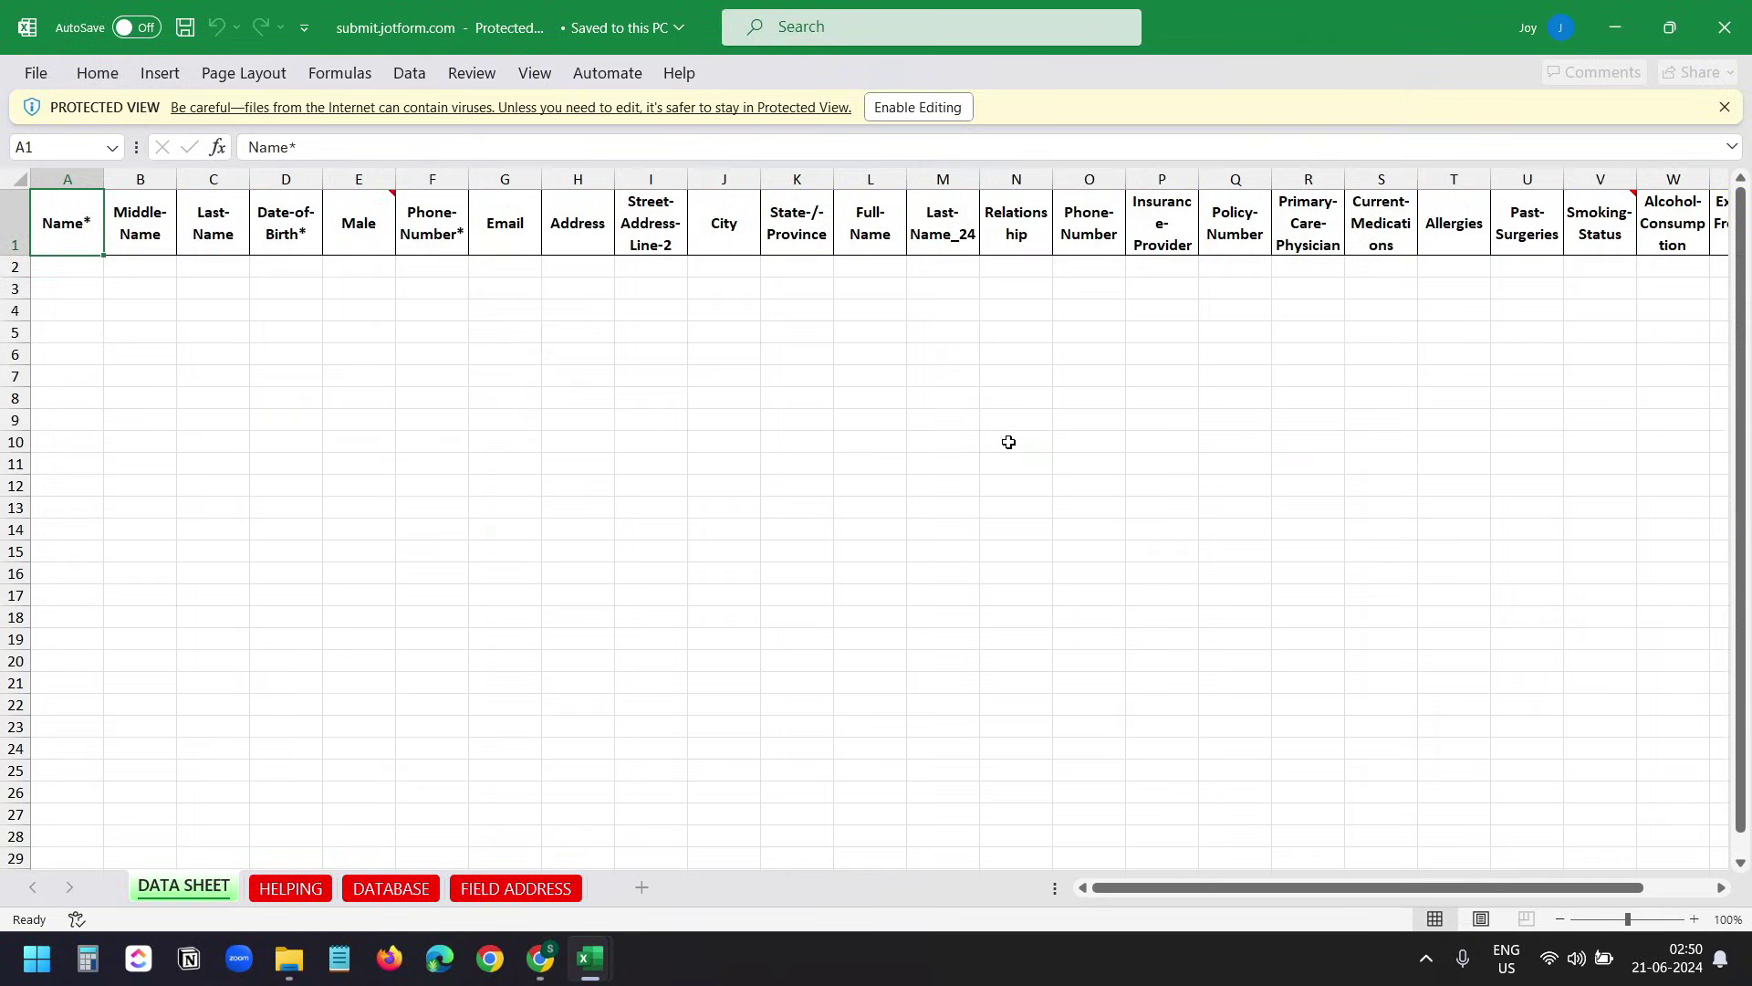
left_click(924, 109)
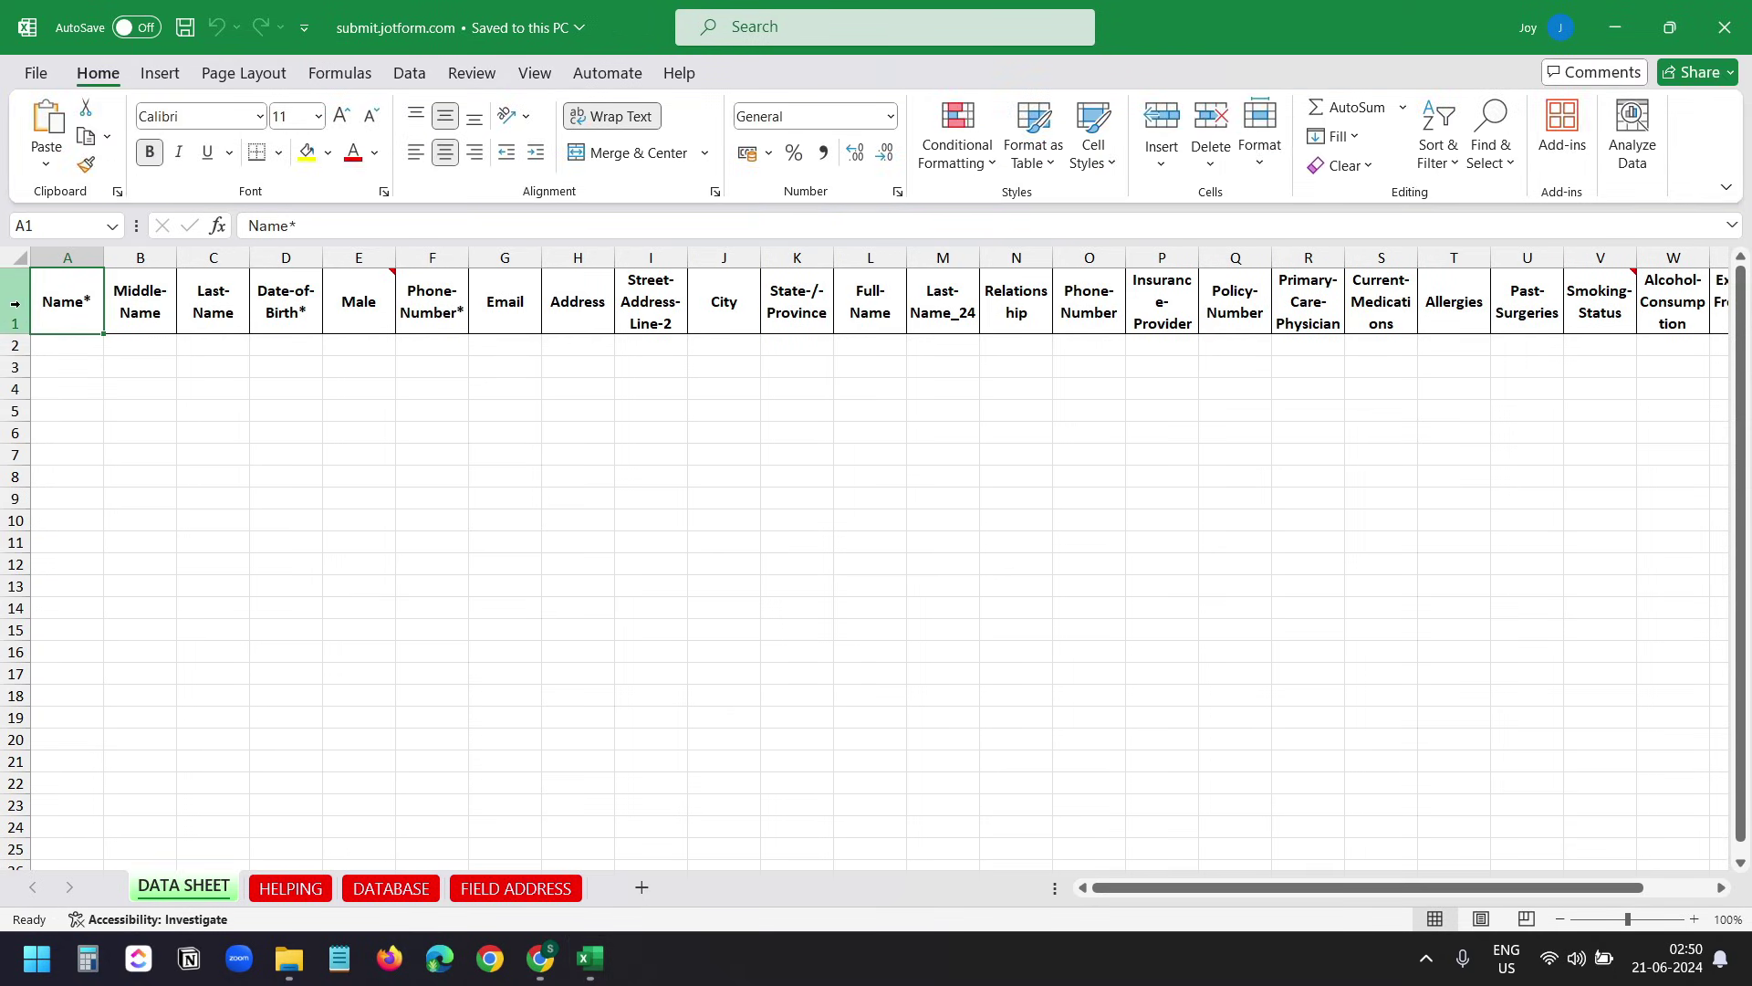
left_click(14, 303)
left_click(526, 415)
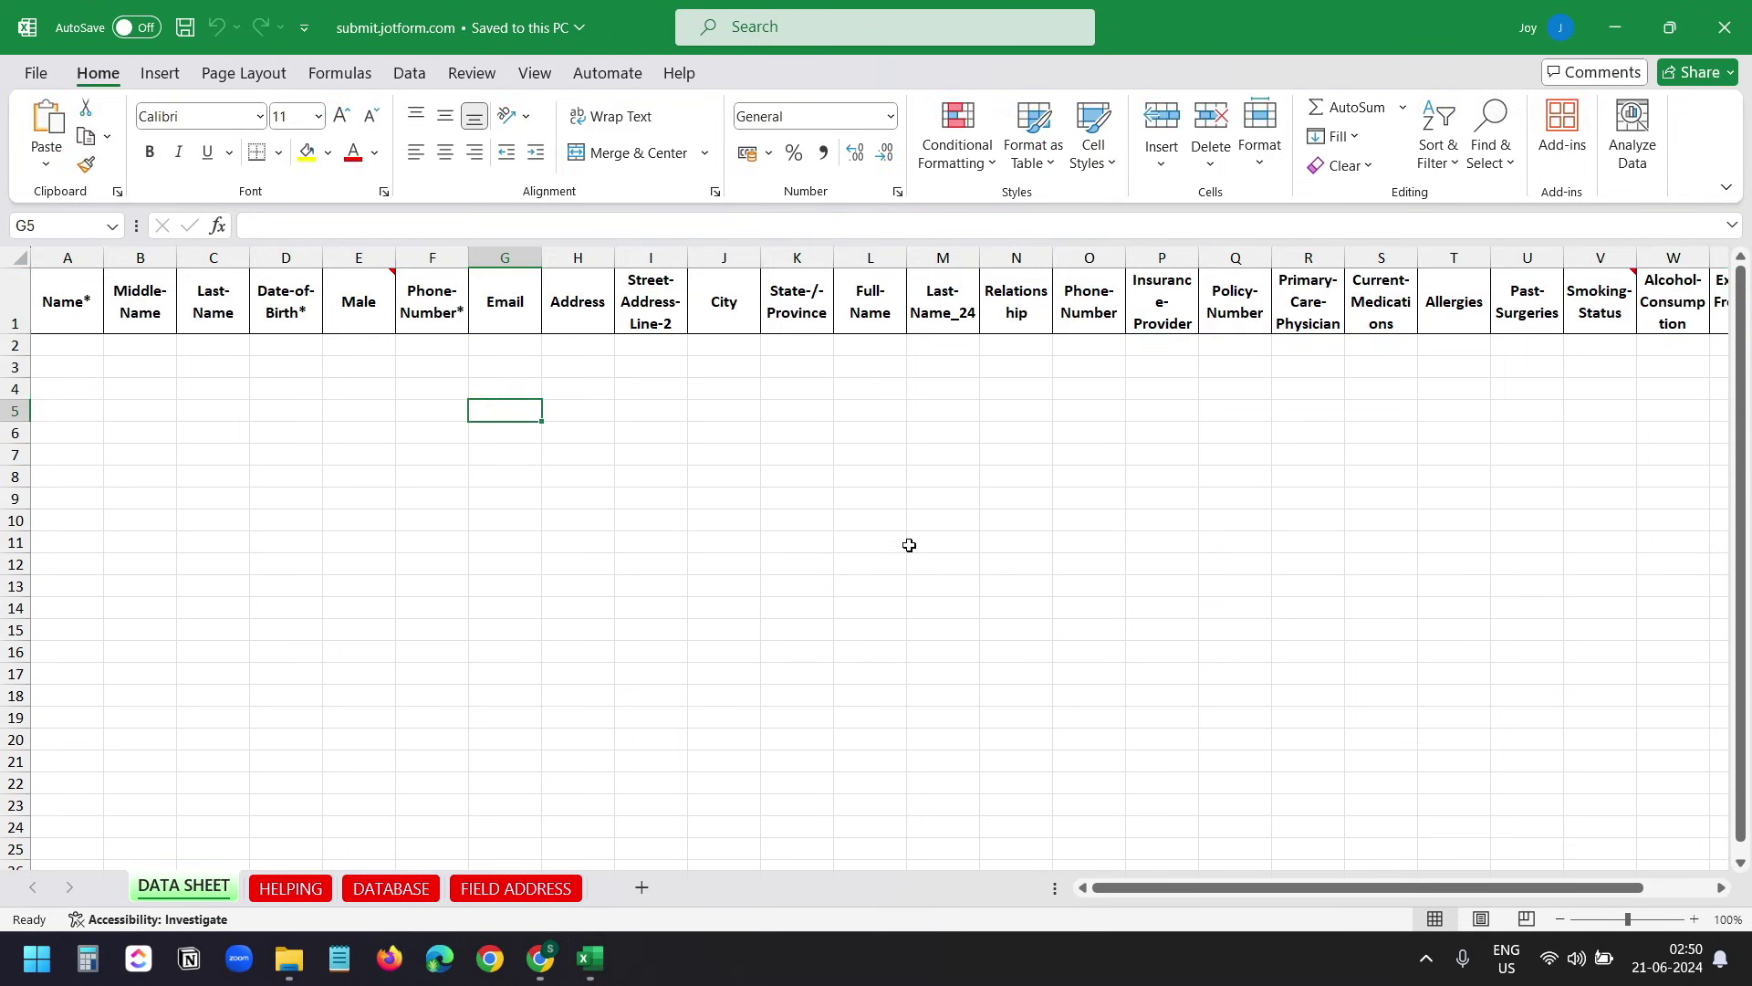
left_click_drag(1178, 890, 1402, 898)
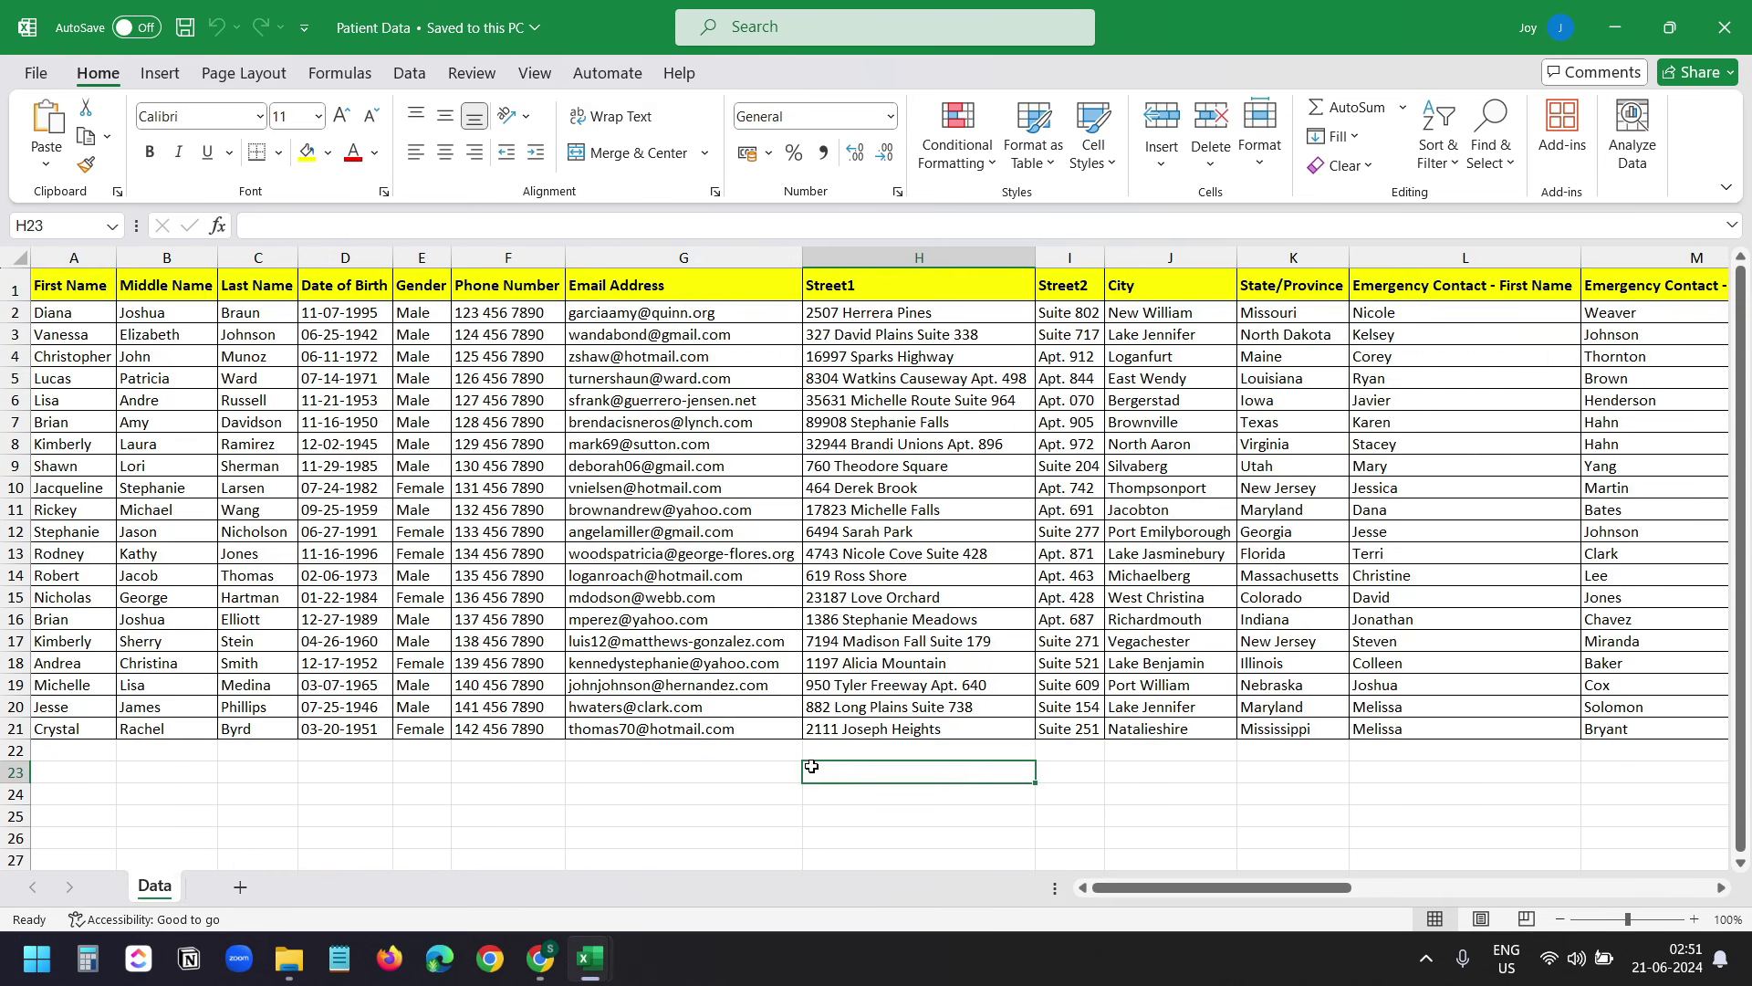
Copy patient records A2:Y21 from Patient Data and paste them at A2 of the template's DATA SHEET
left_click(62, 310)
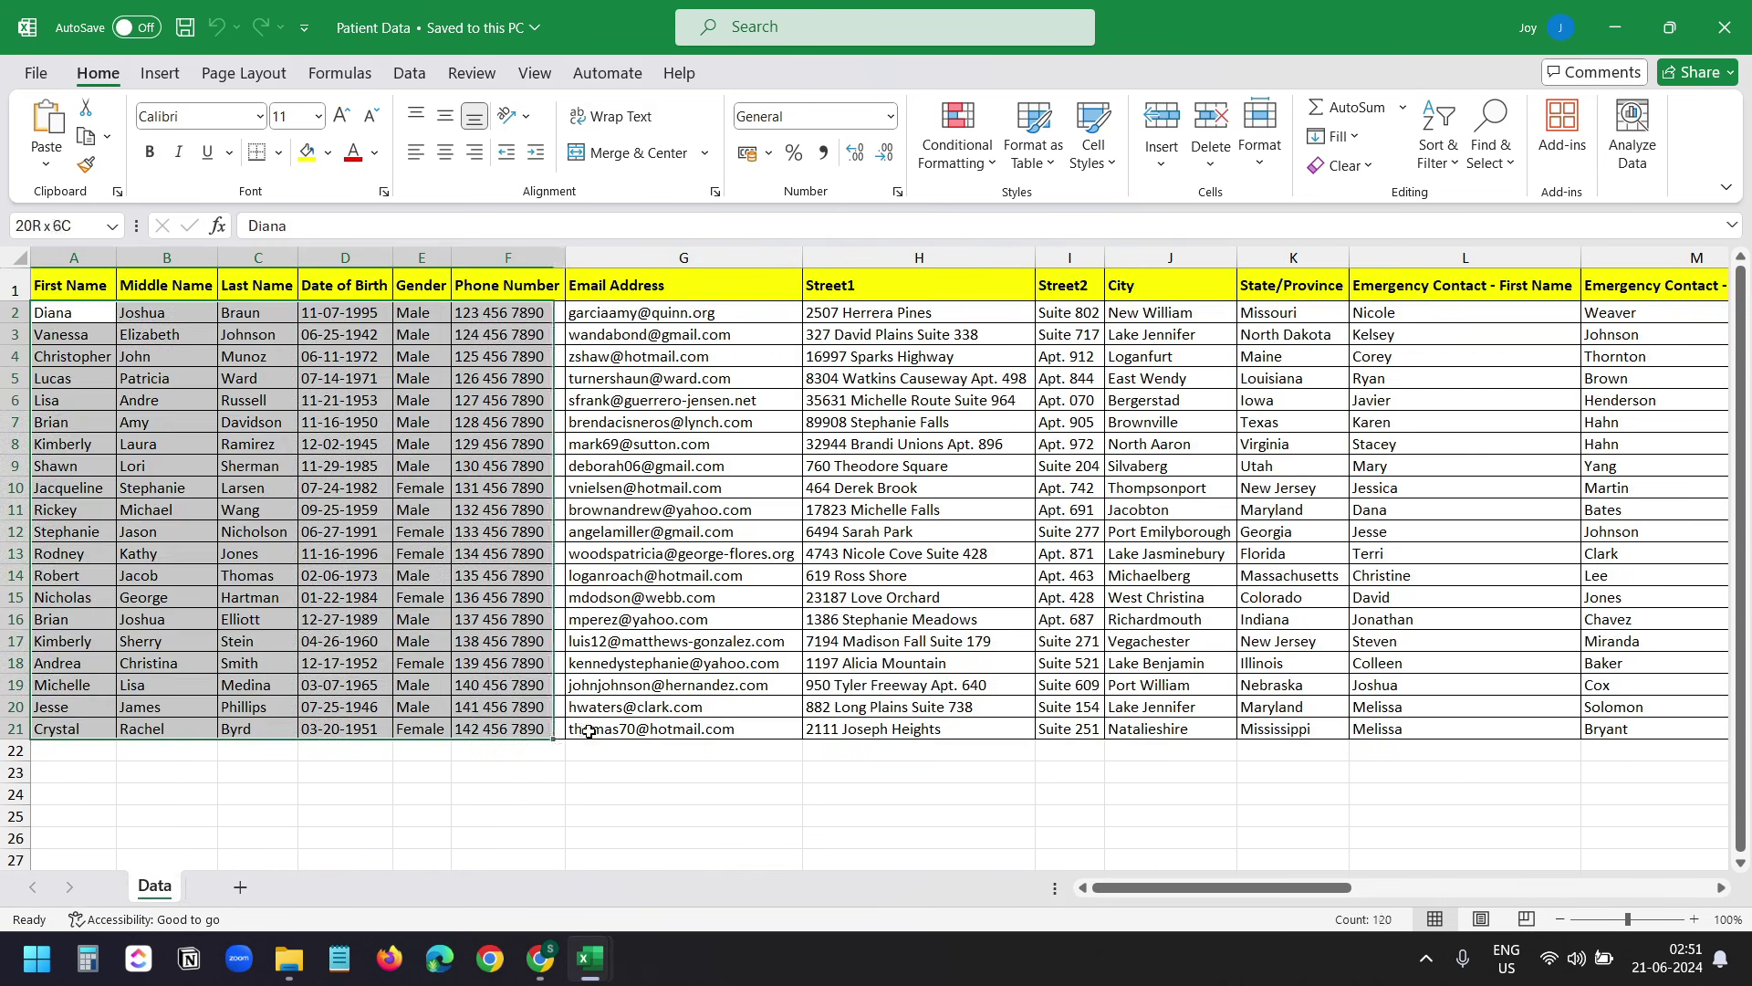
left_click_drag(735, 731, 1563, 727)
key("ctrl+c")
mouse_move(590, 958)
left_click(876, 817)
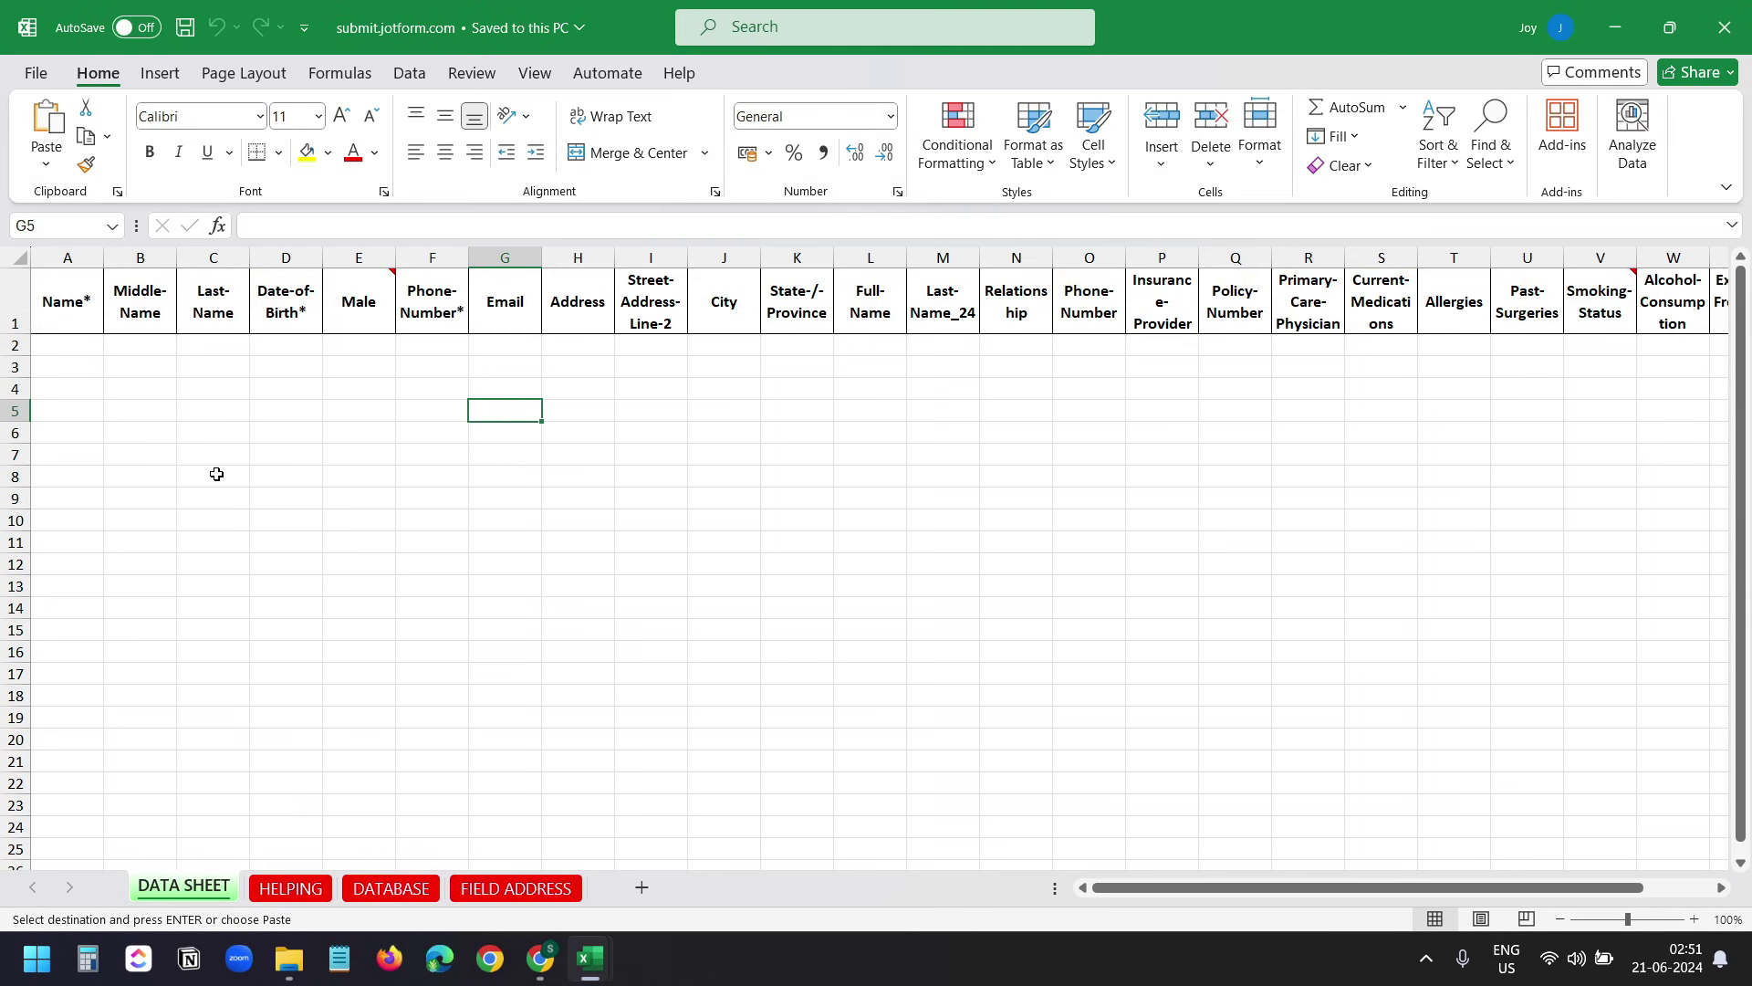
left_click(68, 346)
key("ctrl+v")
Save the template workbook now holding the 20 patient rows
left_click(1234, 805)
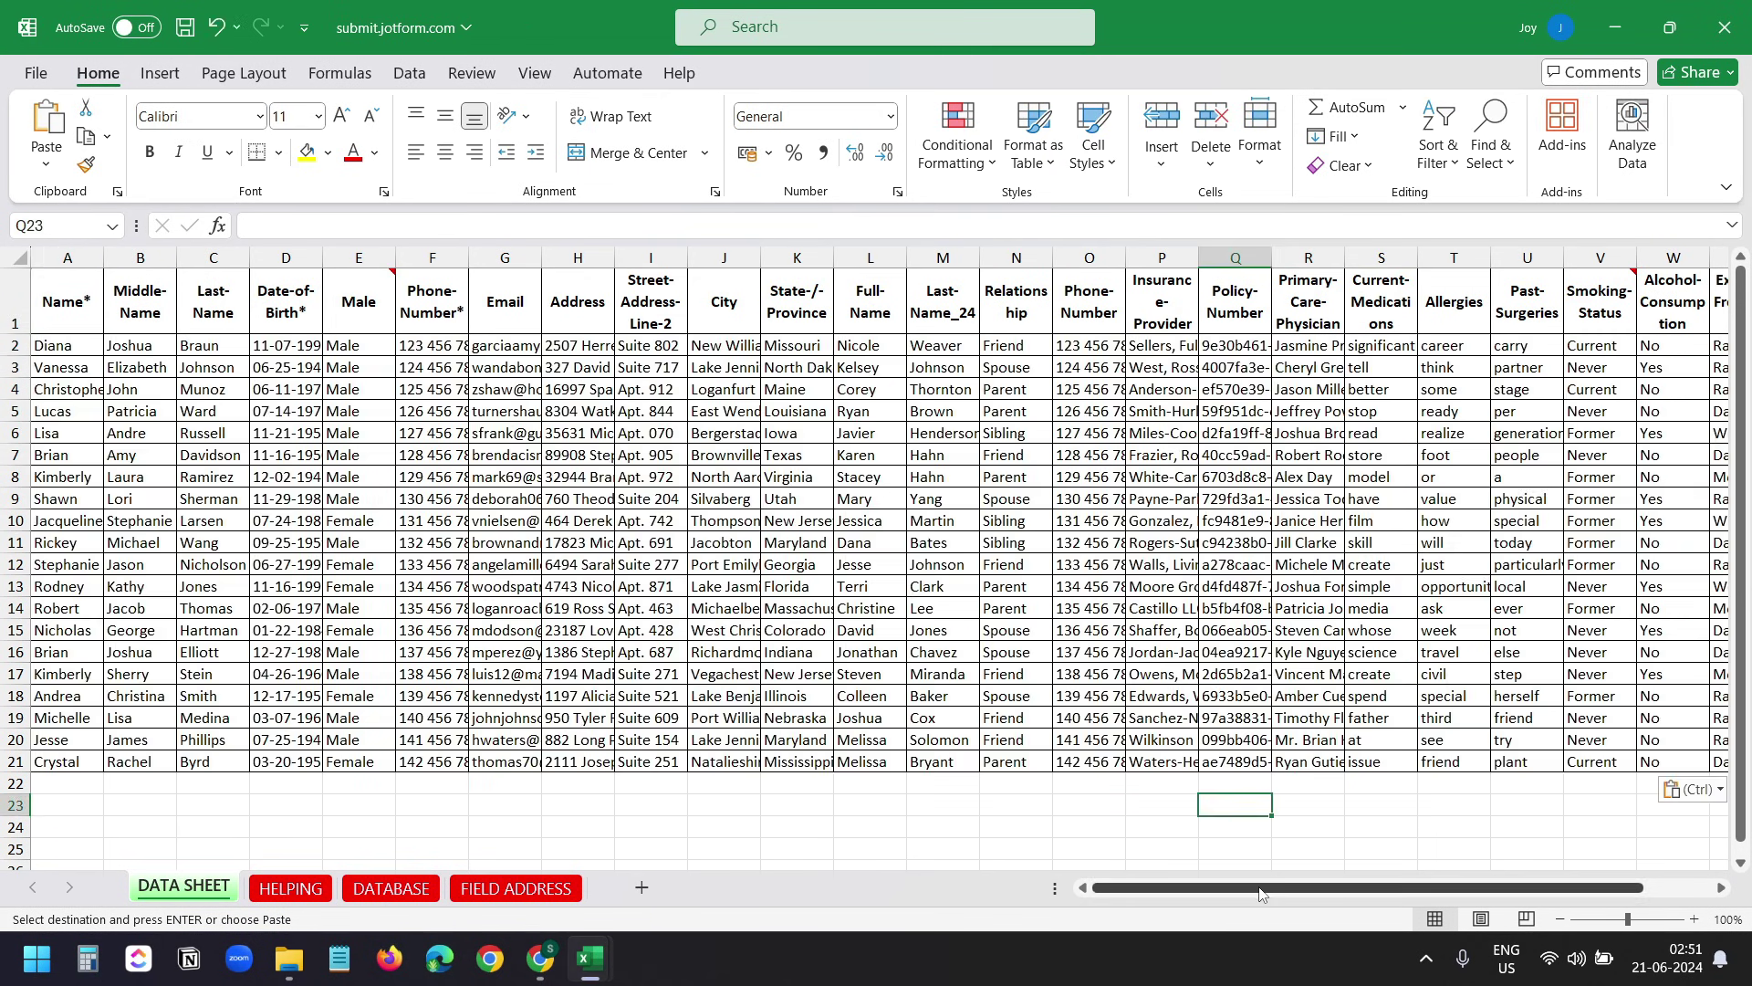
left_click_drag(1260, 894, 1408, 870)
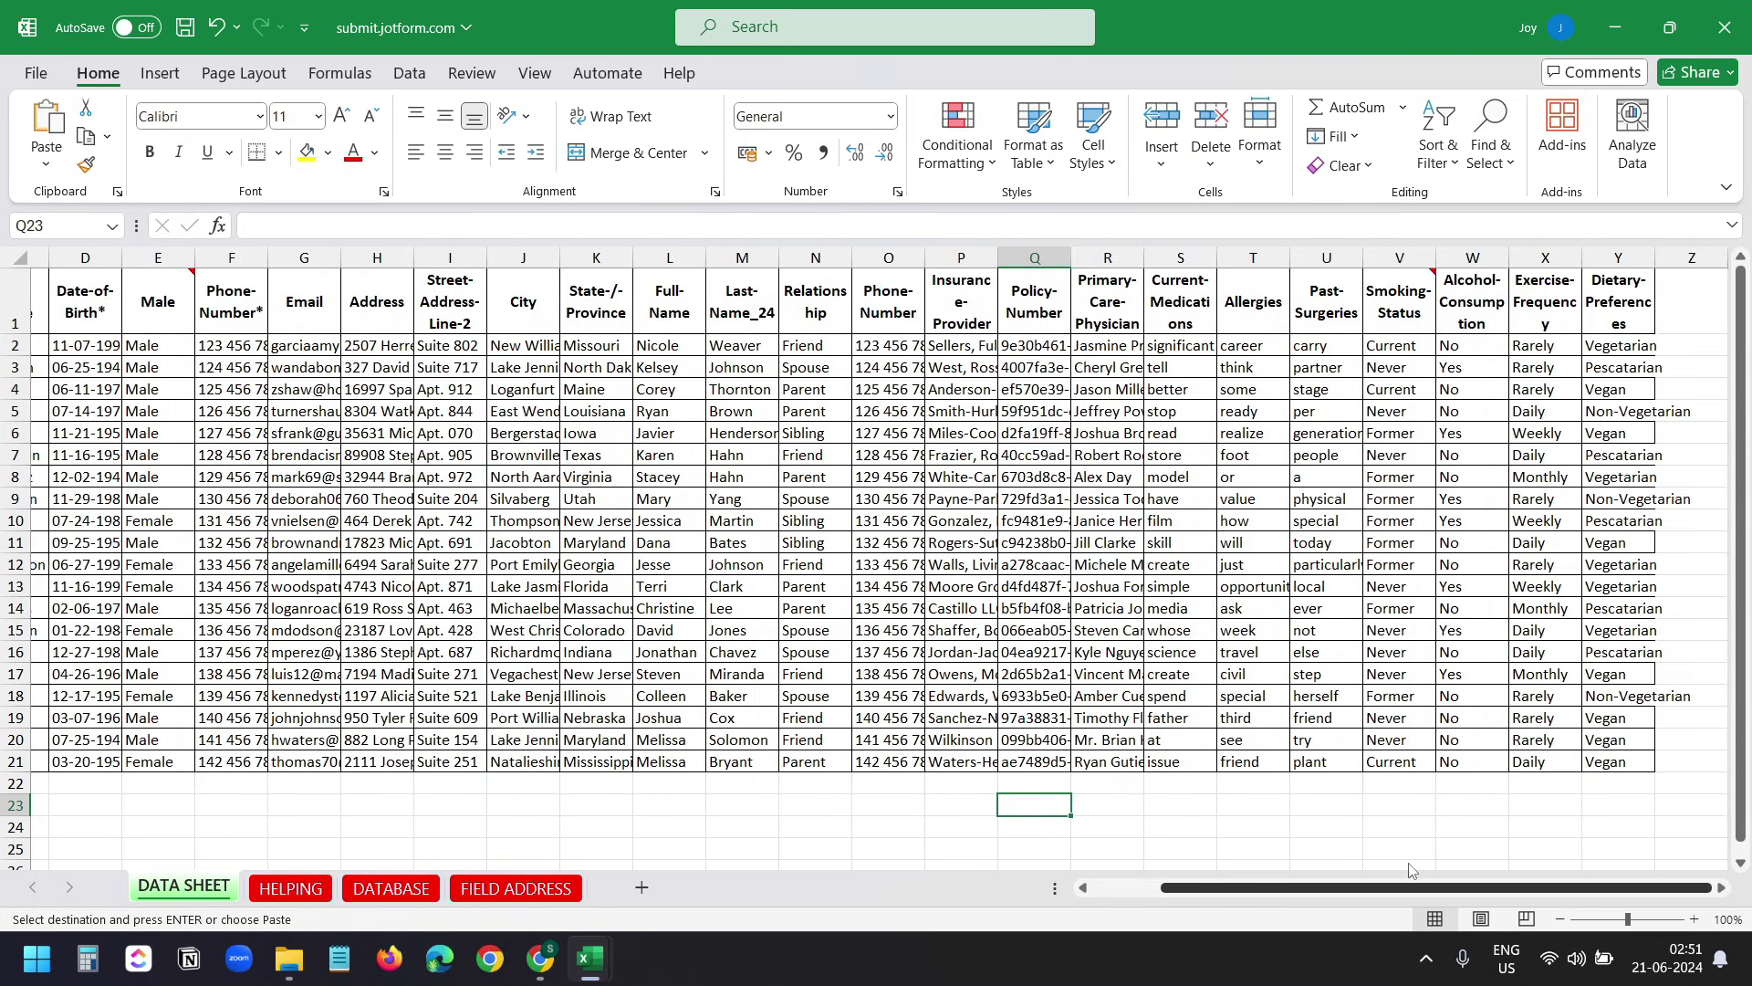
left_click_drag(1408, 870, 902, 777)
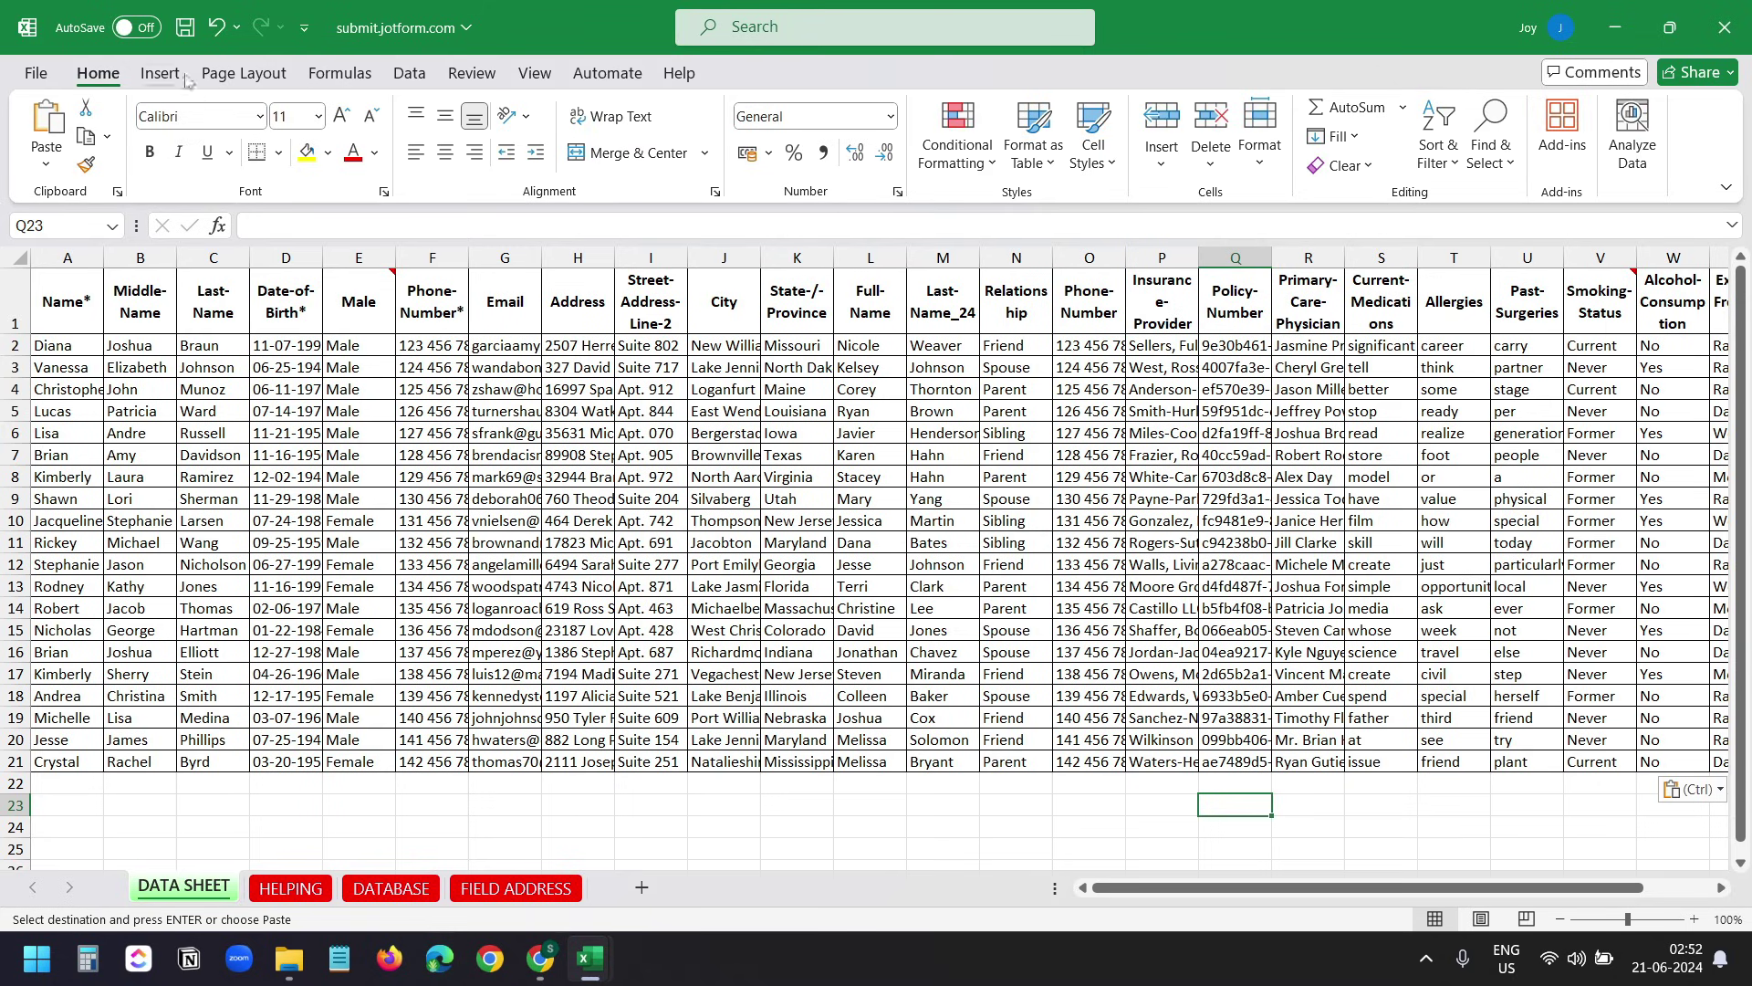
left_click(185, 29)
Upload submit.jotform.com from Downloads, save the site with Update, and return to the Jotform form
key("alt+Tab")
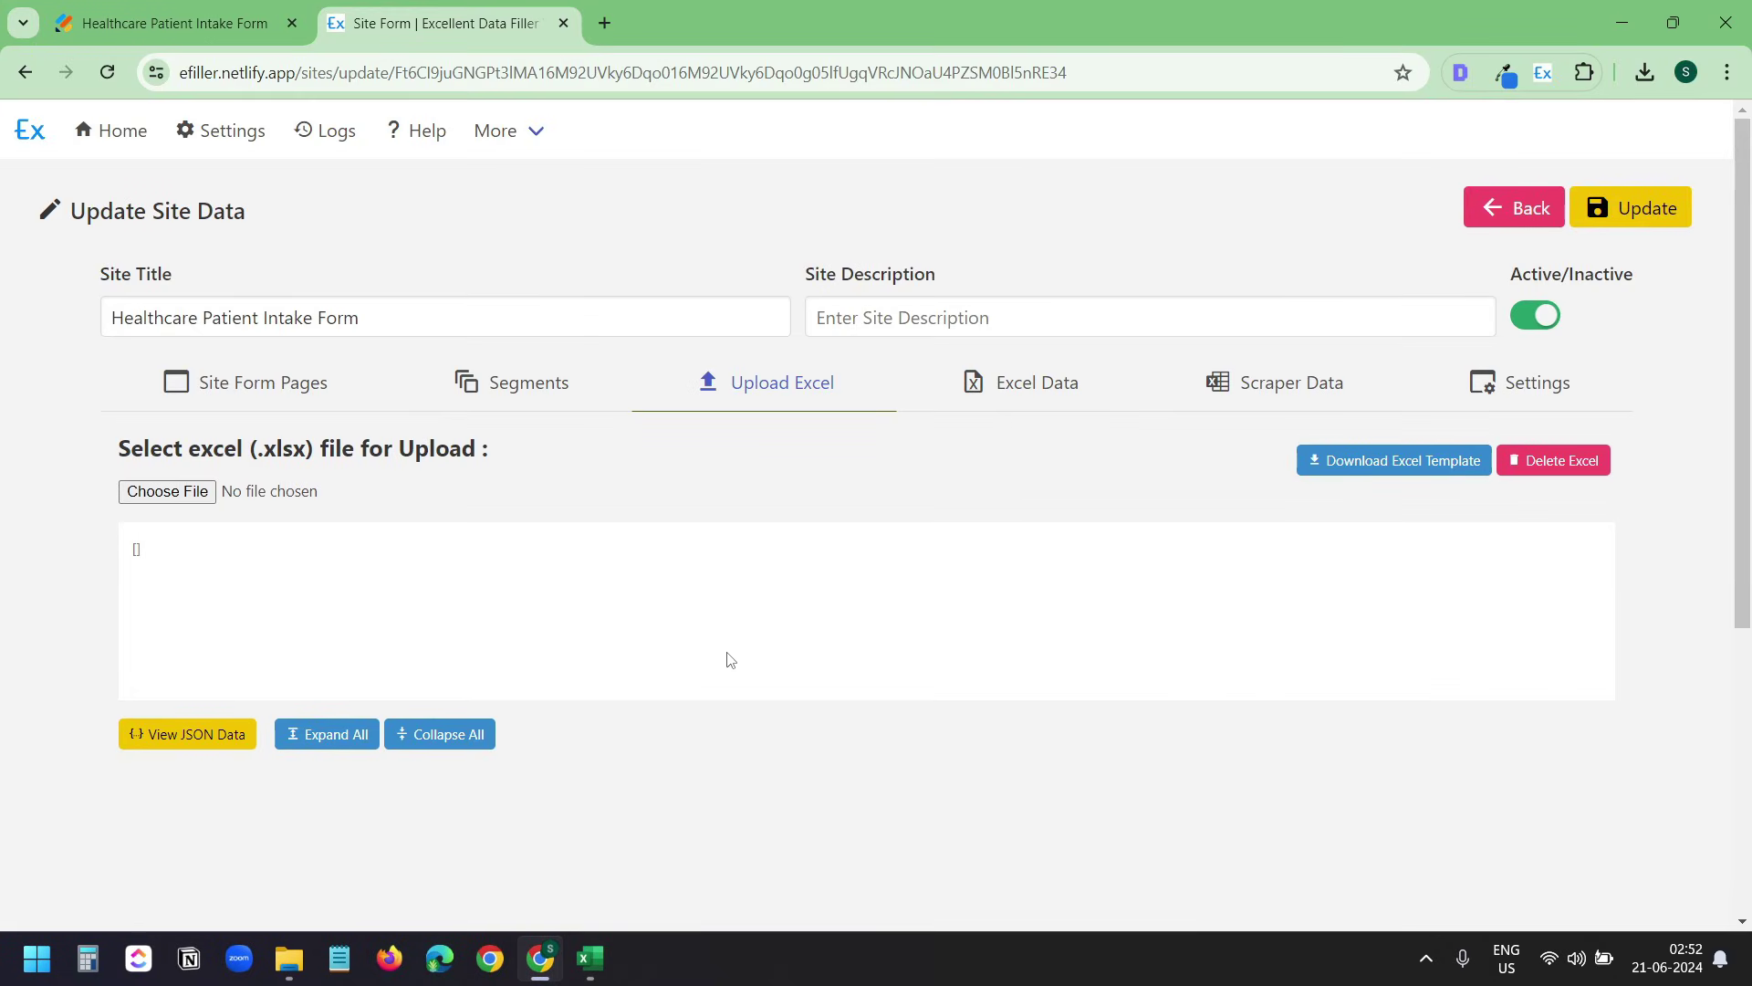
left_click(180, 496)
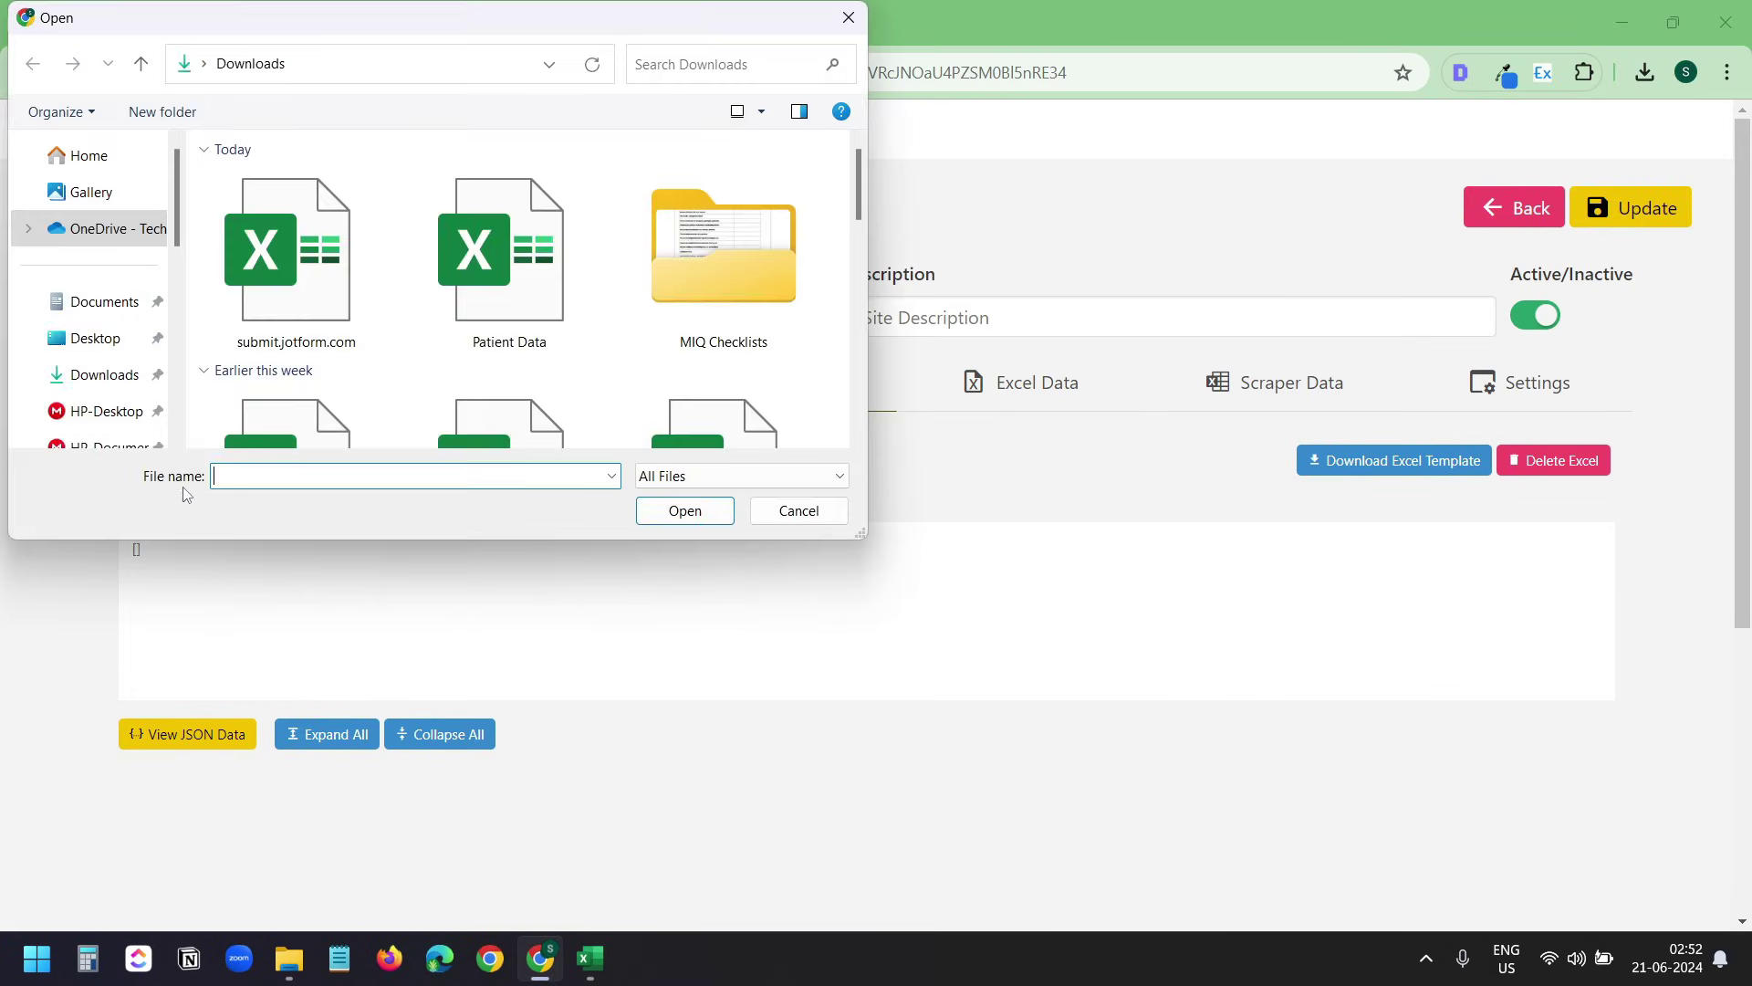
left_click(310, 274)
left_click(684, 510)
left_click(1638, 224)
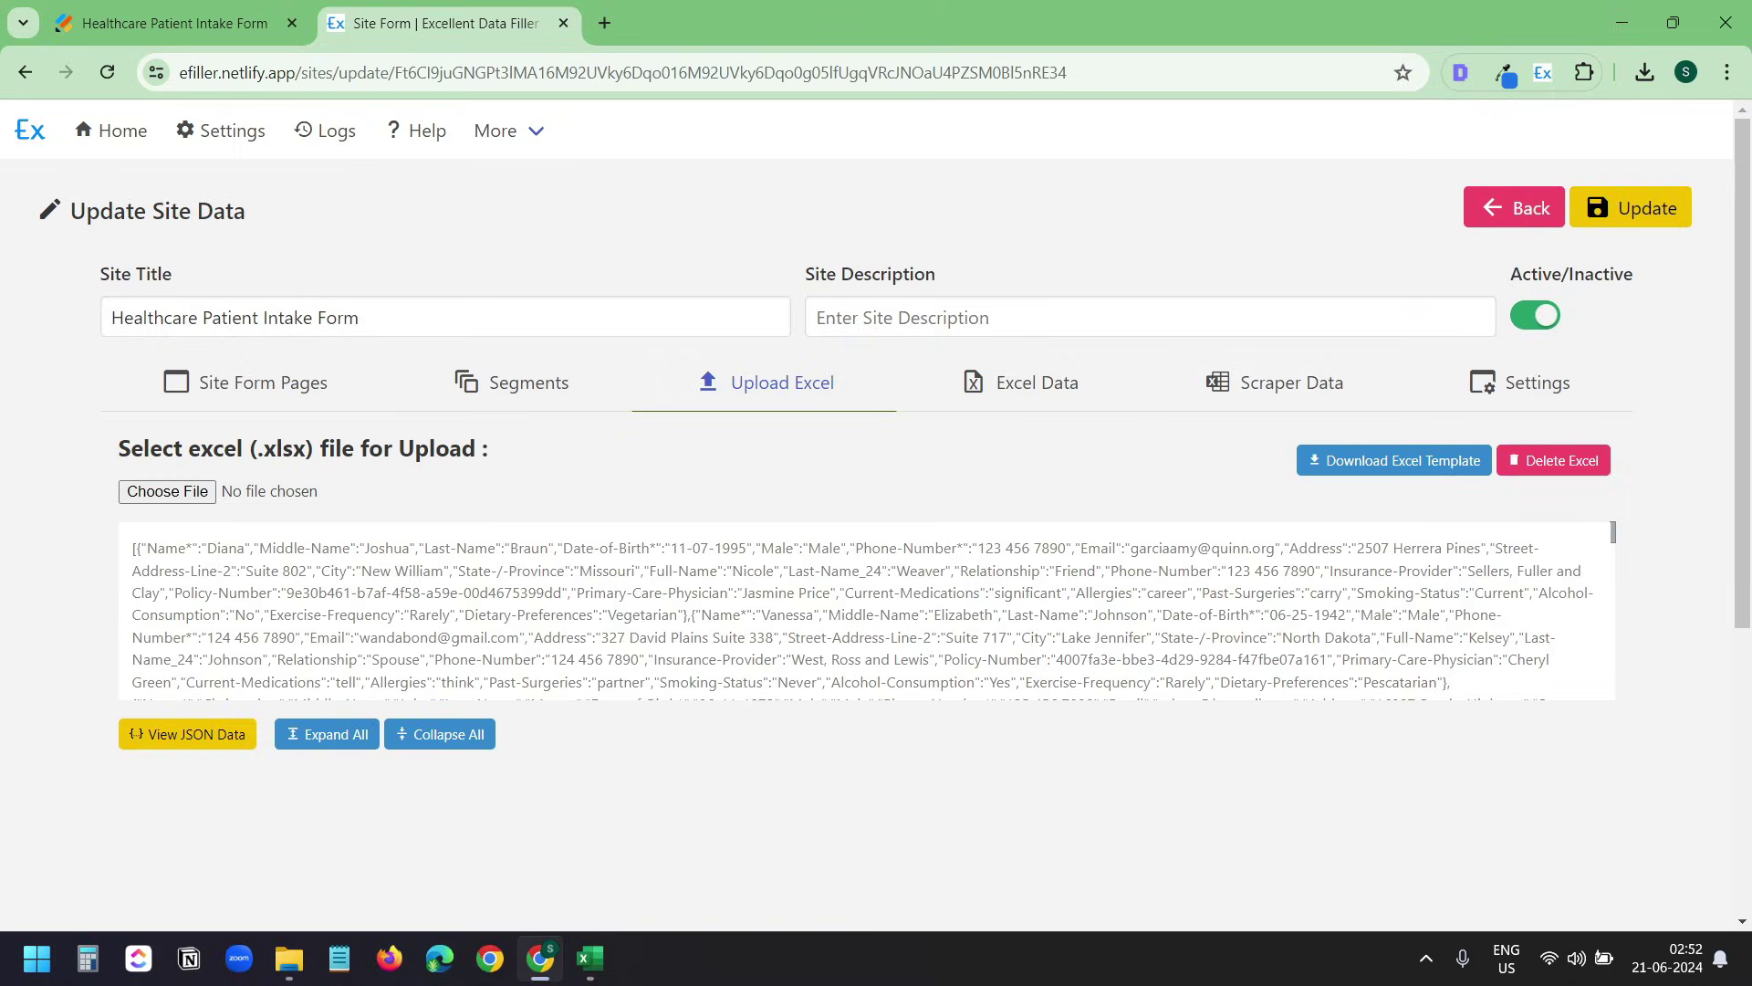
key("ctrl+shift+Tab")
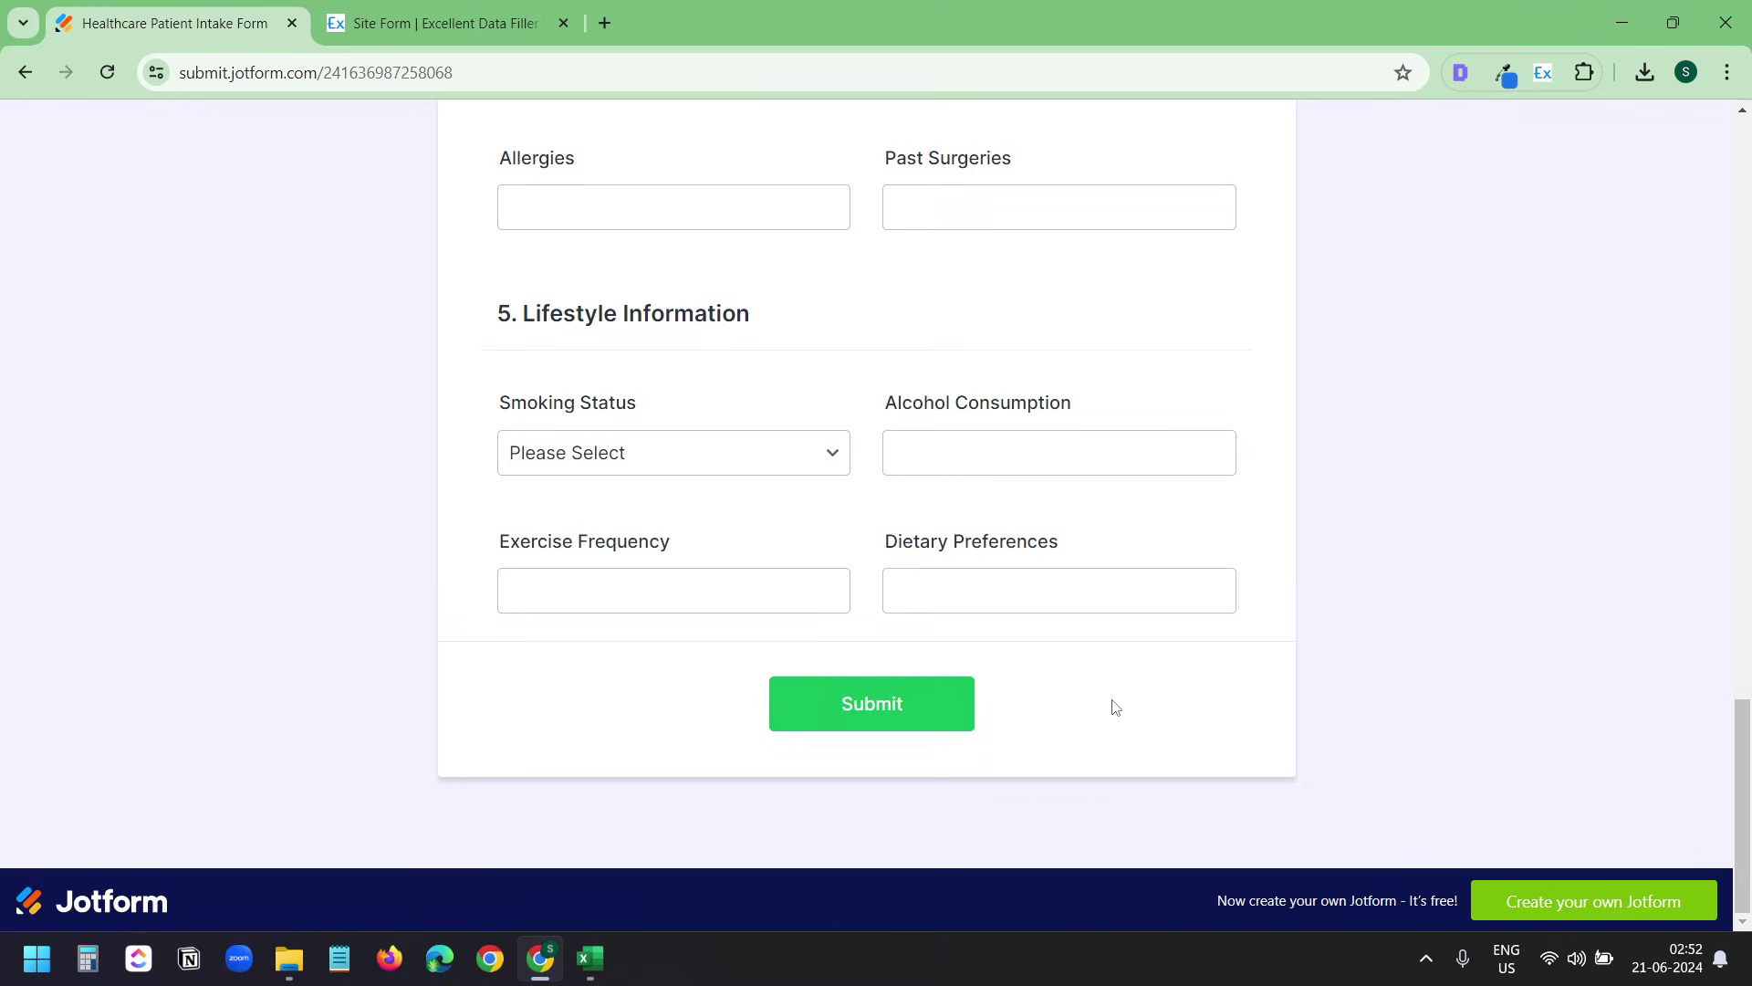
Reload the Jotform intake form so the extension auto-fills the first patient's details into all five sections
key("F5")
left_click(662, 414)
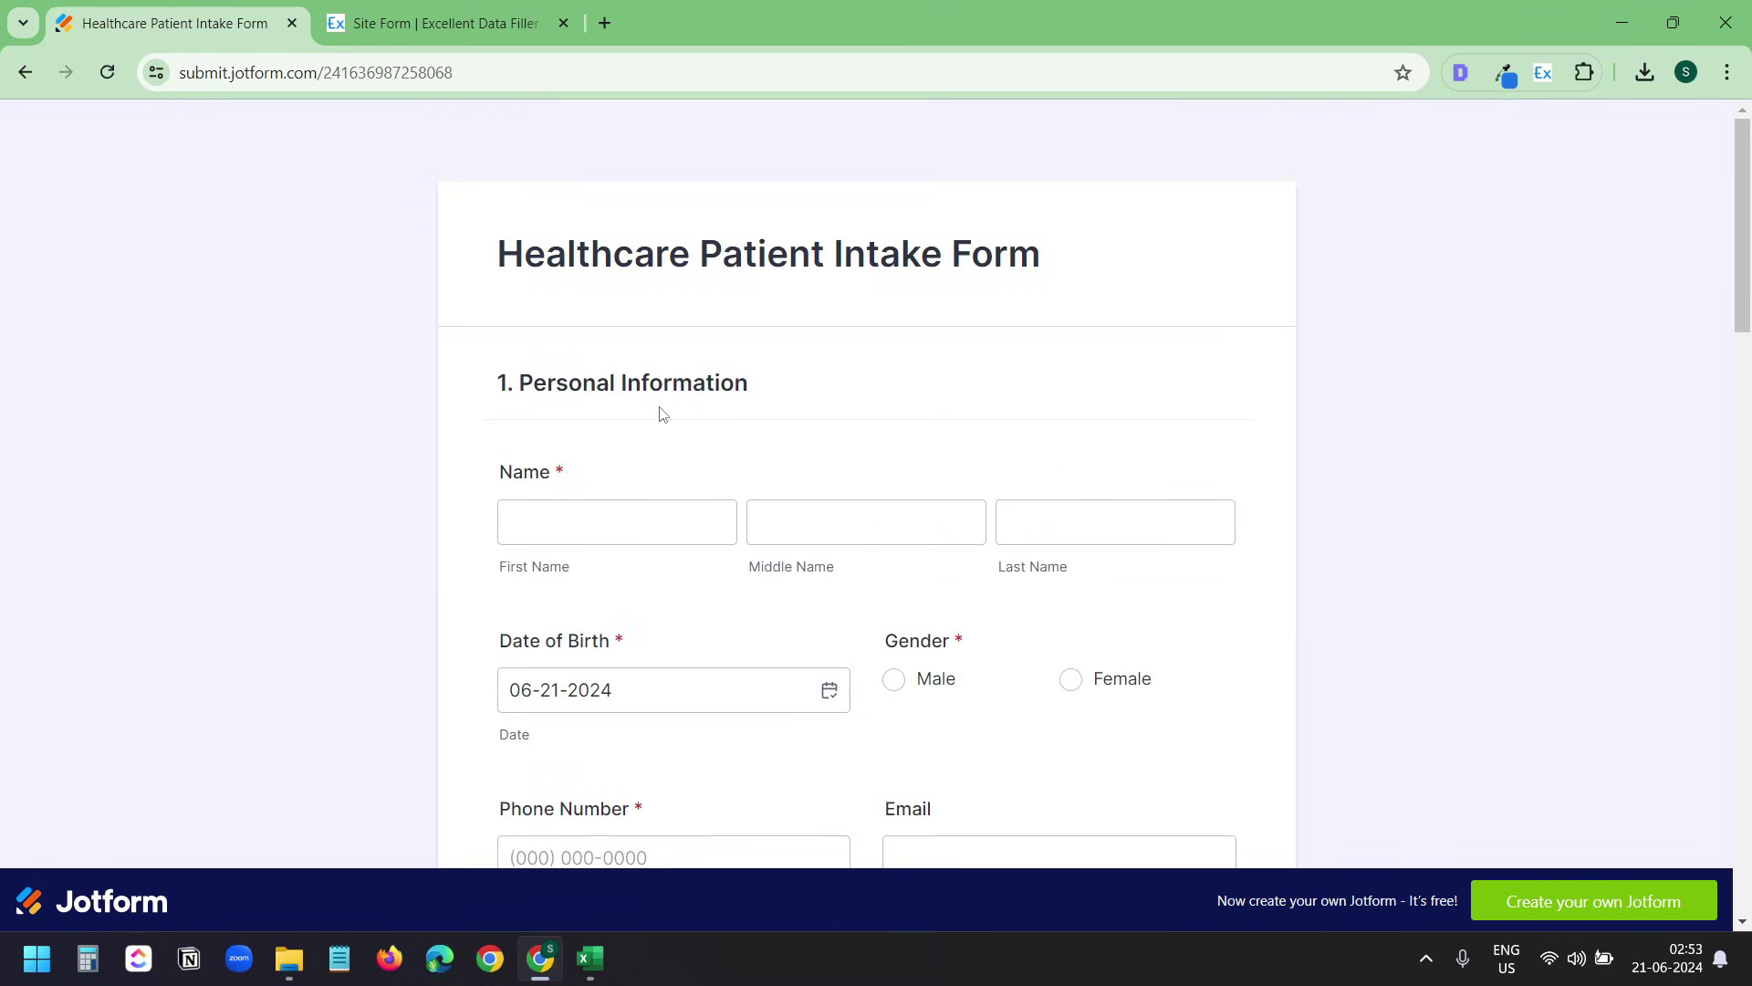
left_click(107, 77)
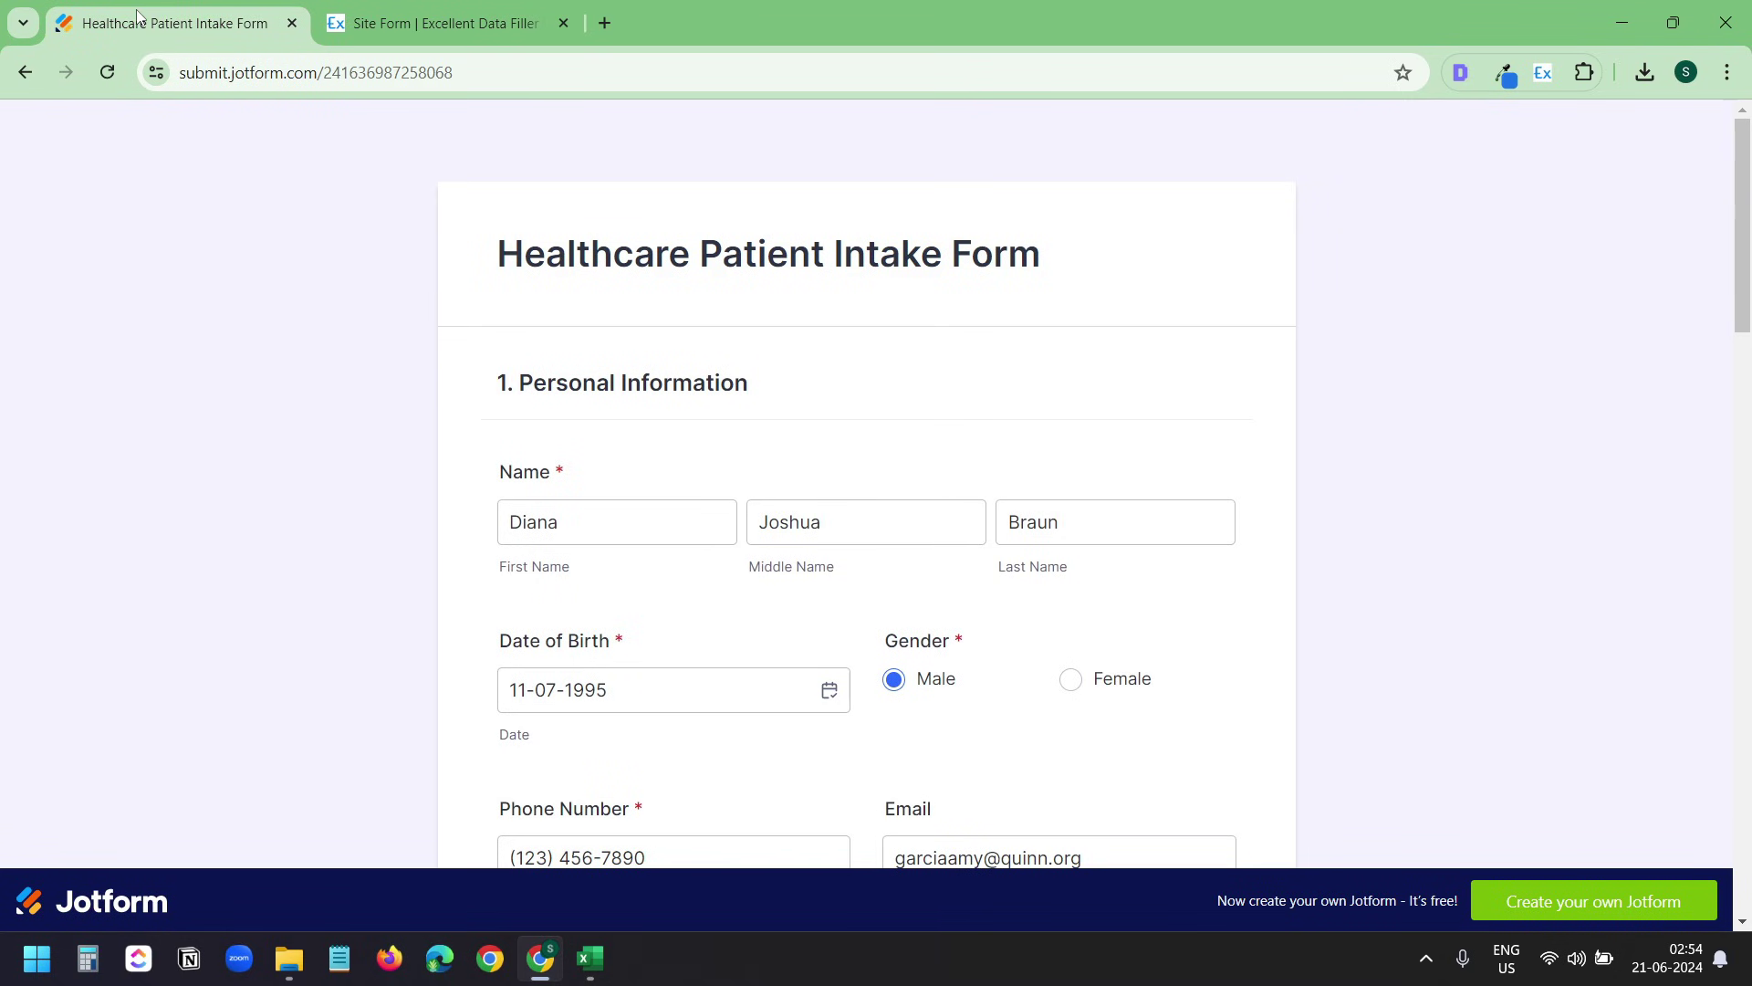
Add and save a new active {FORM-FILLED} field, with no selector yet, to the intake form's field list
left_click(441, 9)
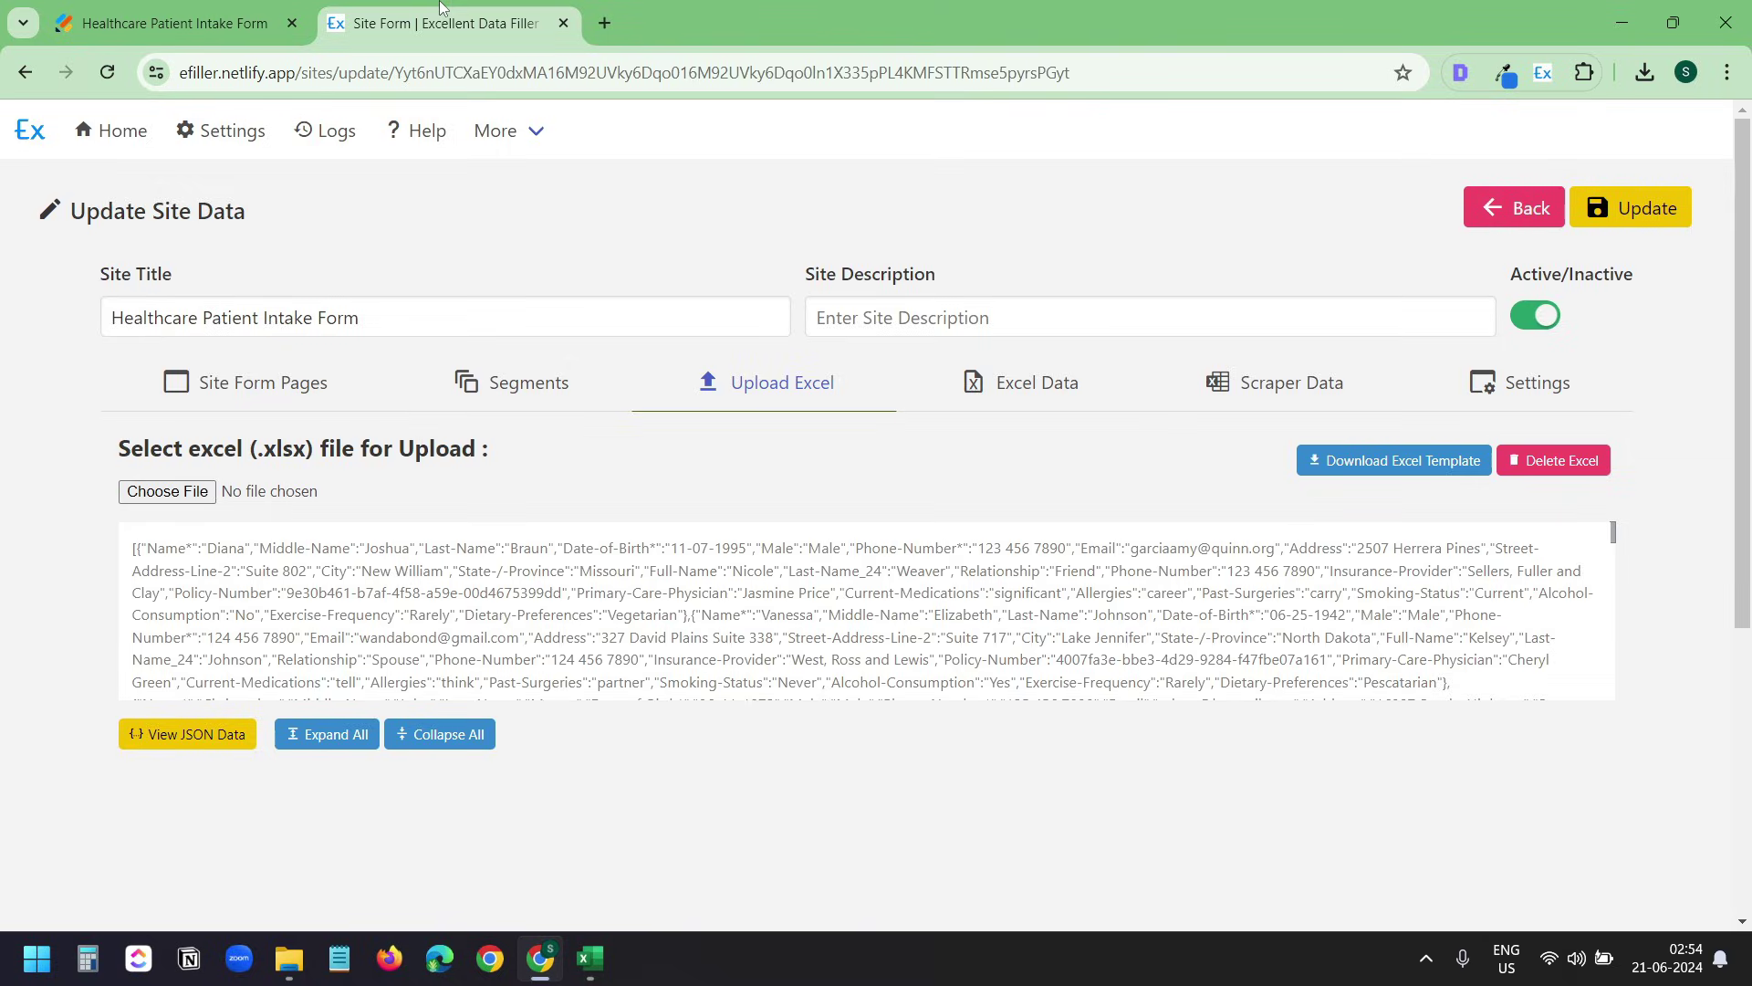
left_click(257, 387)
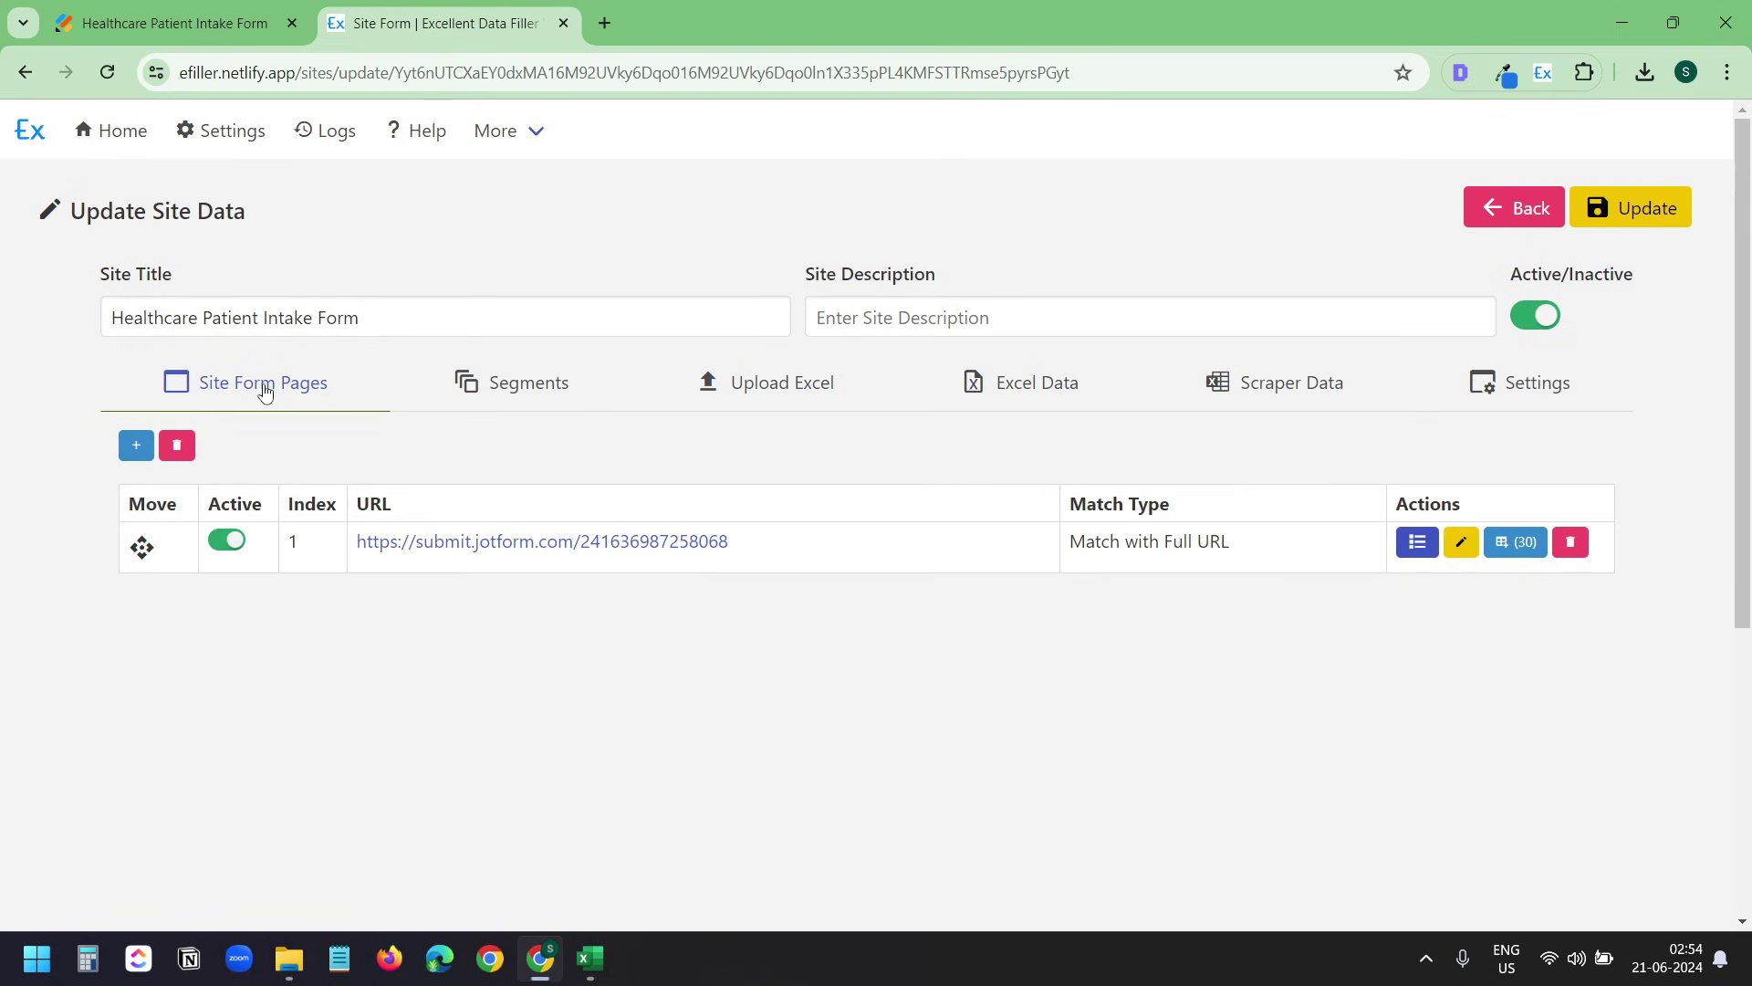
left_click(1519, 547)
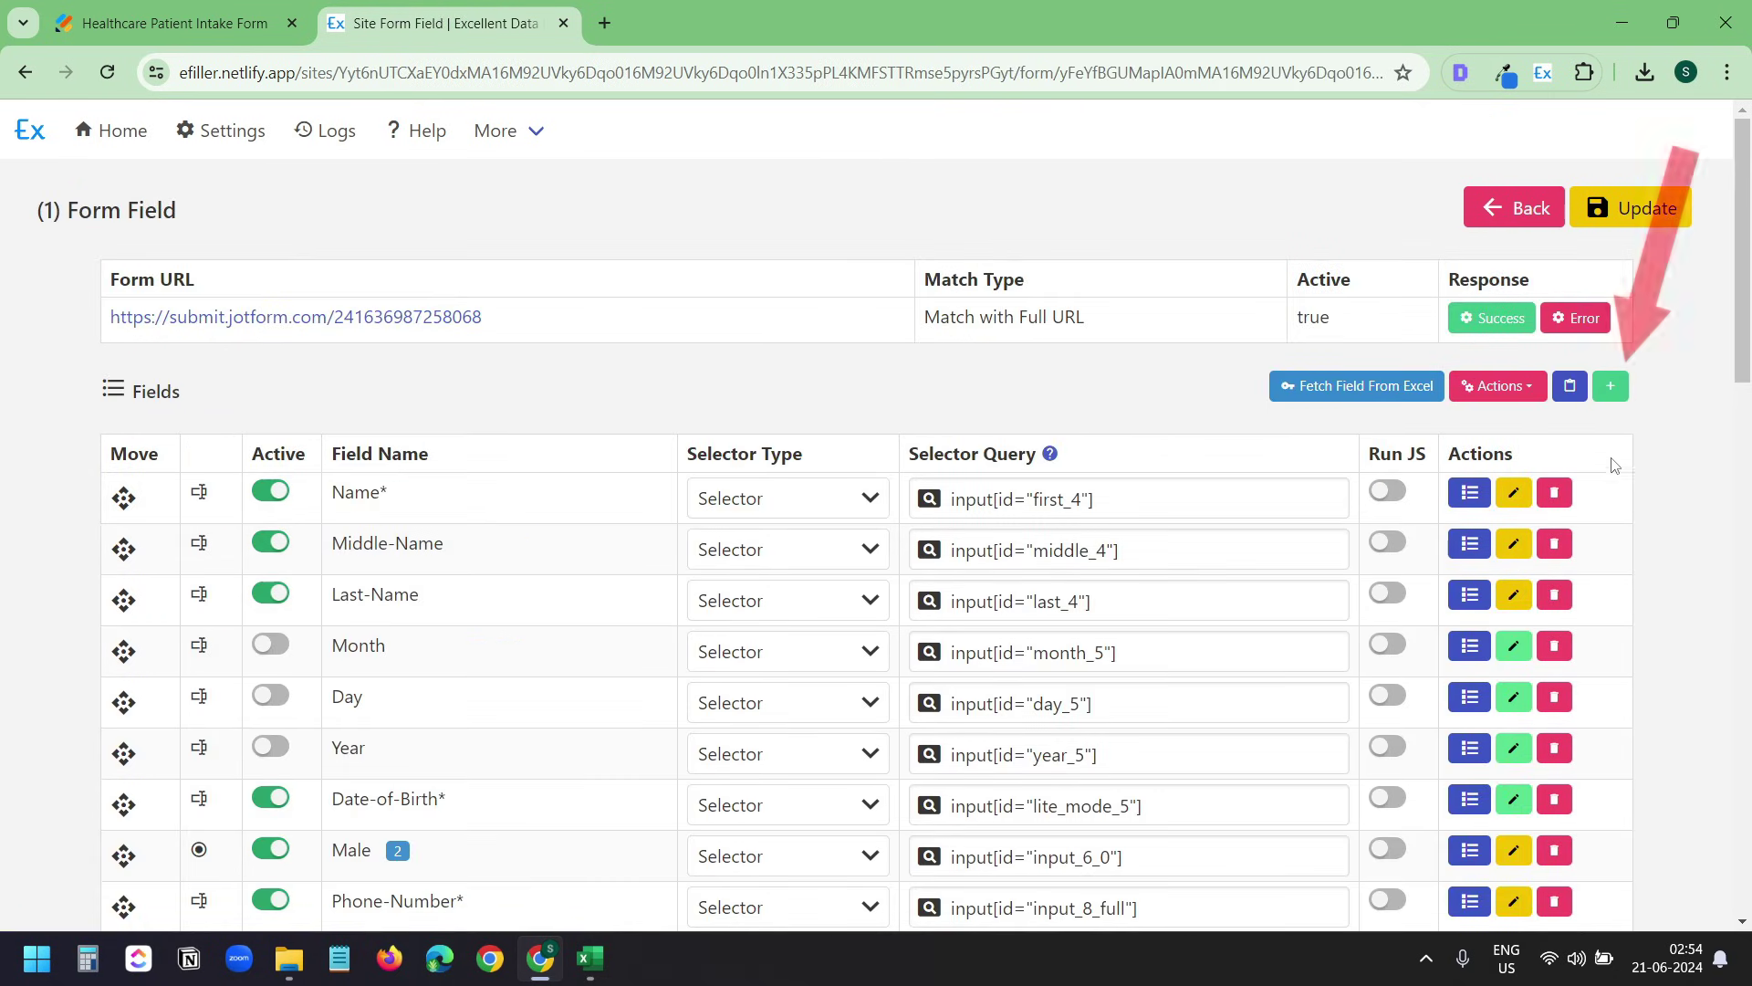
left_click(1612, 388)
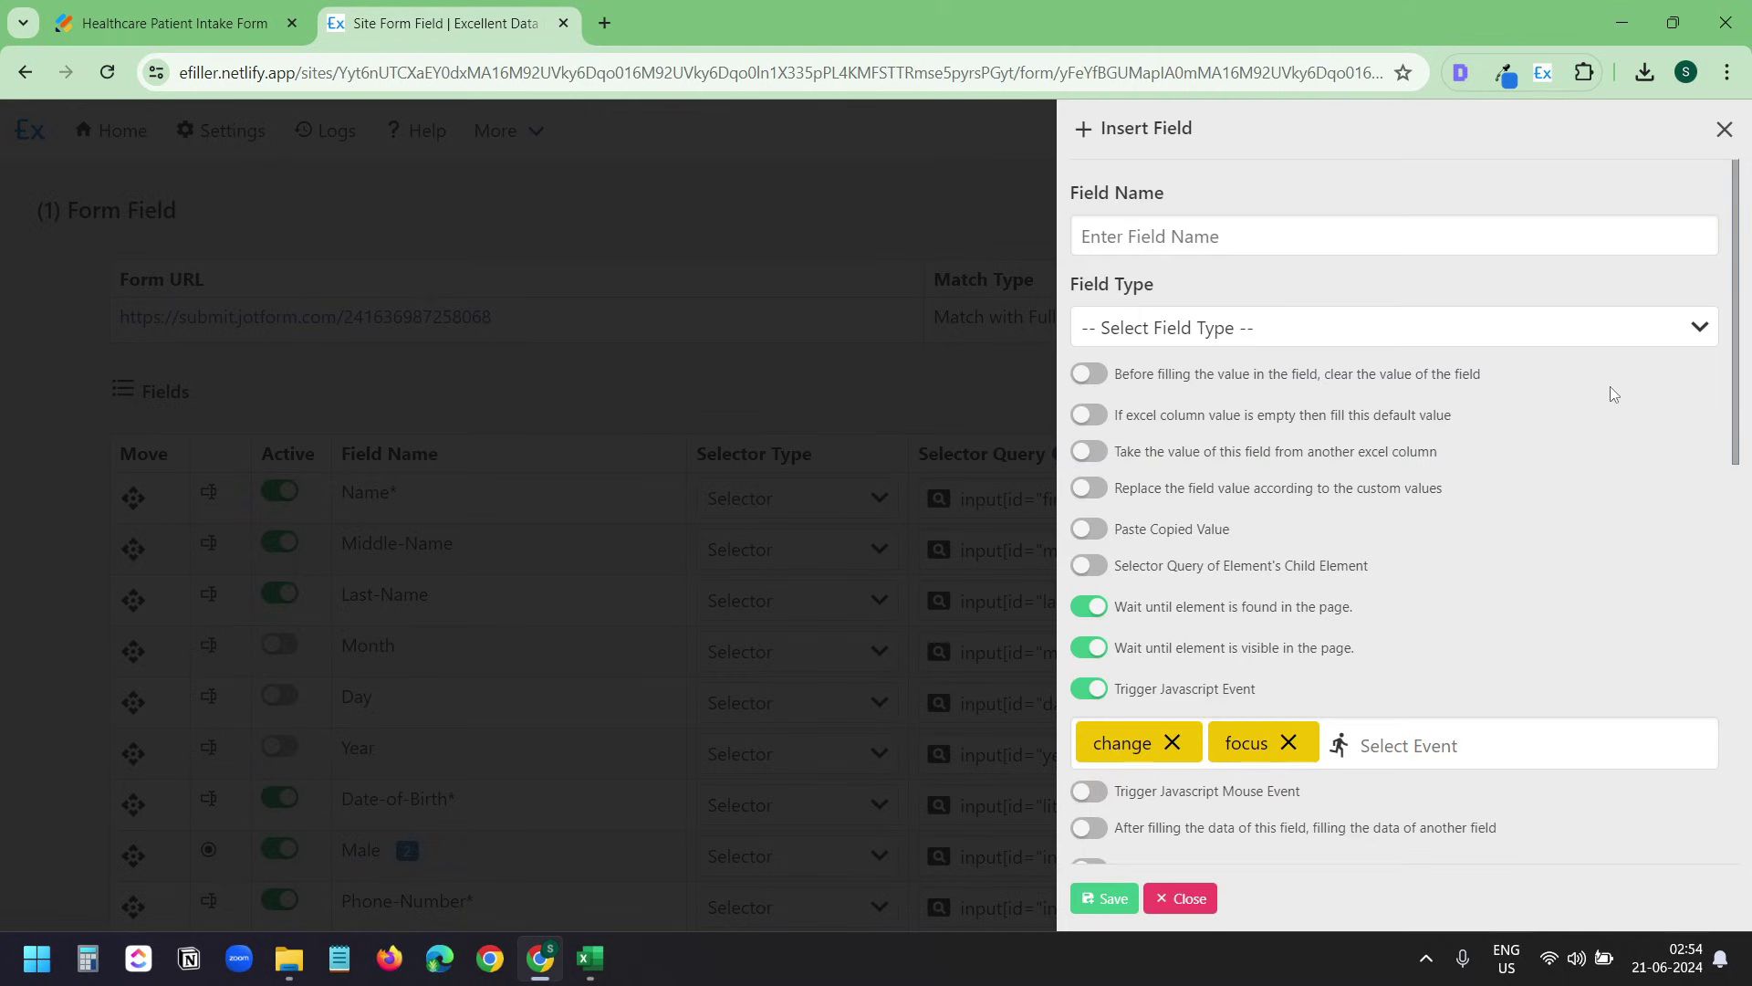
left_click(1205, 241)
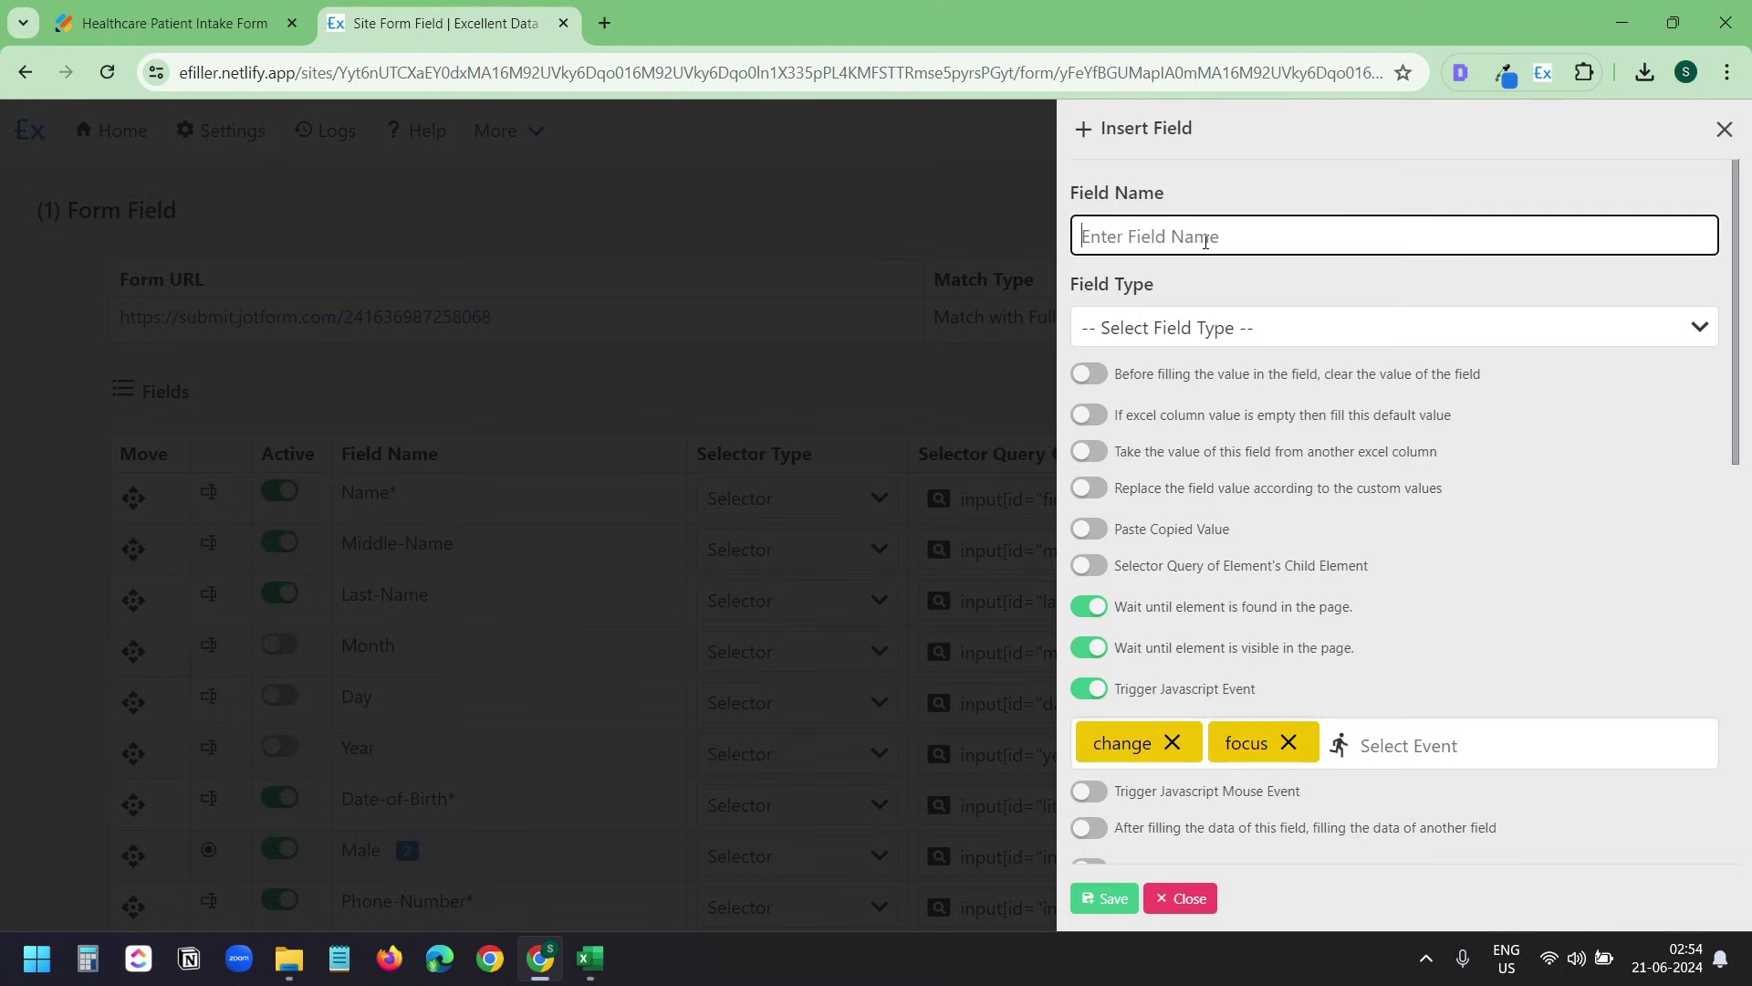
type("{")
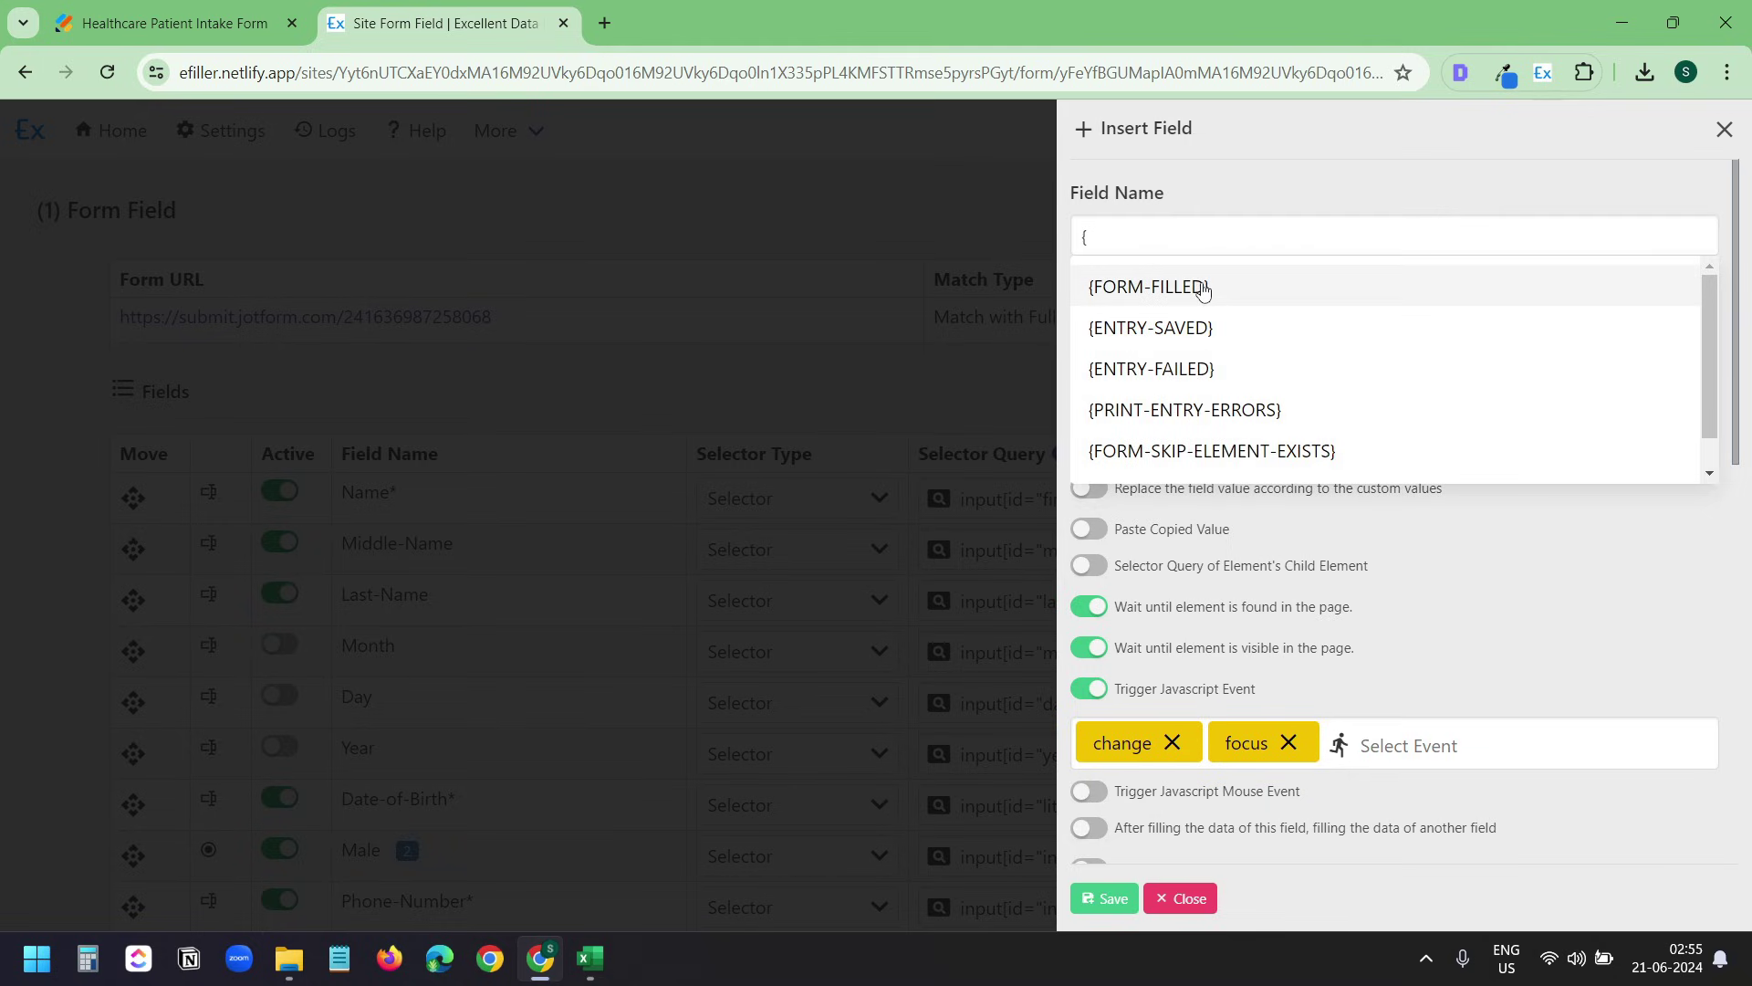
left_click(1200, 286)
left_click(1115, 898)
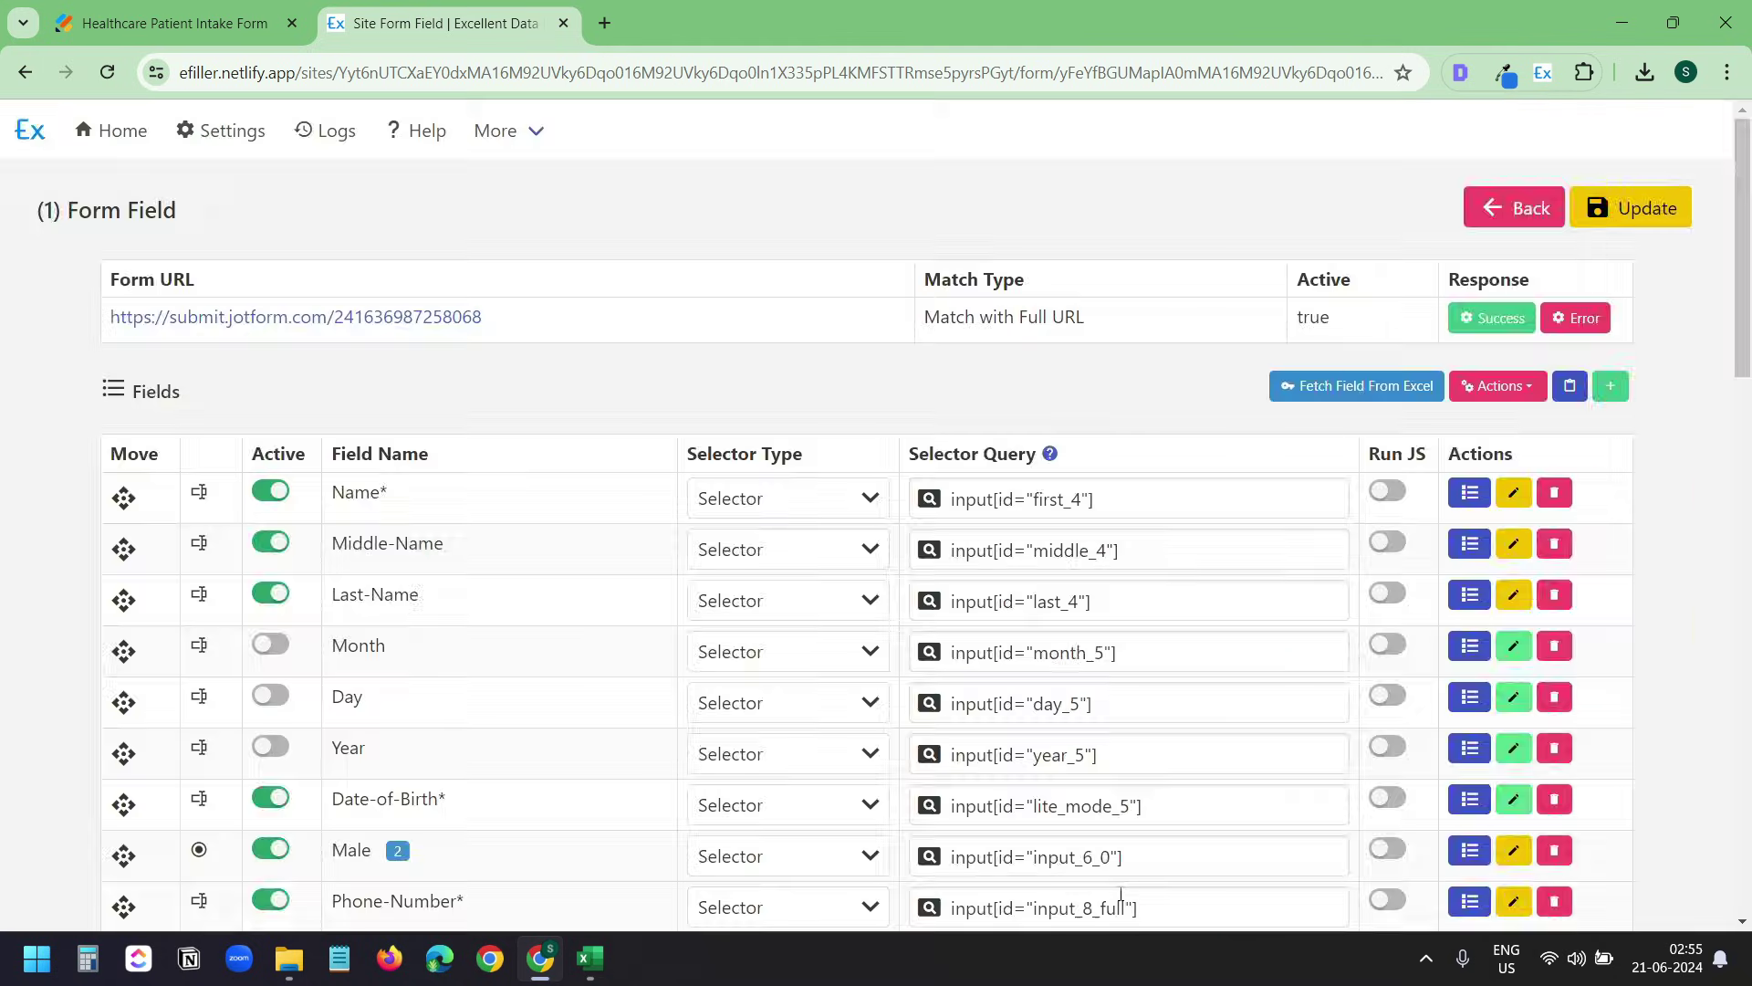
scroll(1260, 749, "up", 3)
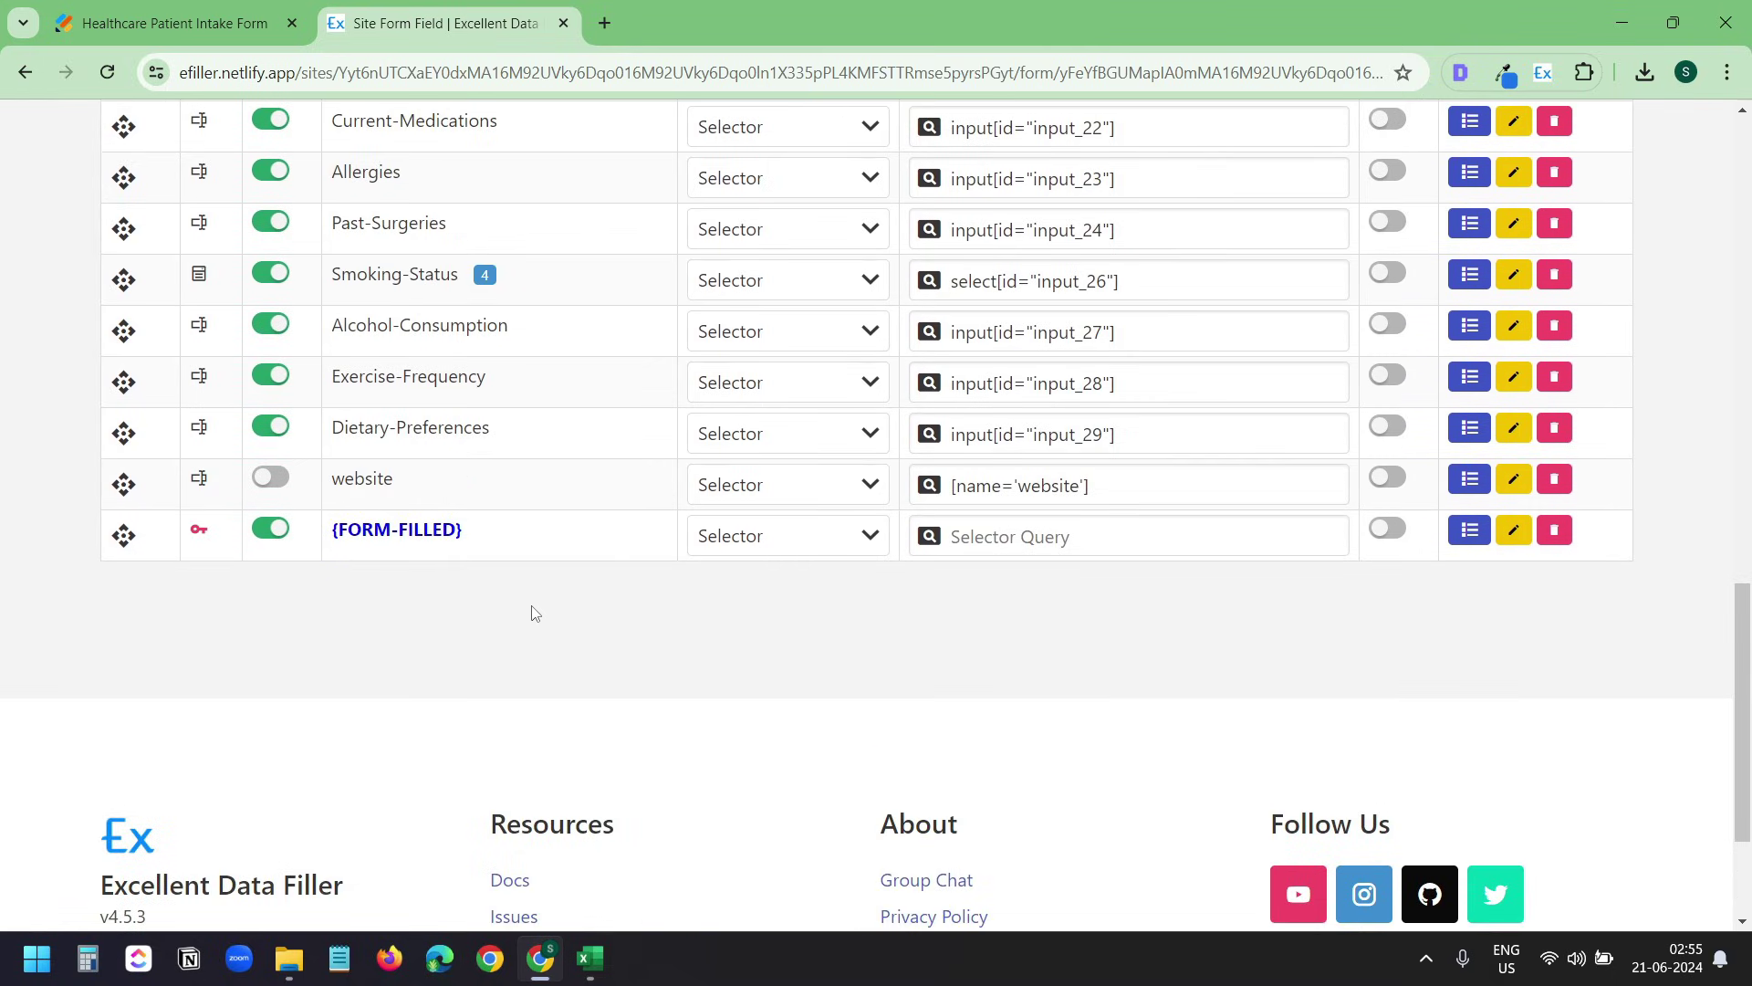
Copy the intake form's Submit button XPath using Excellent Data Filler - CTH > Copy Element XPath Selector Address
left_click(178, 24)
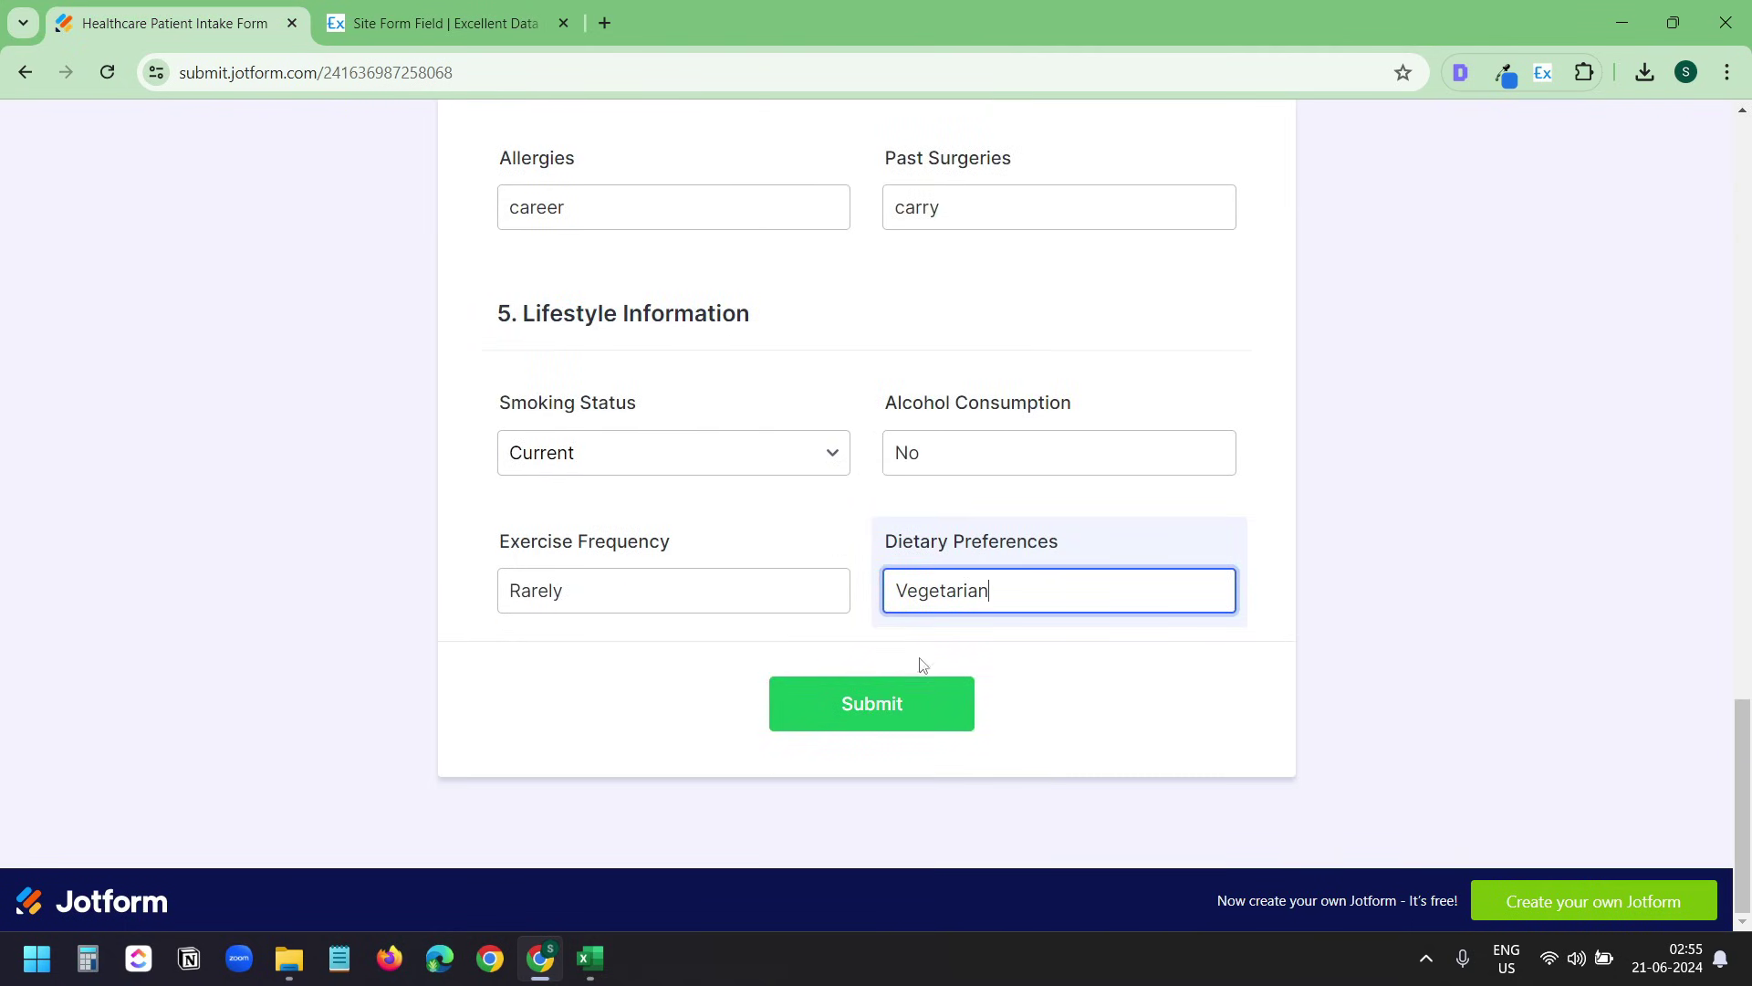
right_click(878, 703)
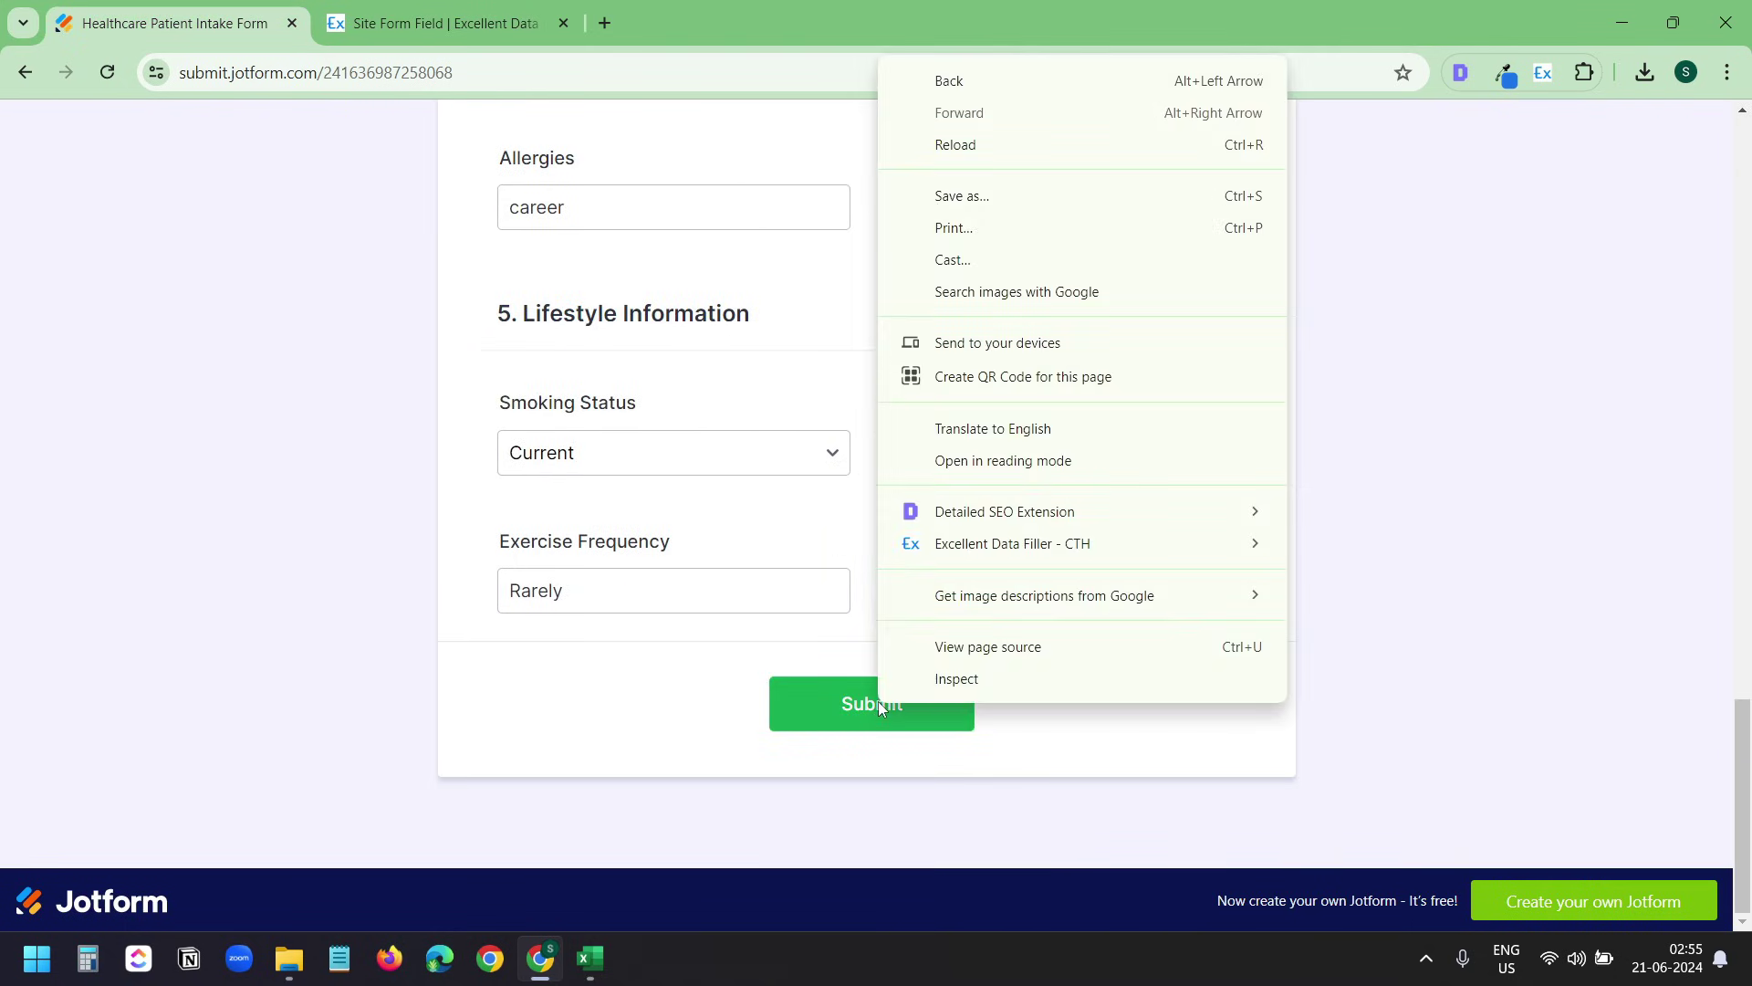
mouse_move(1001, 553)
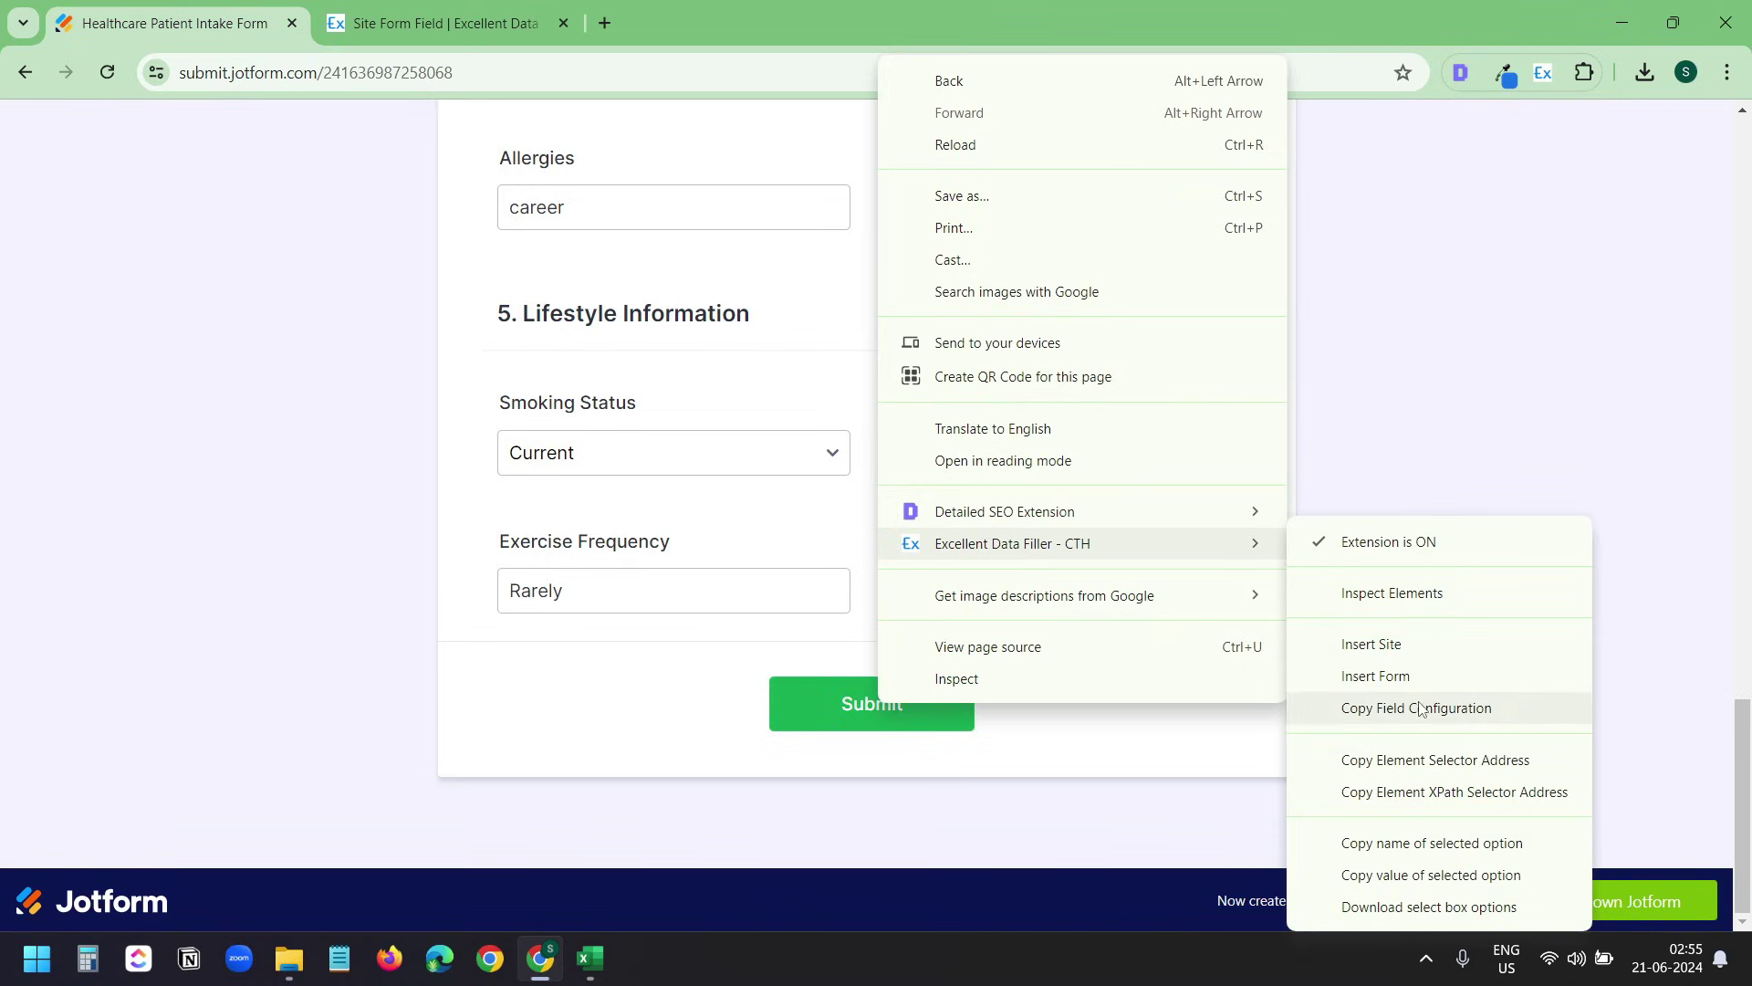
left_click(1422, 805)
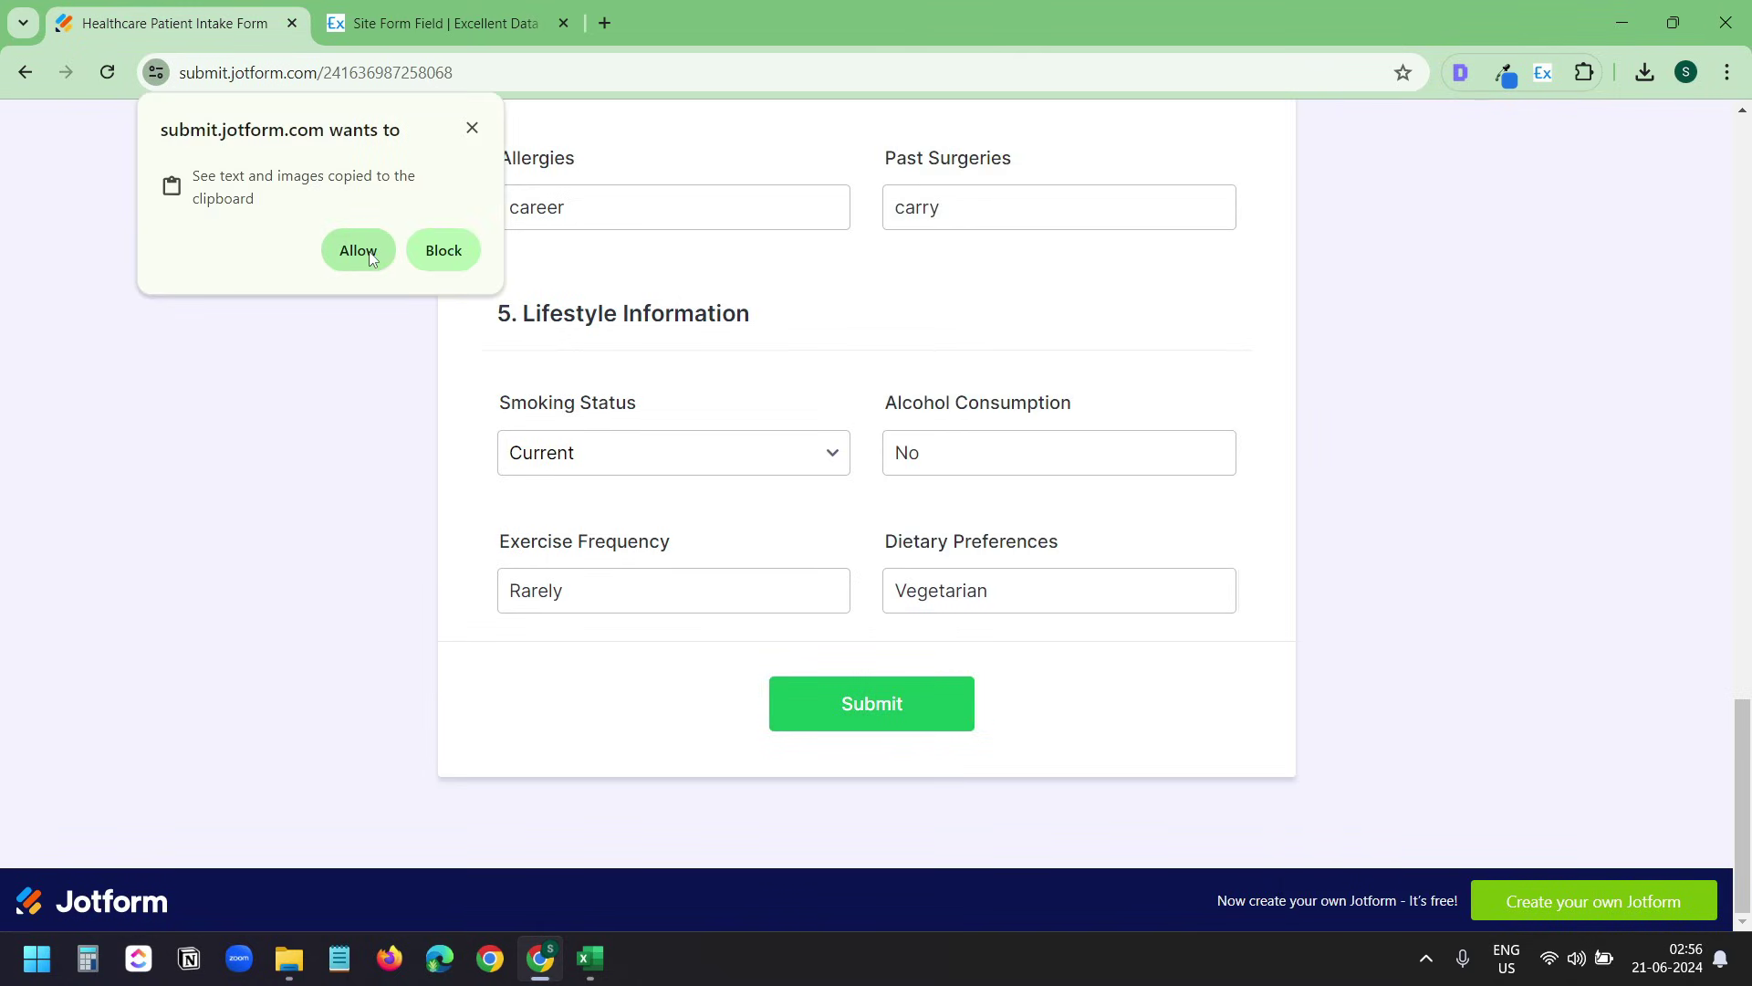
Allow clipboard access, then paste the Submit XPath into {FORM-FILLED}'s query with selector type XPath
left_click(369, 256)
left_click(433, 23)
right_click(982, 545)
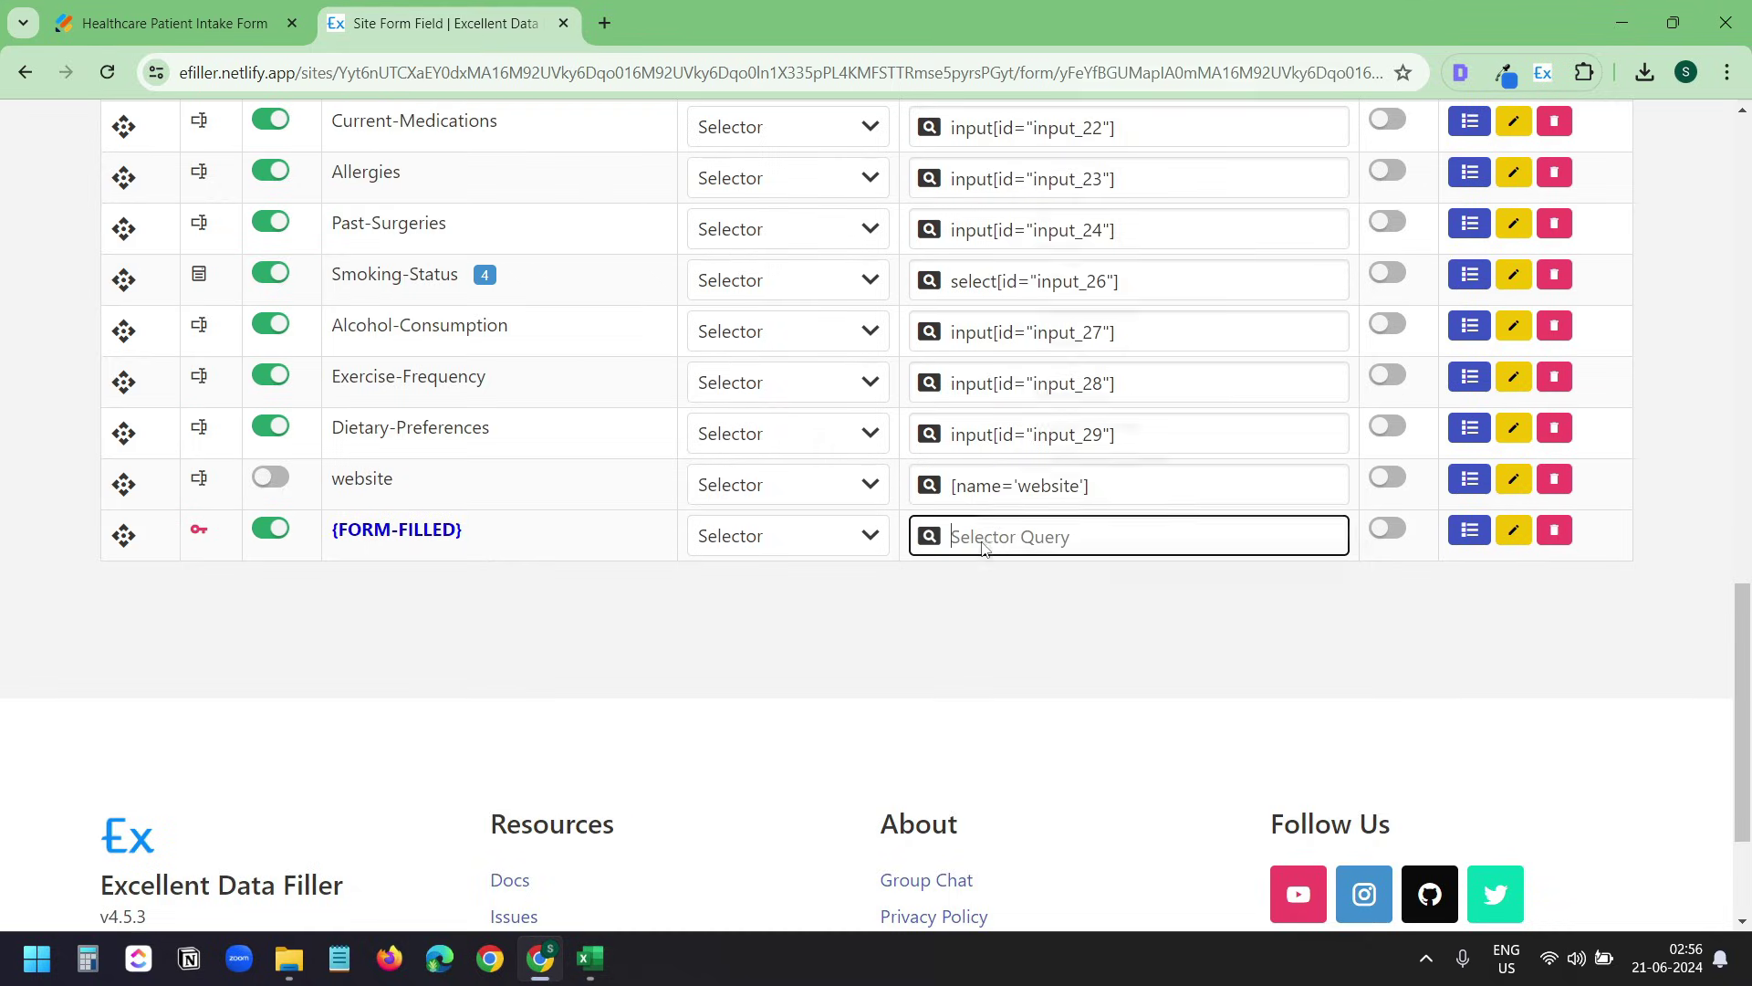
scroll(1003, 484, "down", 1)
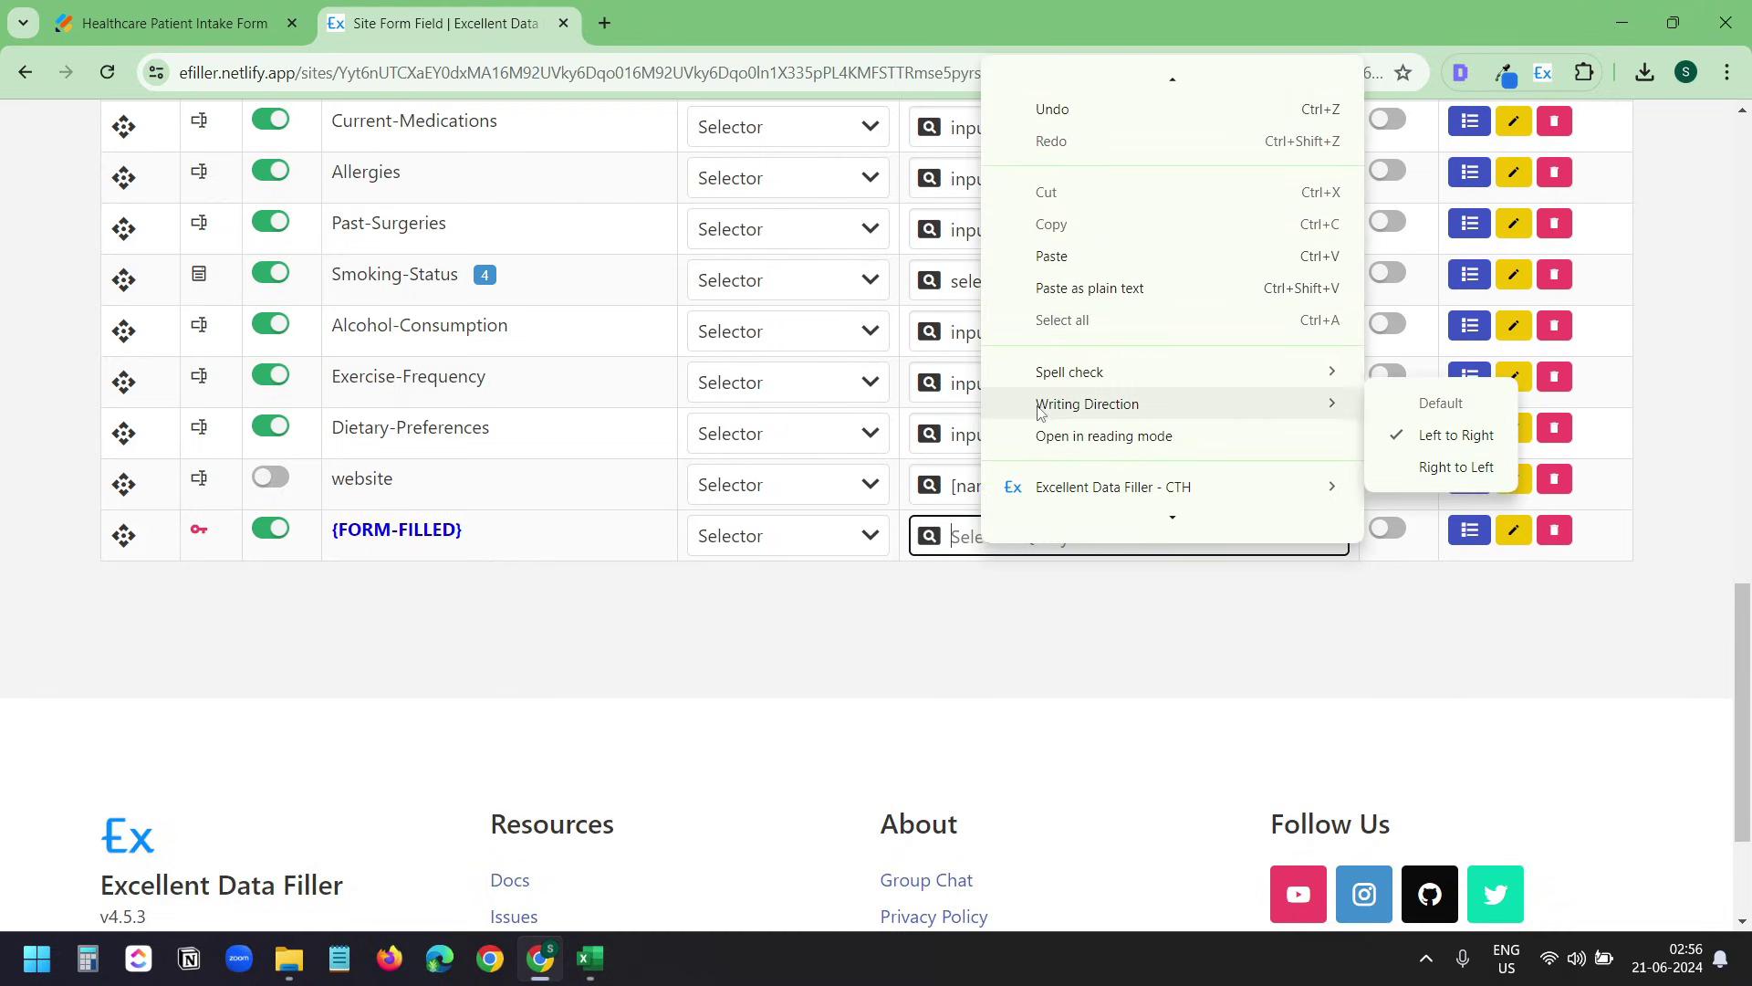
left_click(1062, 267)
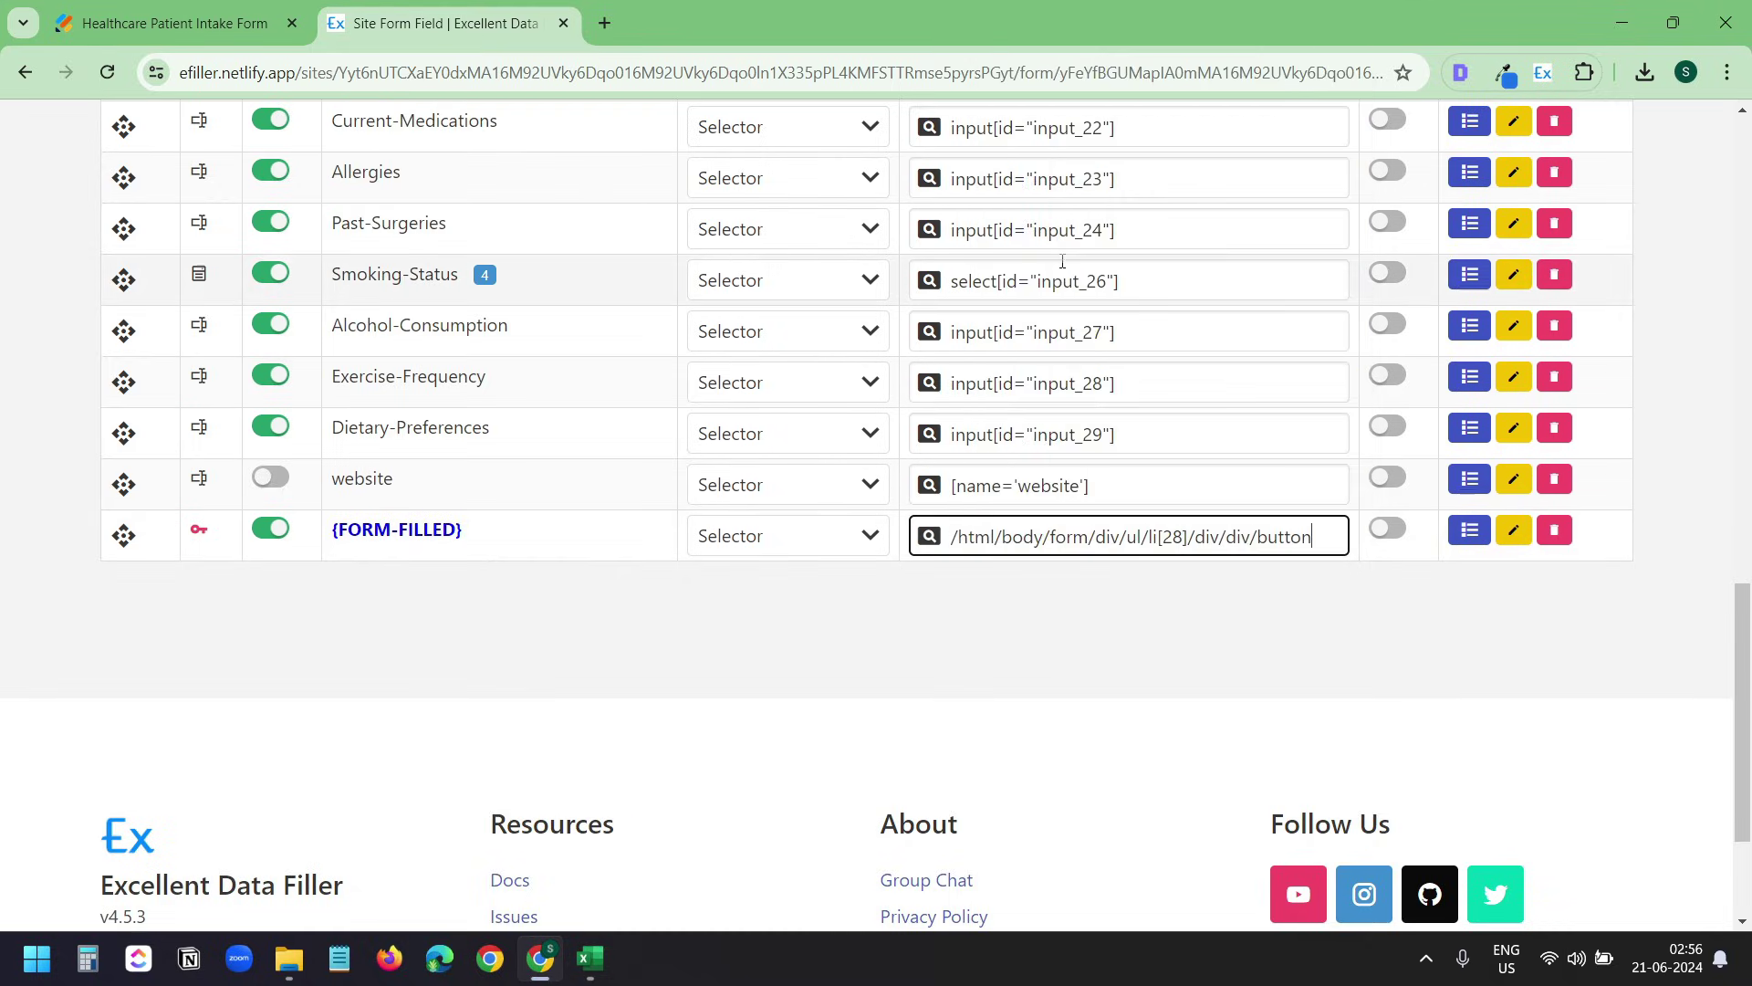
left_click(841, 545)
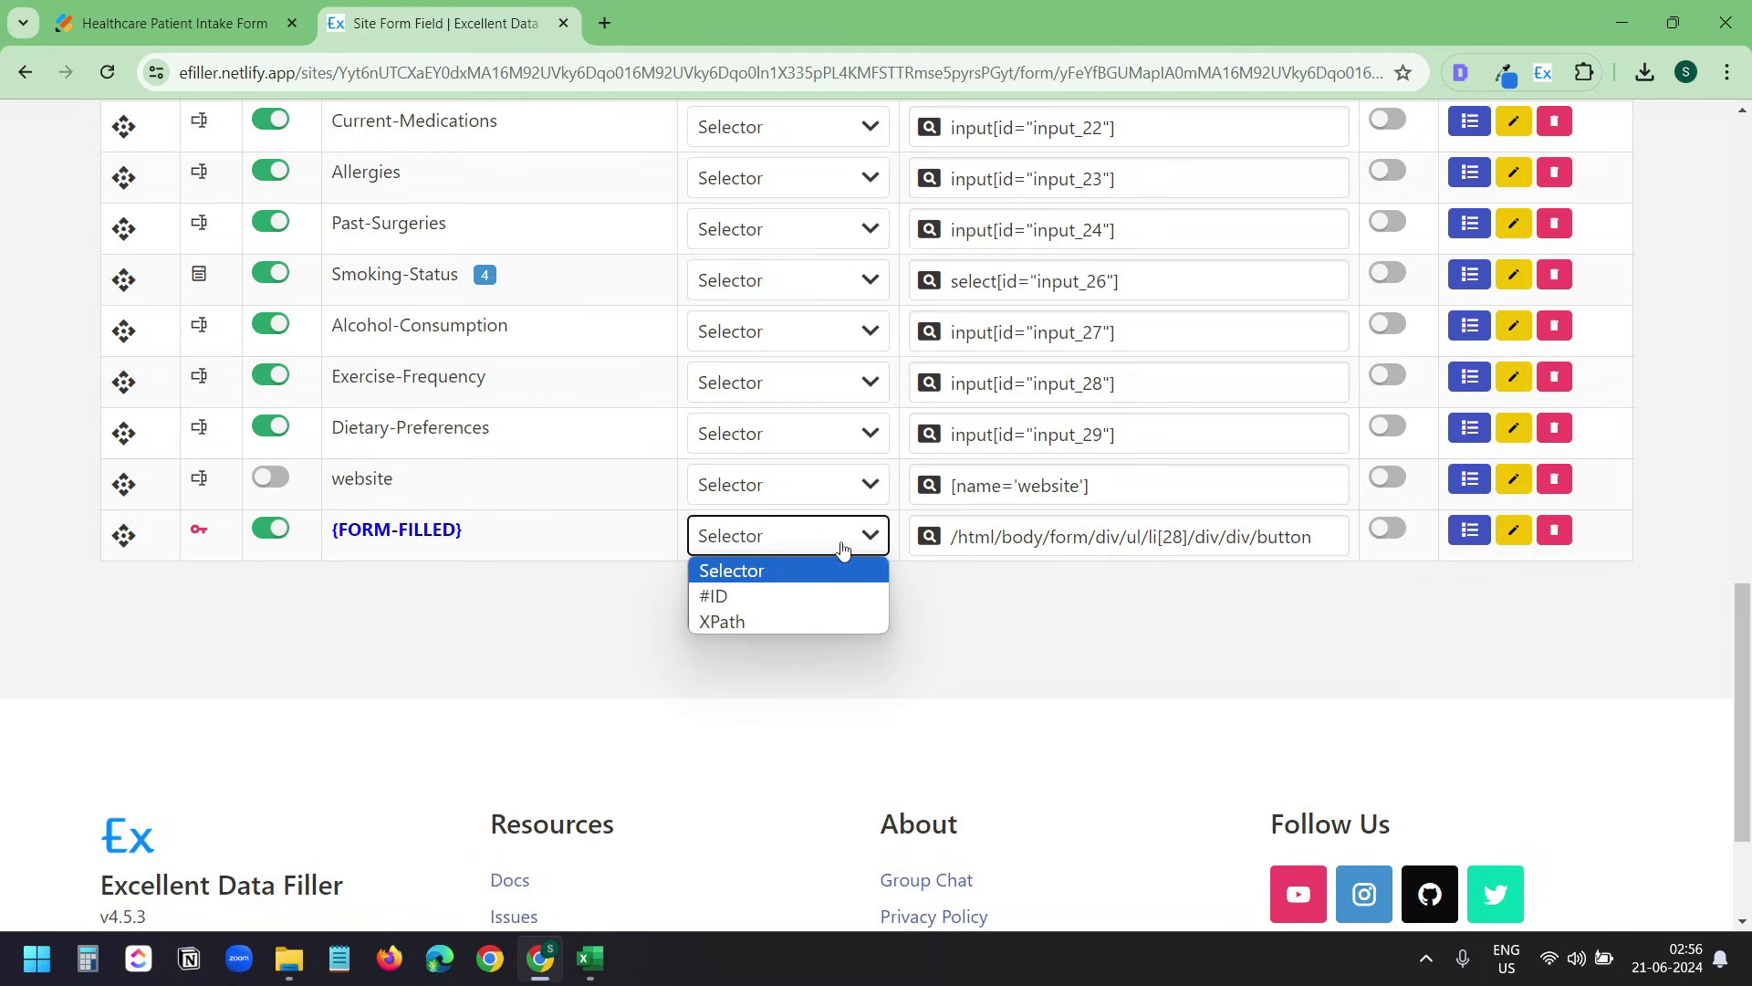
left_click(809, 619)
scroll(1700, 454, "up", 15)
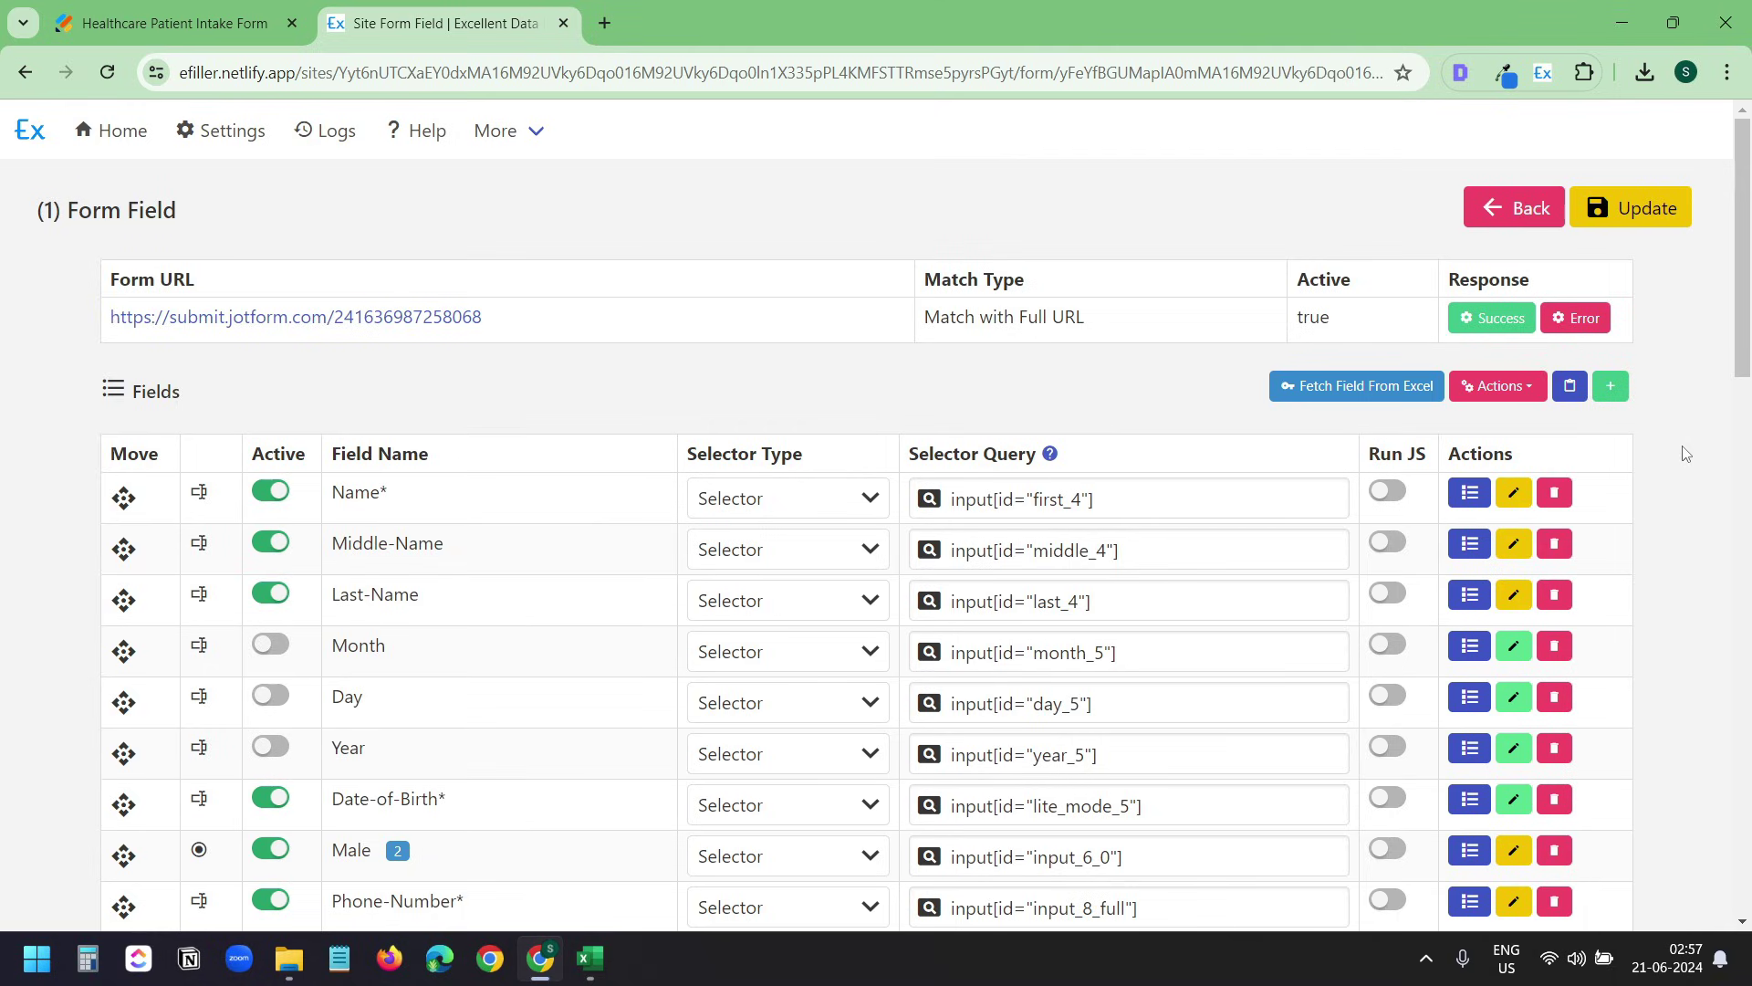
Open the Success response settings, then submit the filled intake form to reach Jotform's Thank You page
left_click(1502, 321)
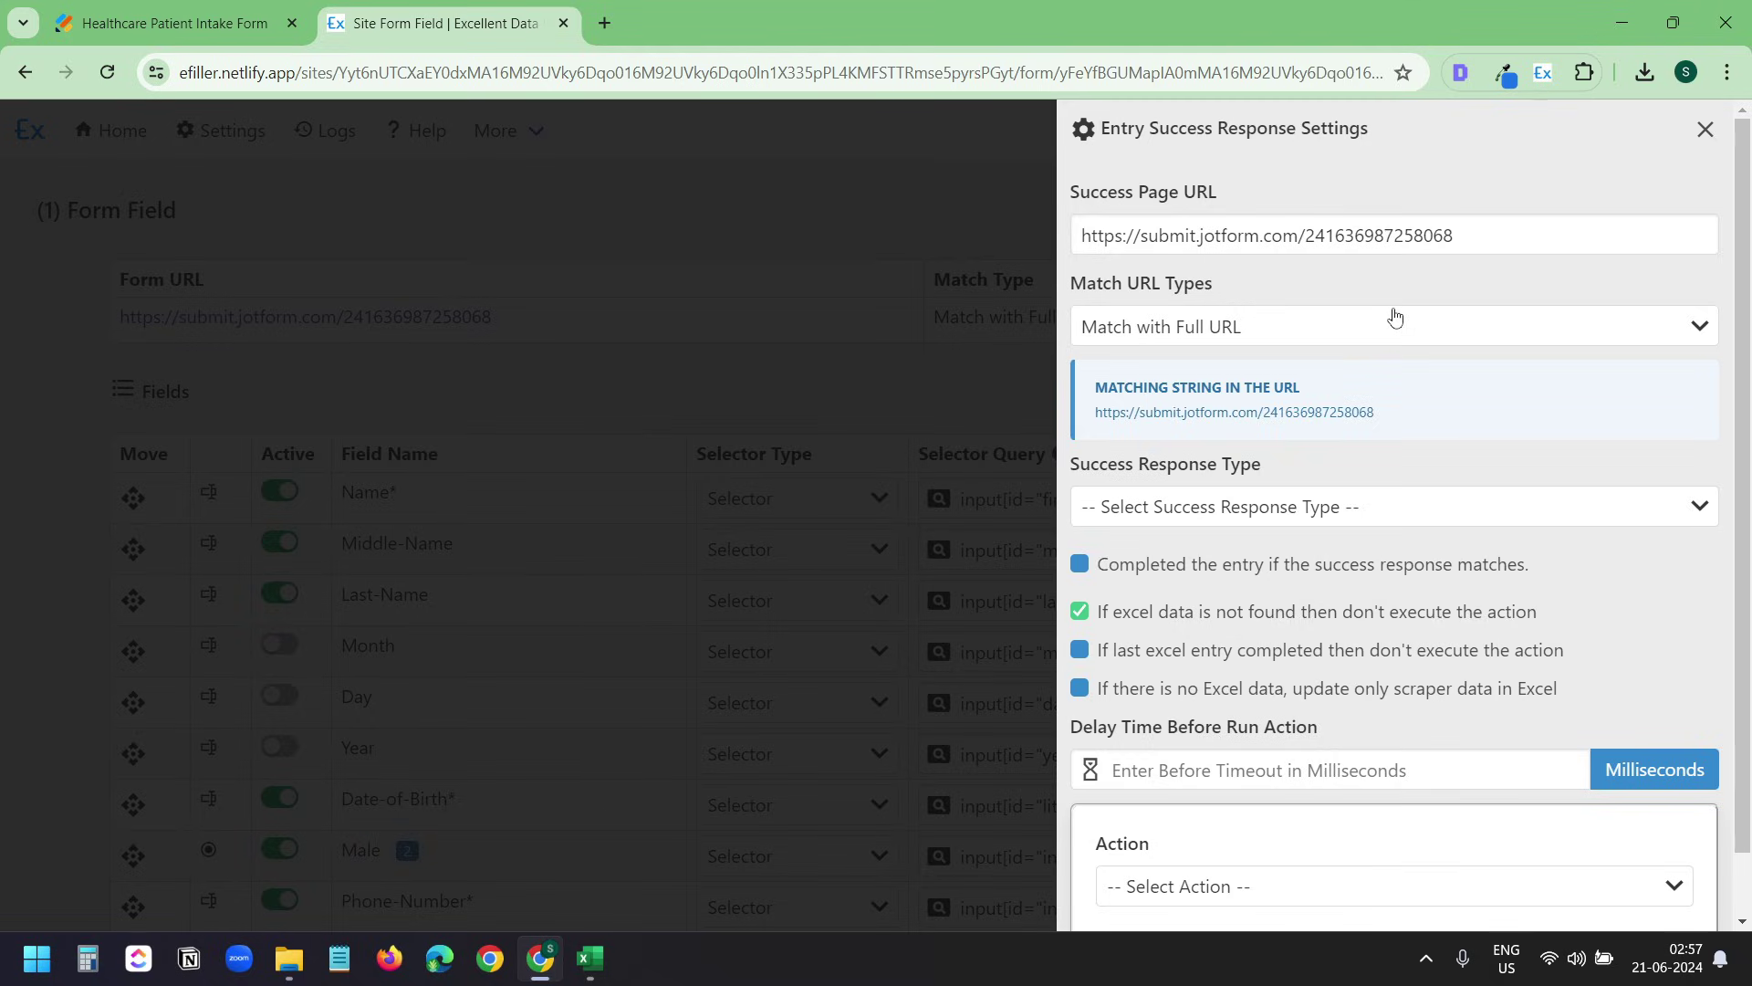
key("ctrl+shift+Tab")
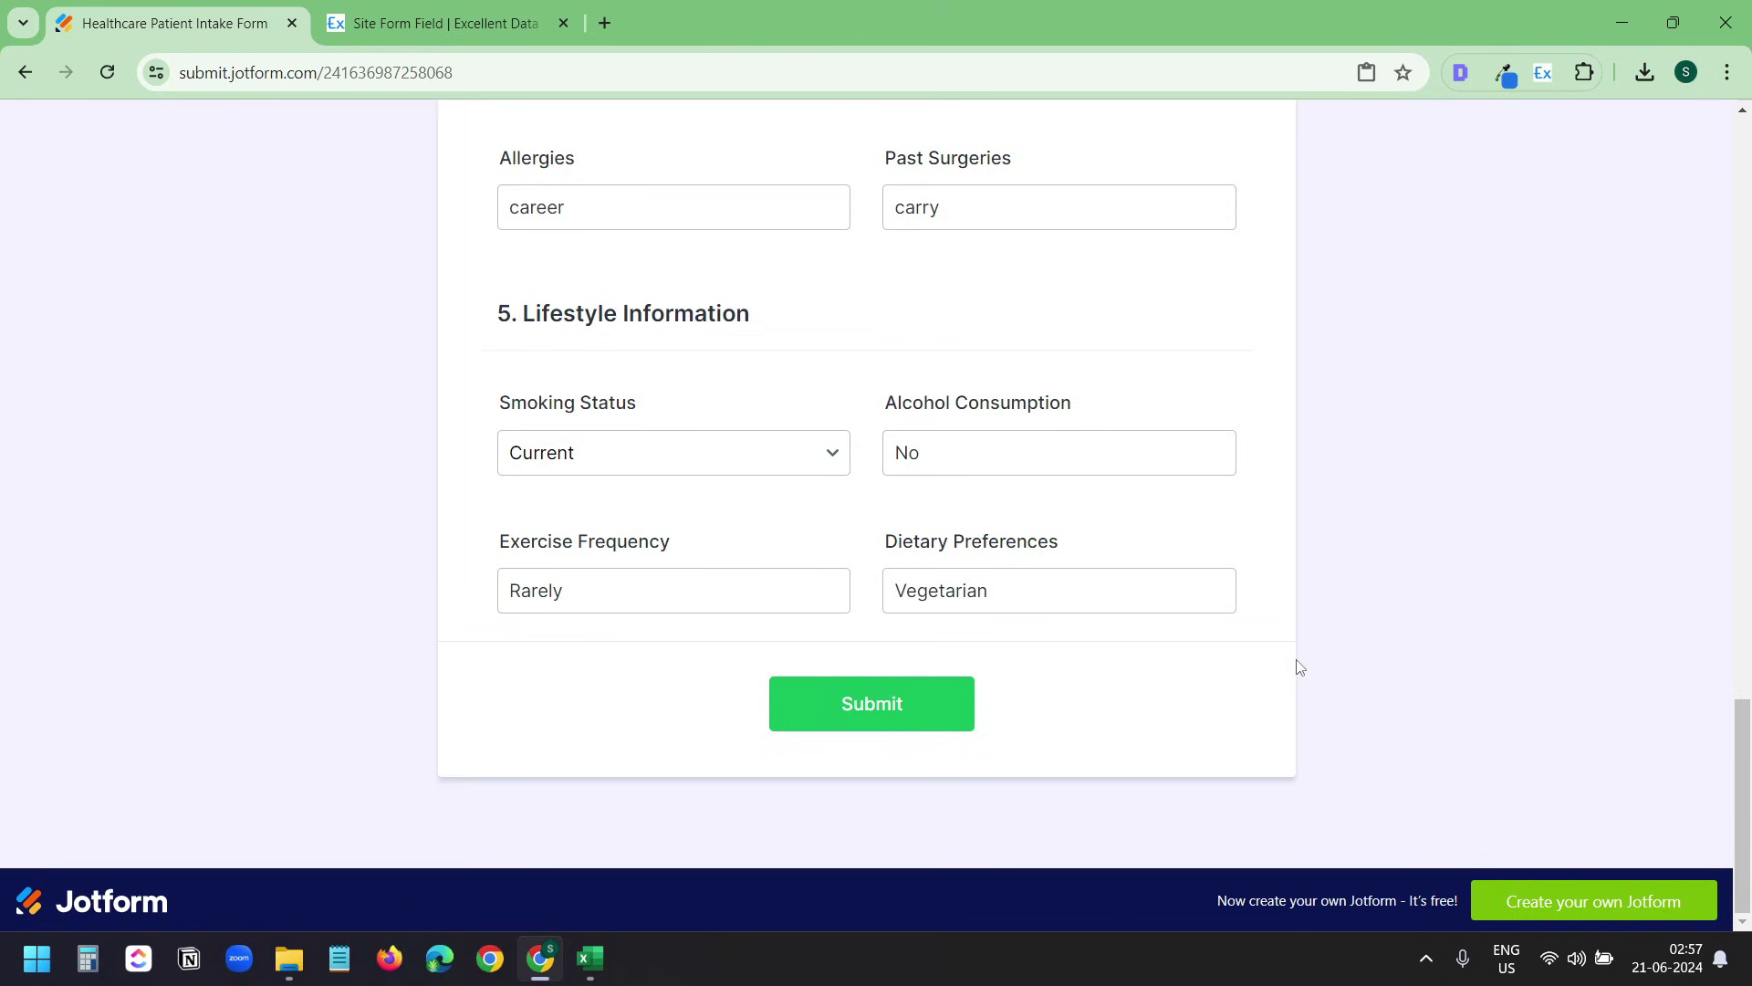
left_click(915, 699)
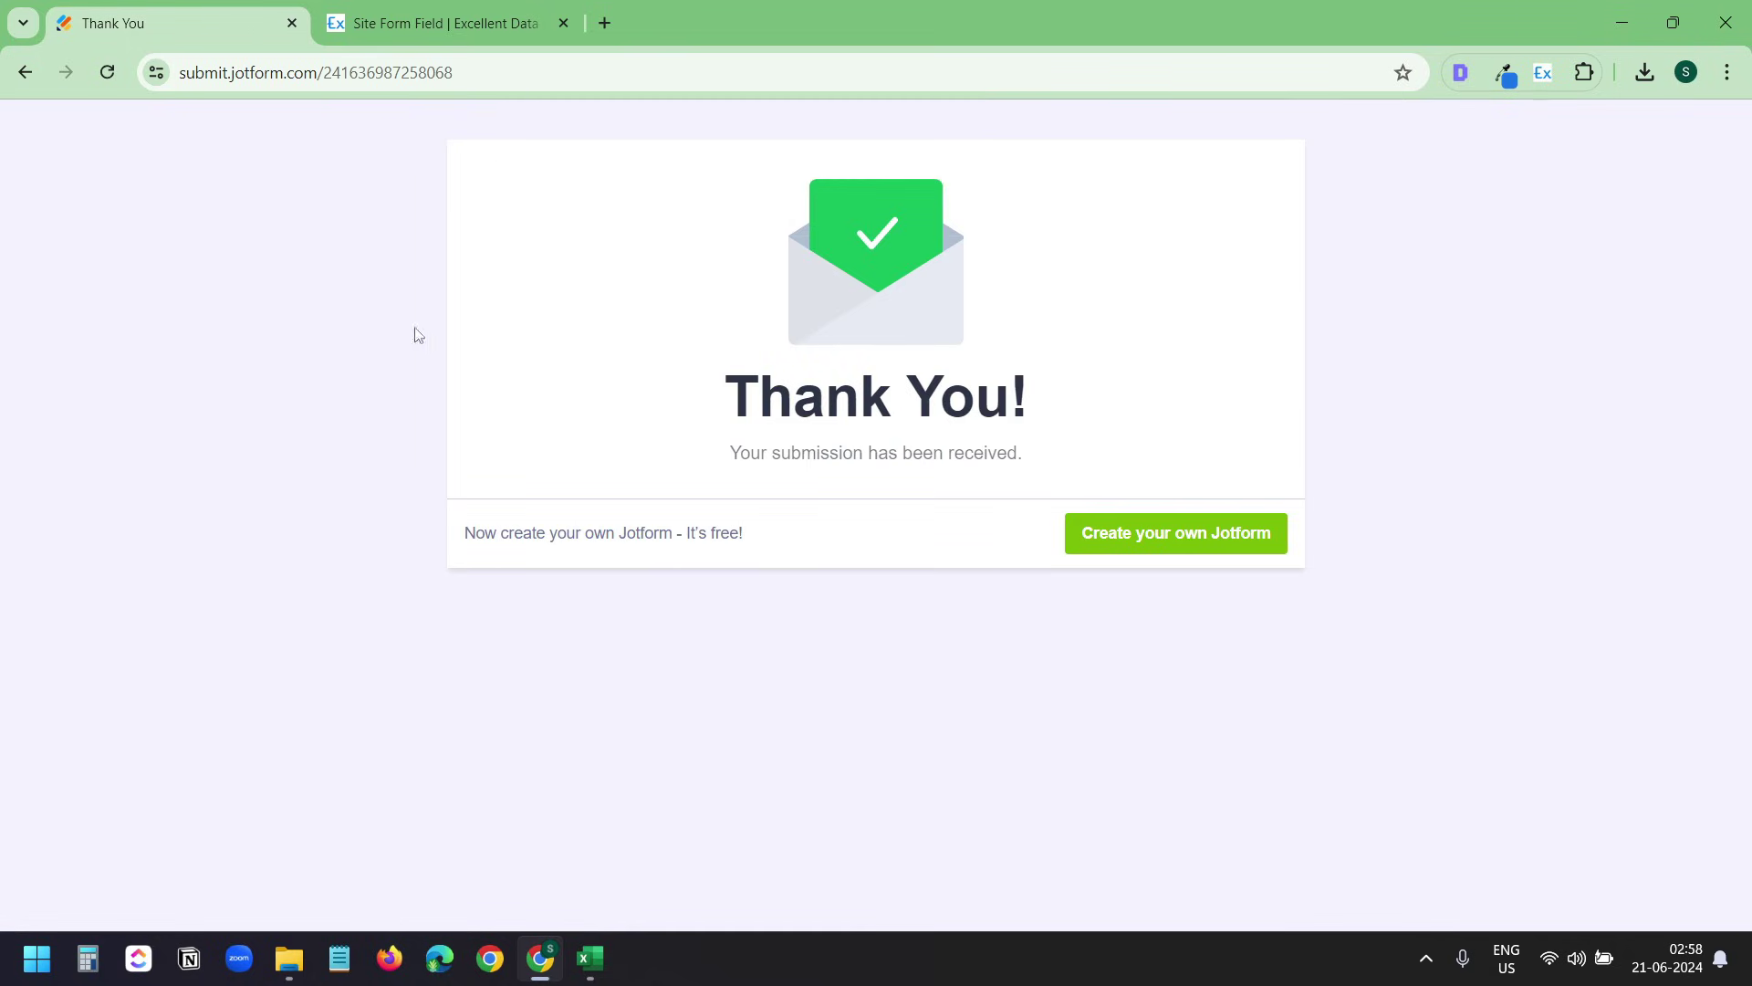
Set Success Page URL to the thank-you page address, keeping Match with Full URL
left_click(529, 76)
key("ctrl+c")
left_click(438, 23)
triple_click(1506, 243)
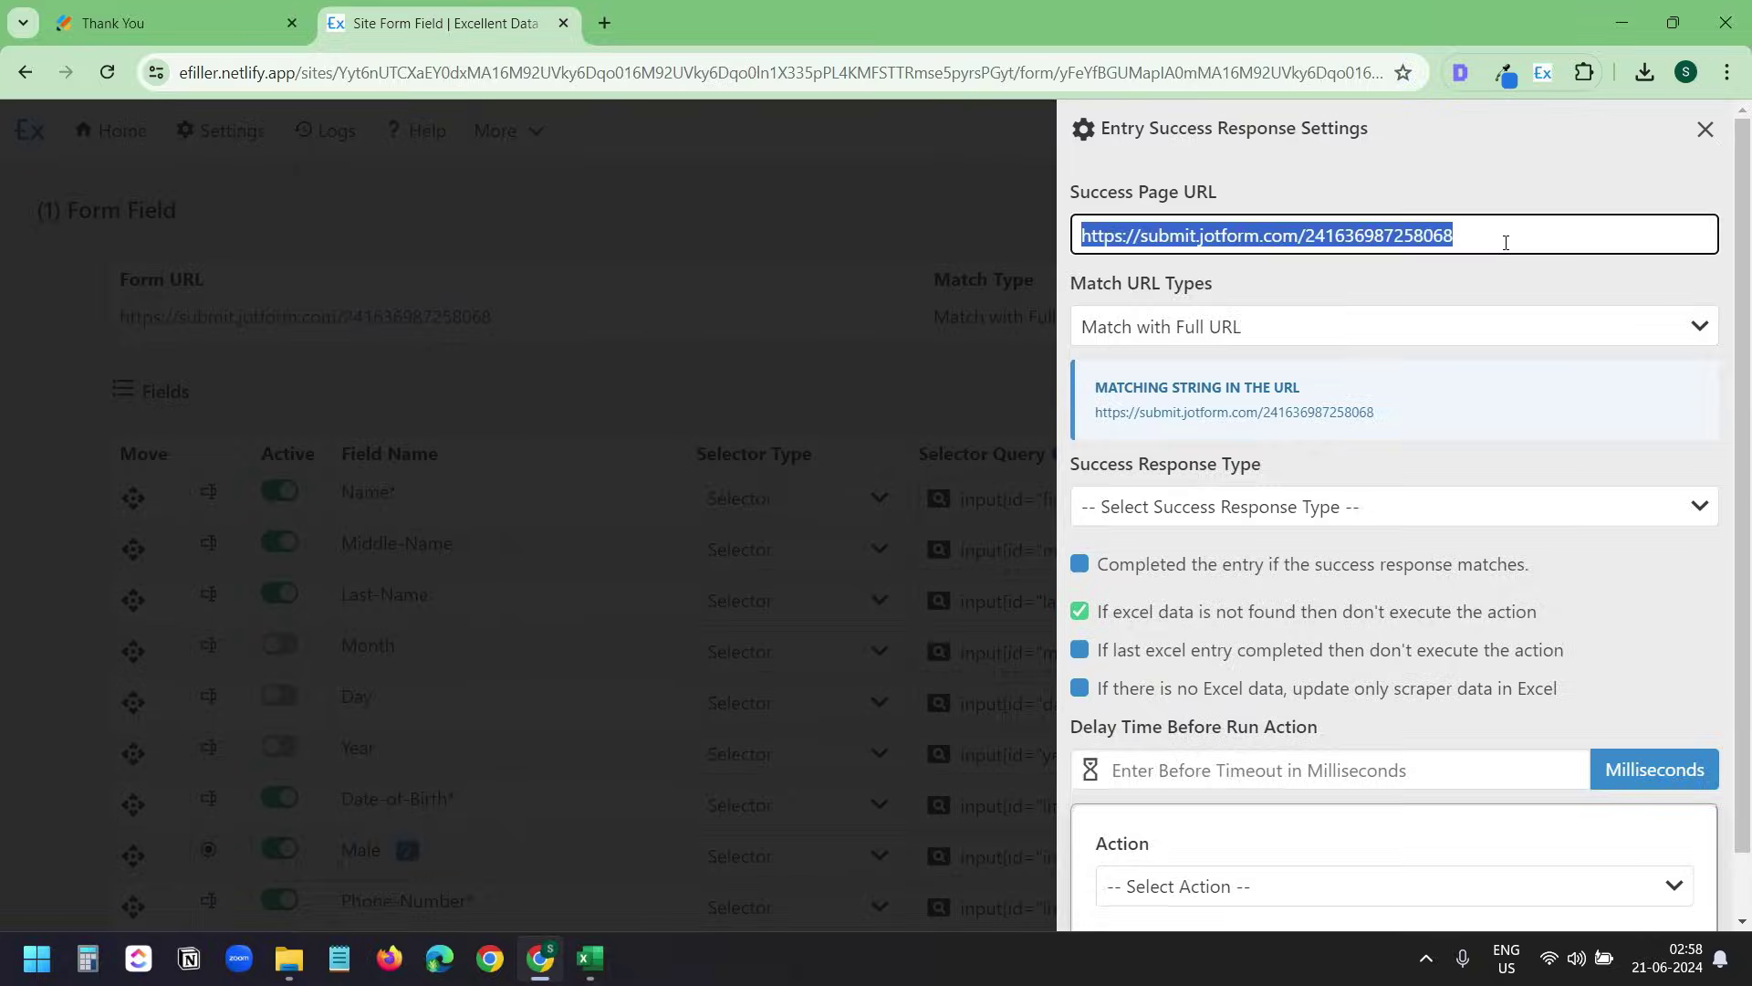
key("ctrl+v")
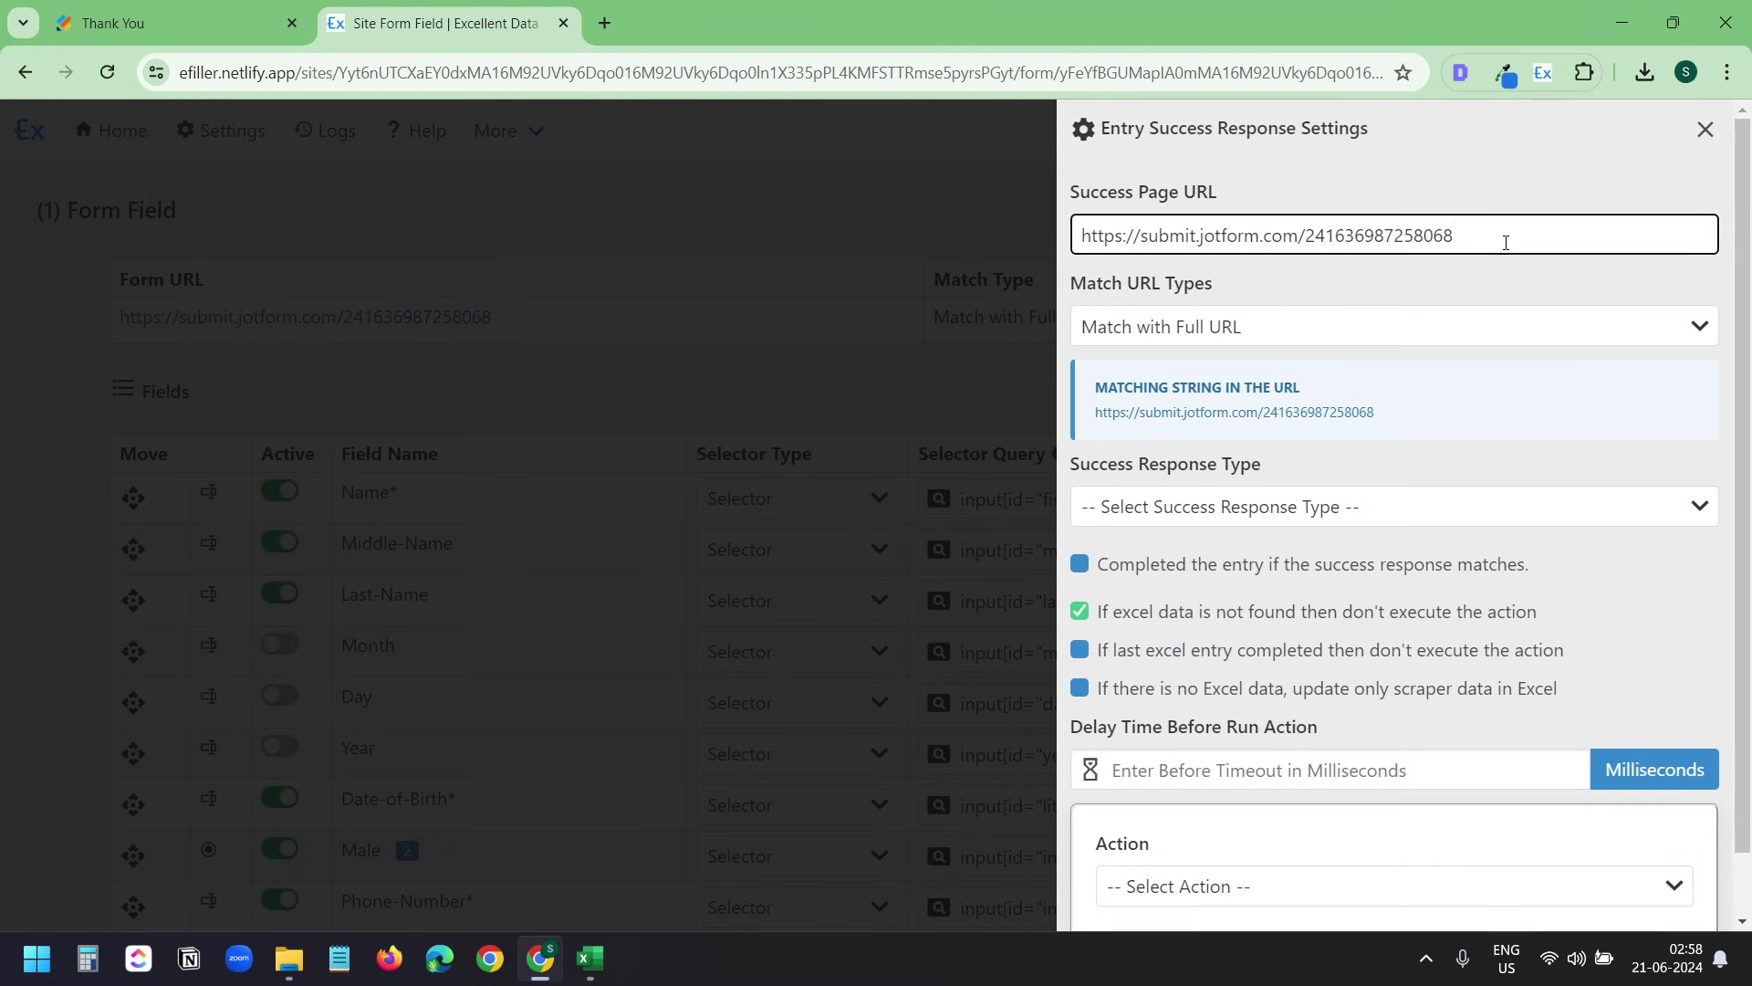
left_click(1337, 332)
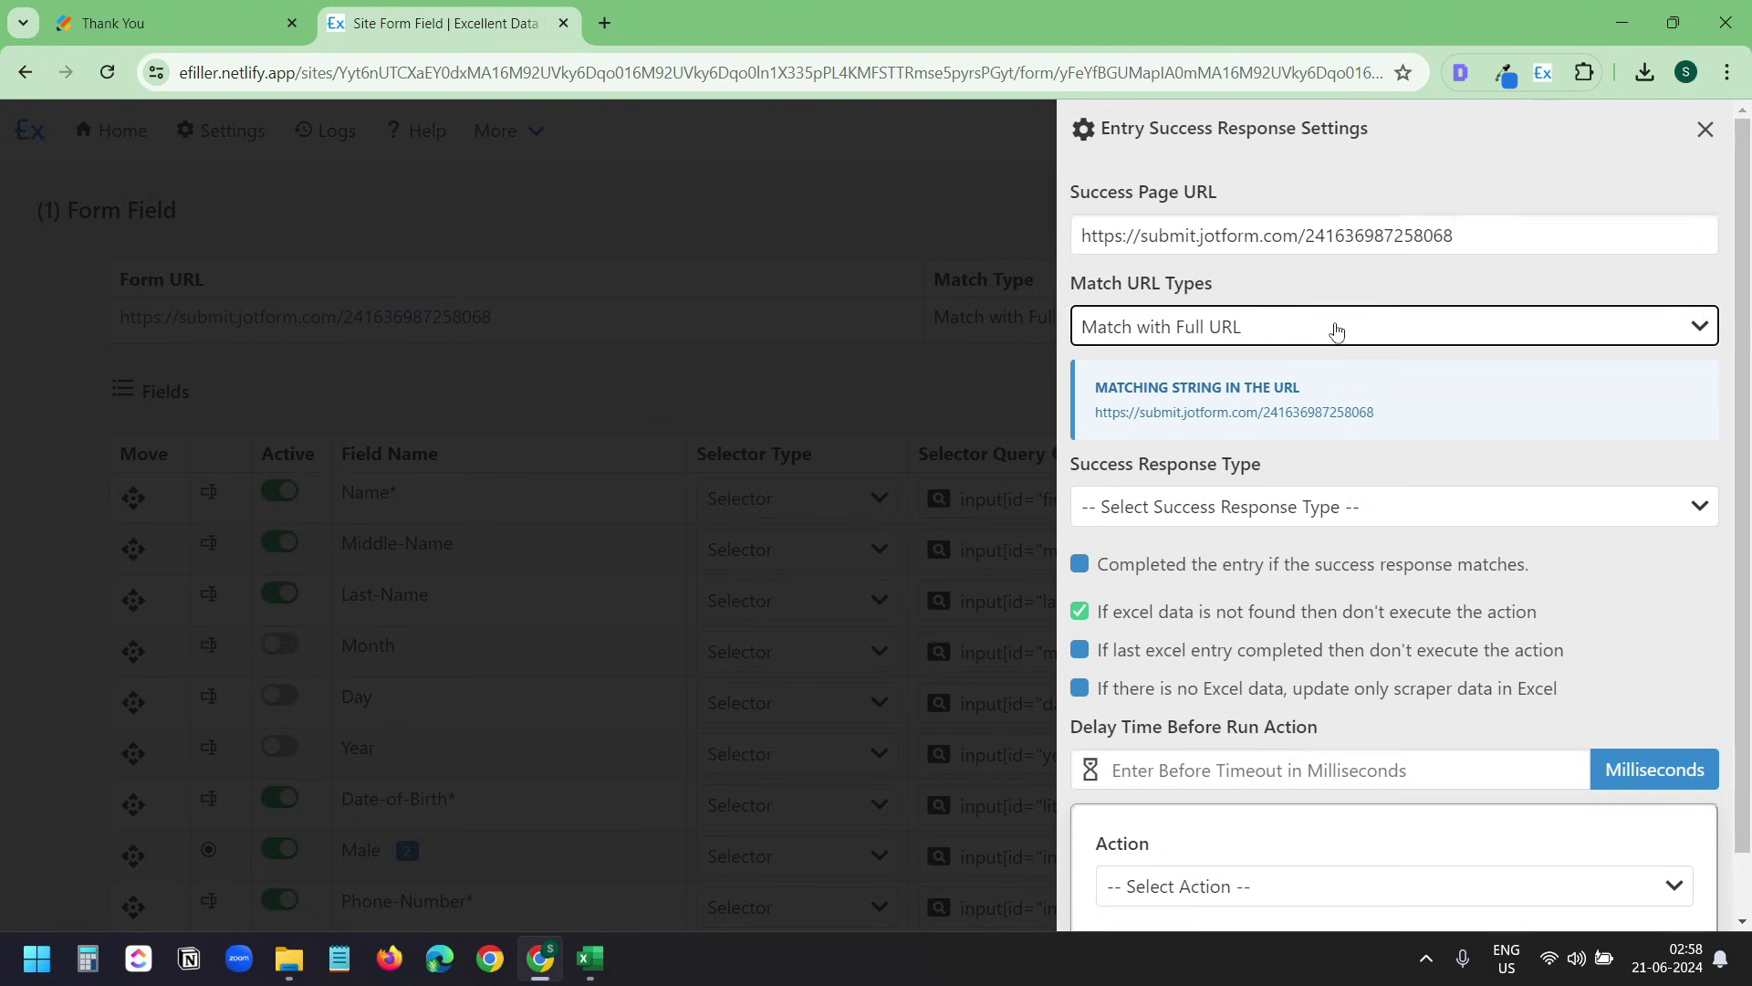
left_click(1337, 329)
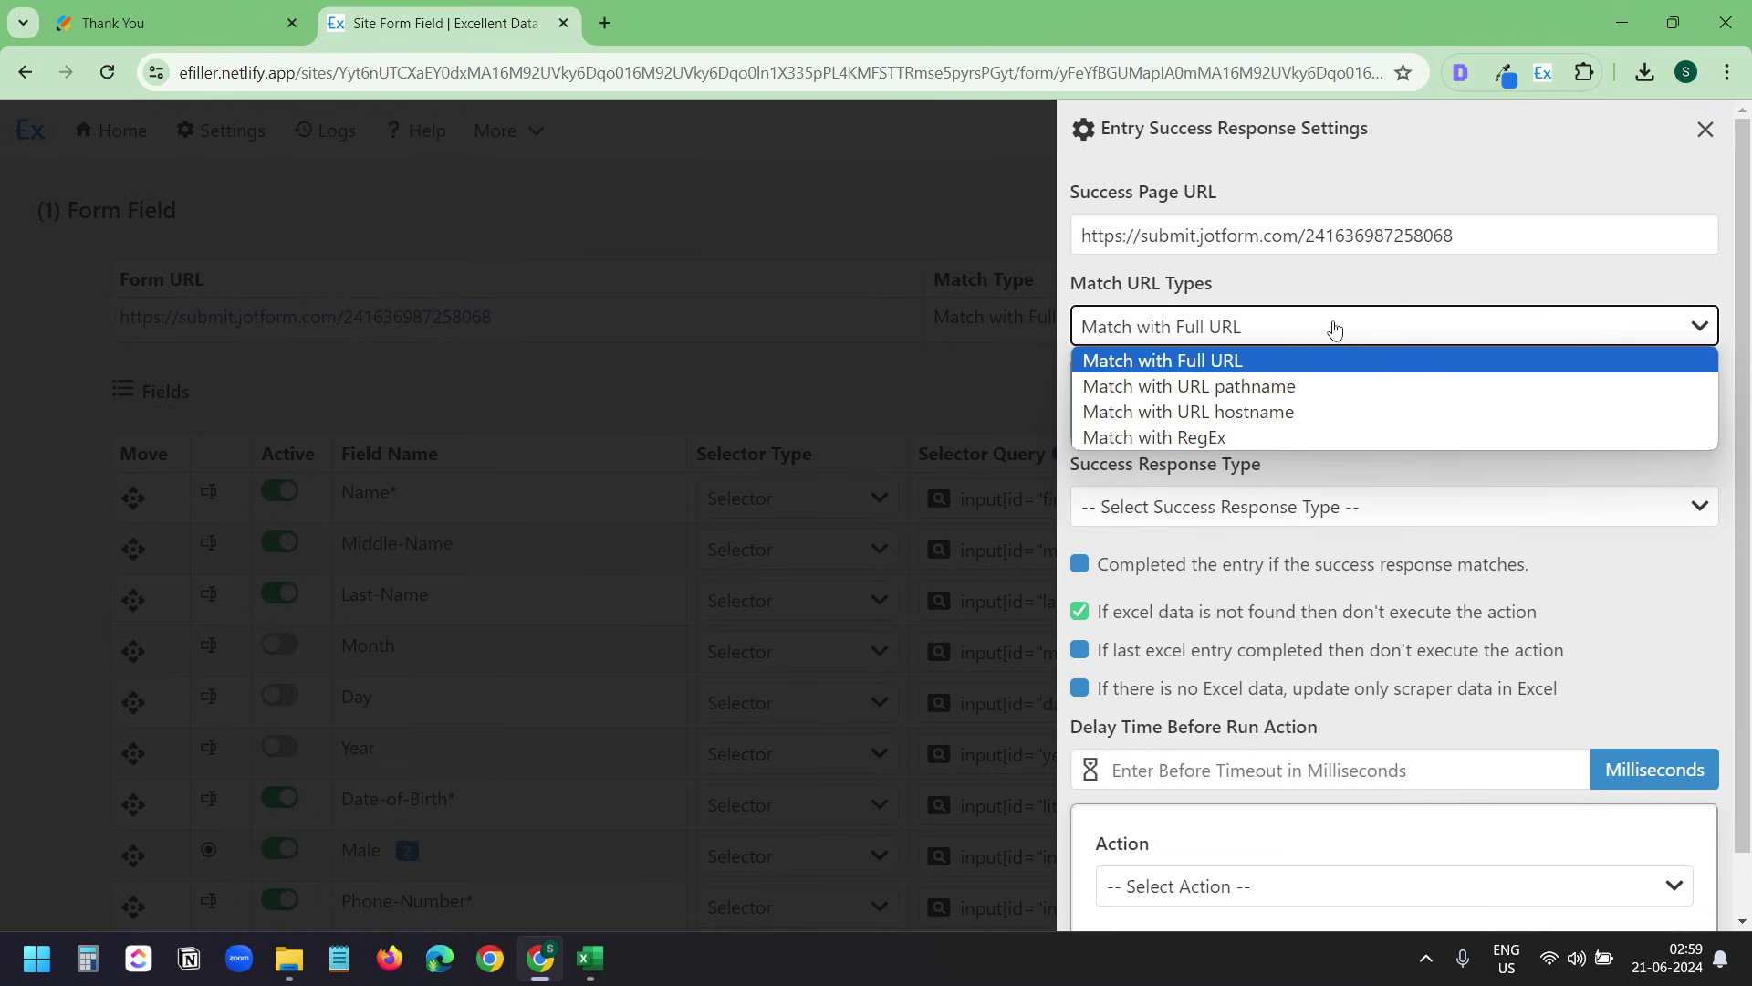
left_click(1325, 412)
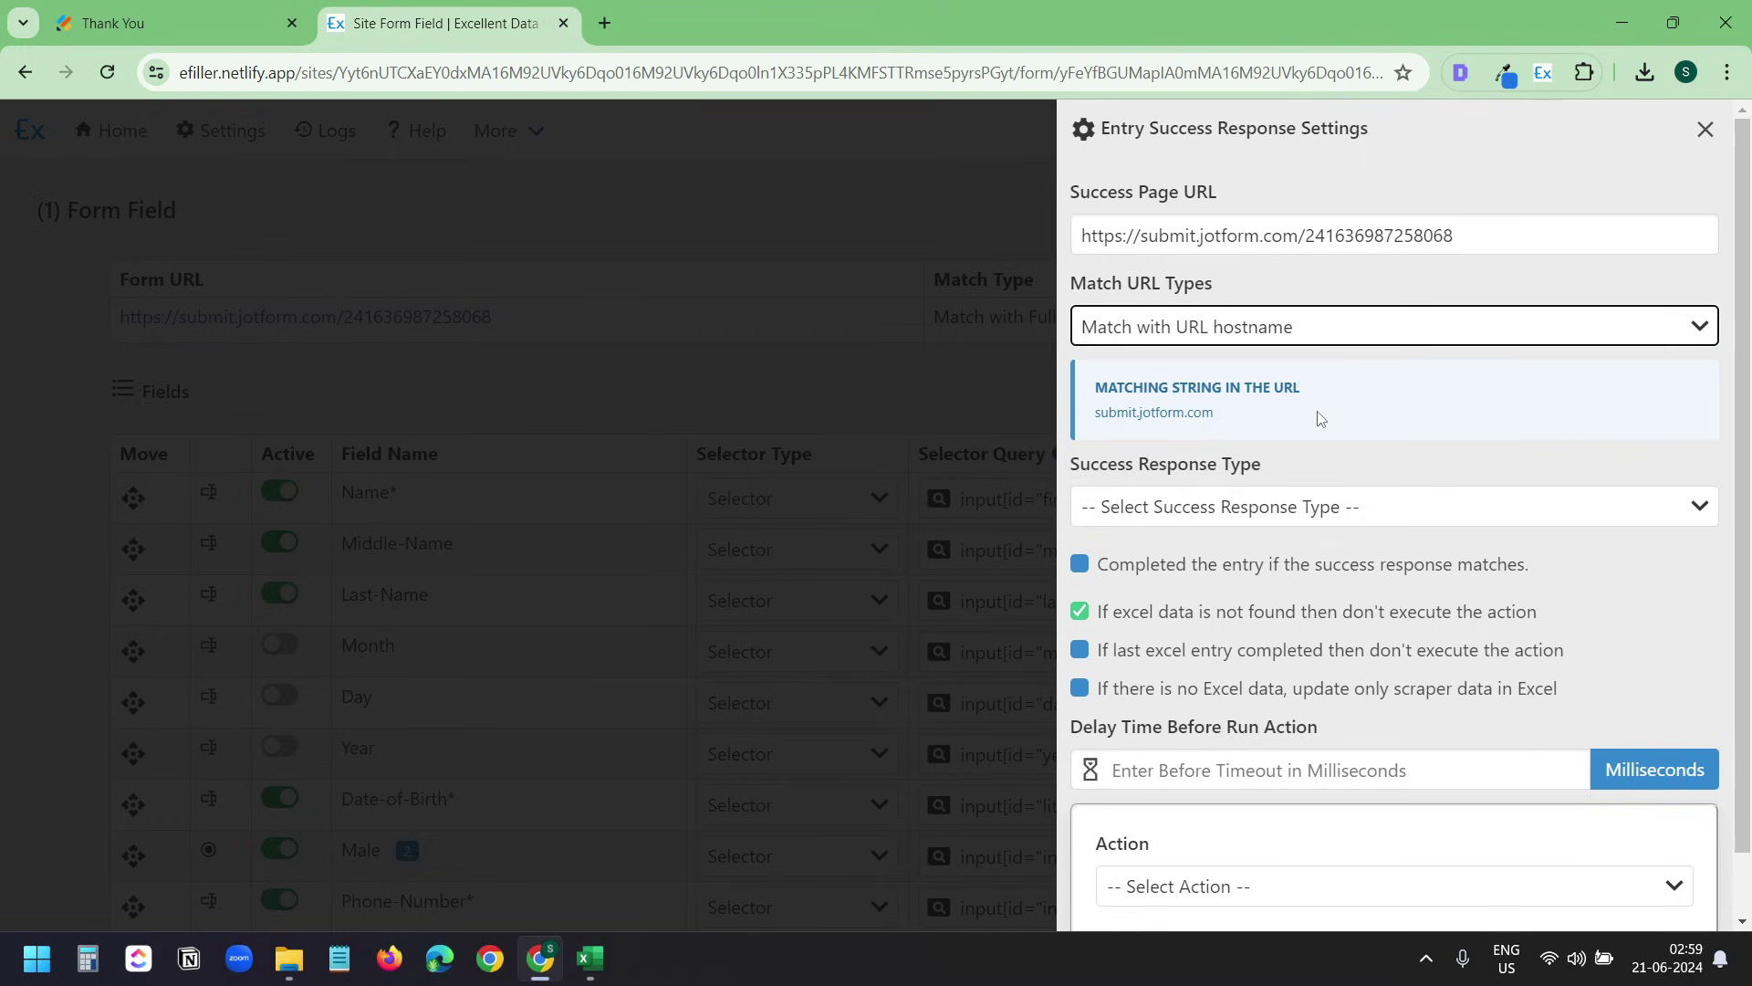
left_click(1295, 333)
left_click(1290, 354)
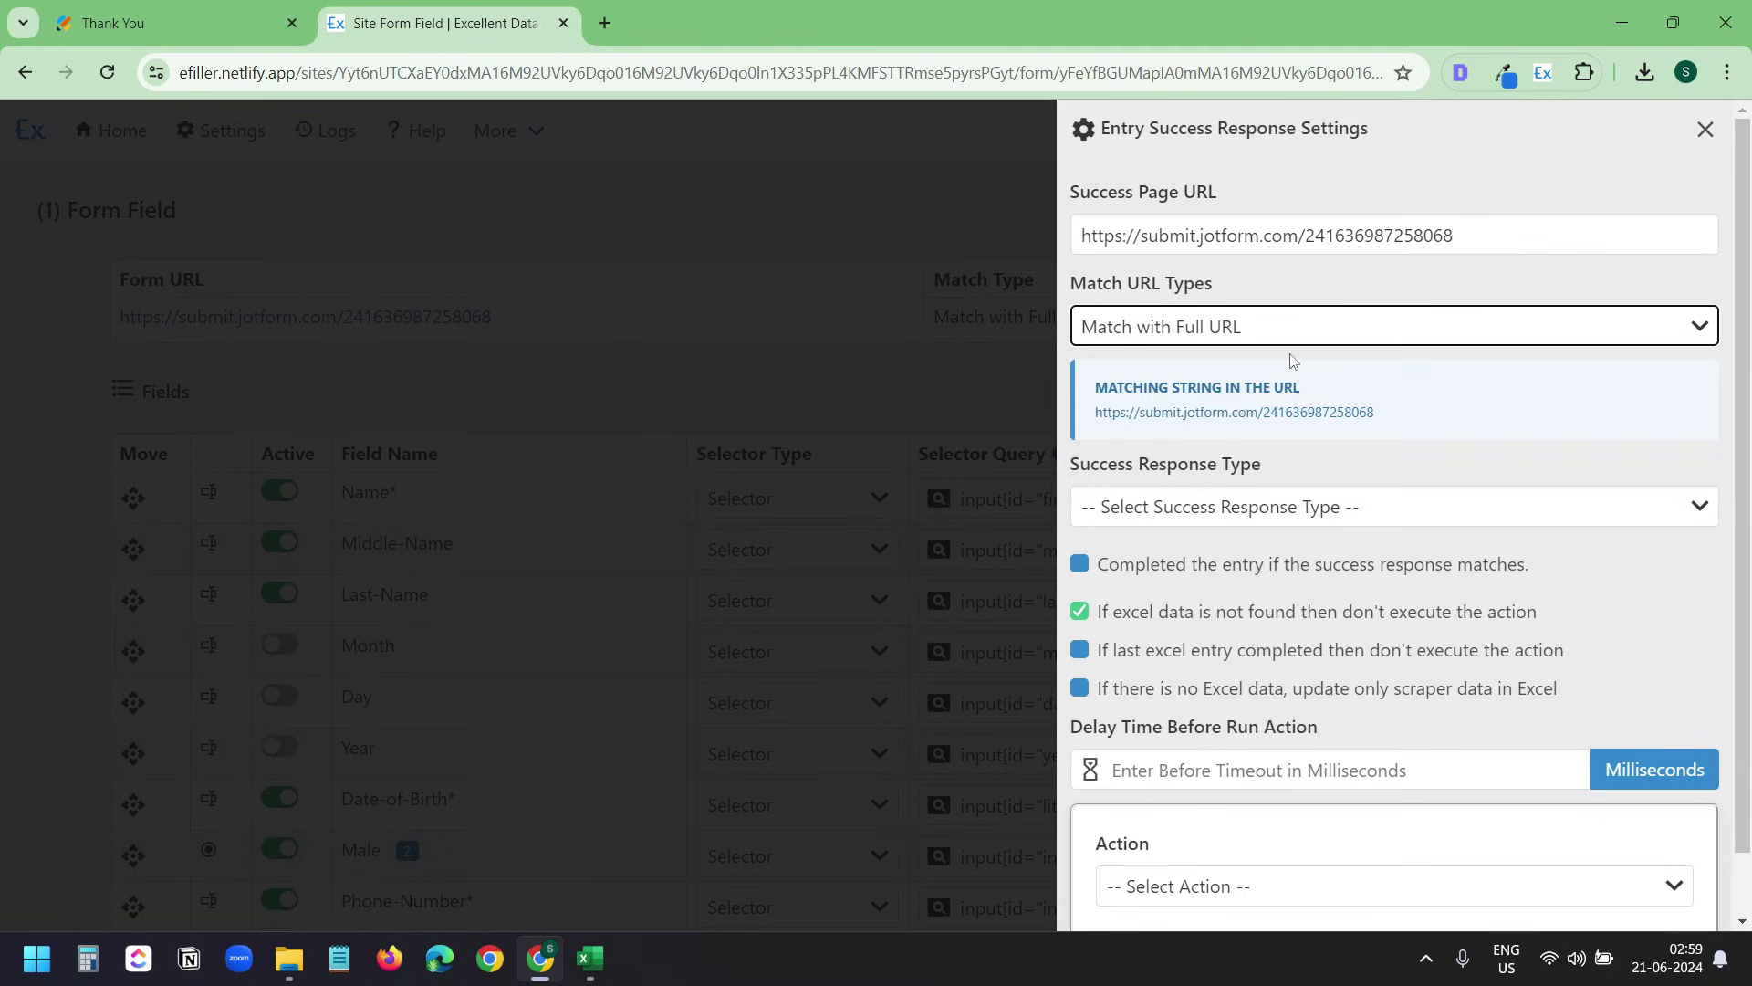
Choose Matching Message In Page as the success response type, with XPath as Message Selector Type
left_click(1323, 527)
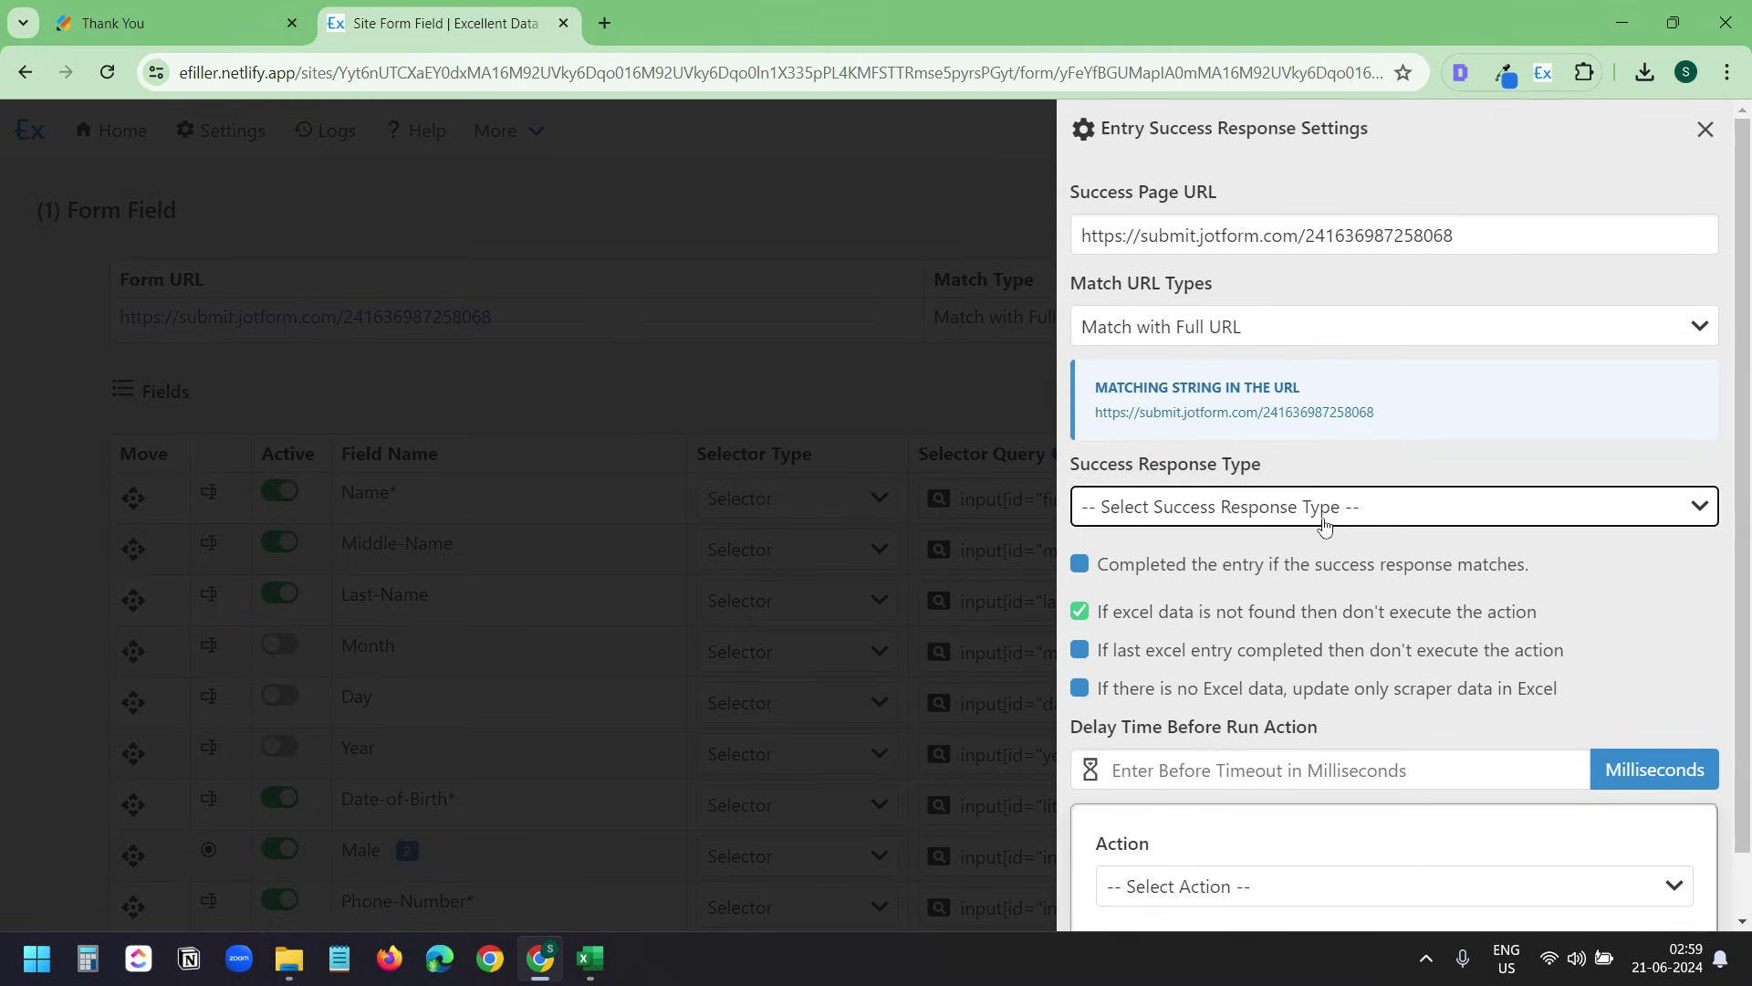
left_click(1325, 524)
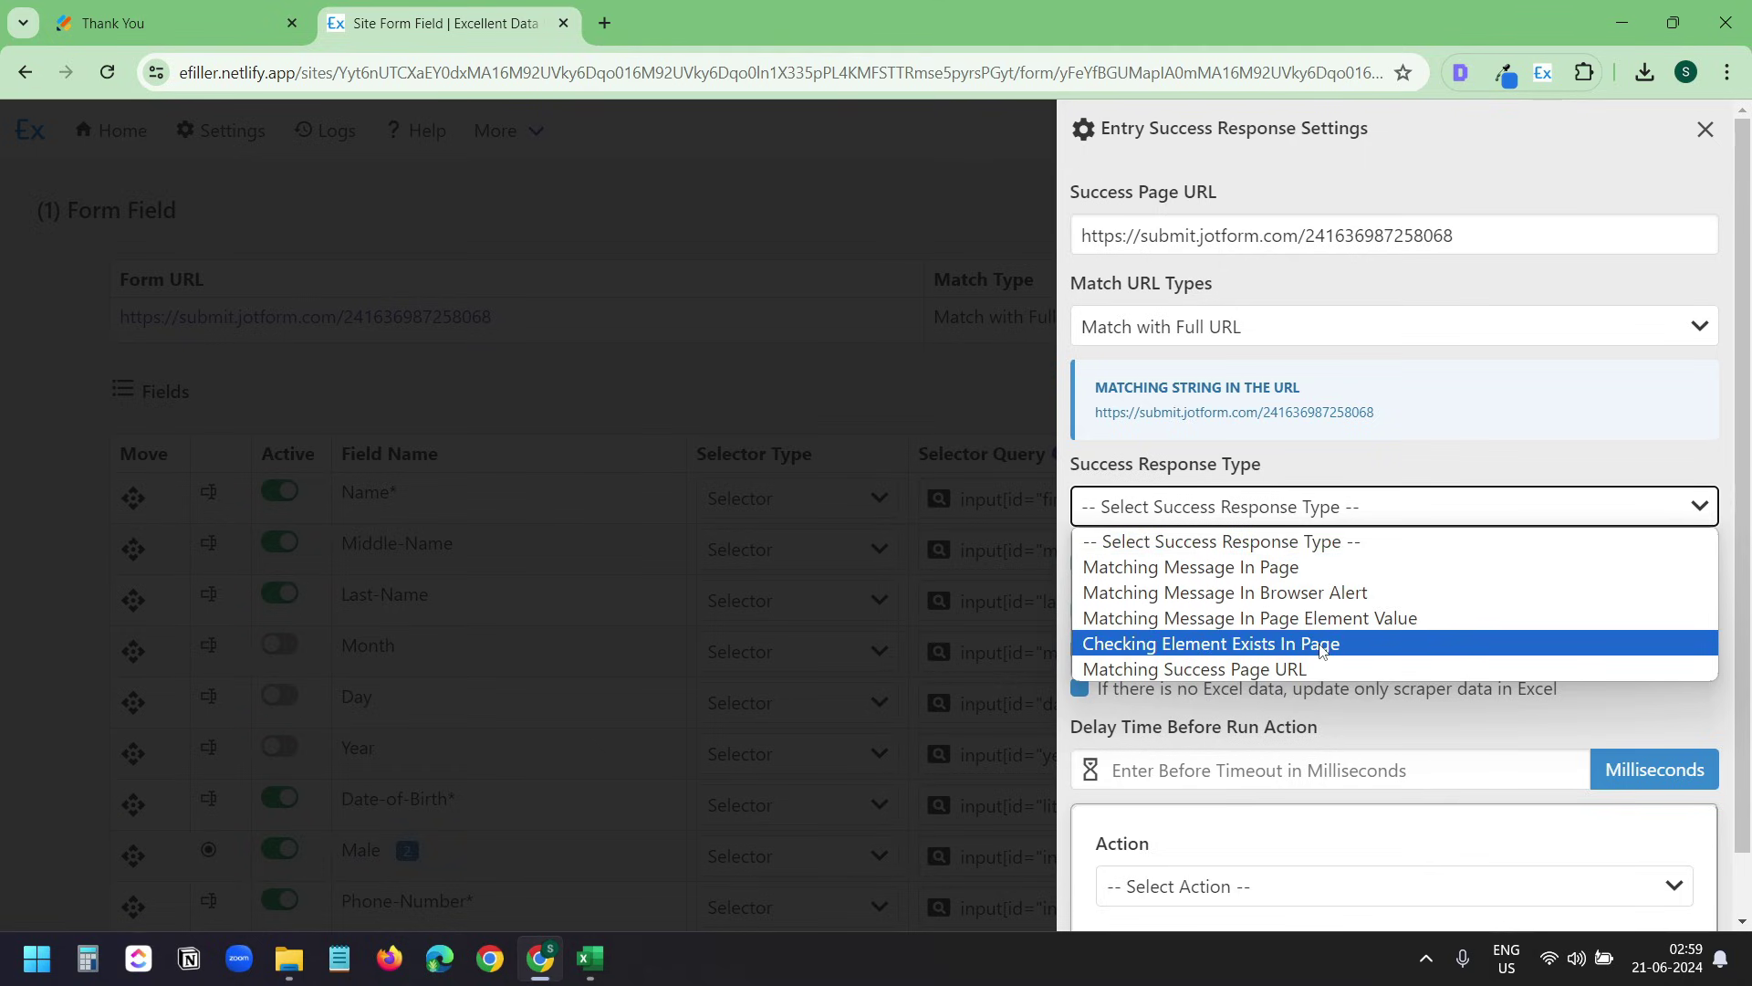
left_click(185, 28)
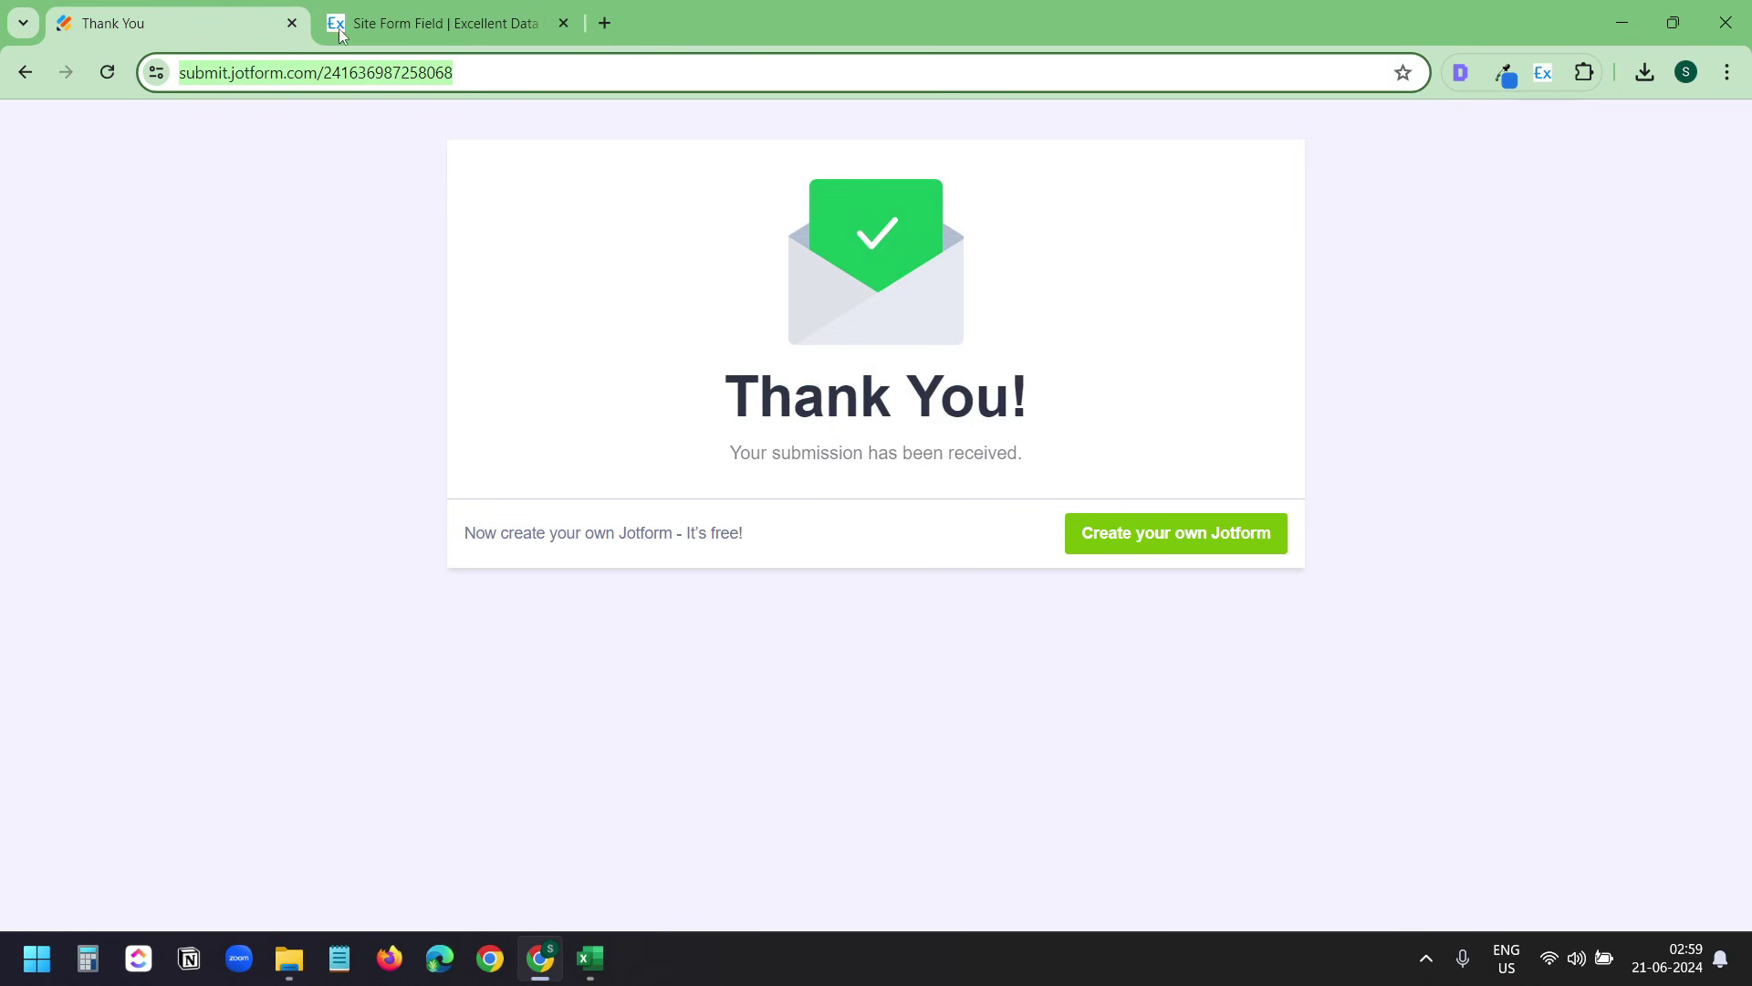
left_click(416, 20)
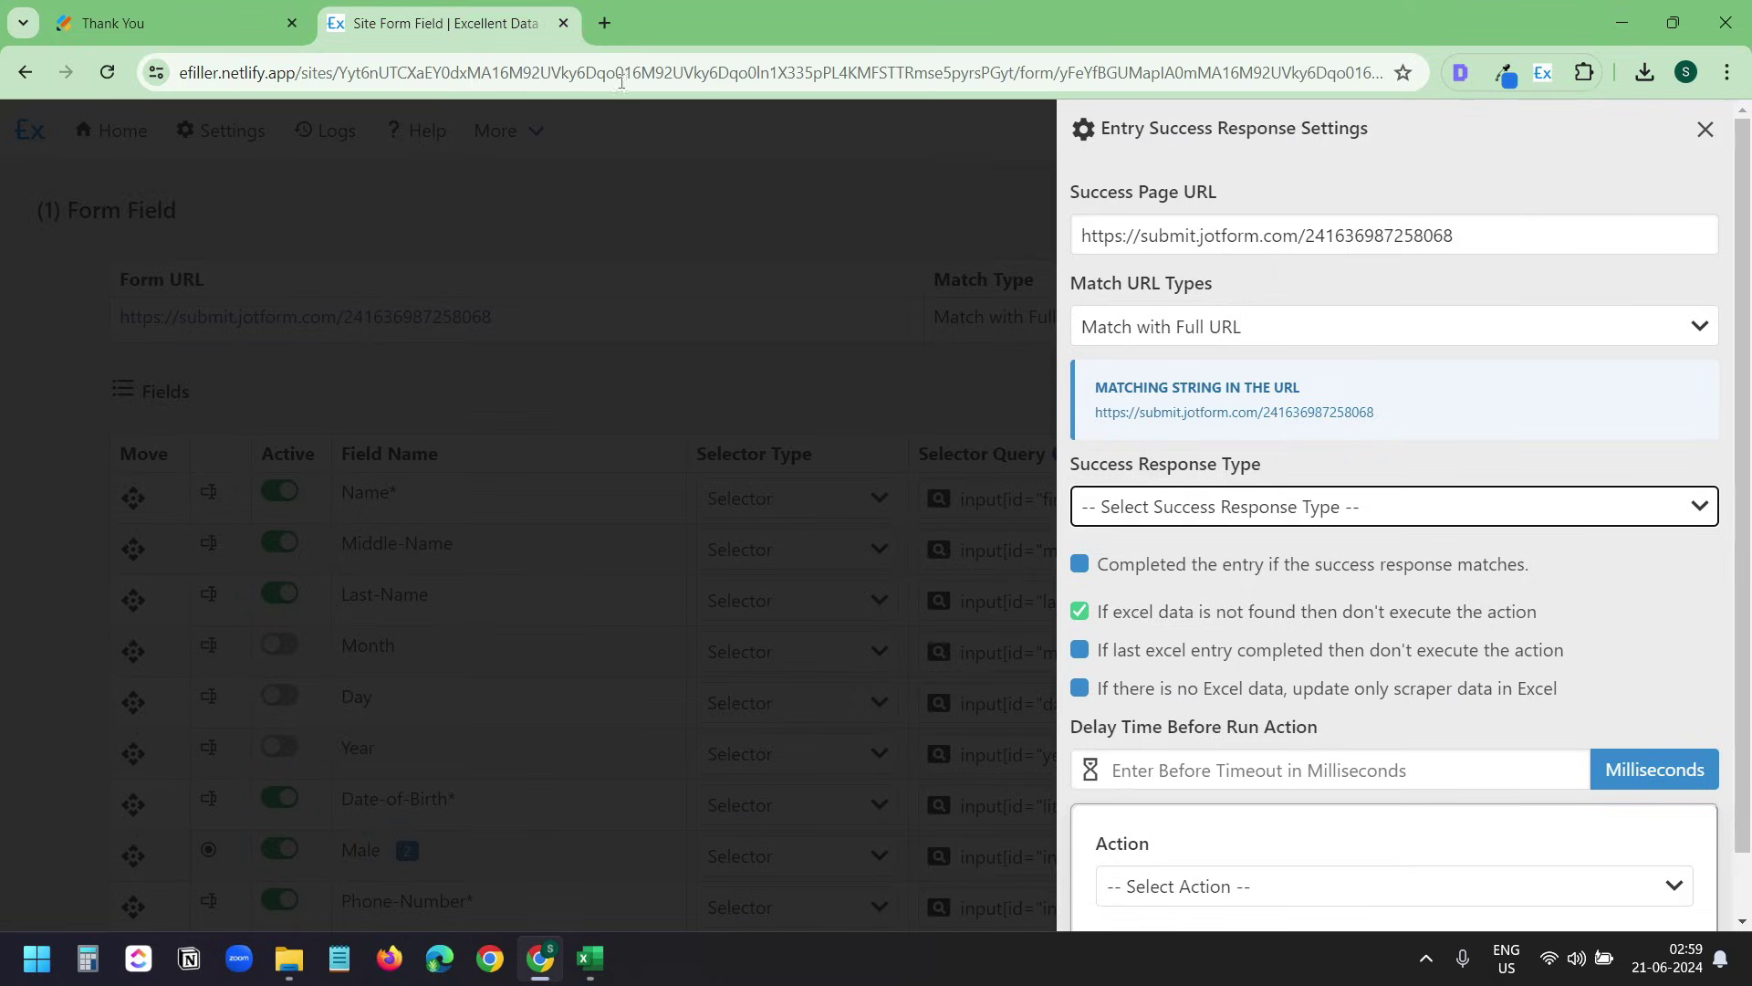
left_click(1163, 509)
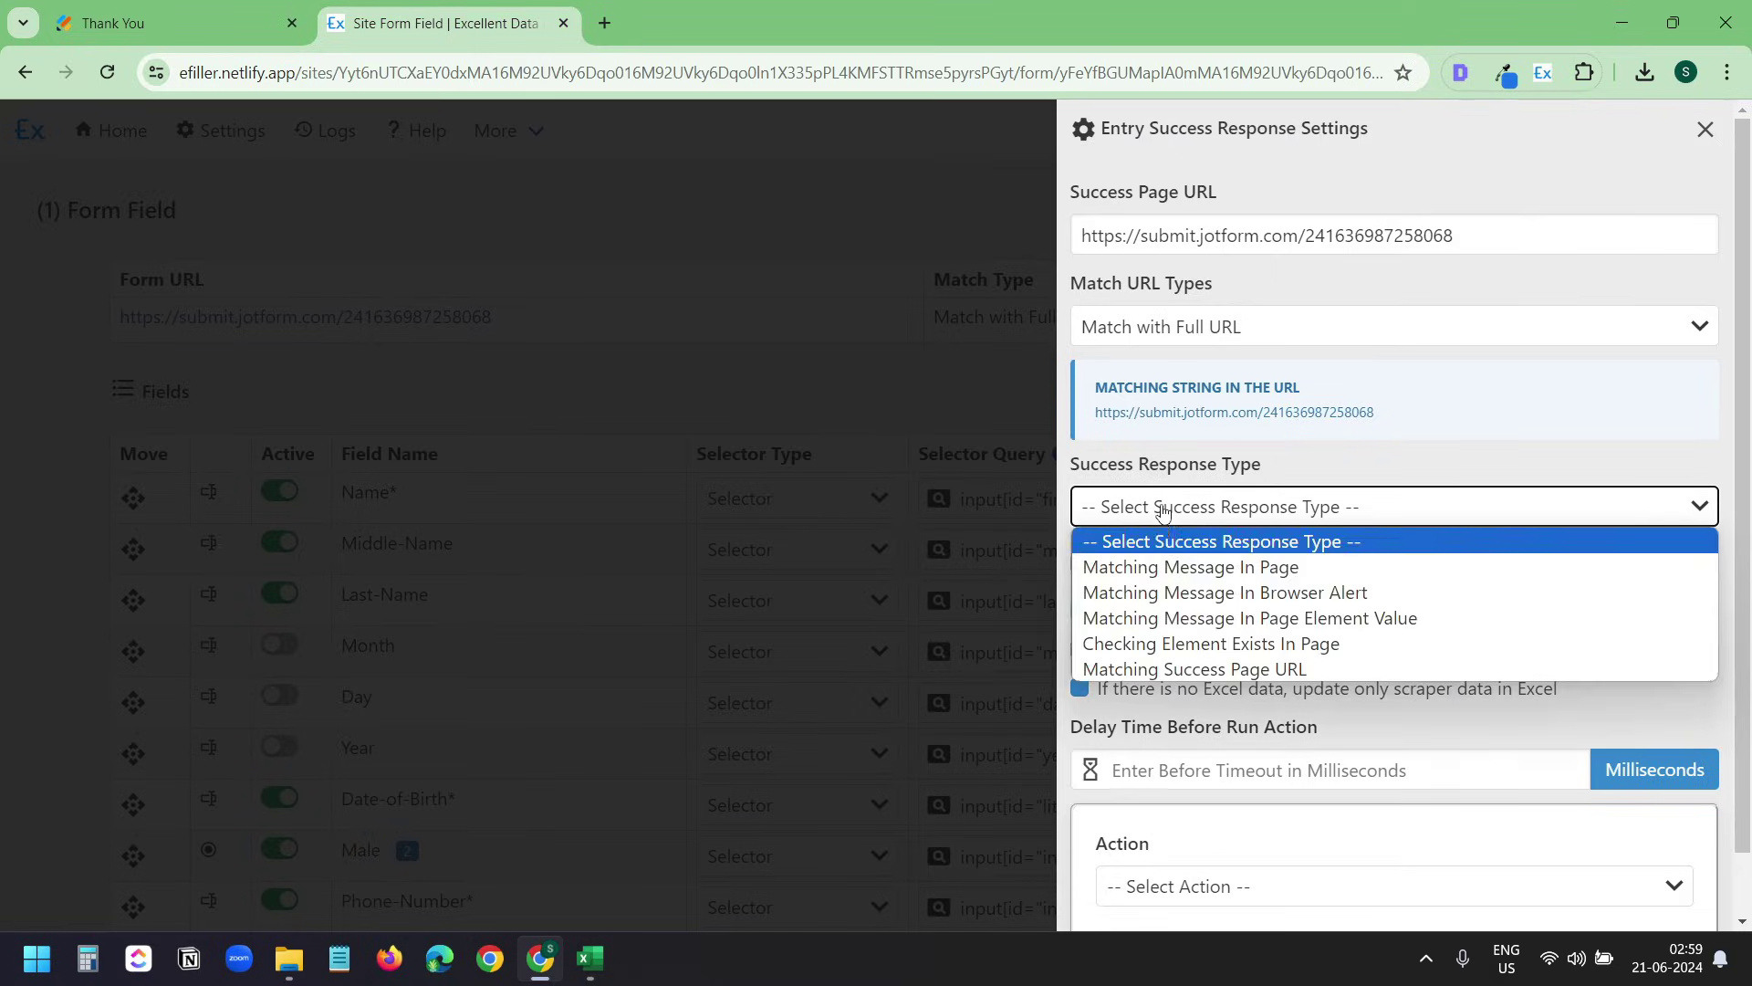
left_click(1166, 568)
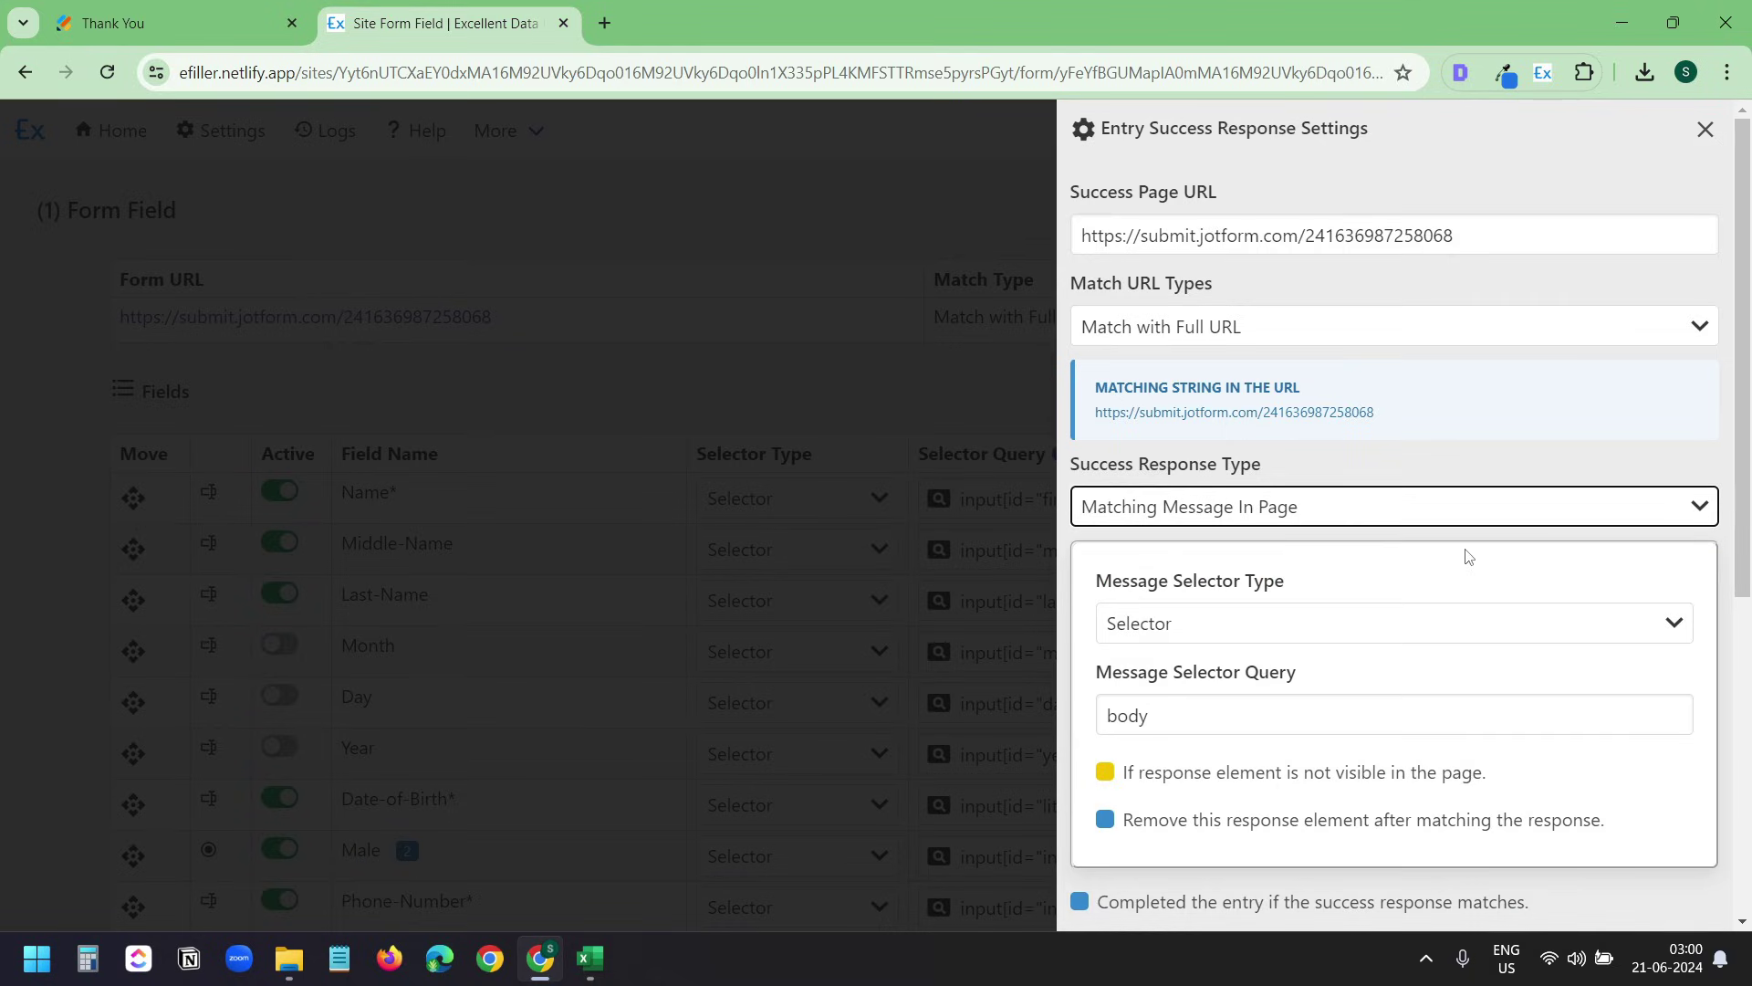
left_click(1389, 619)
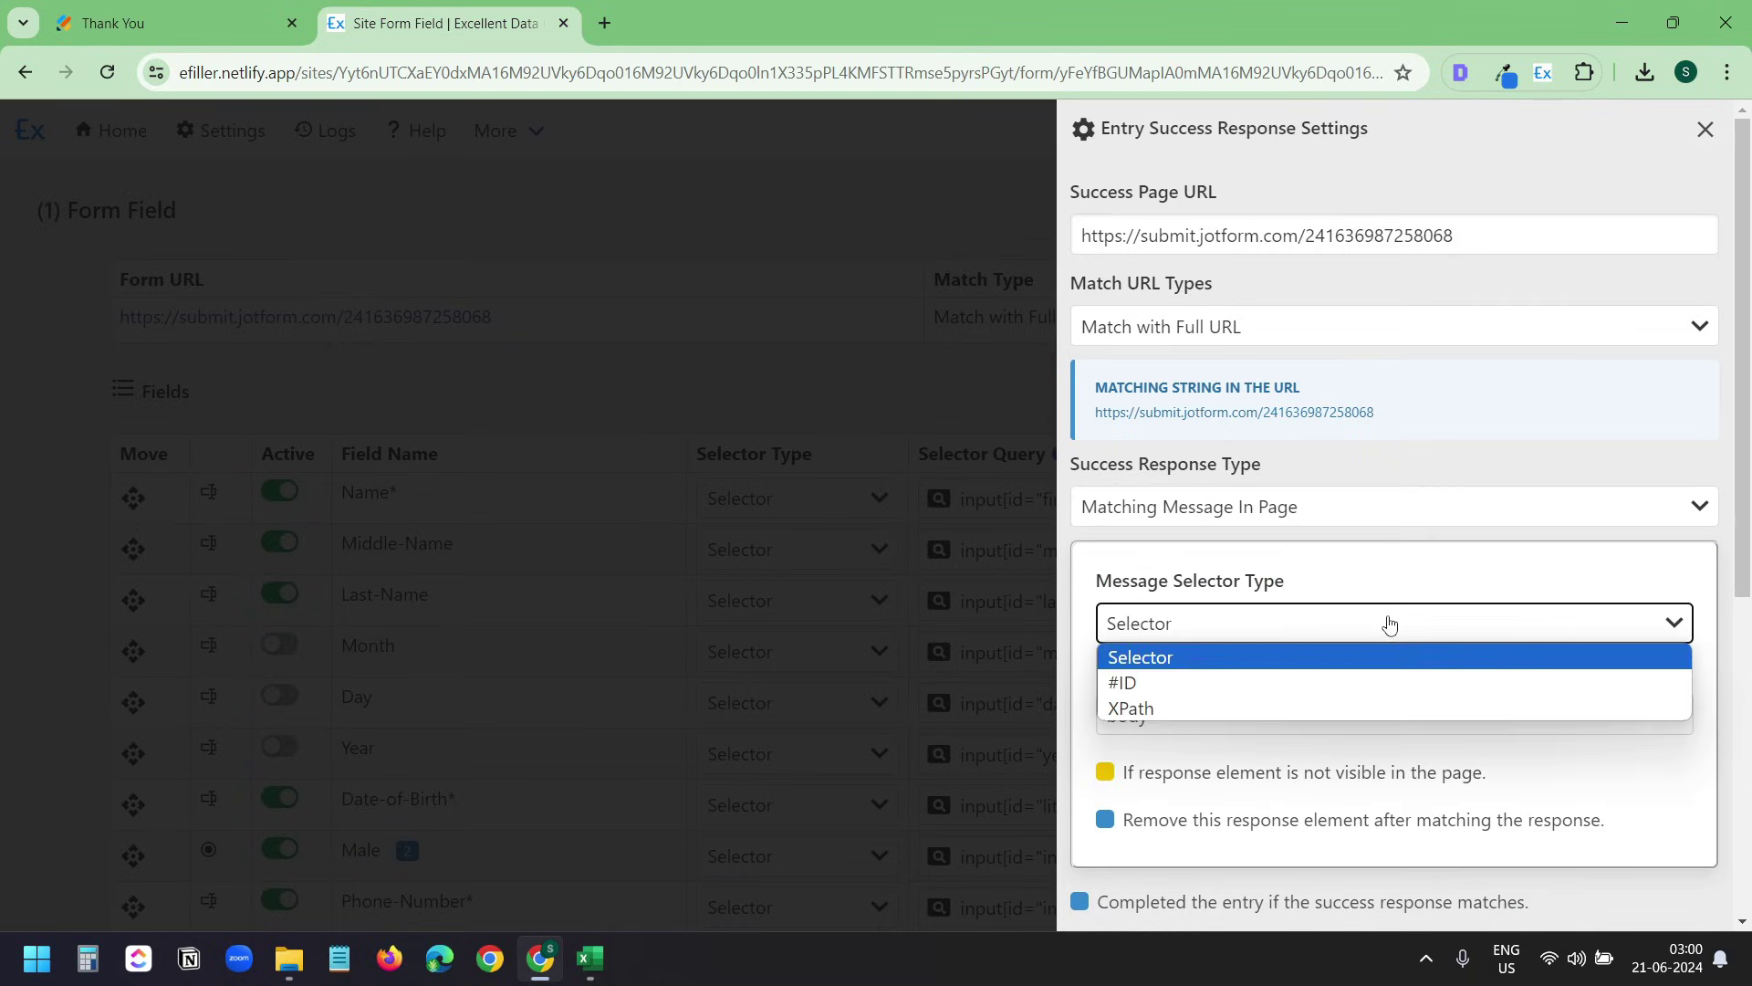
left_click(1346, 708)
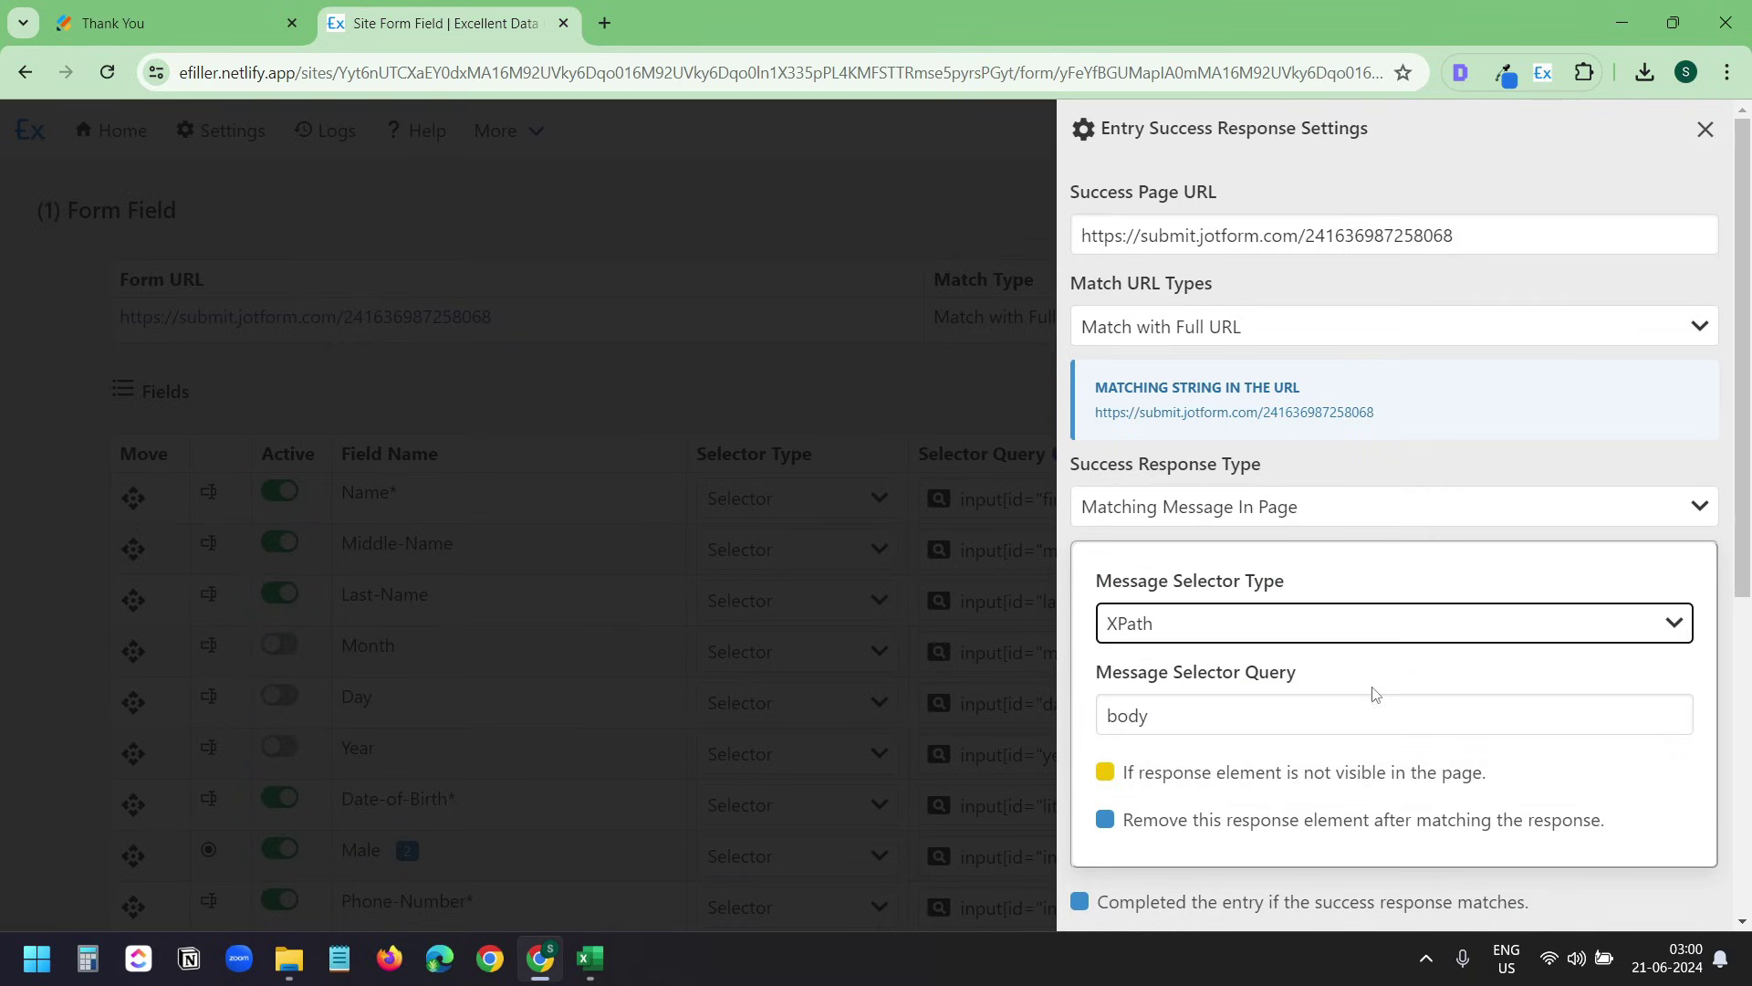
Set Message Selector Query to the thank-you message's XPath, /html/body/div/div/div/p
left_click(180, 22)
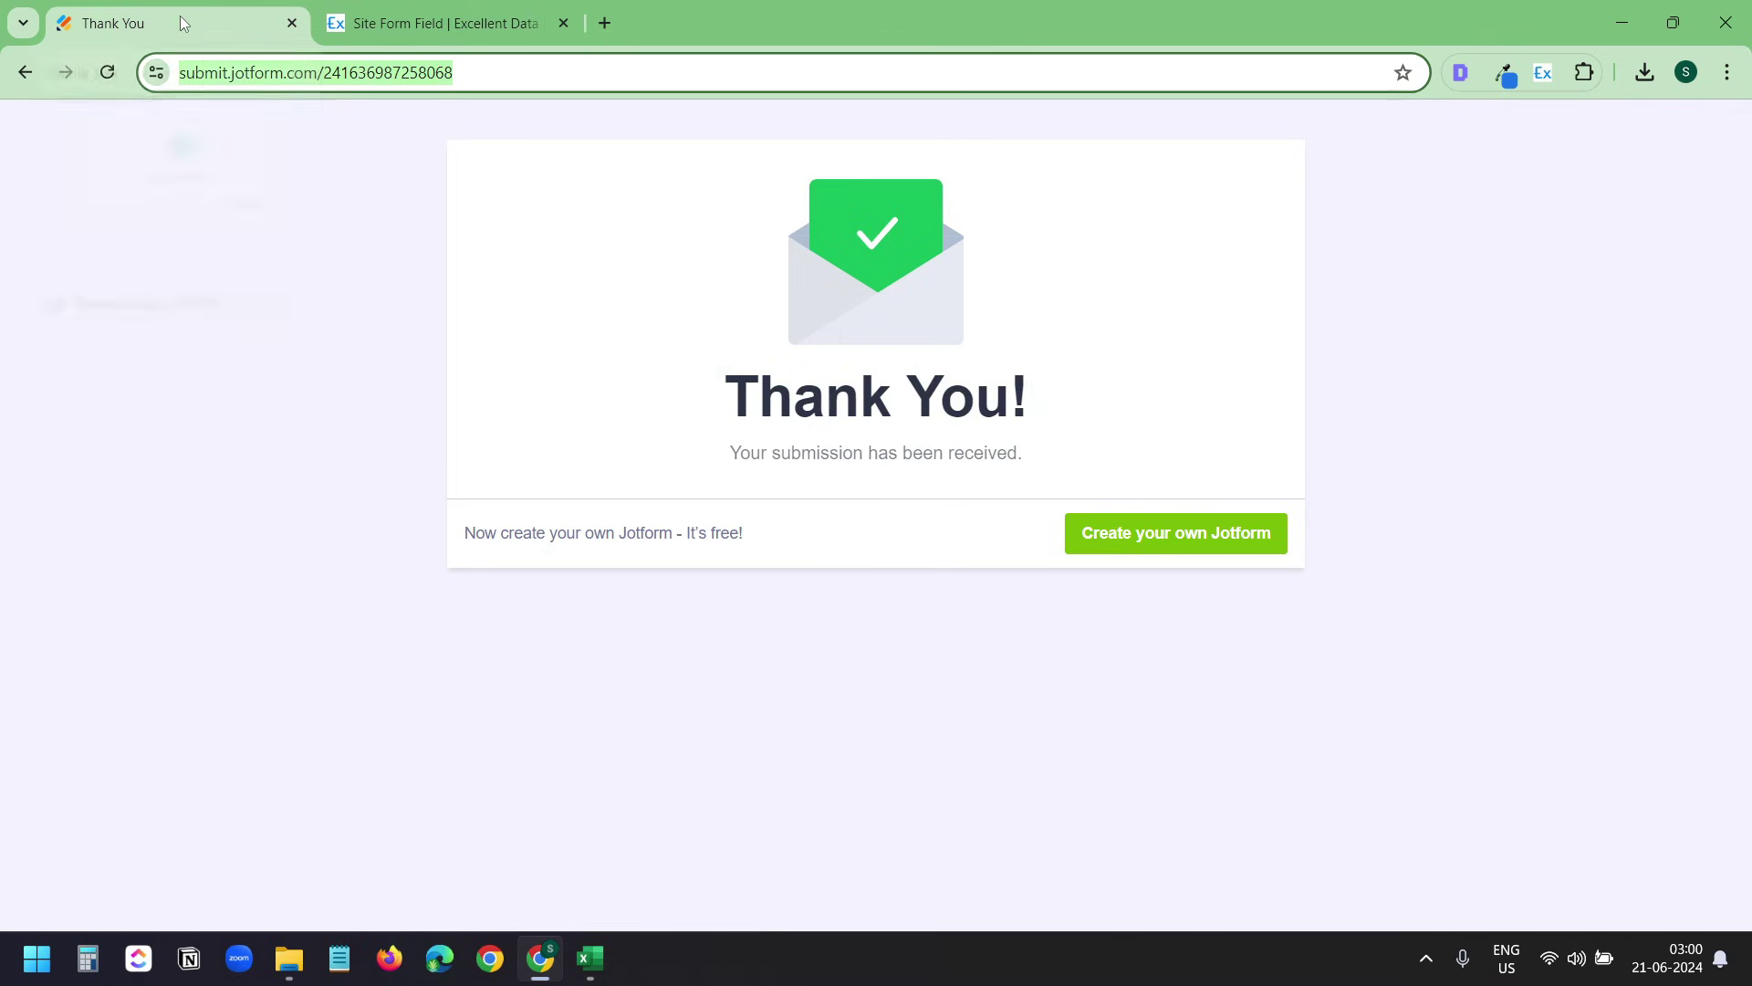
right_click(836, 454)
scroll(958, 686, "down", 3)
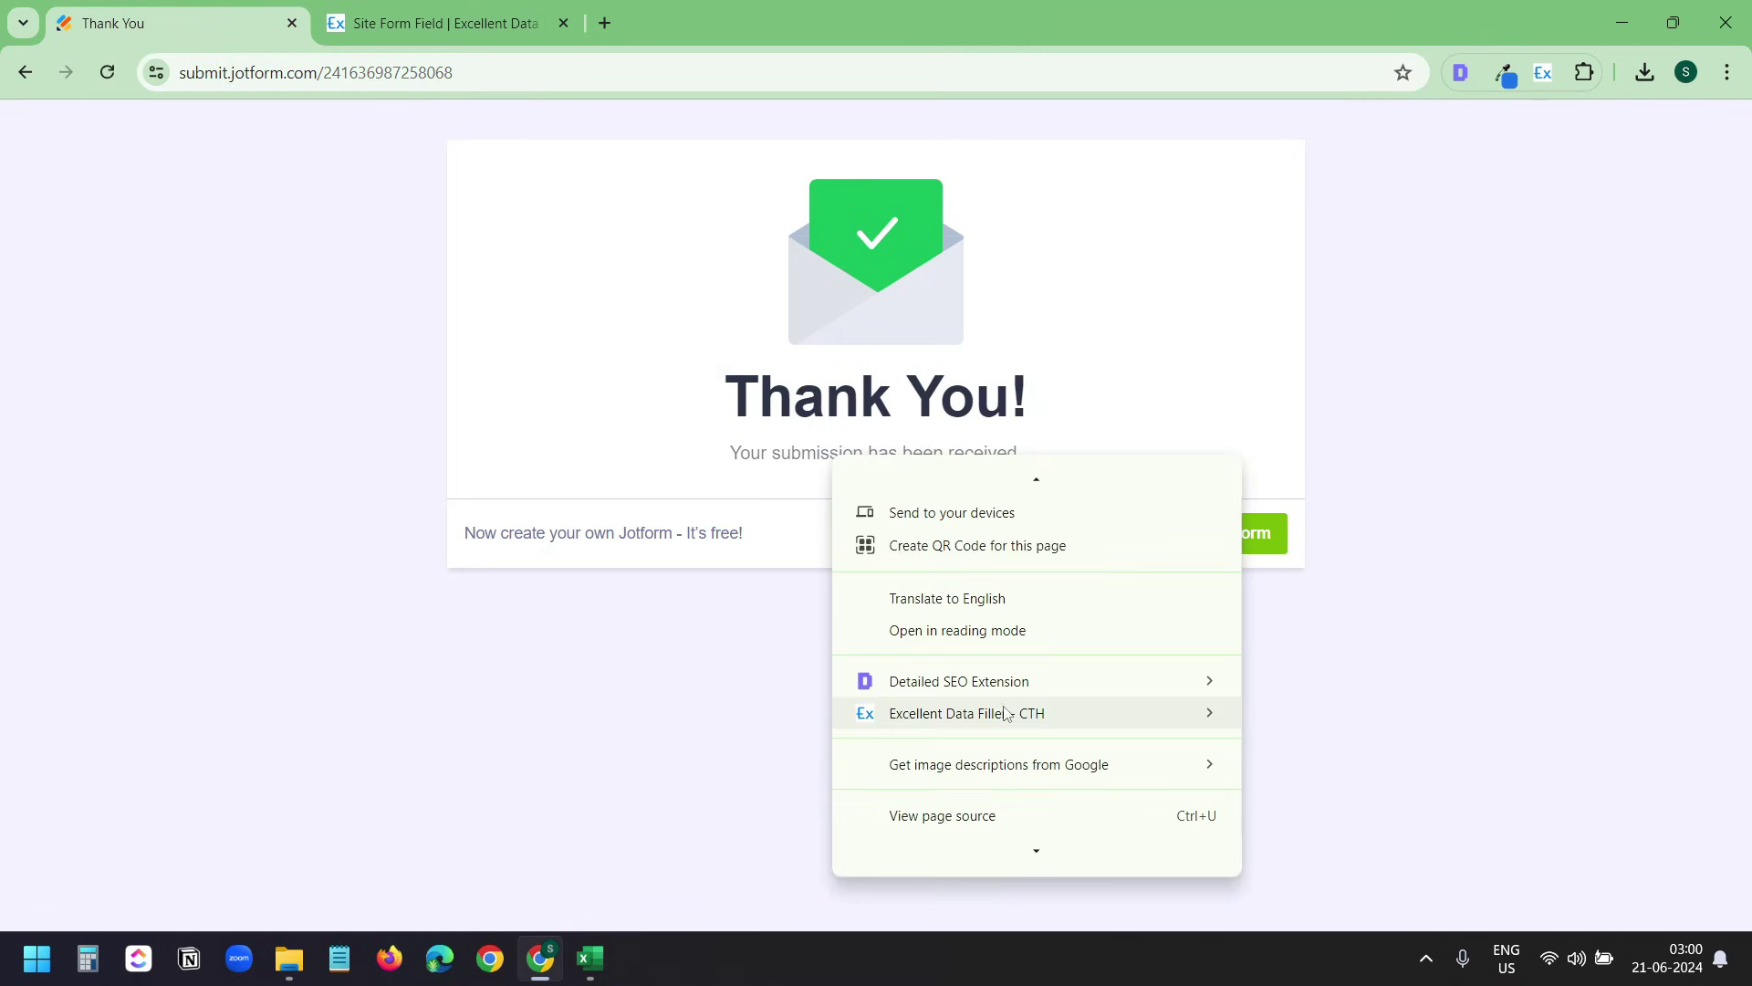
mouse_move(1005, 715)
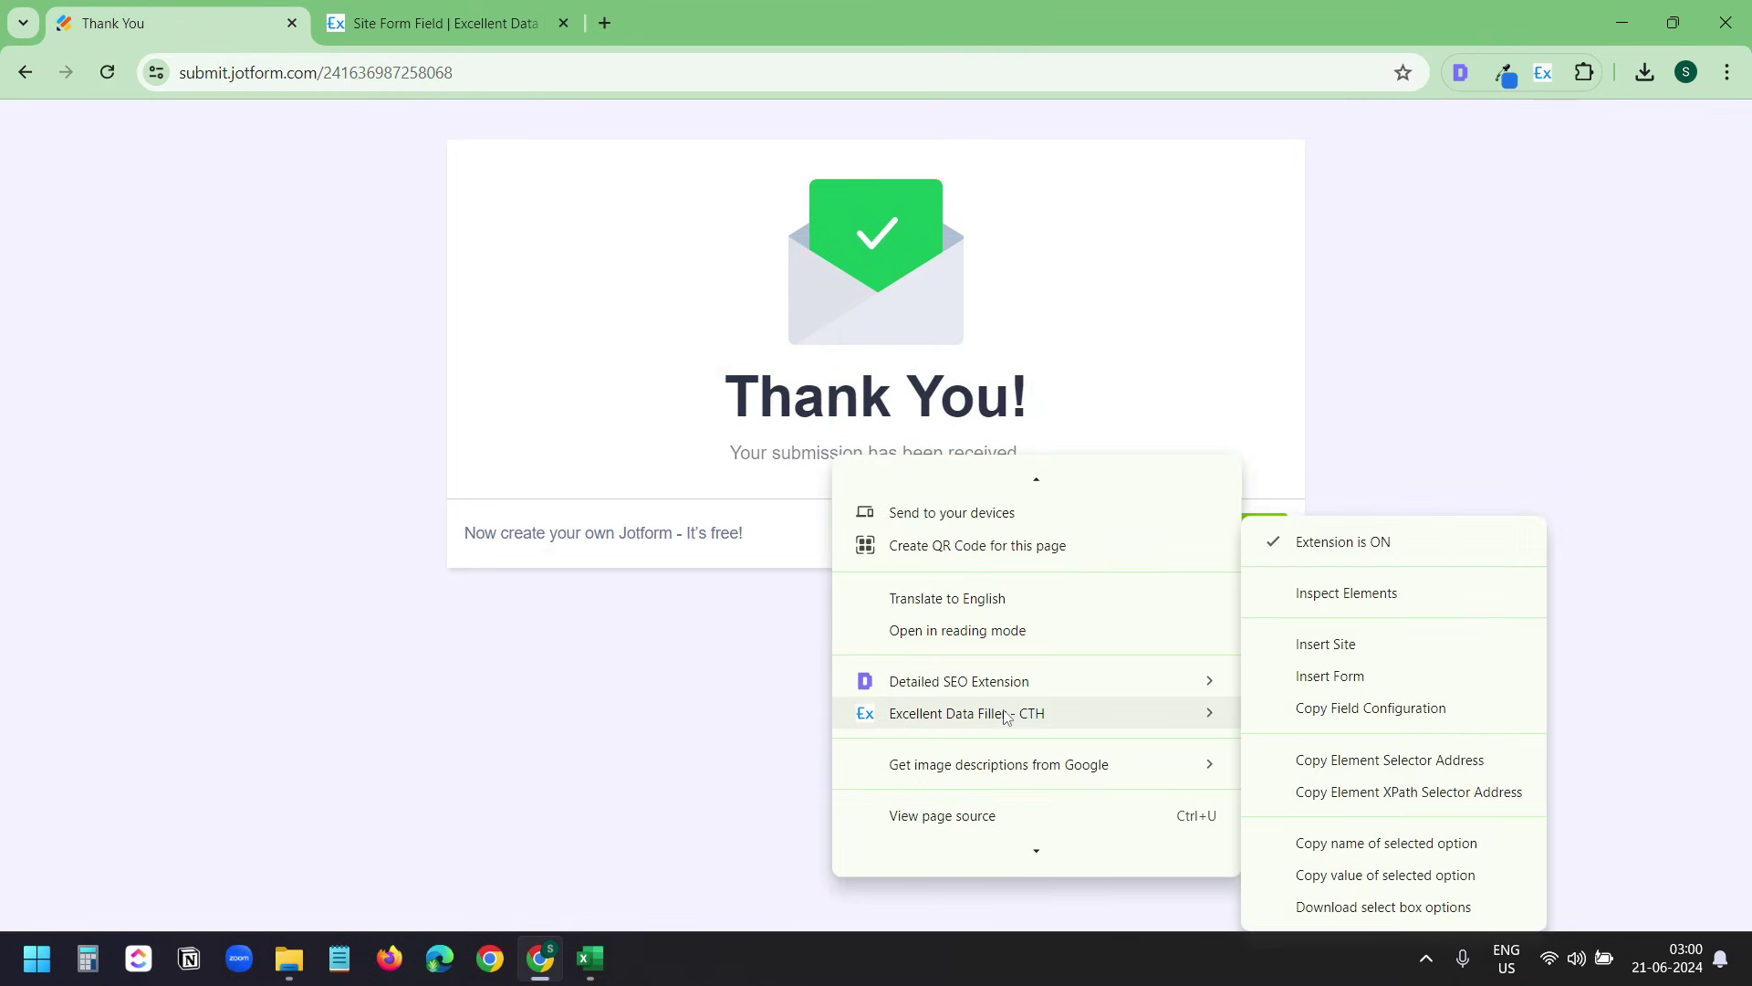
left_click(1375, 792)
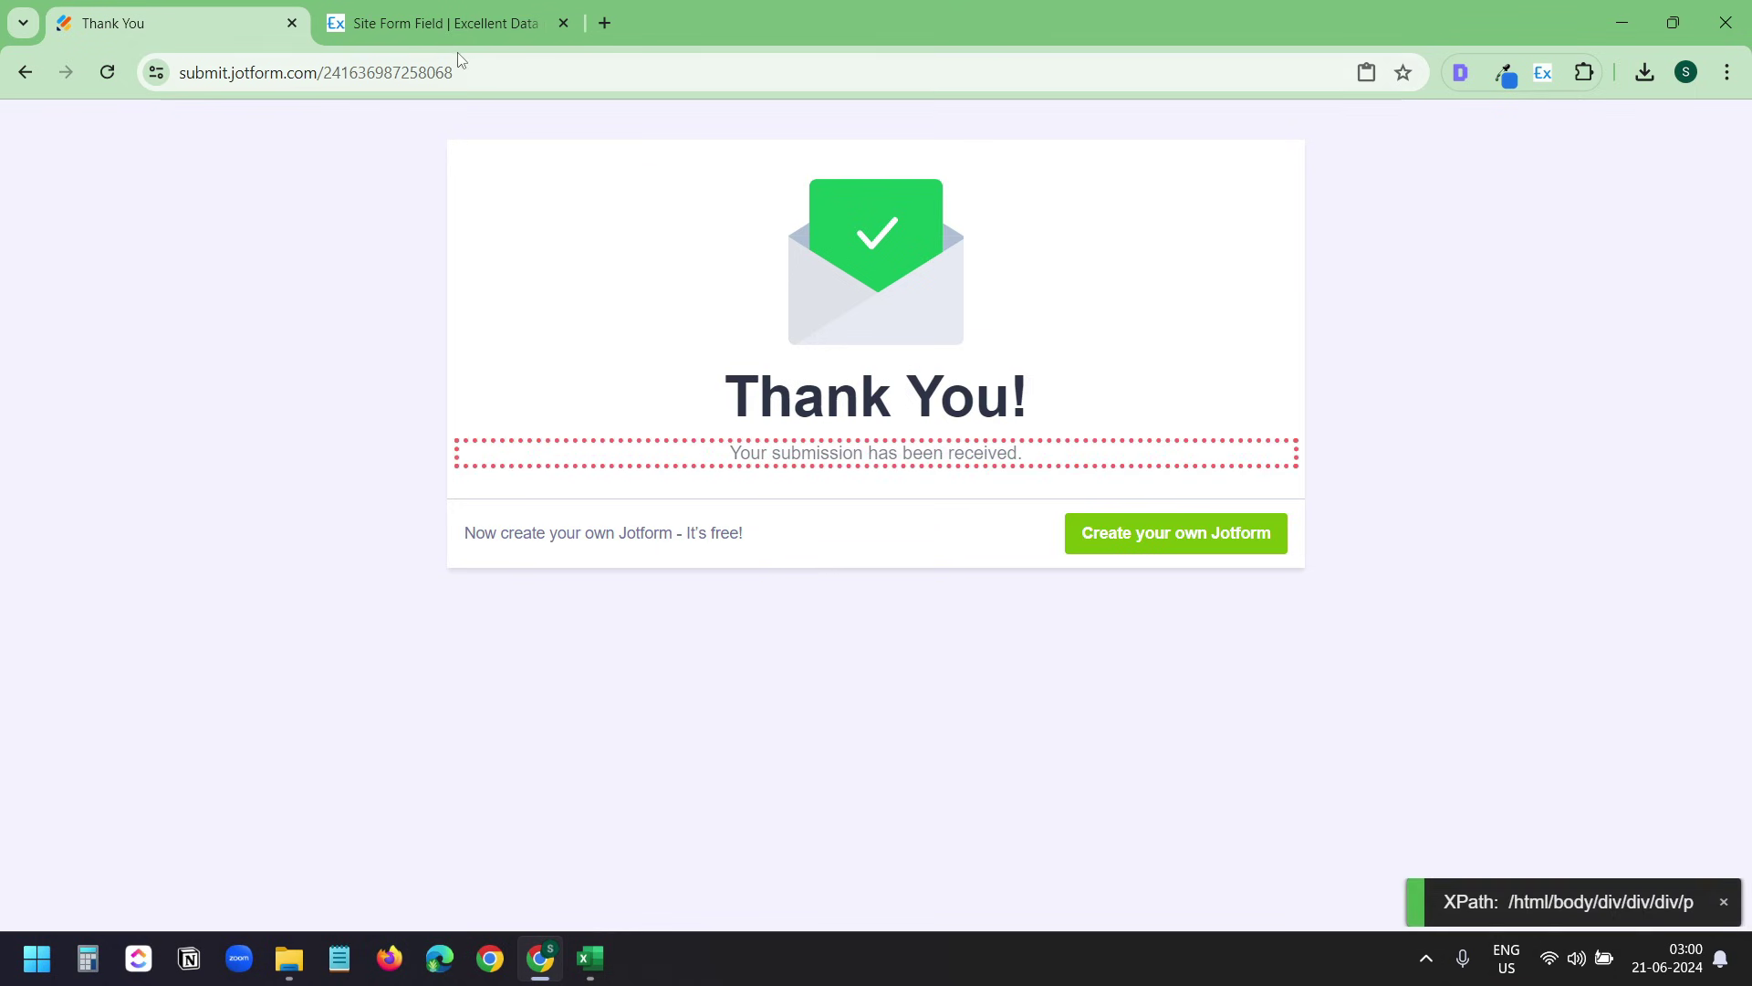
left_click(447, 23)
left_click_drag(1211, 708, 1103, 711)
type("/html/body/div/div/div/p")
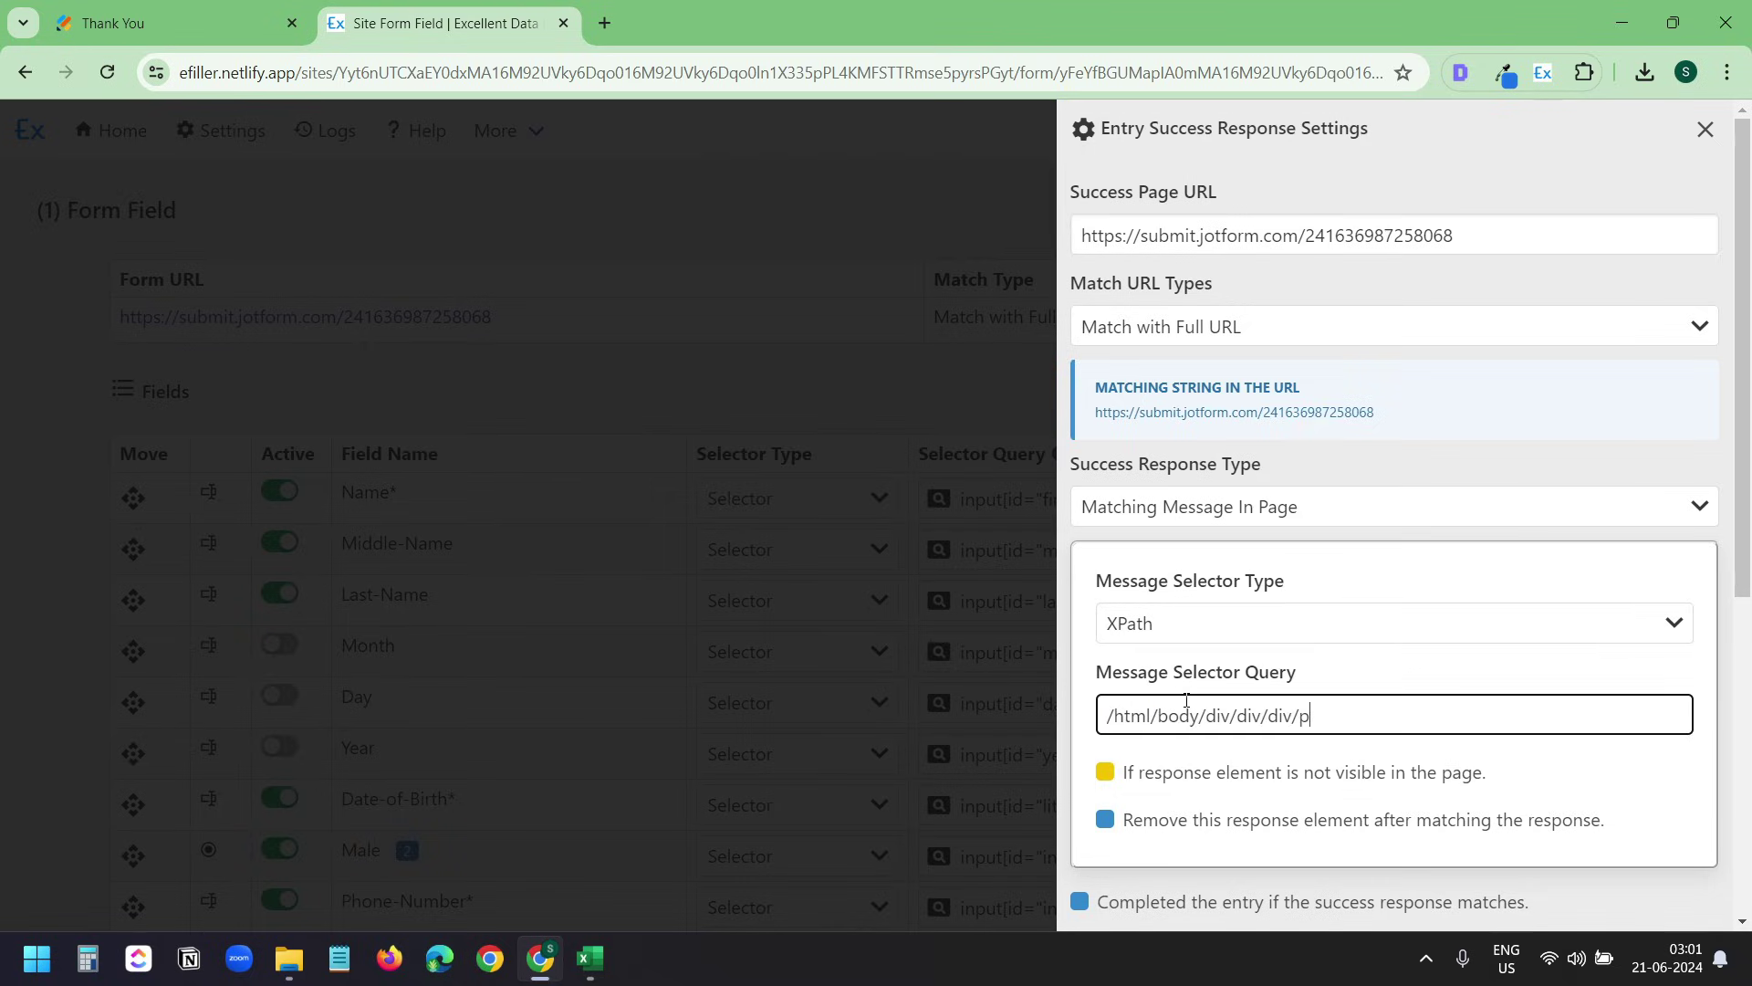
Copy the sentence 'Your submission has been received' from the thank-you page for the success message
left_click(112, 23)
left_click(447, 22)
scroll(1246, 602, "down", 6)
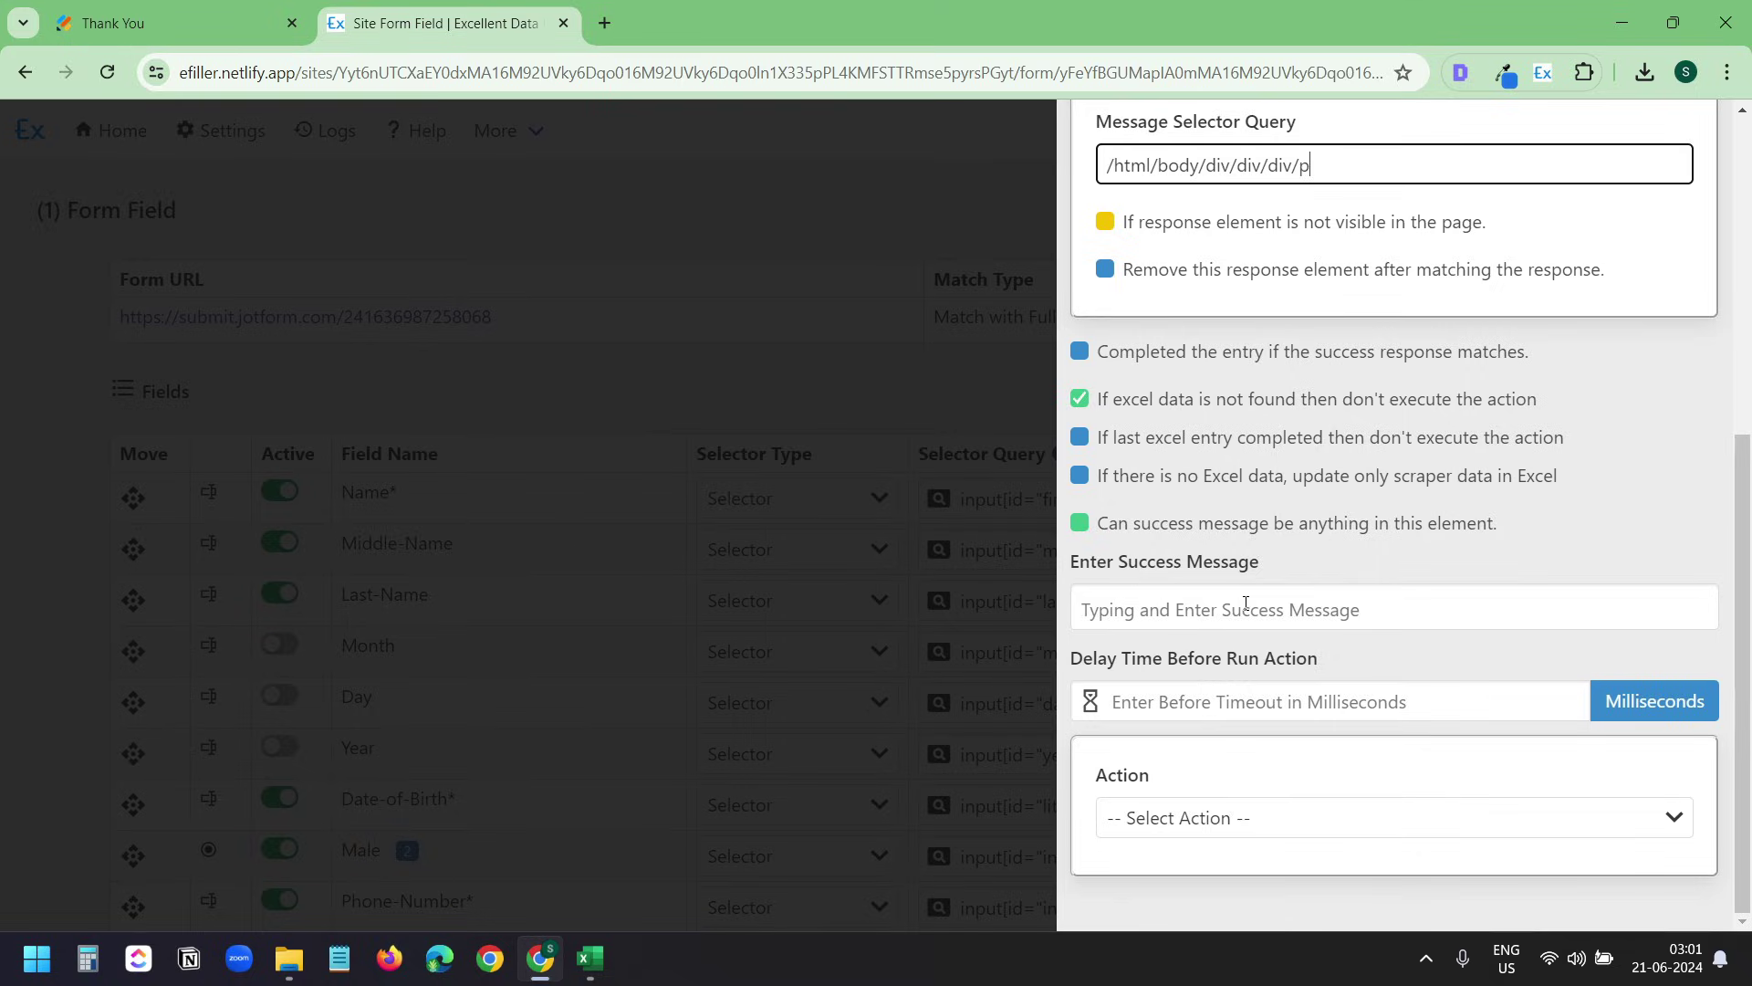
left_click(111, 23)
left_click_drag(1018, 452, 737, 447)
key("ctrl+c")
left_click(489, 13)
left_click(1140, 606)
right_click(1140, 606)
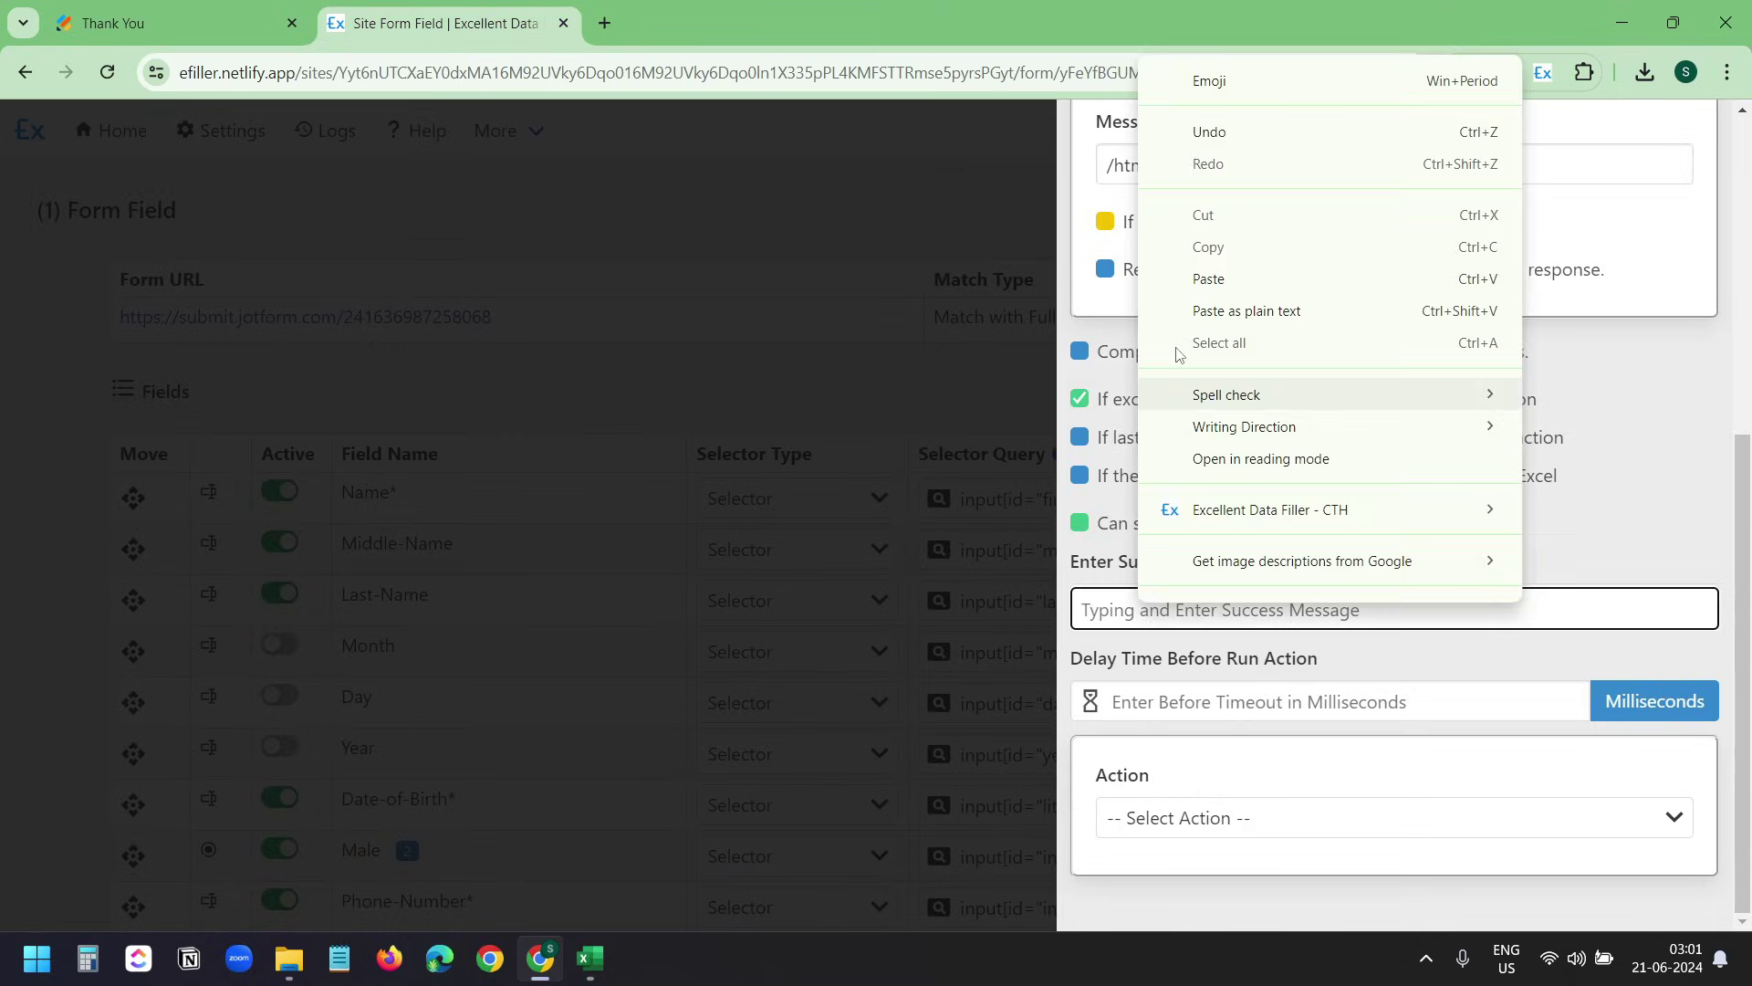
Set the success message to 'Your submission has been received' and choose a redirect as the follow-up action
left_click(1196, 275)
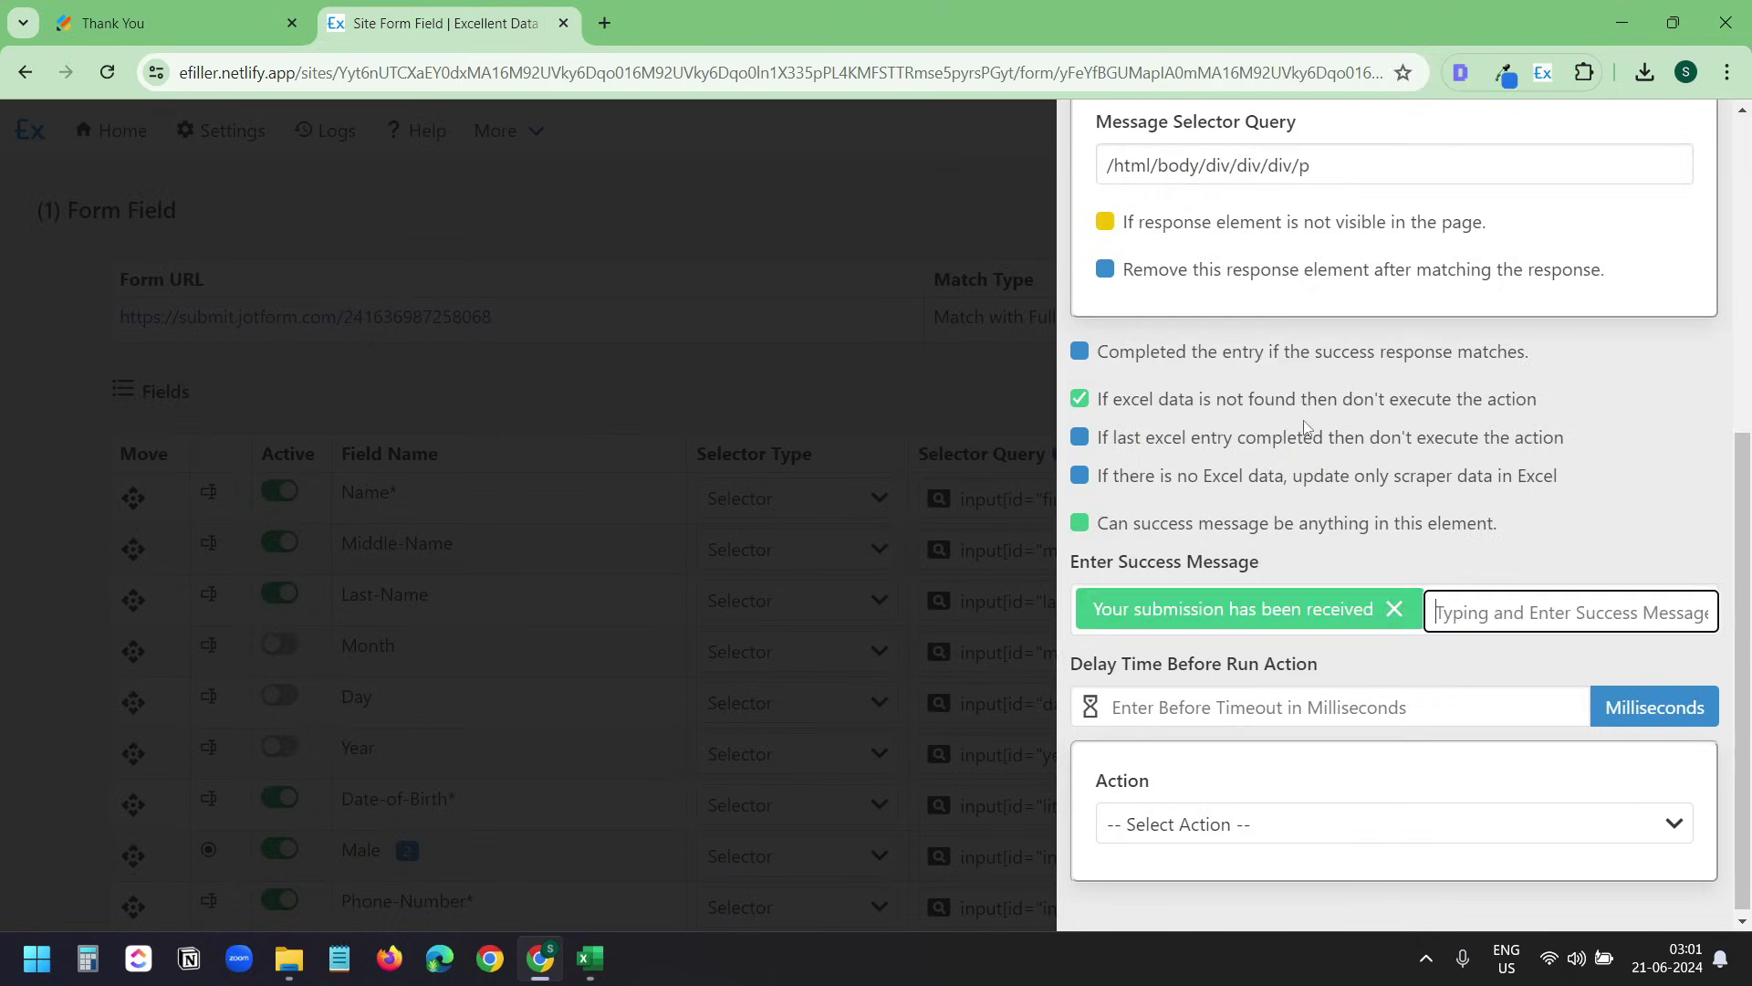
left_click(1340, 842)
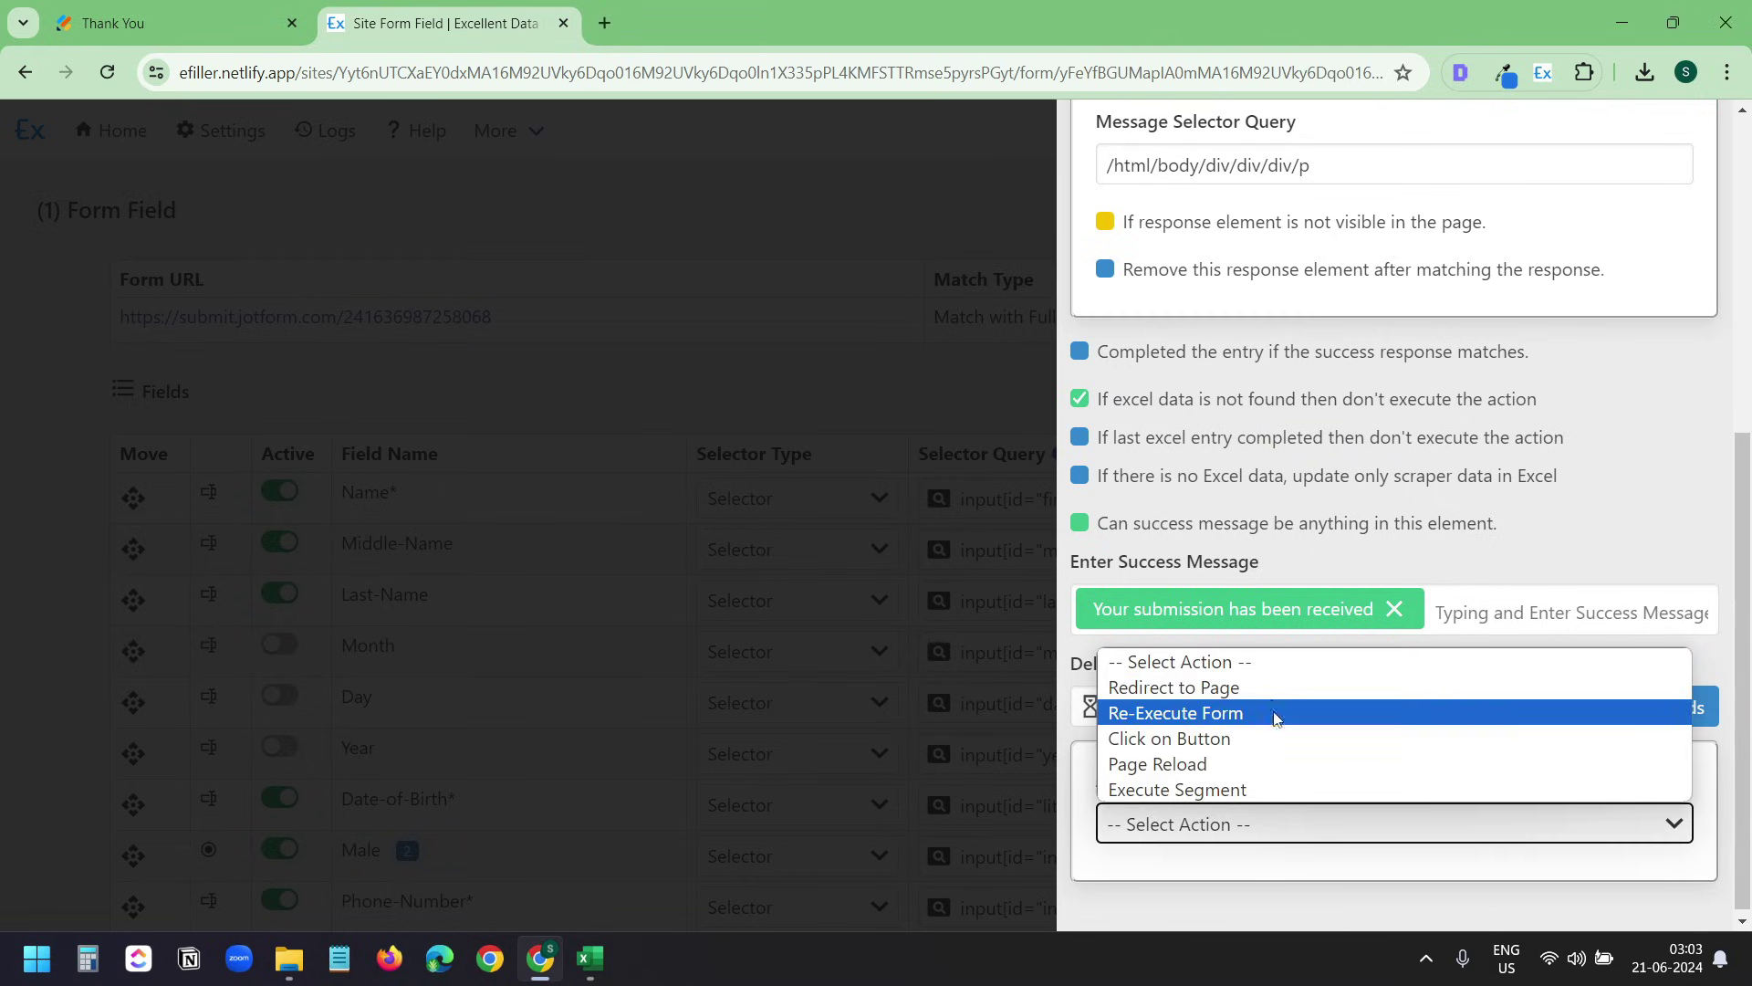
left_click(1173, 687)
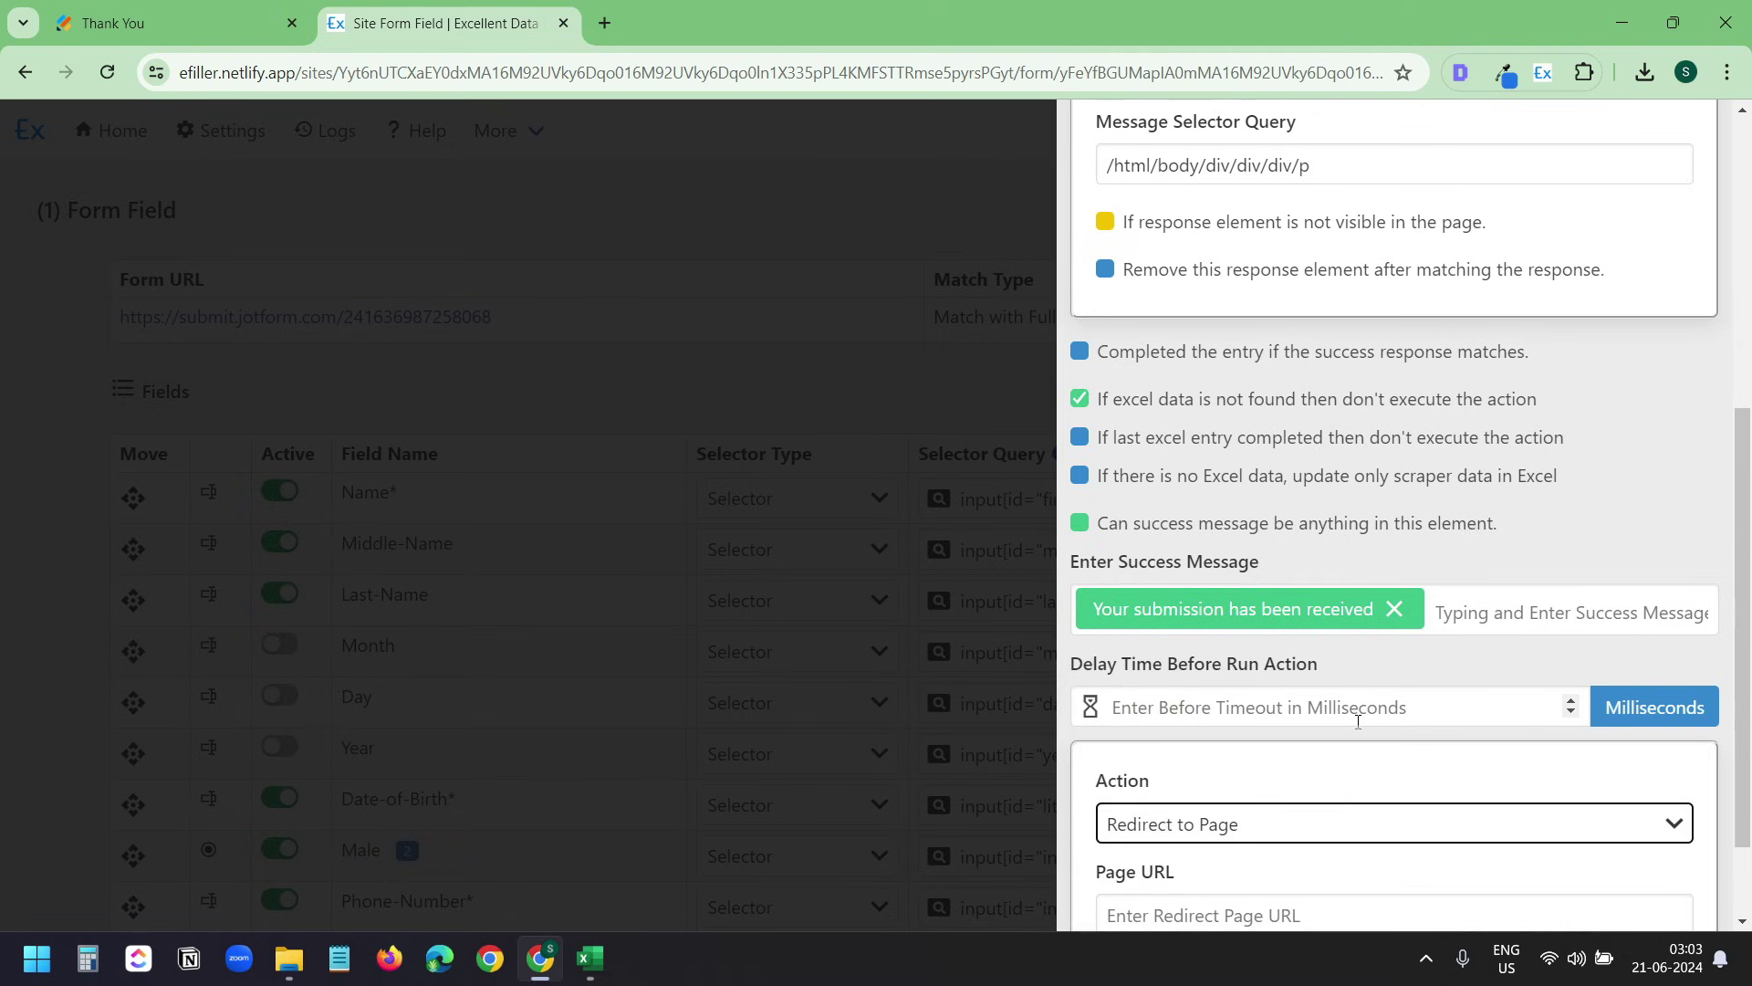
scroll(1358, 721, "down", 1)
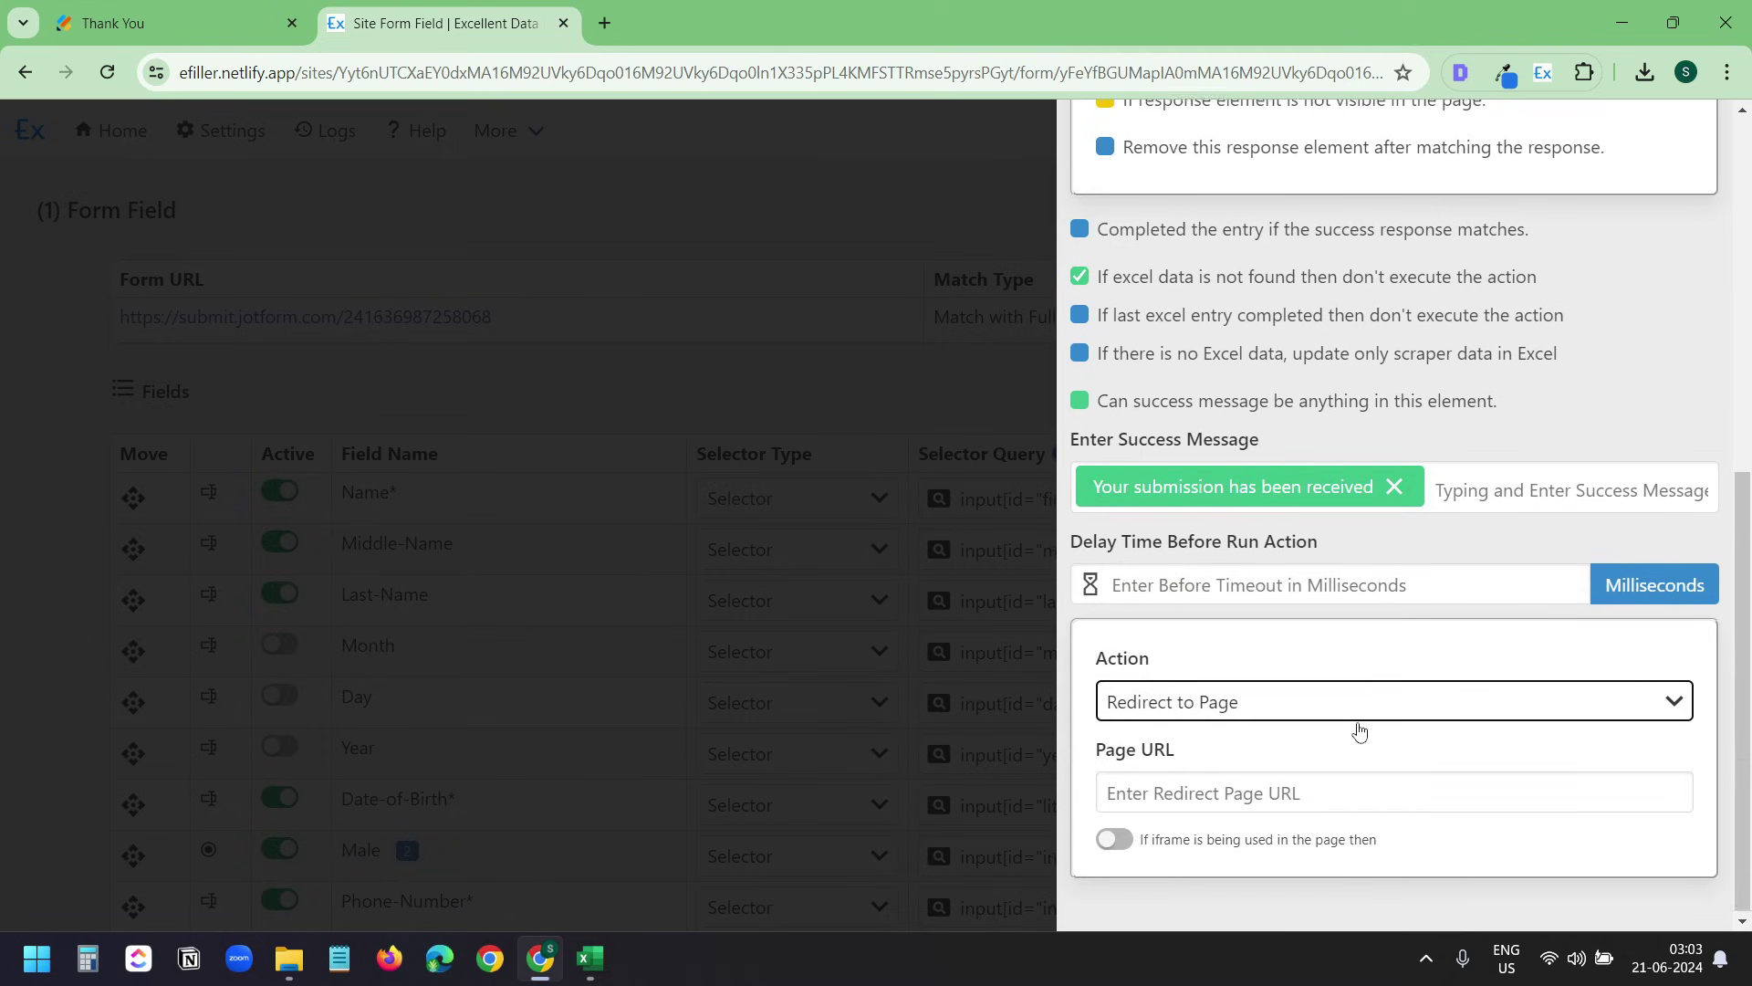
left_click(885, 365)
Set the redirect page to the intake form's URL and save the form field configuration with Update
right_click(448, 317)
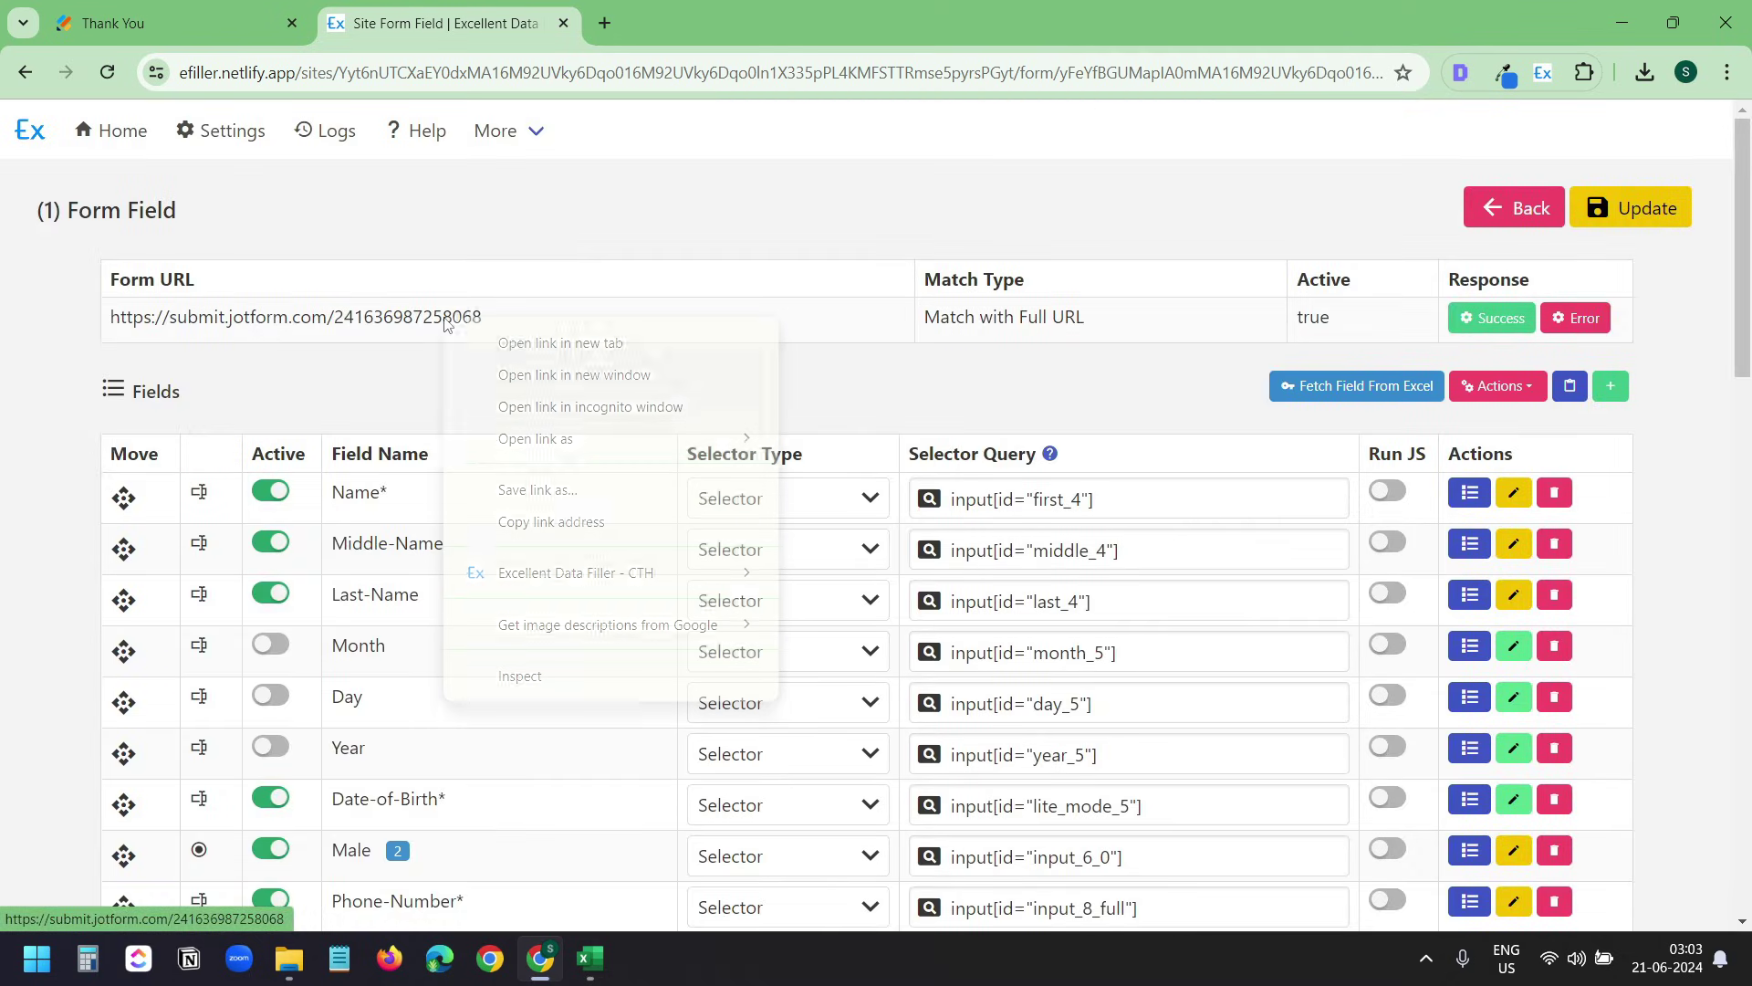
left_click(517, 517)
left_click(1491, 317)
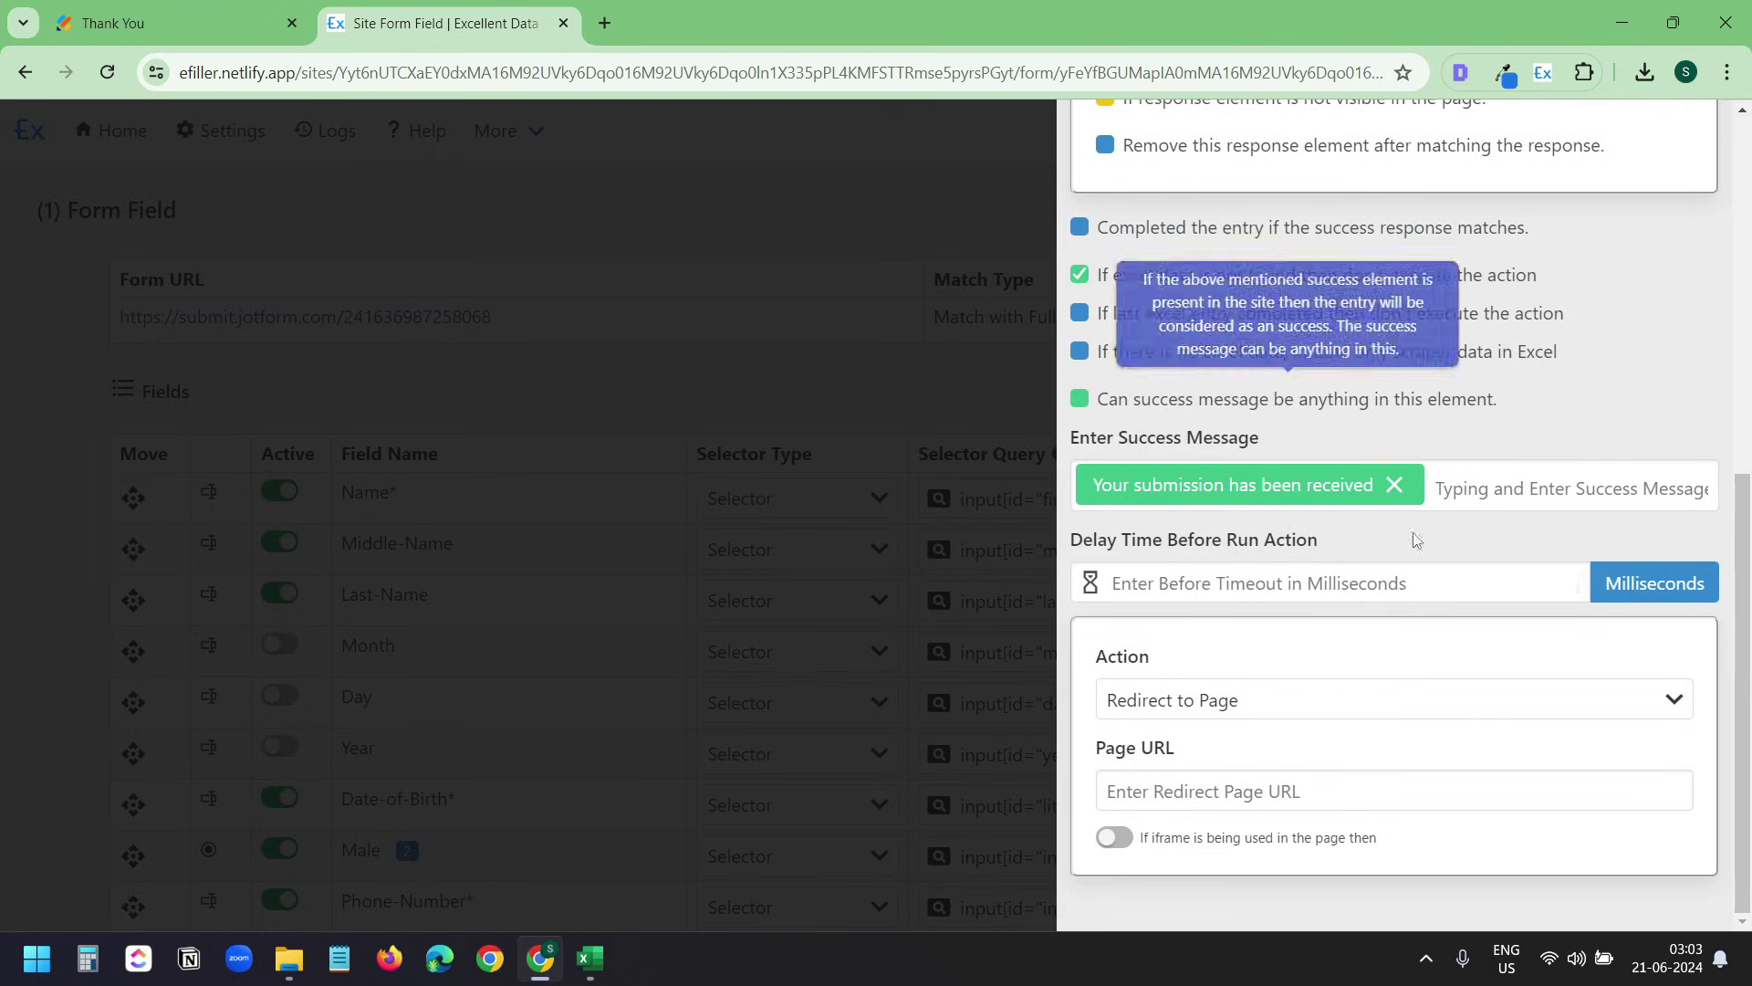
left_click(1265, 787)
key("ctrl+v")
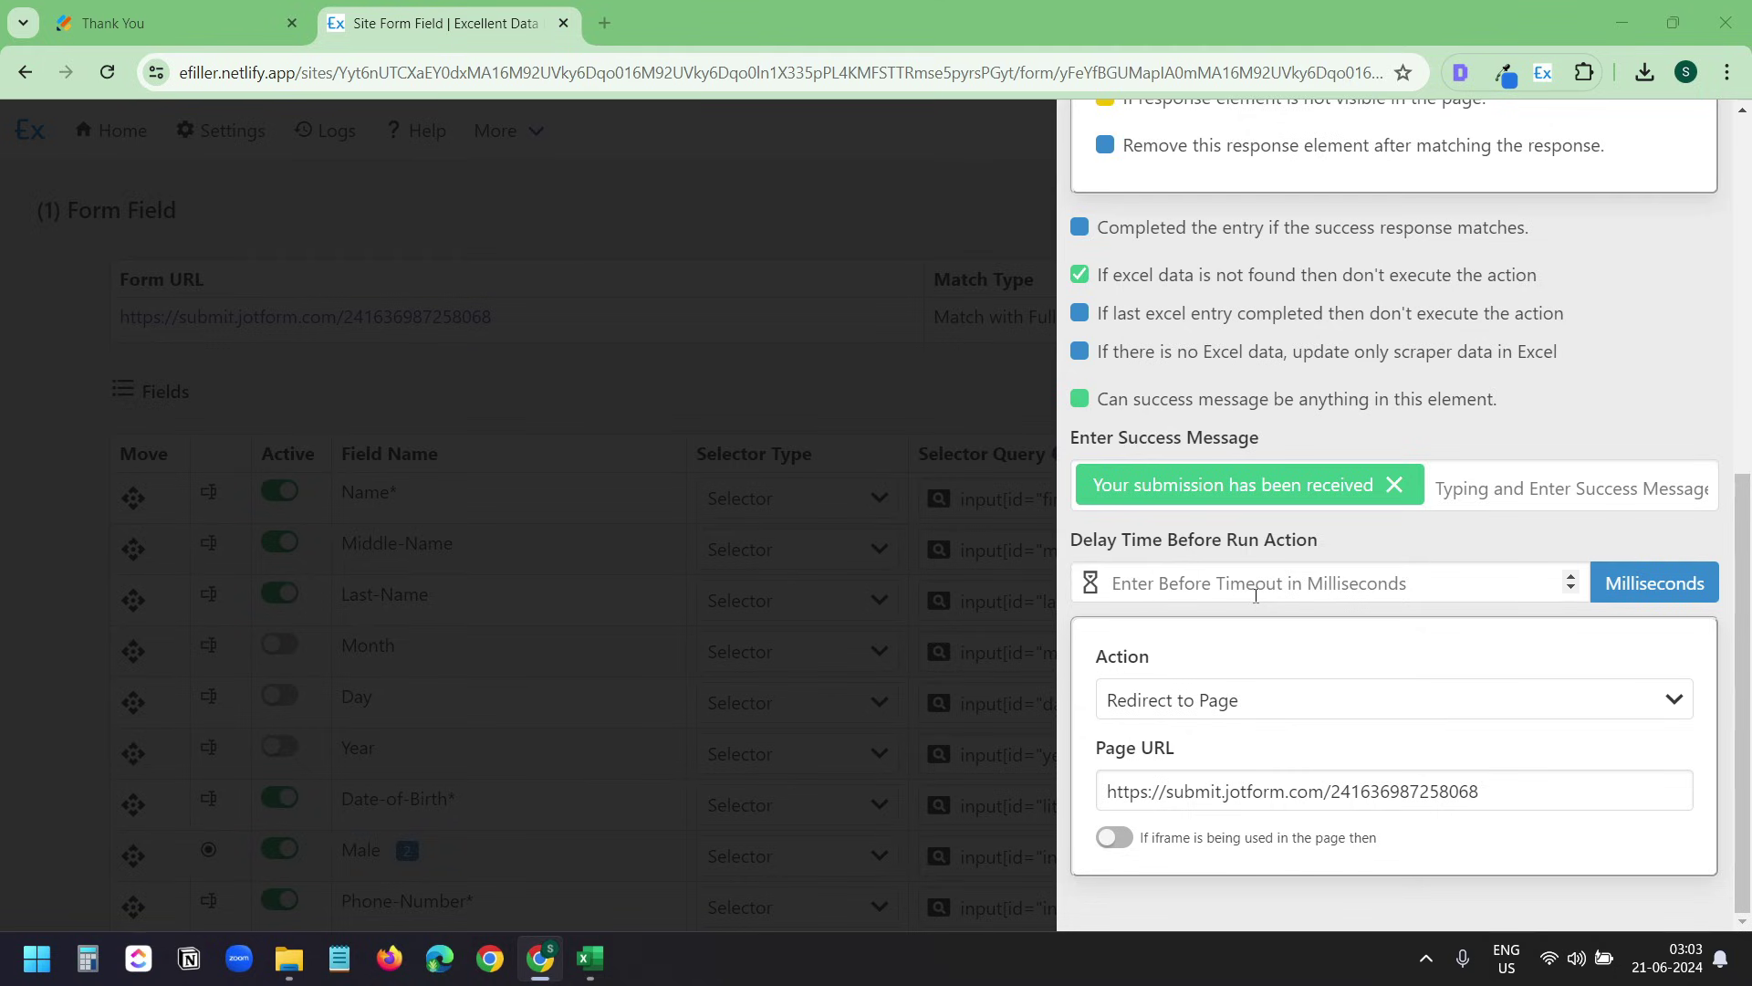
left_click(1247, 591)
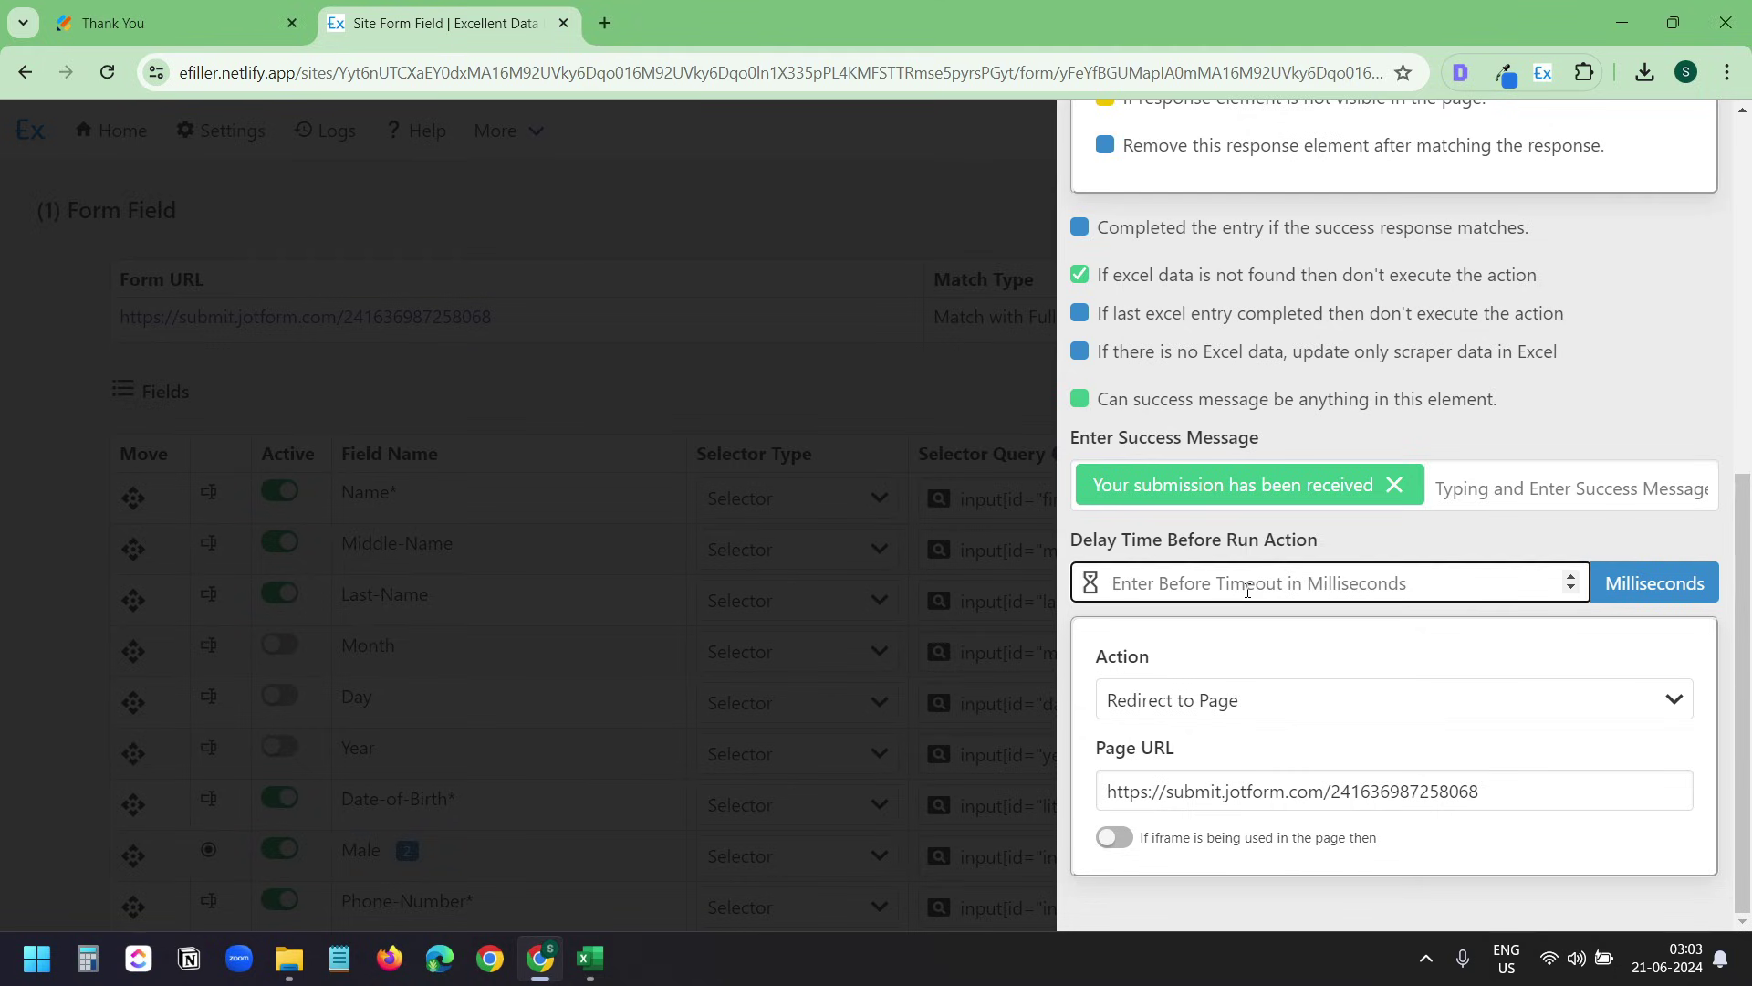
key("Escape")
left_click(1639, 218)
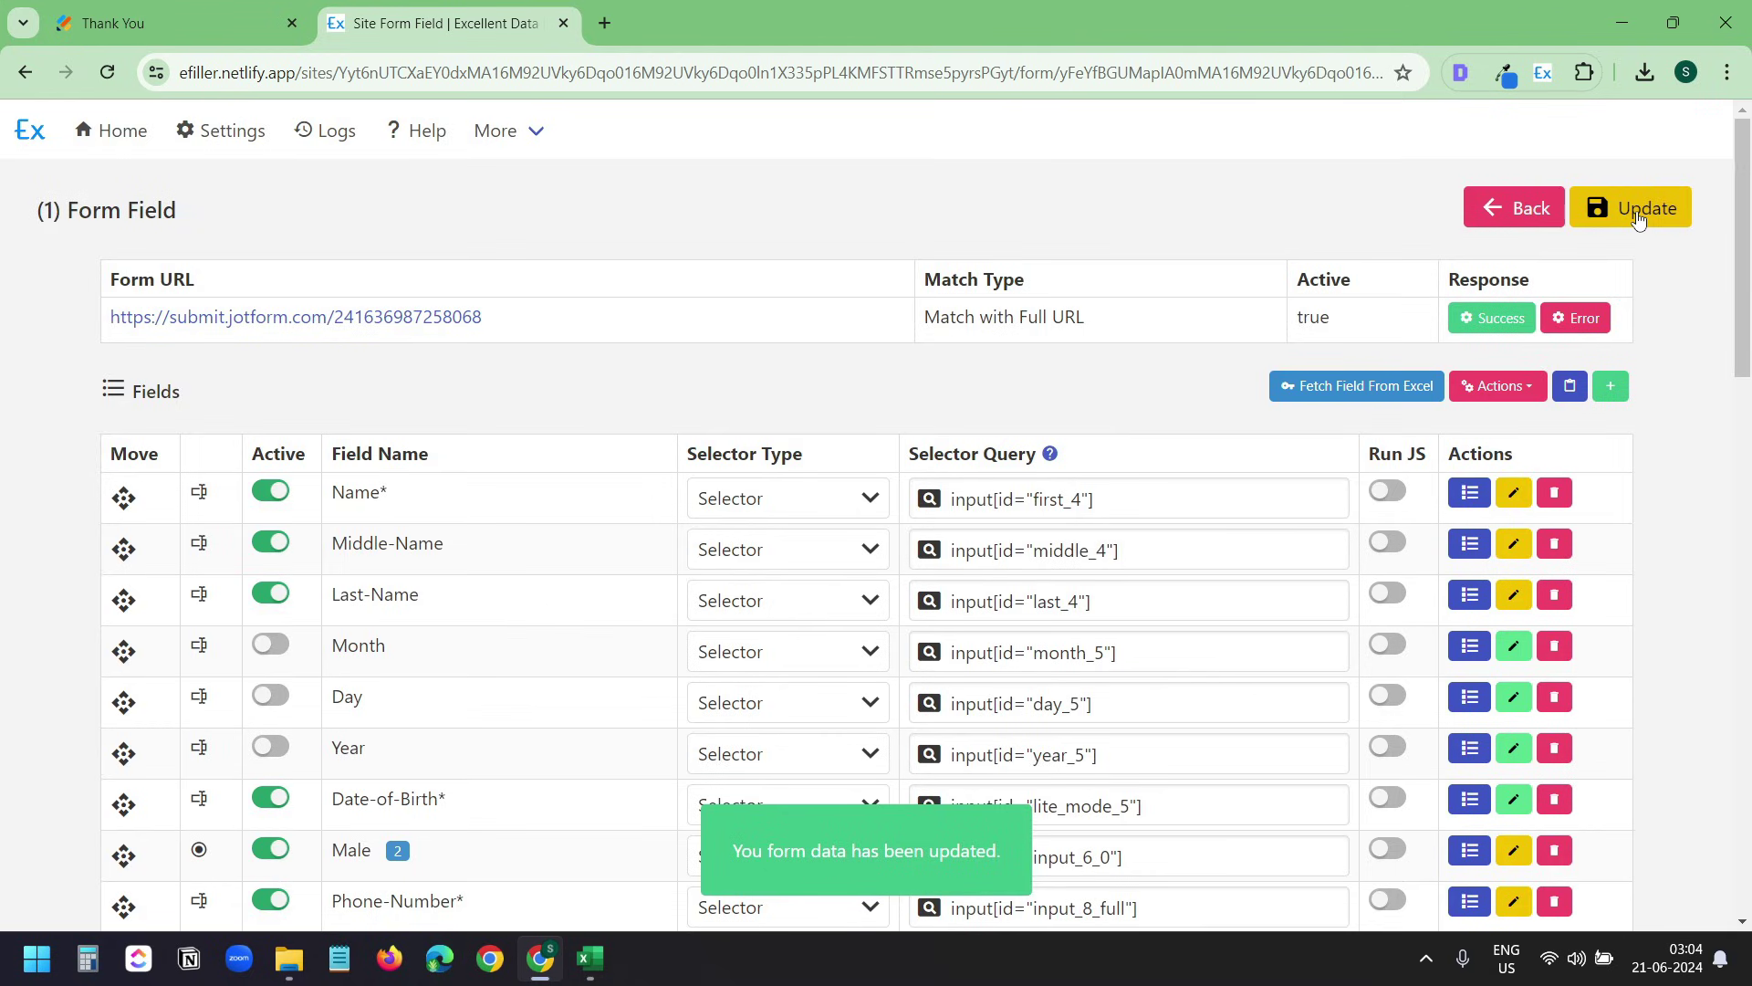
Enable the SFF-2 entry status bar under Form Filler Settings and save the updated settings
left_click(219, 134)
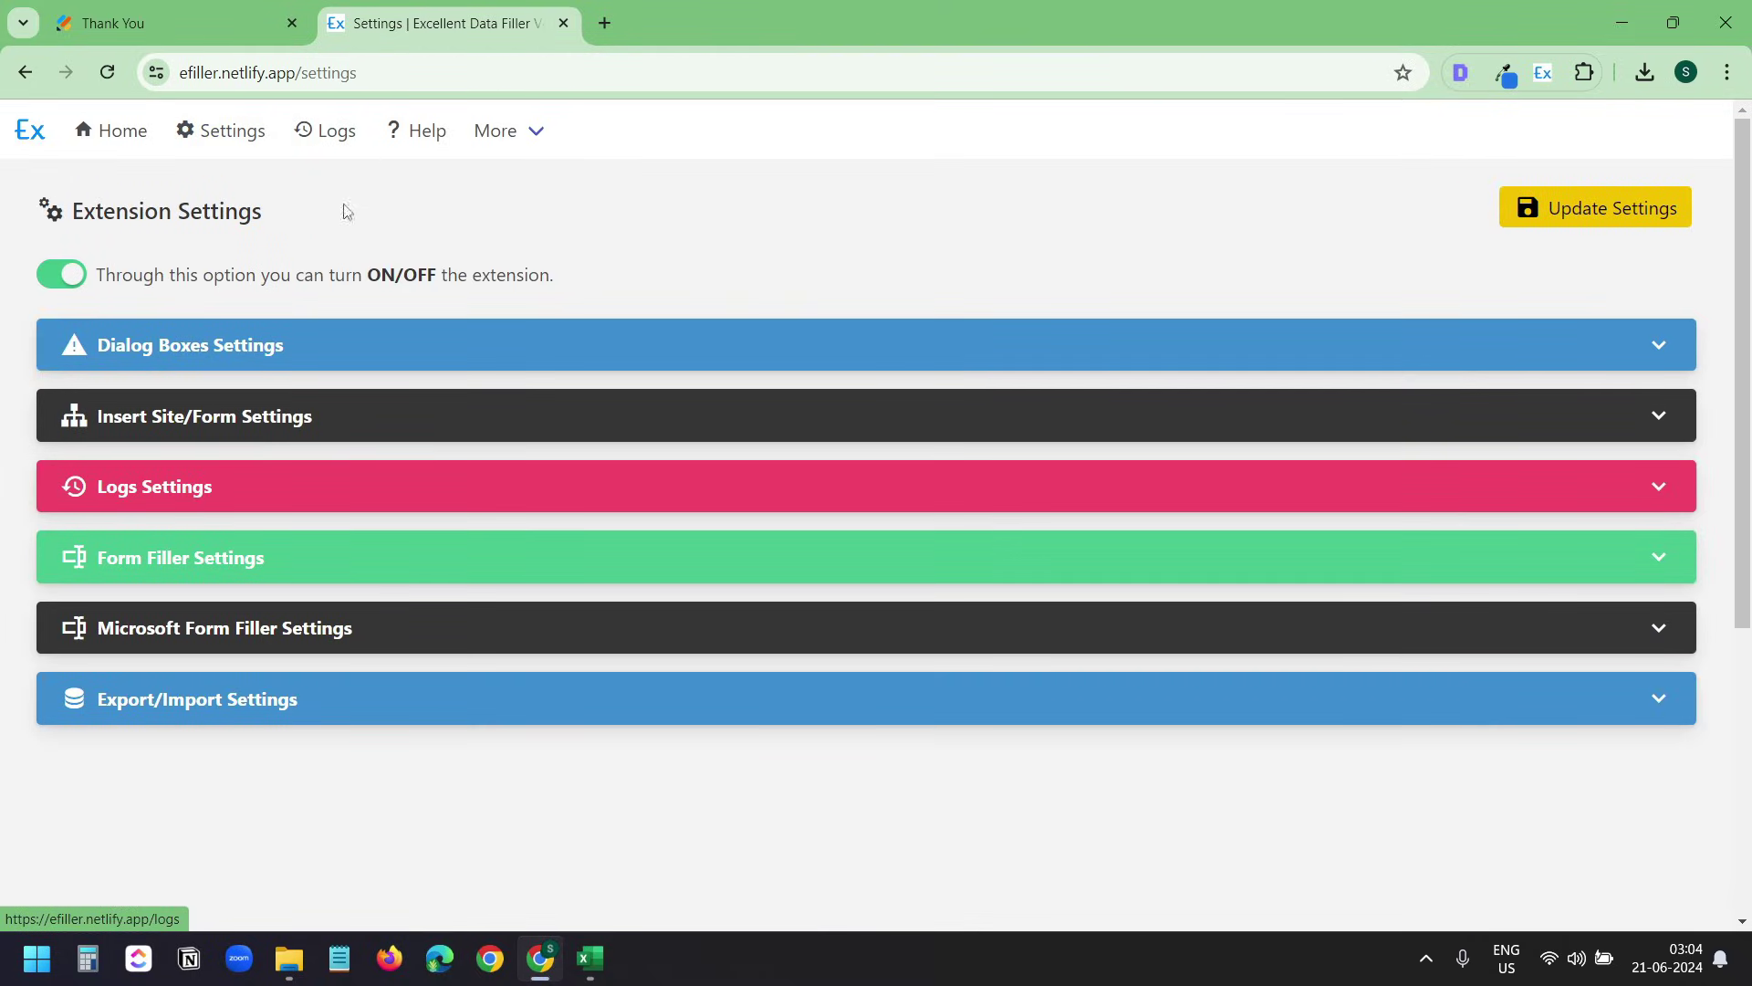
left_click(256, 563)
scroll(293, 559, "down", 2)
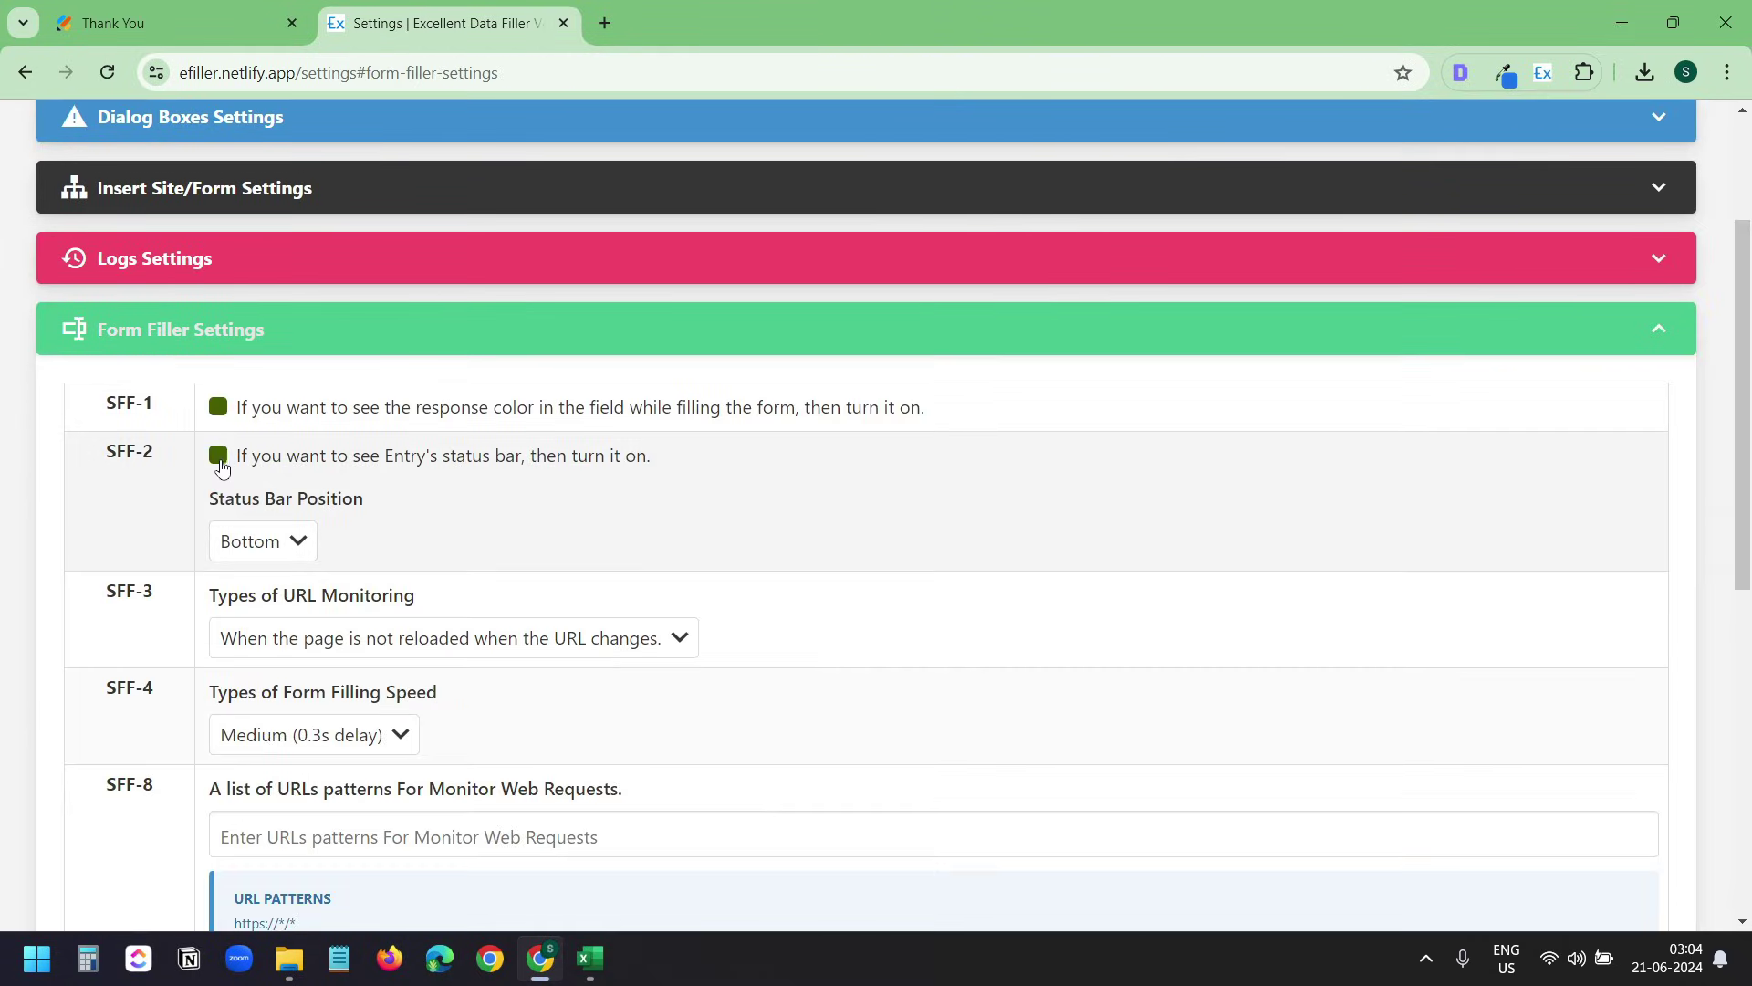
left_click(217, 455)
scroll(1561, 247, "up", 2)
left_click(1604, 216)
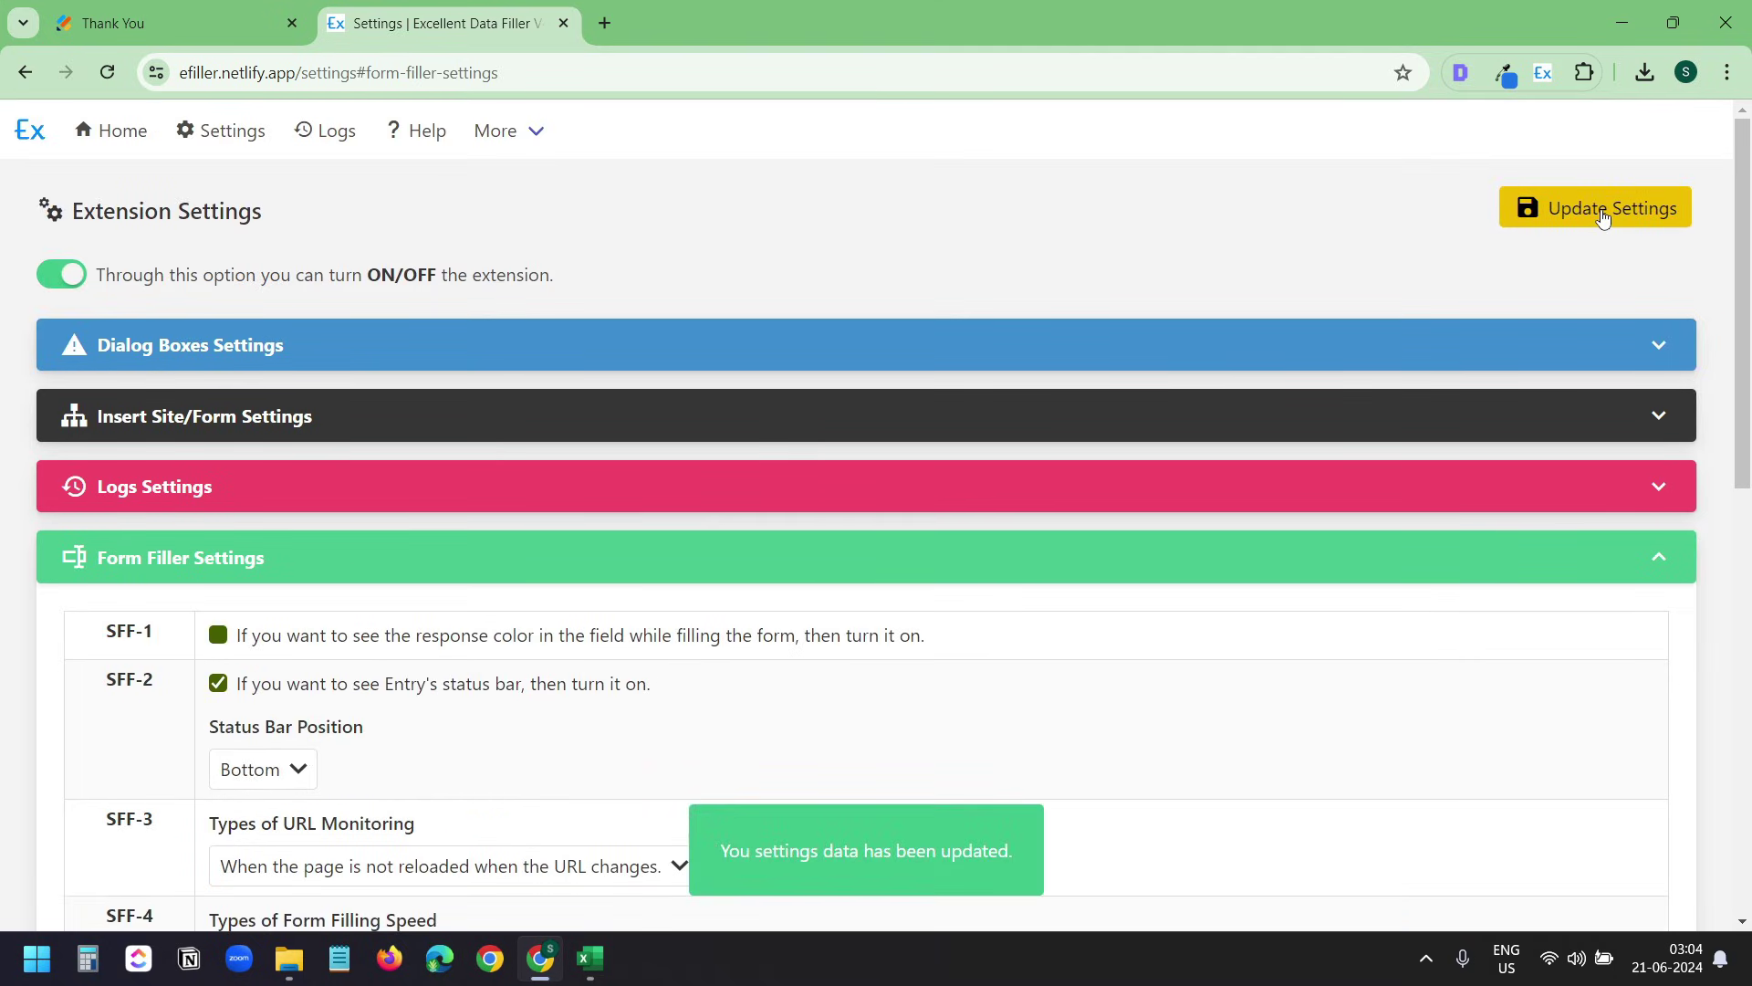
left_click(25, 72)
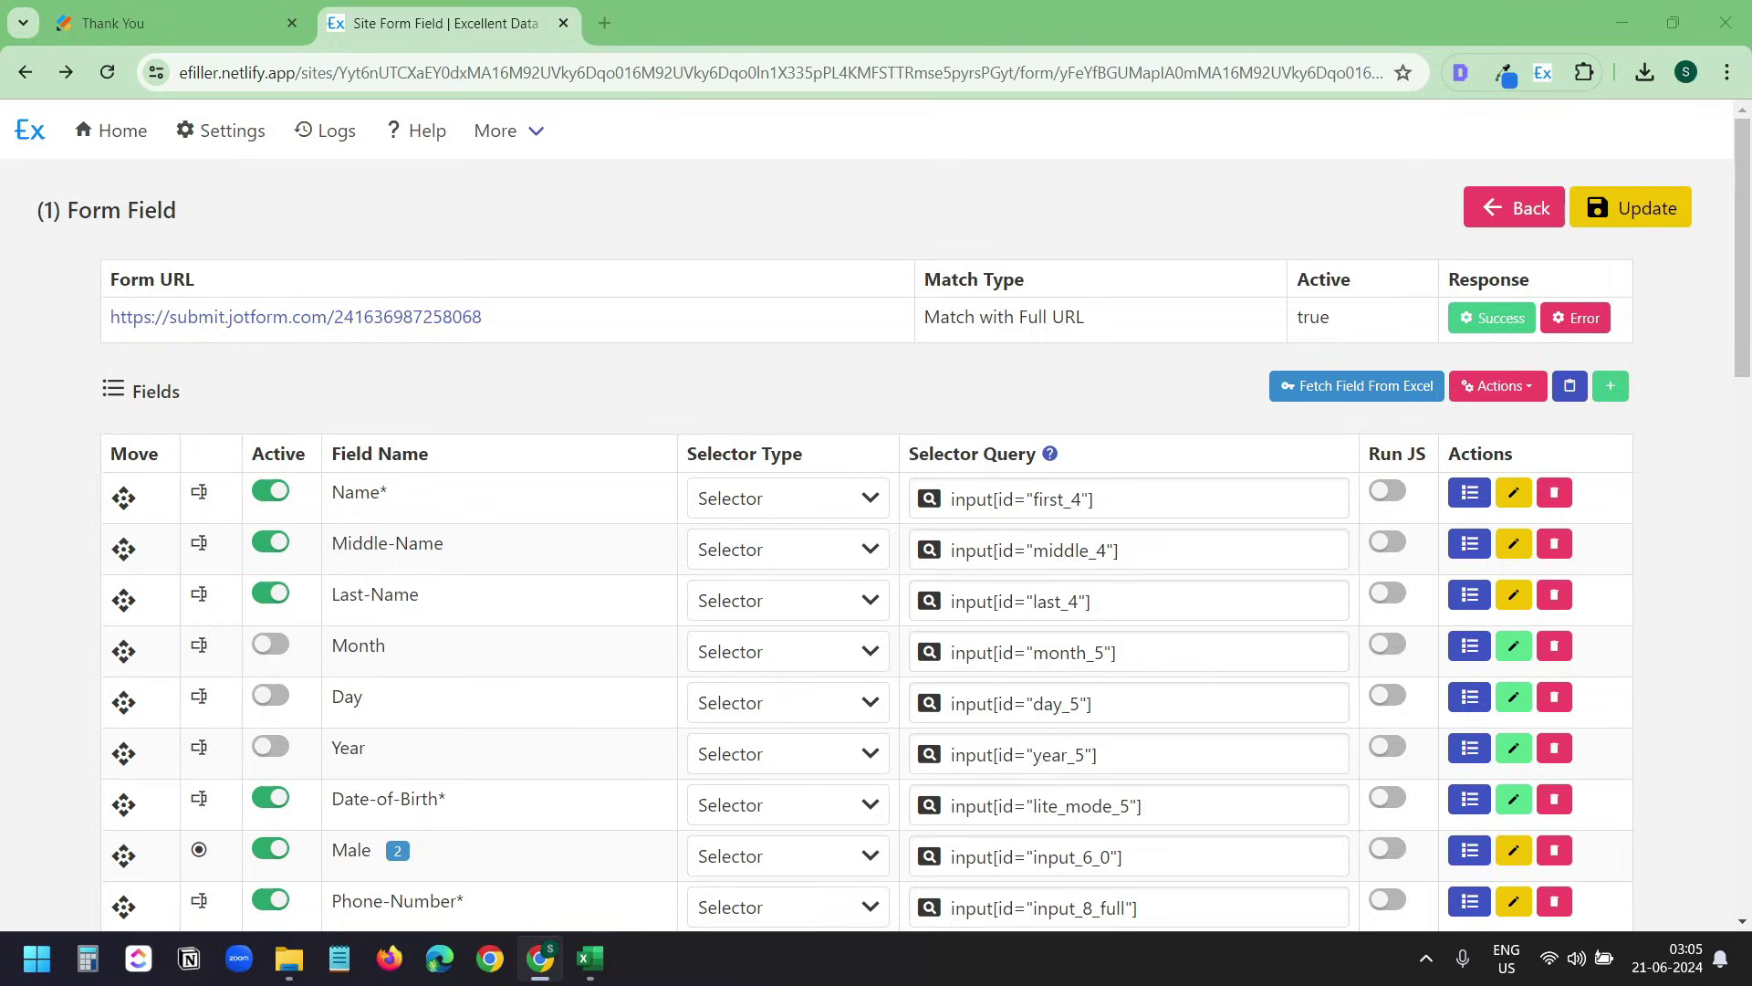
Reload the intake form URL to start auto-submitting rows, skipping ahead twice to reach entry 10 of 20
key("ctrl+shift+Tab")
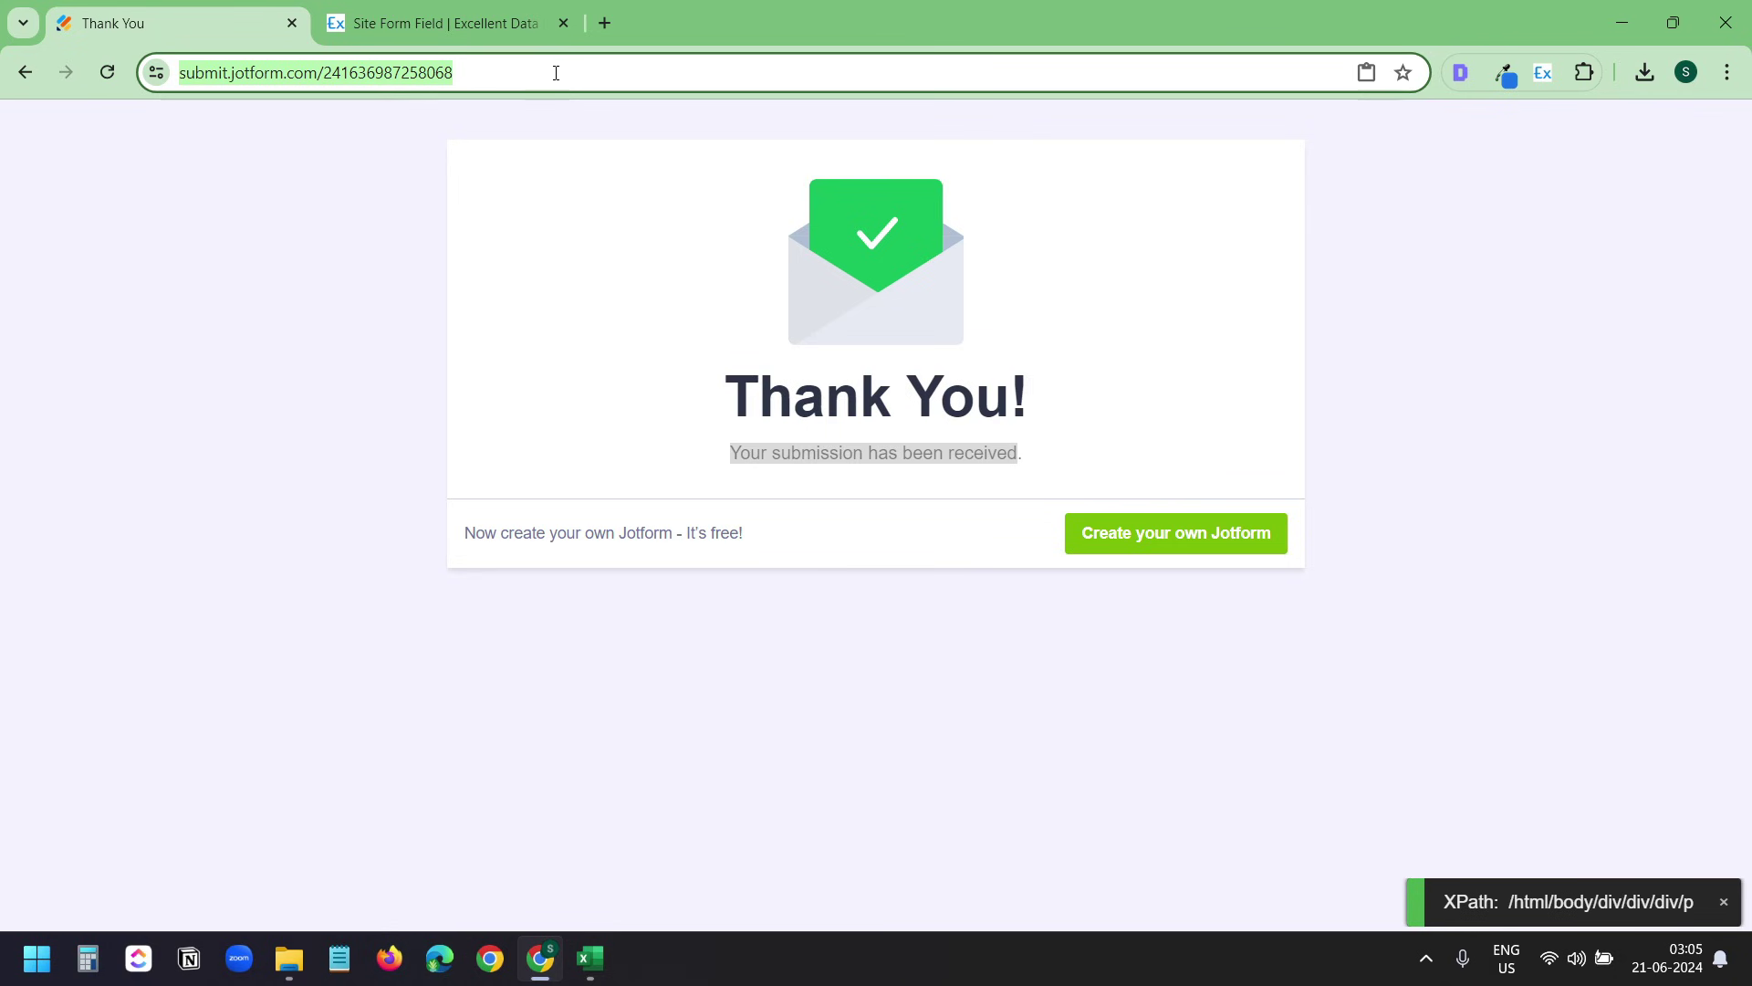
left_click(556, 72)
key("Return")
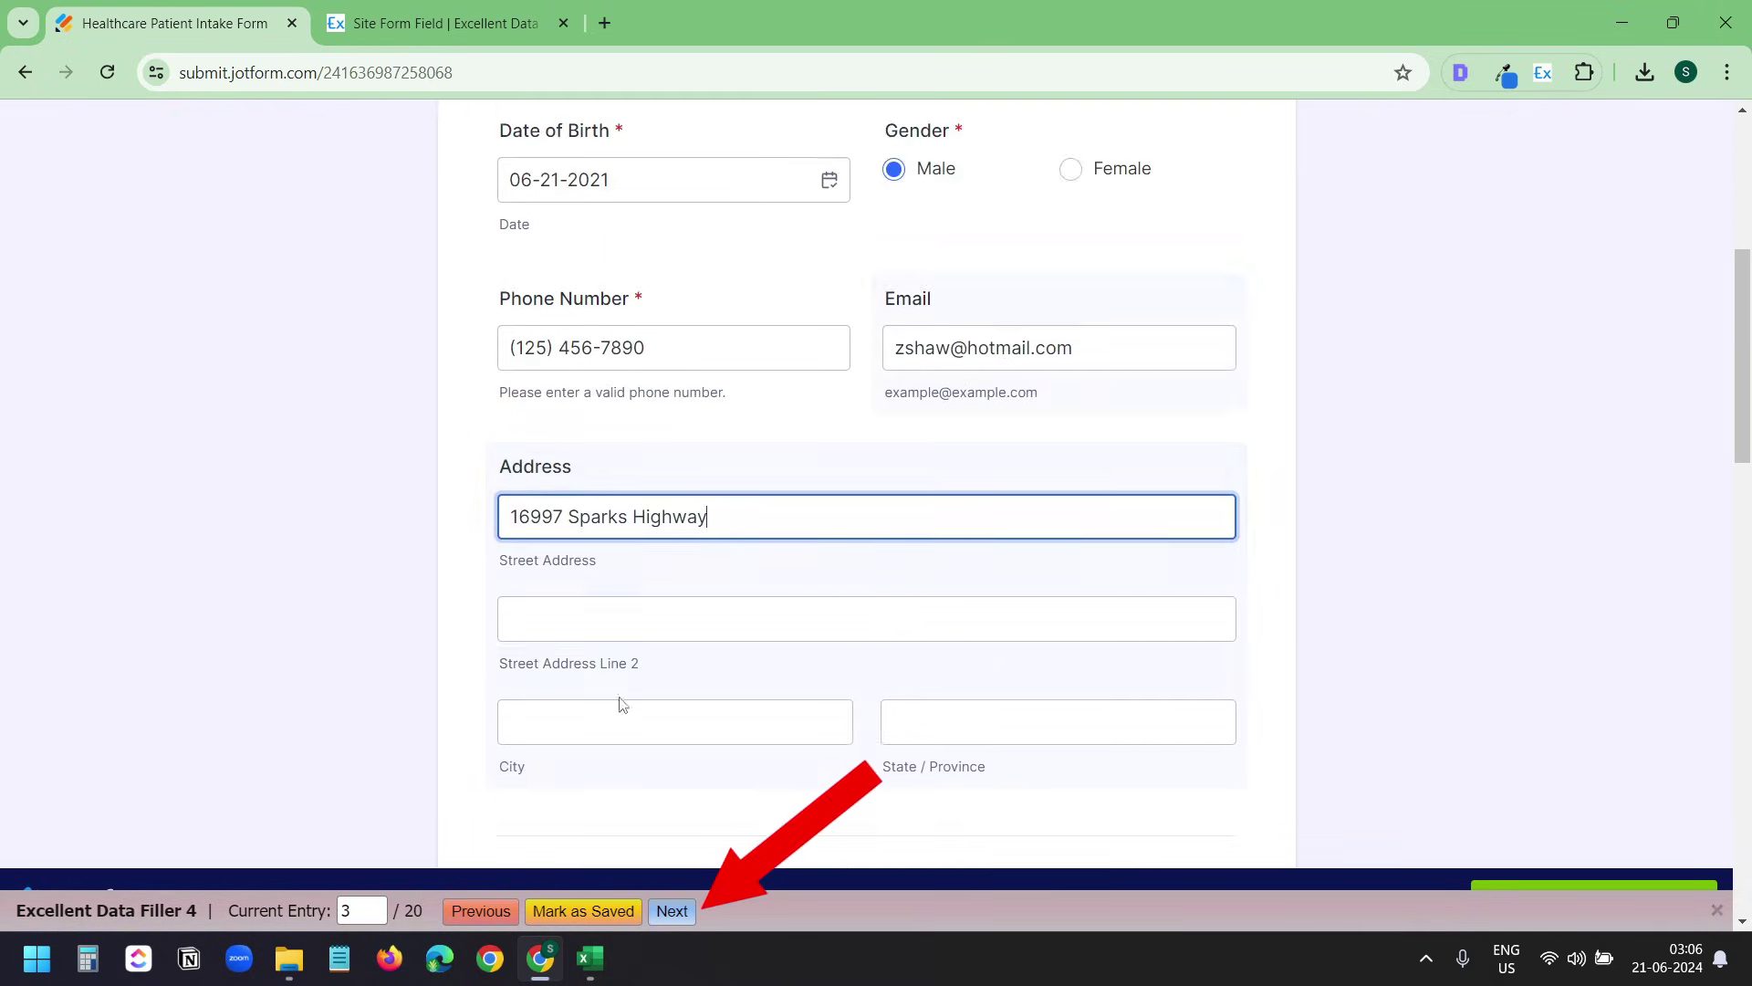
left_click(672, 911)
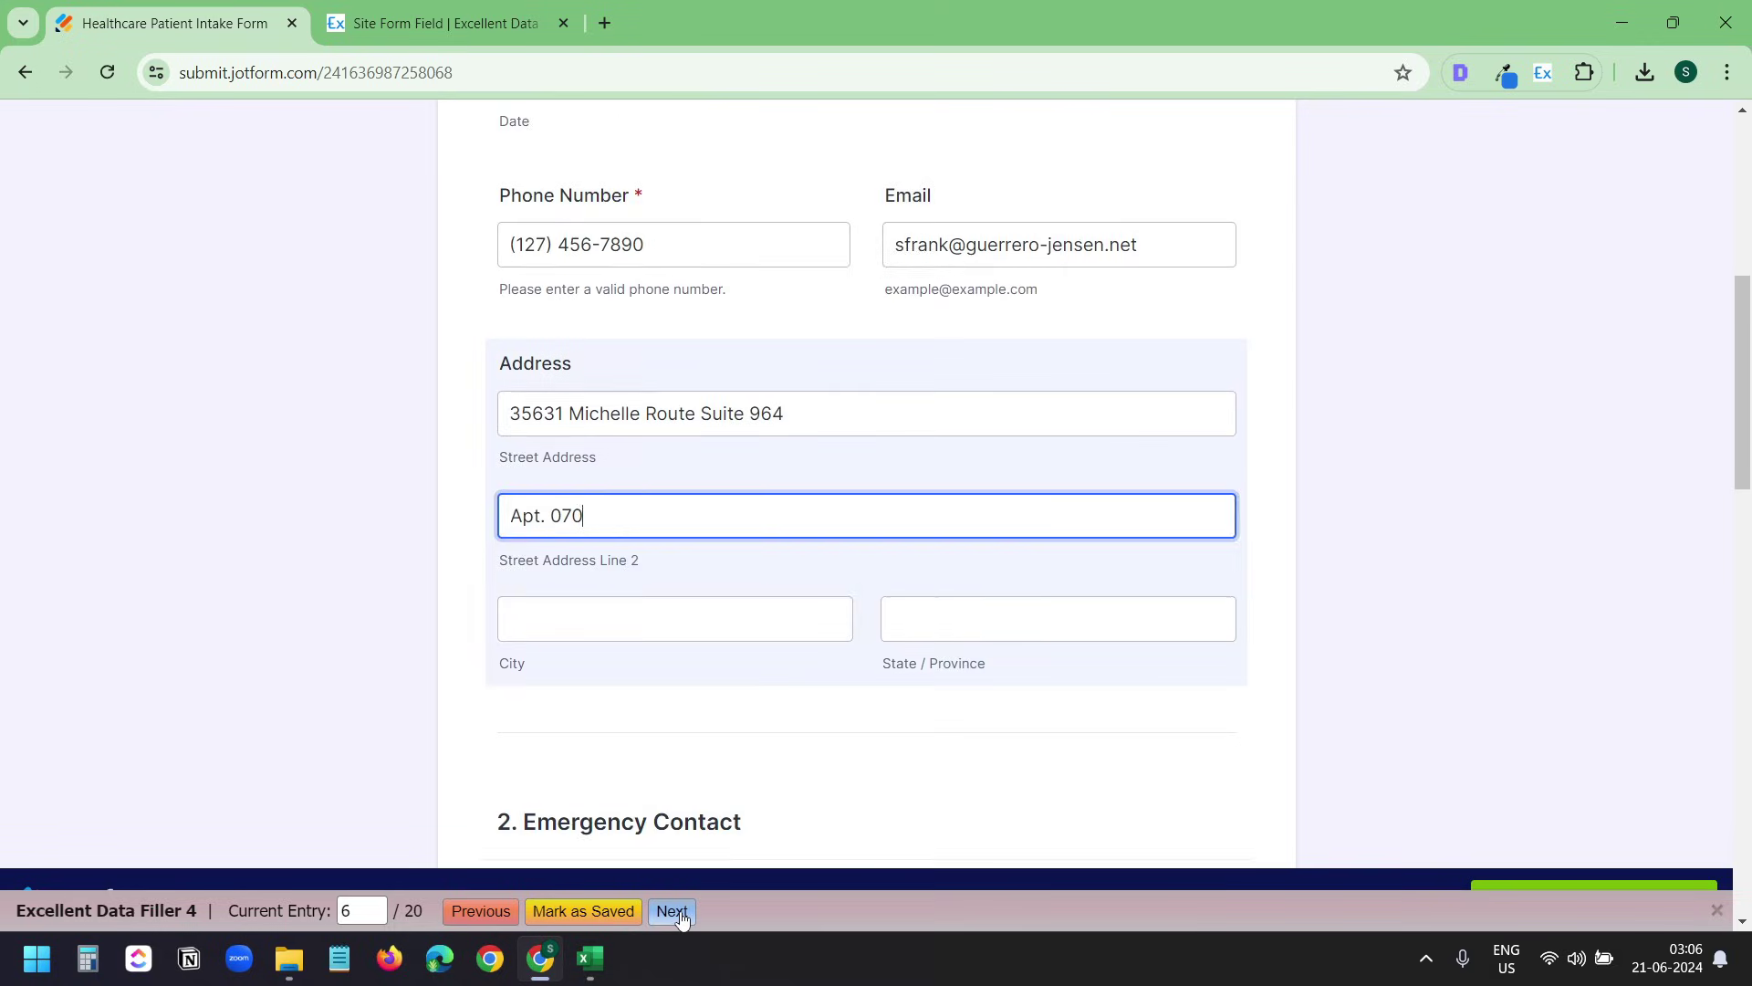
left_click(672, 911)
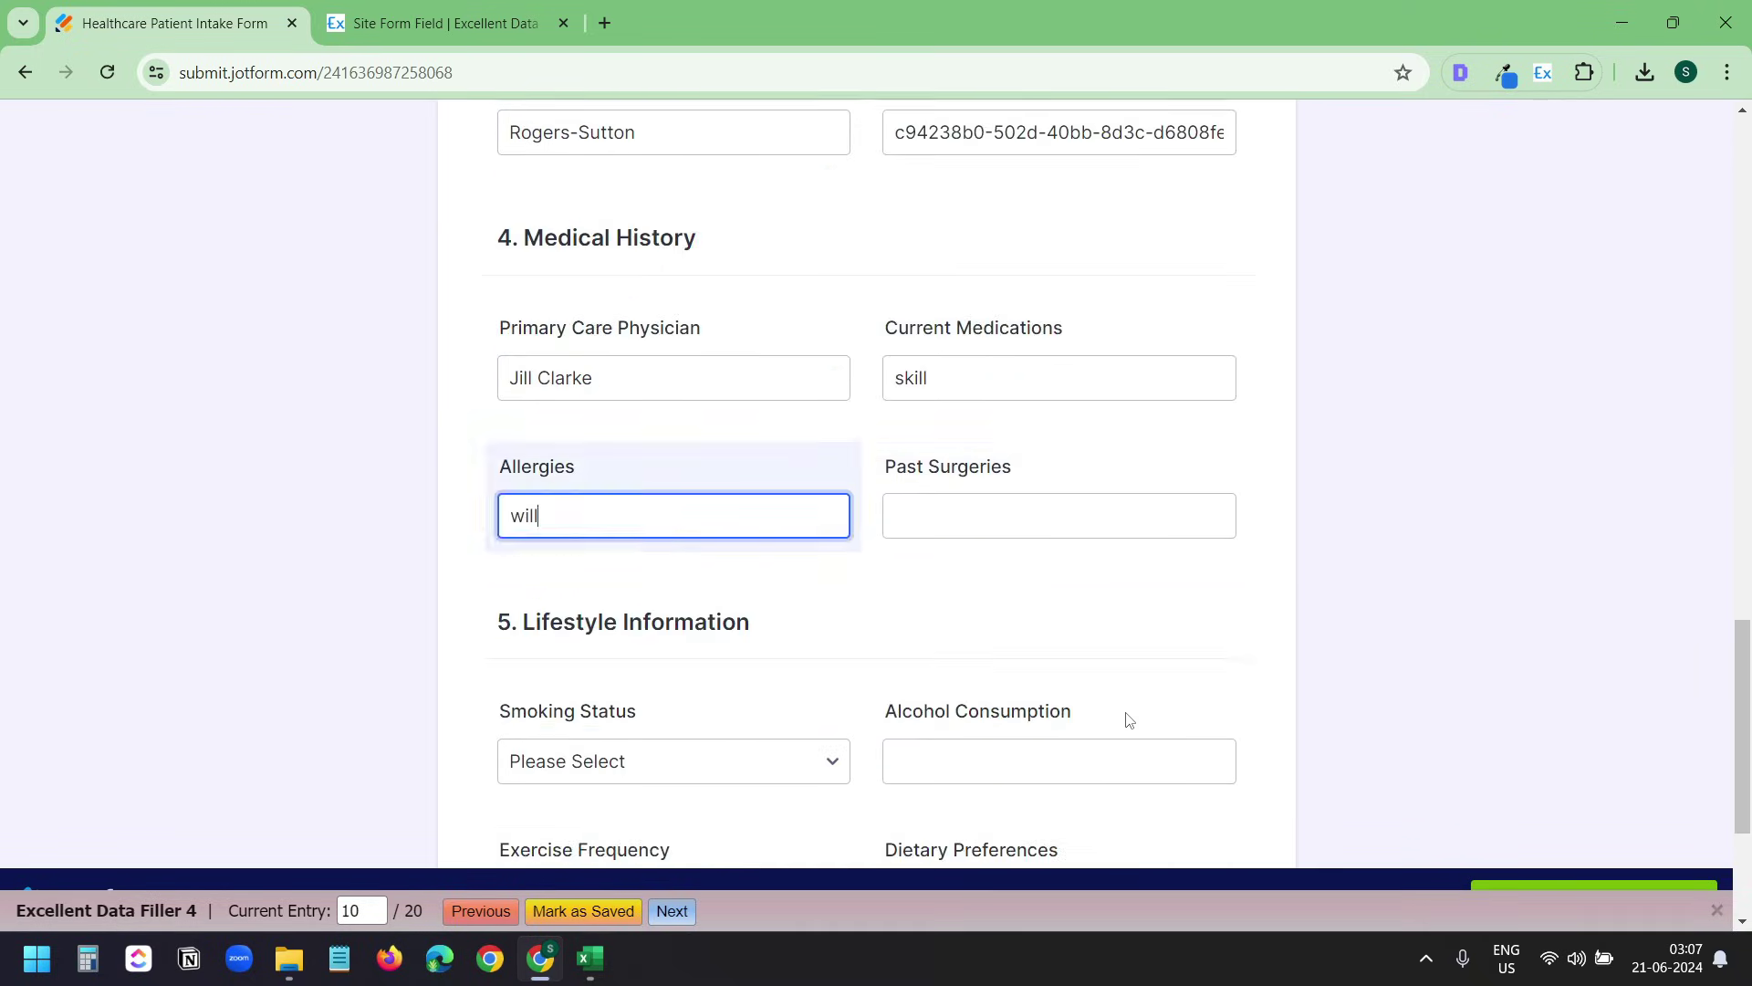
Switch from the patient intake form to the Excellent Data Filler site page
left_click(604, 23)
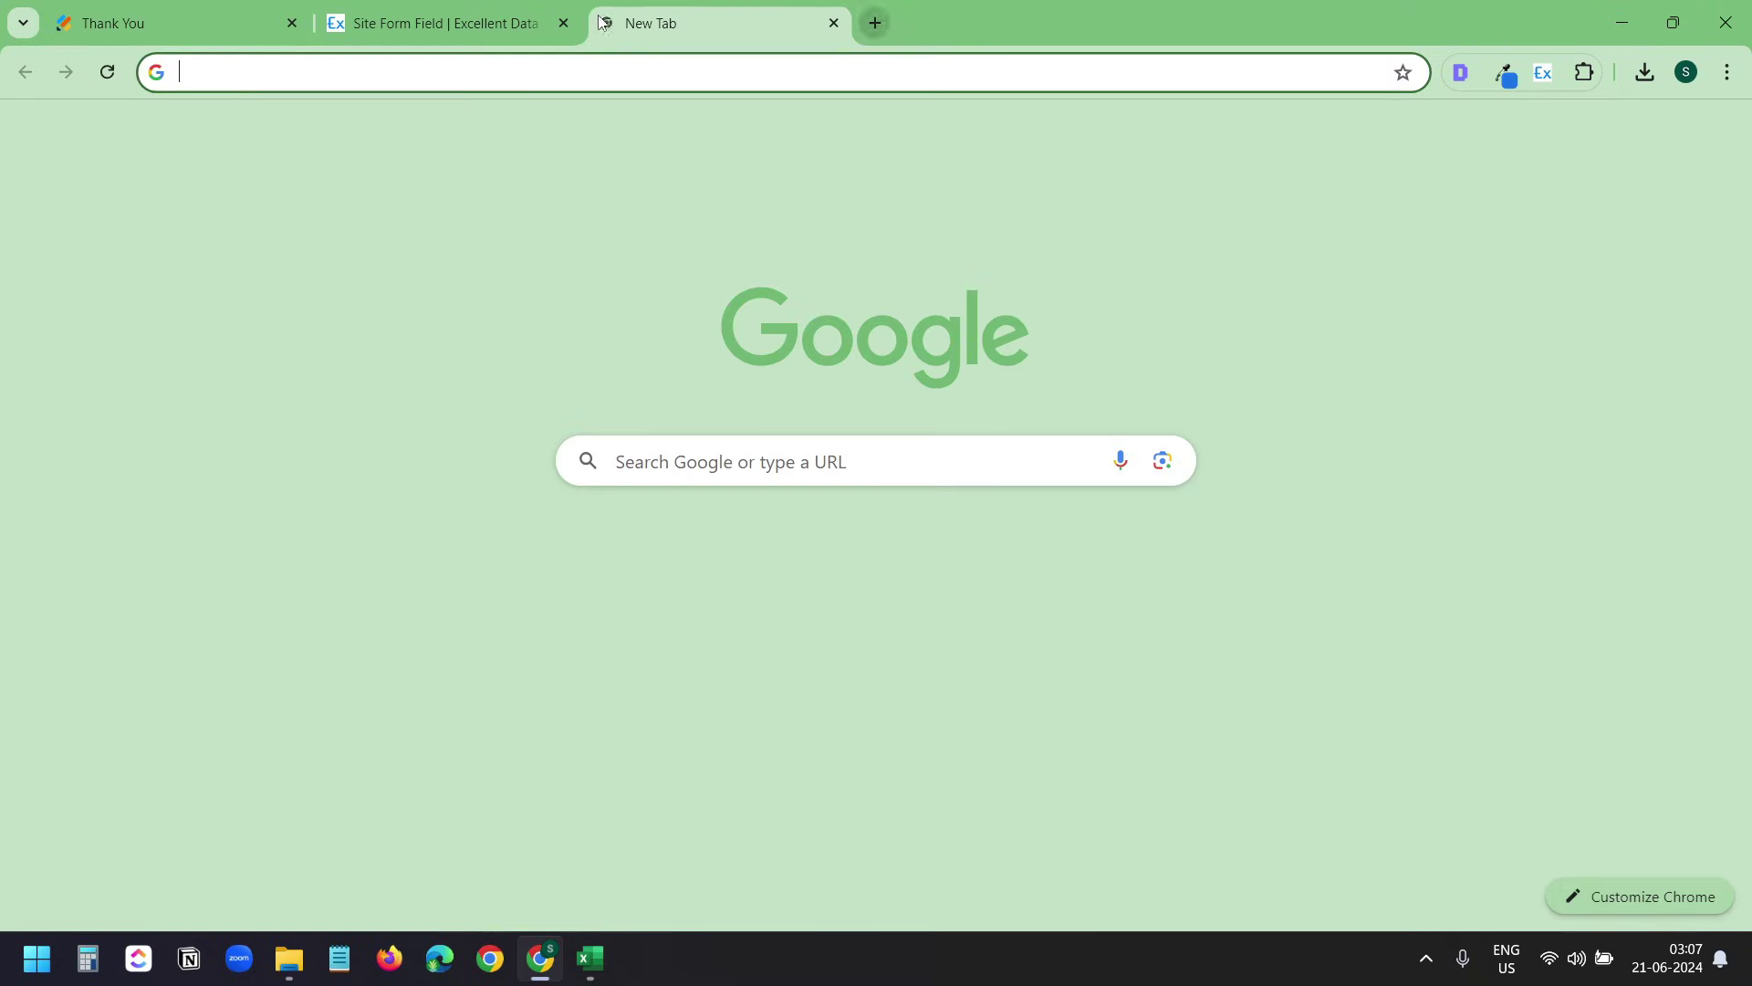
left_click(148, 5)
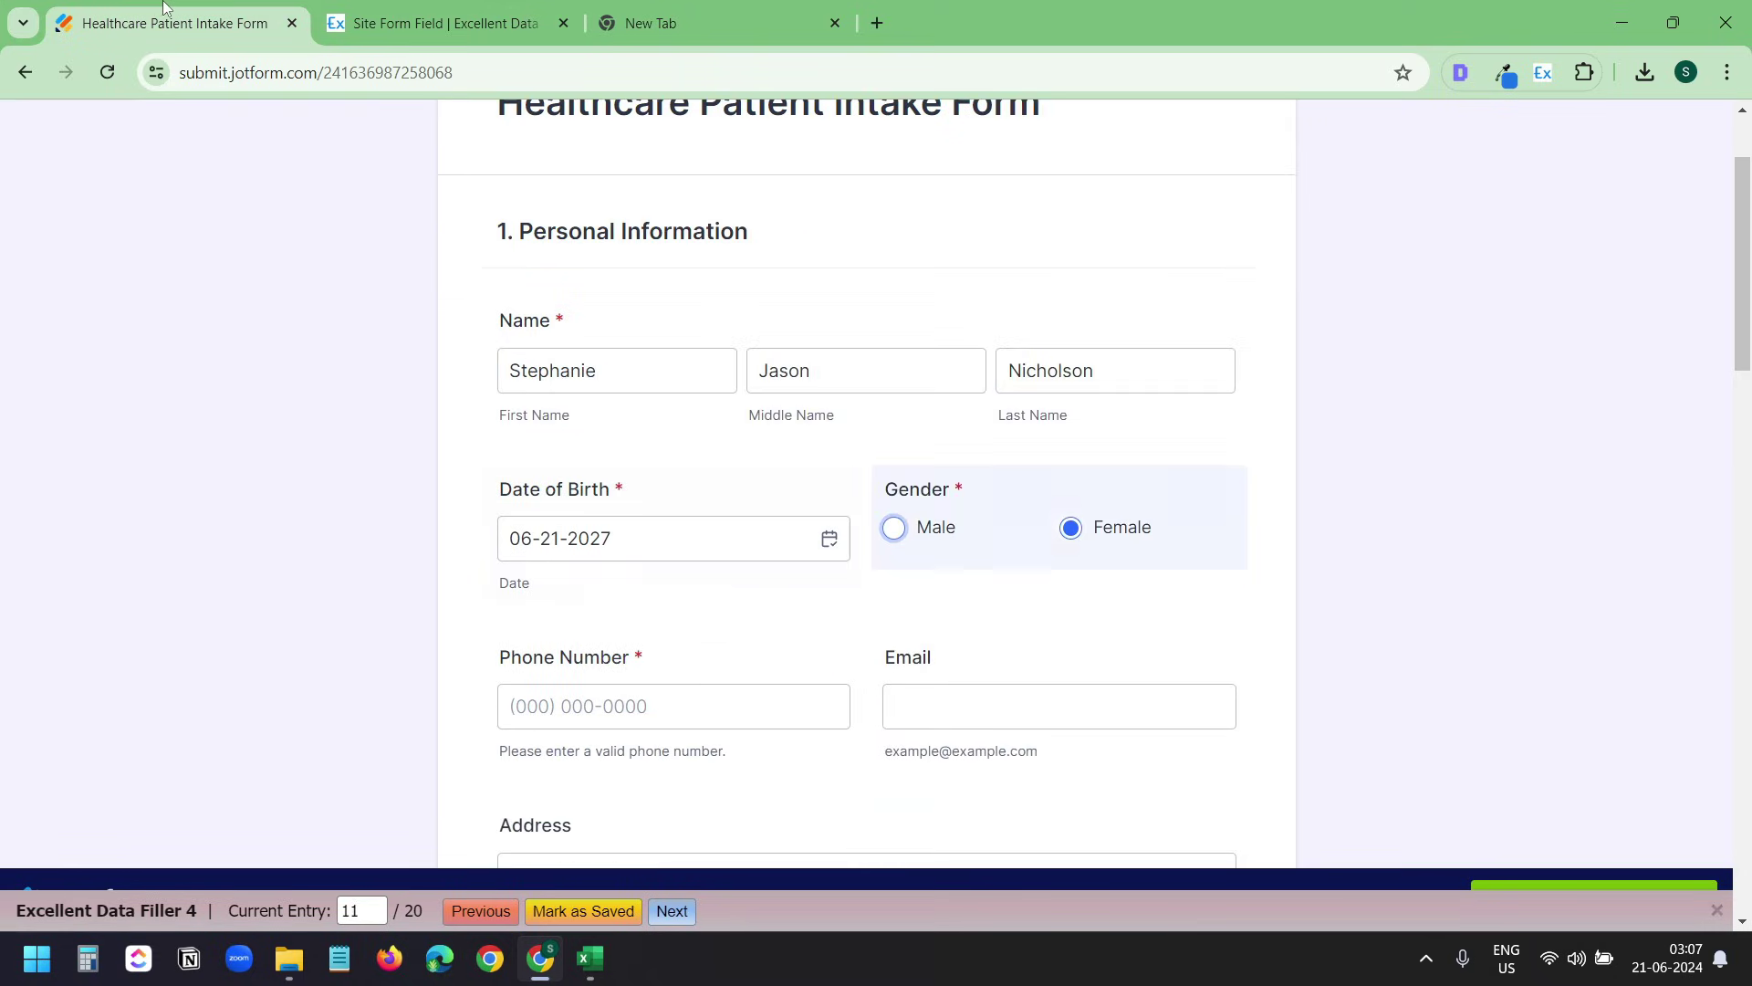
left_click(438, 23)
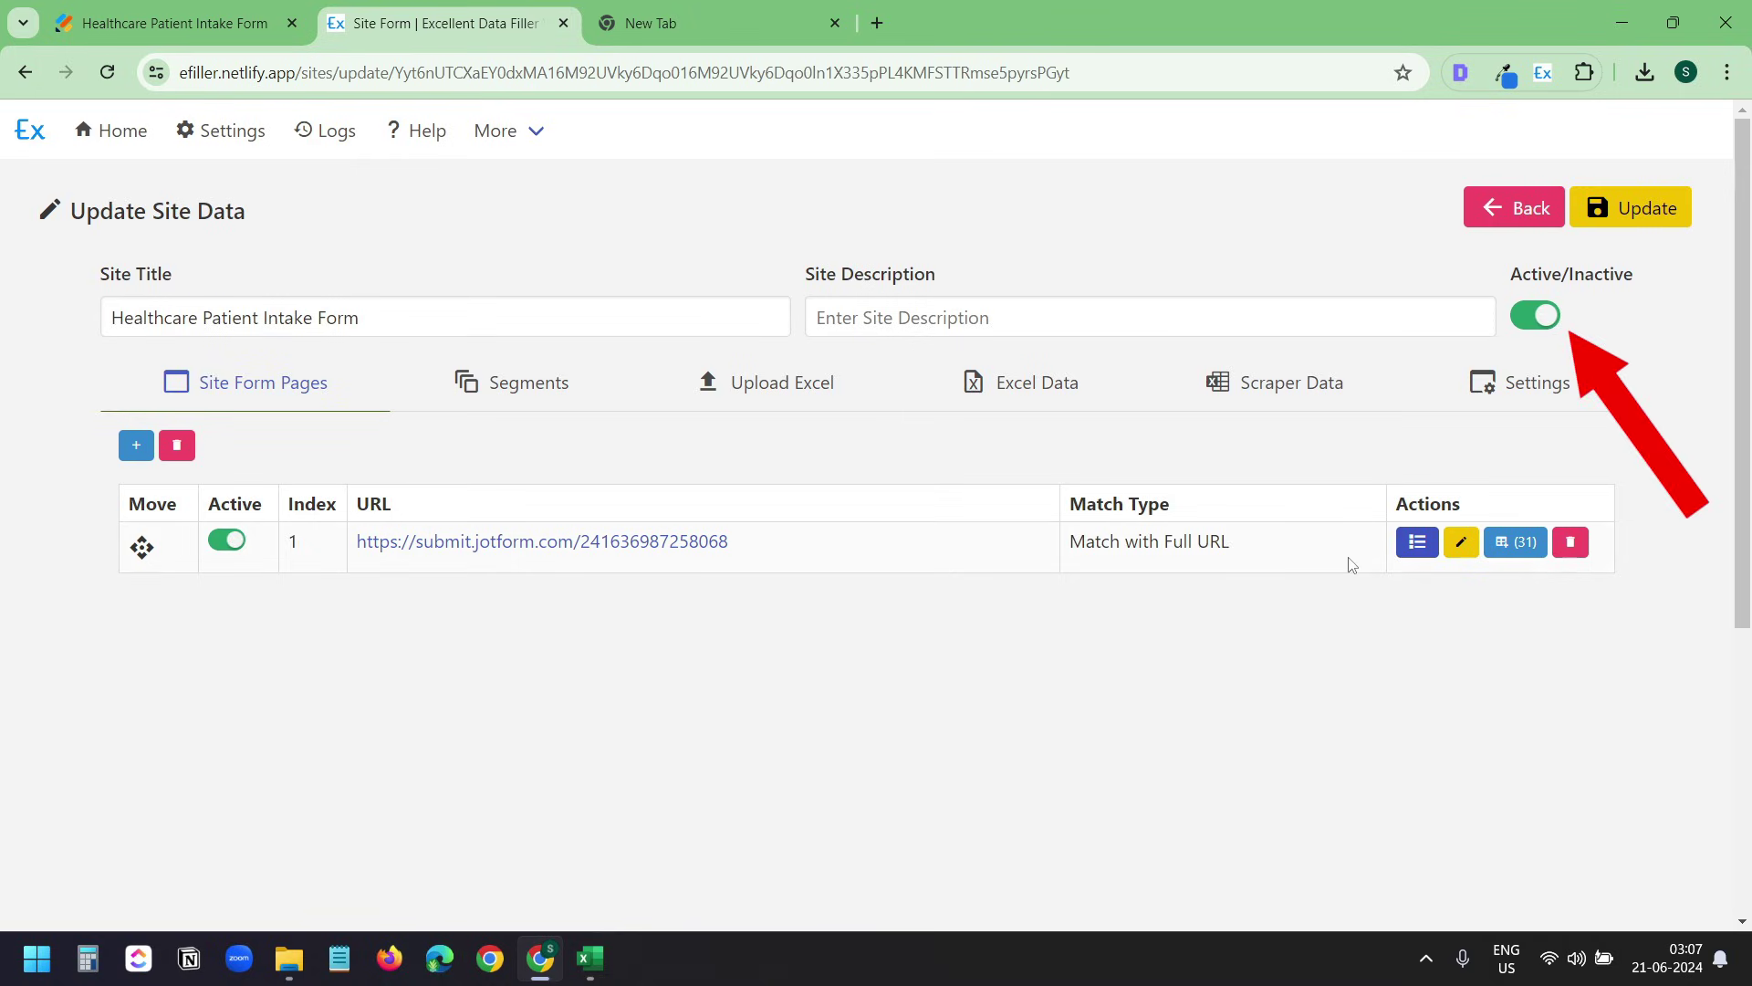
Toggle the patient intake site inactive and back to active, then show its Excel rows with statuses
left_click(1536, 320)
left_click(1535, 320)
left_click(1536, 319)
left_click(1535, 320)
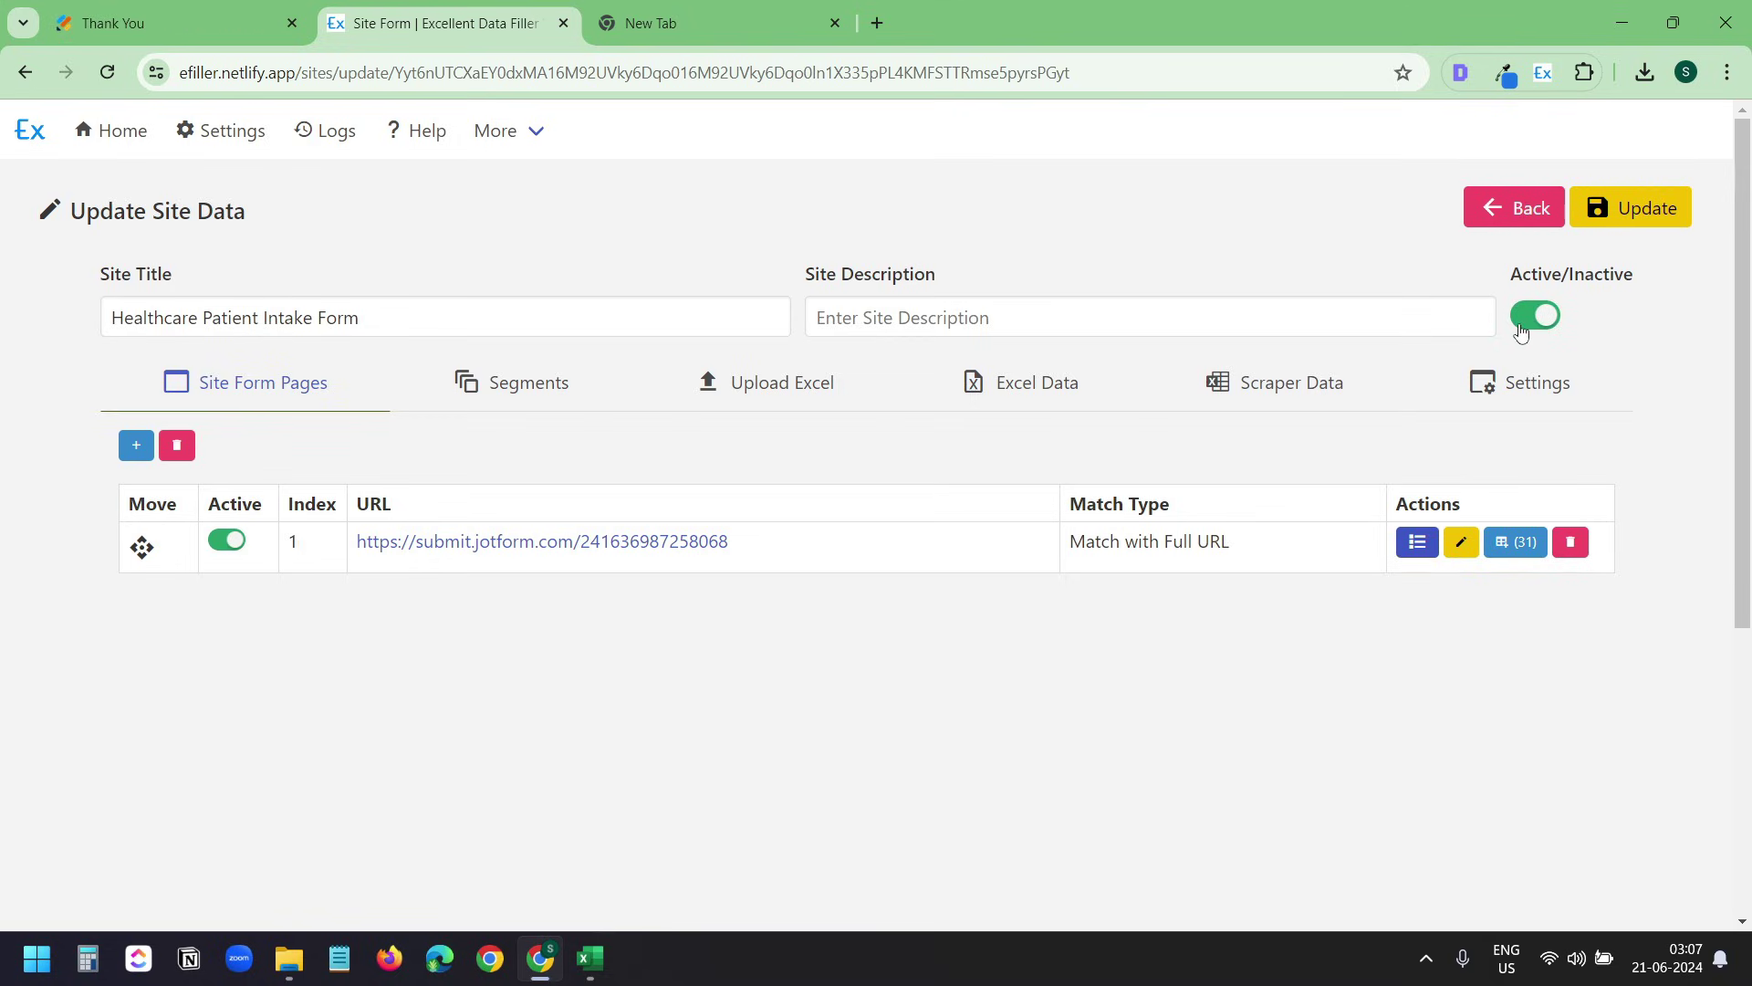
left_click(1037, 397)
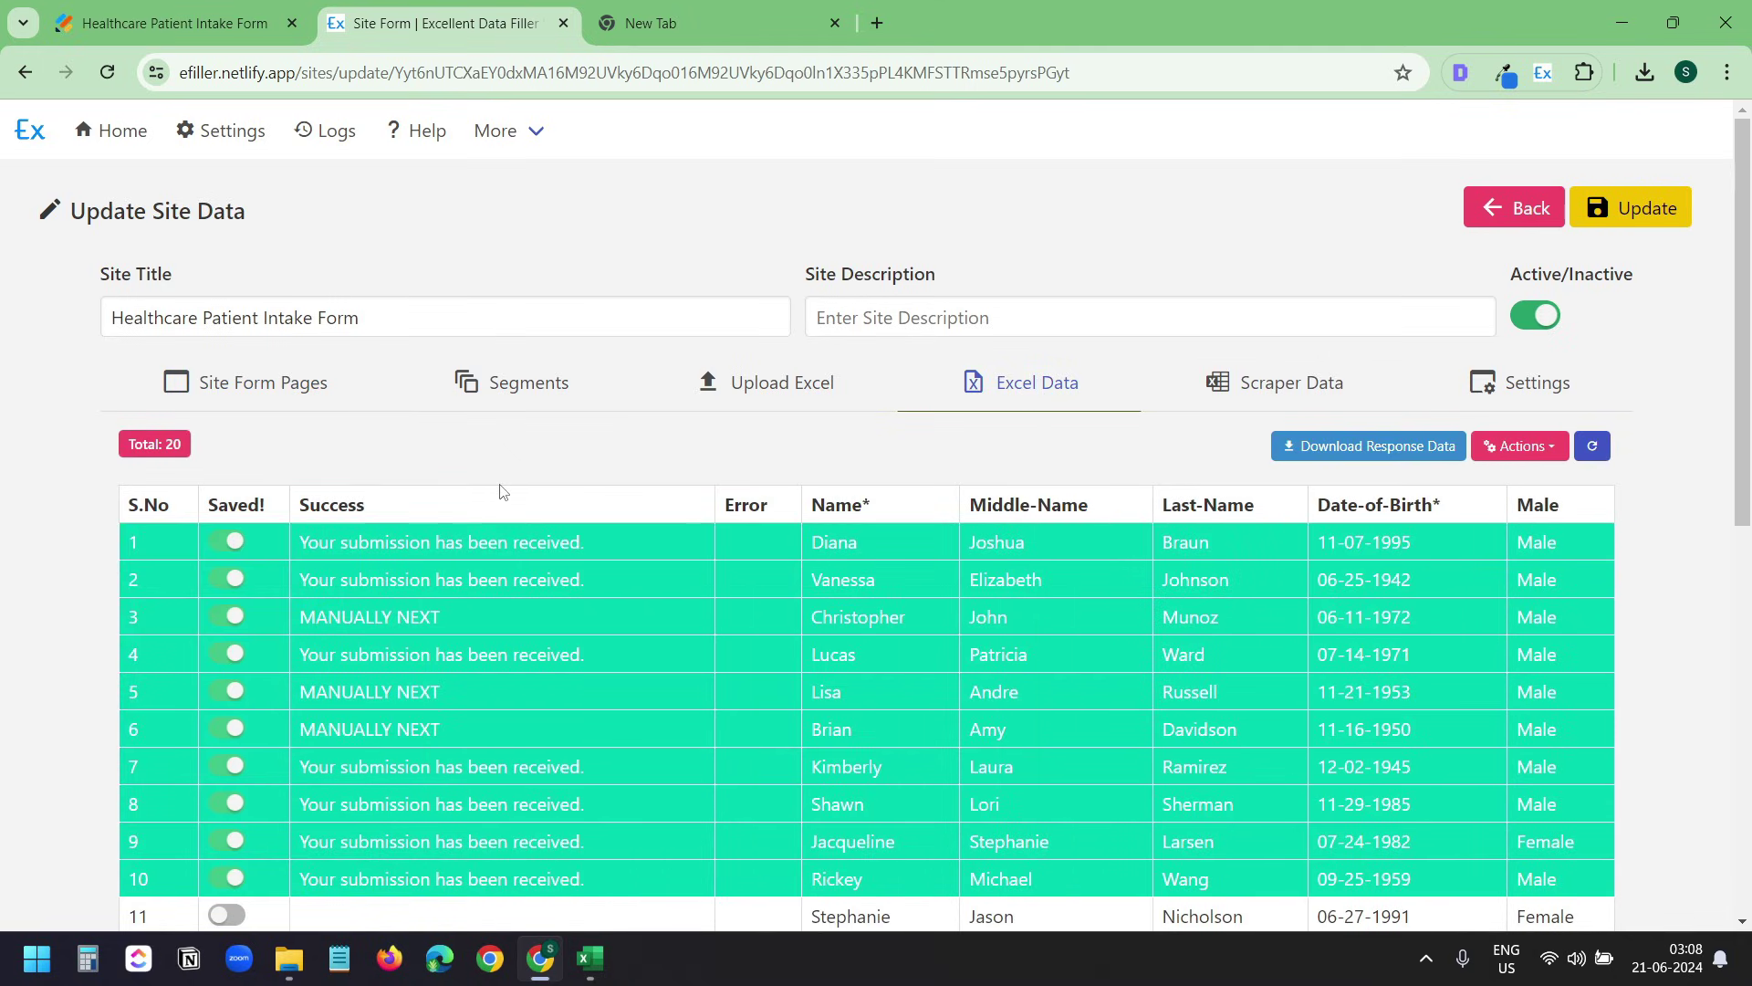
Switch off the Saved toggles for rows 3, 5 and 6, and switch on row 15's Saved toggle
scroll(500, 493, "down", 3)
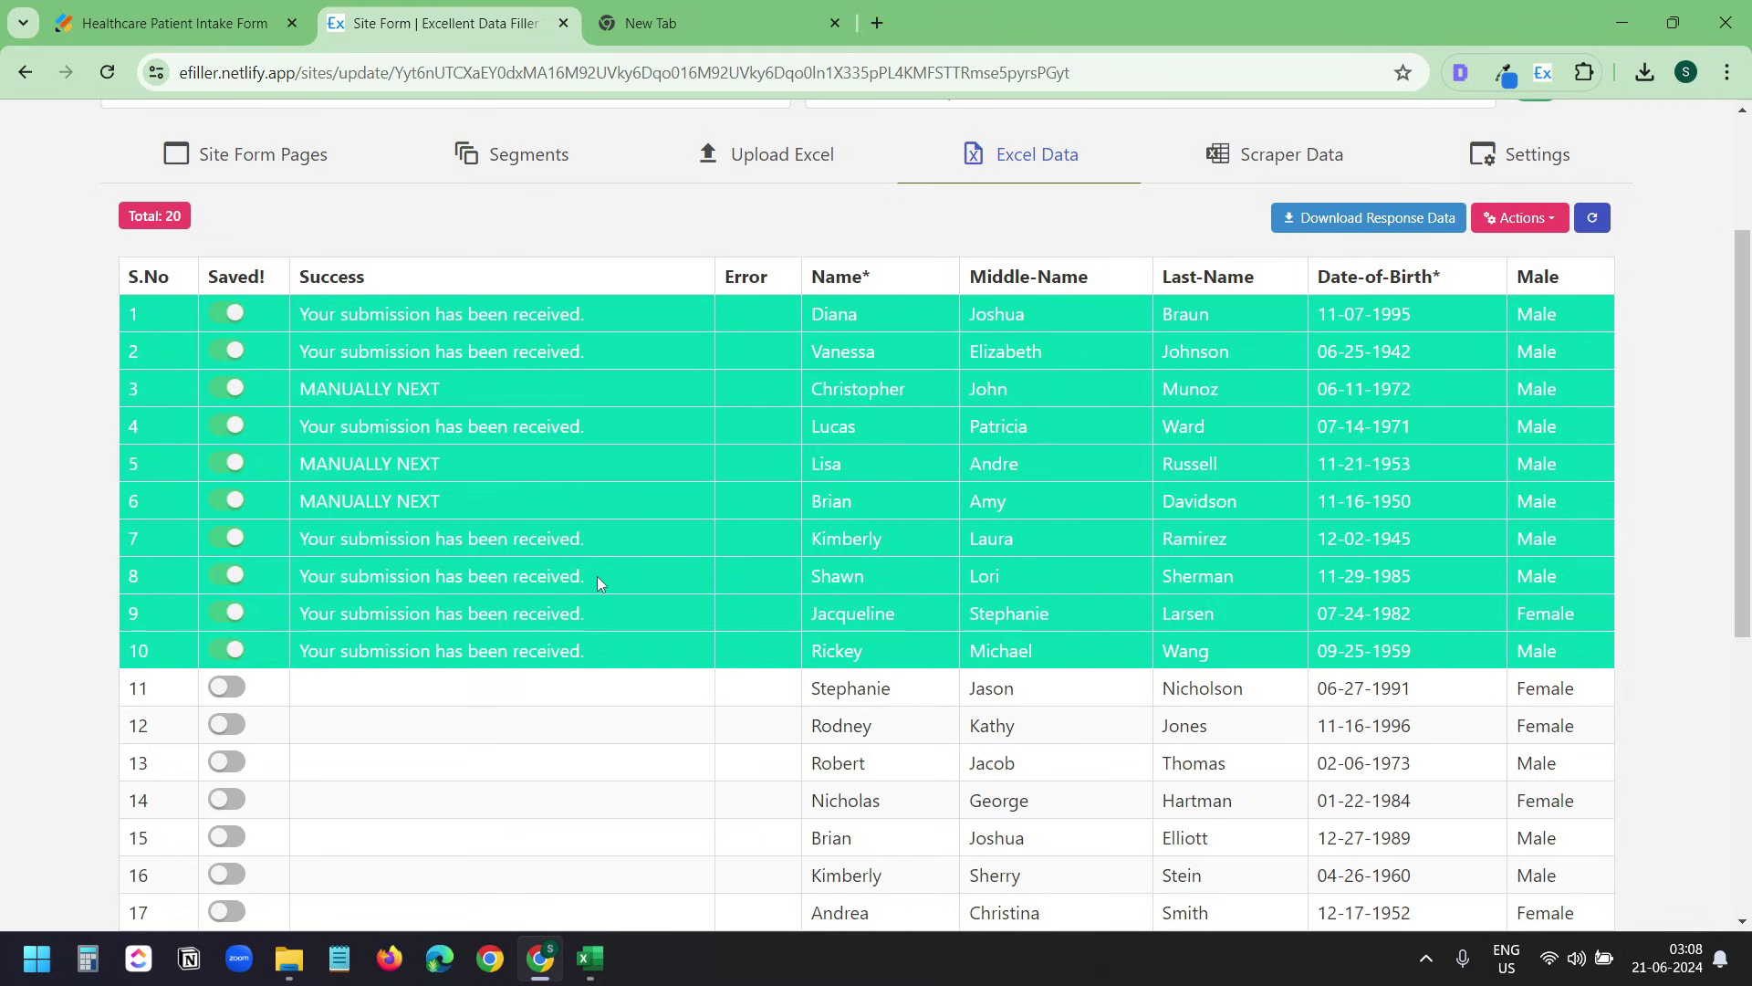
scroll(597, 577, "up", 1)
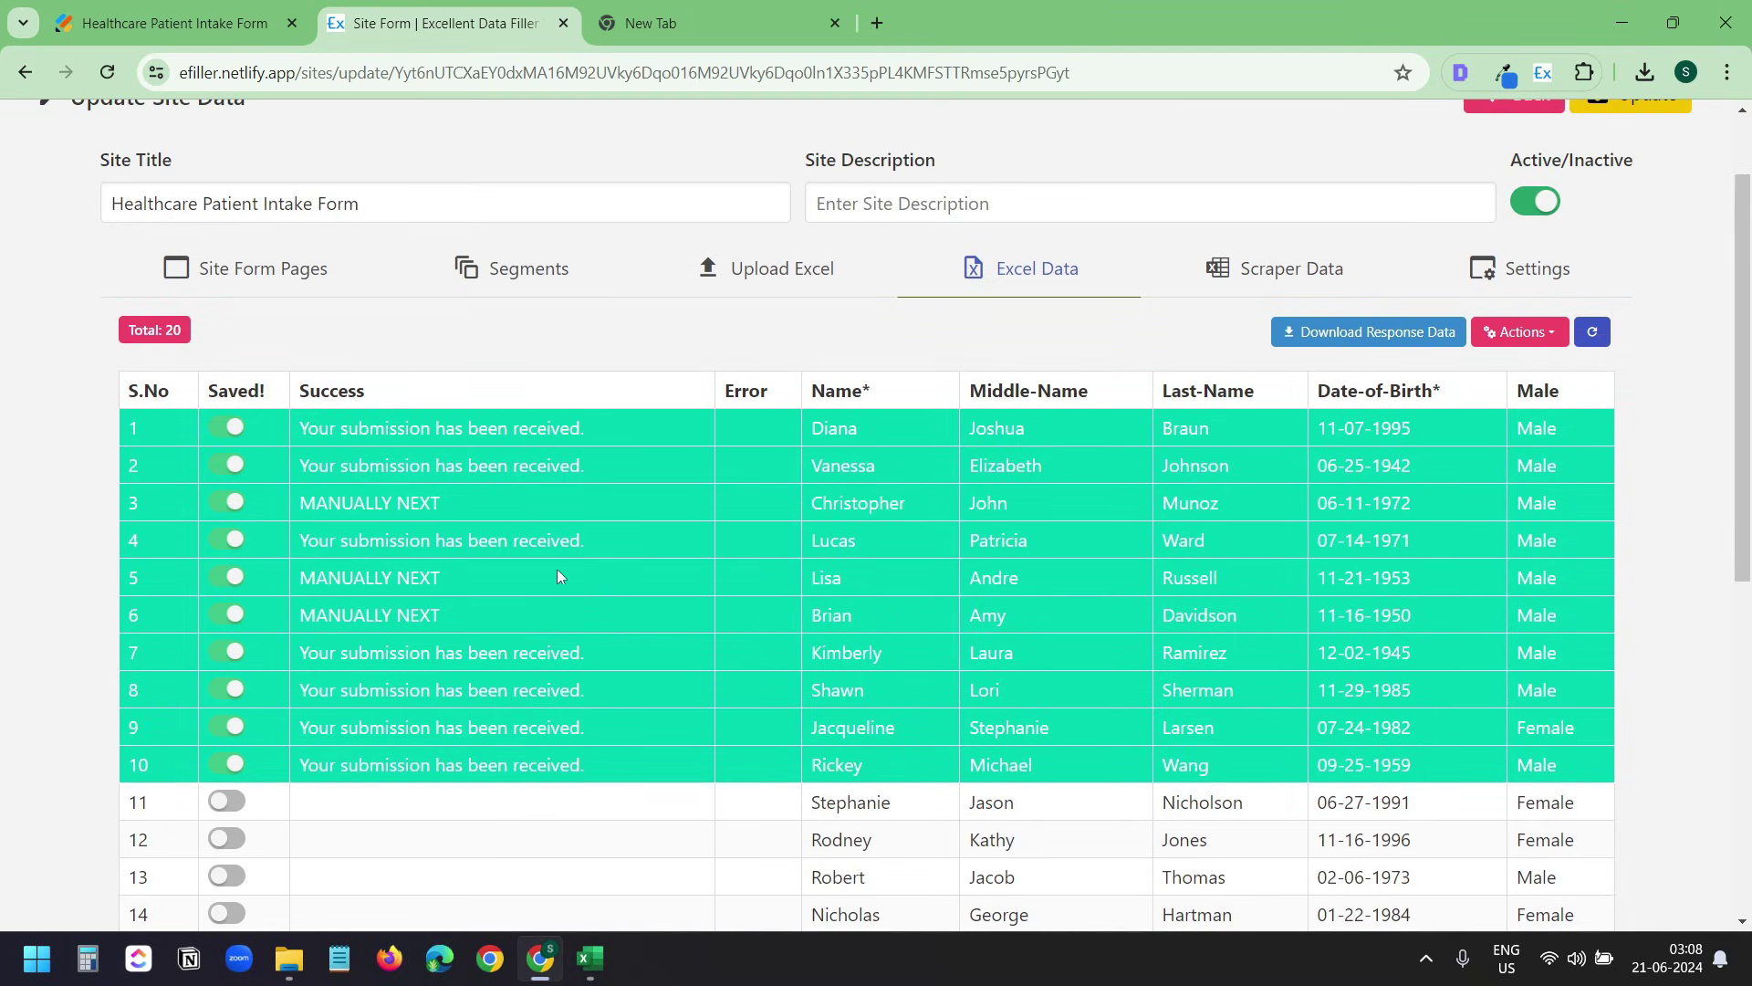
left_click(227, 502)
left_click(233, 583)
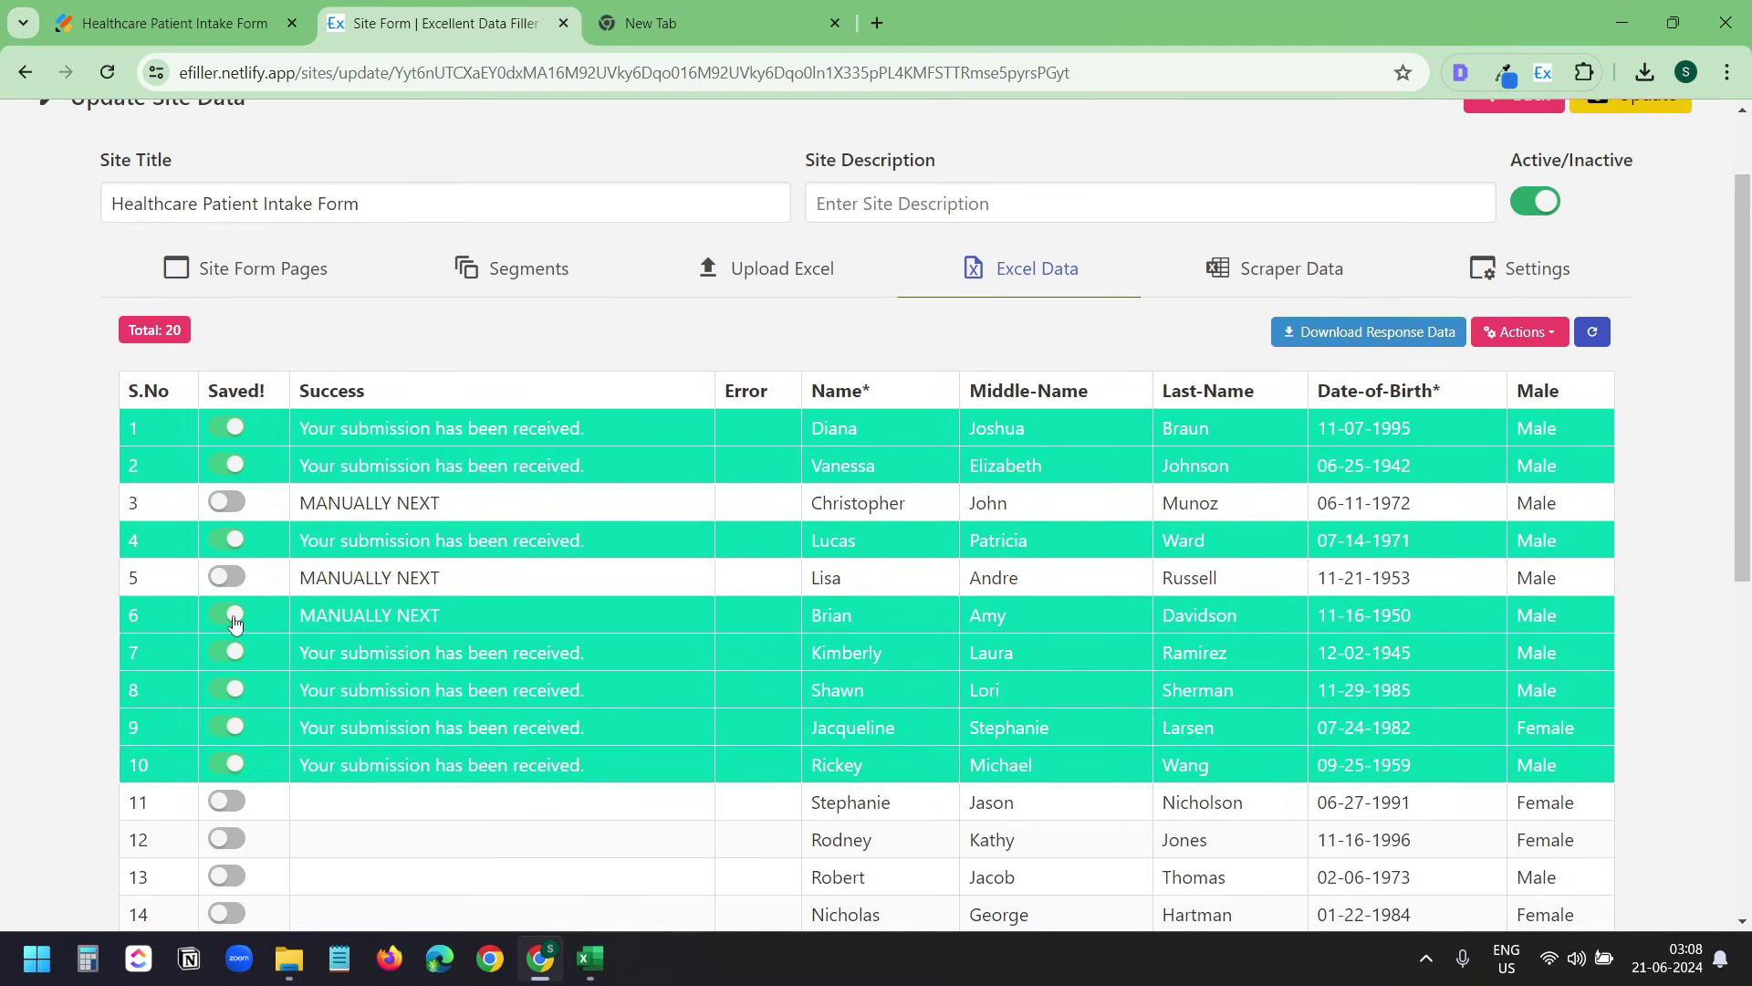
left_click(234, 617)
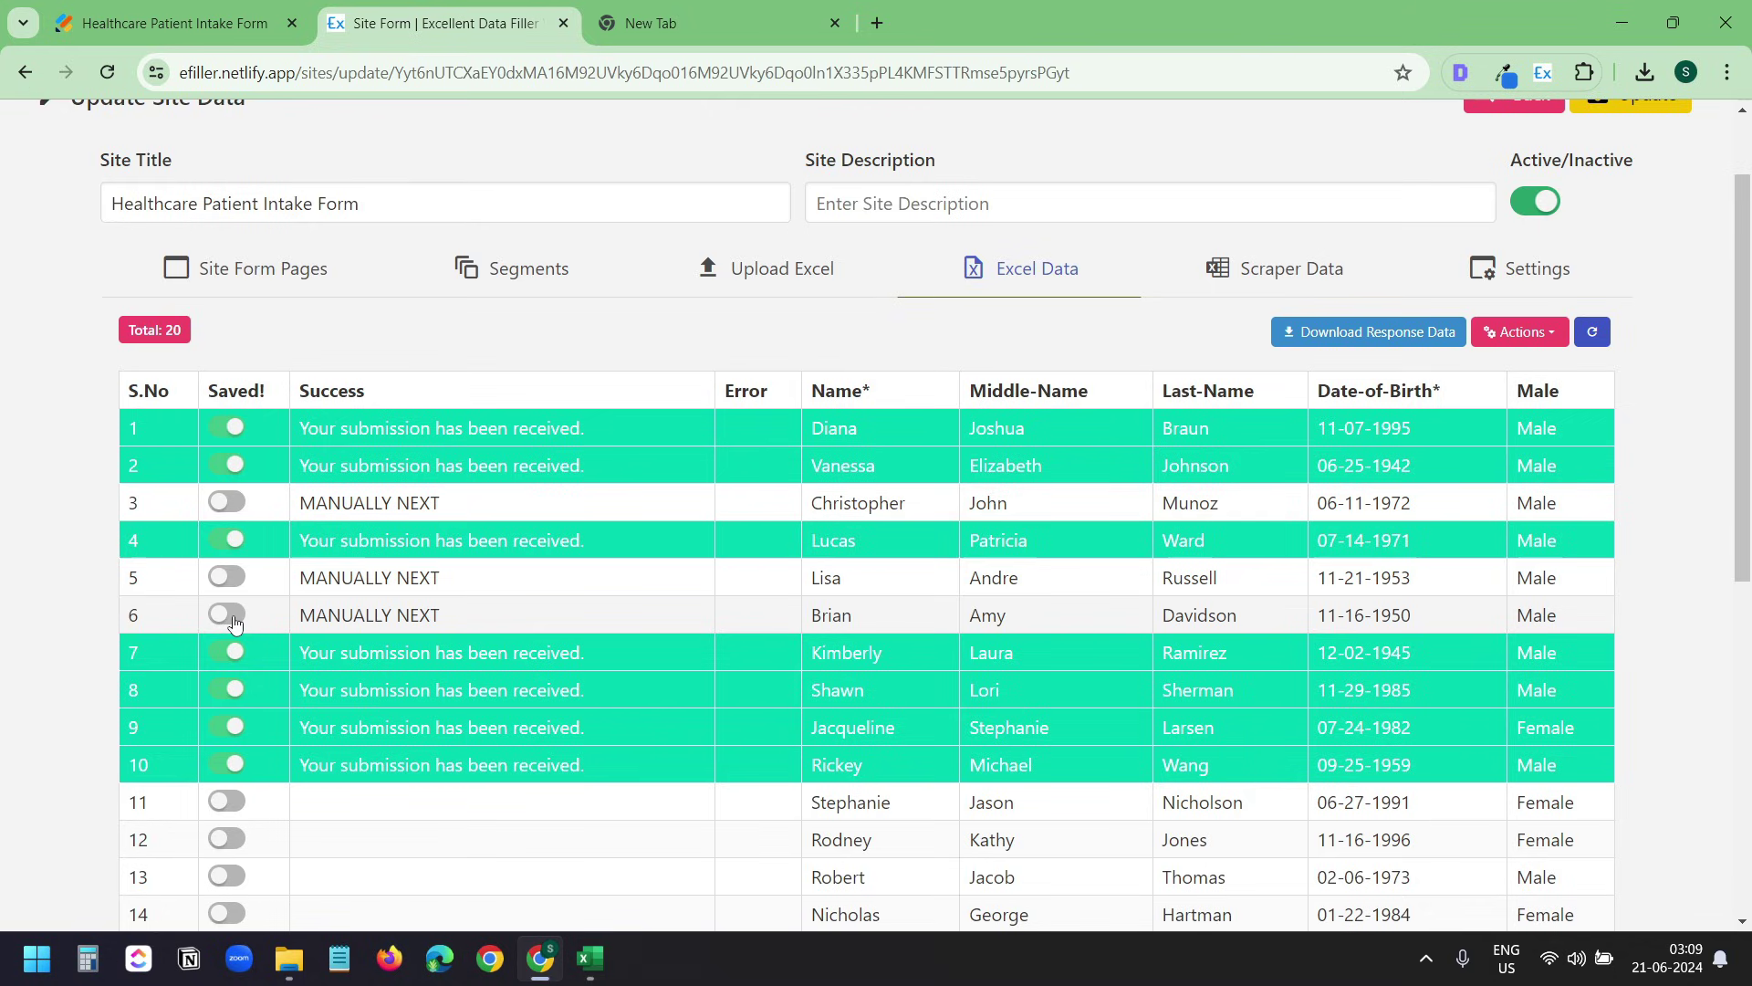
scroll(697, 594, "down", 3)
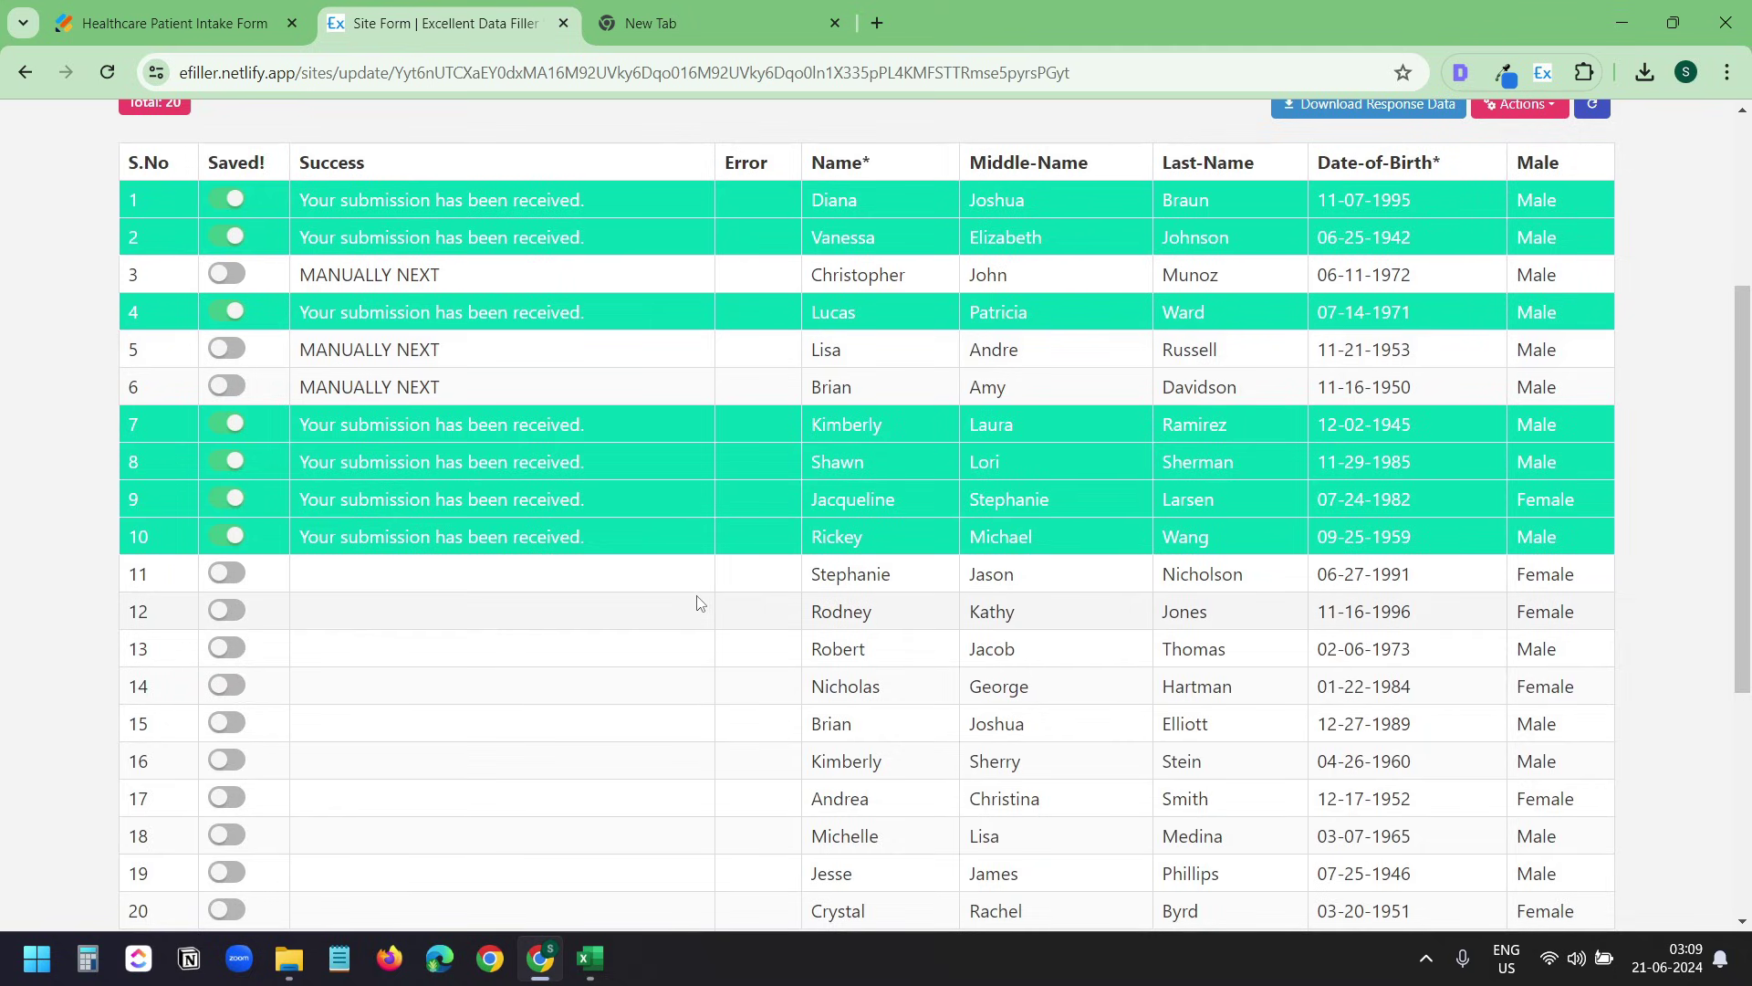
left_click(235, 728)
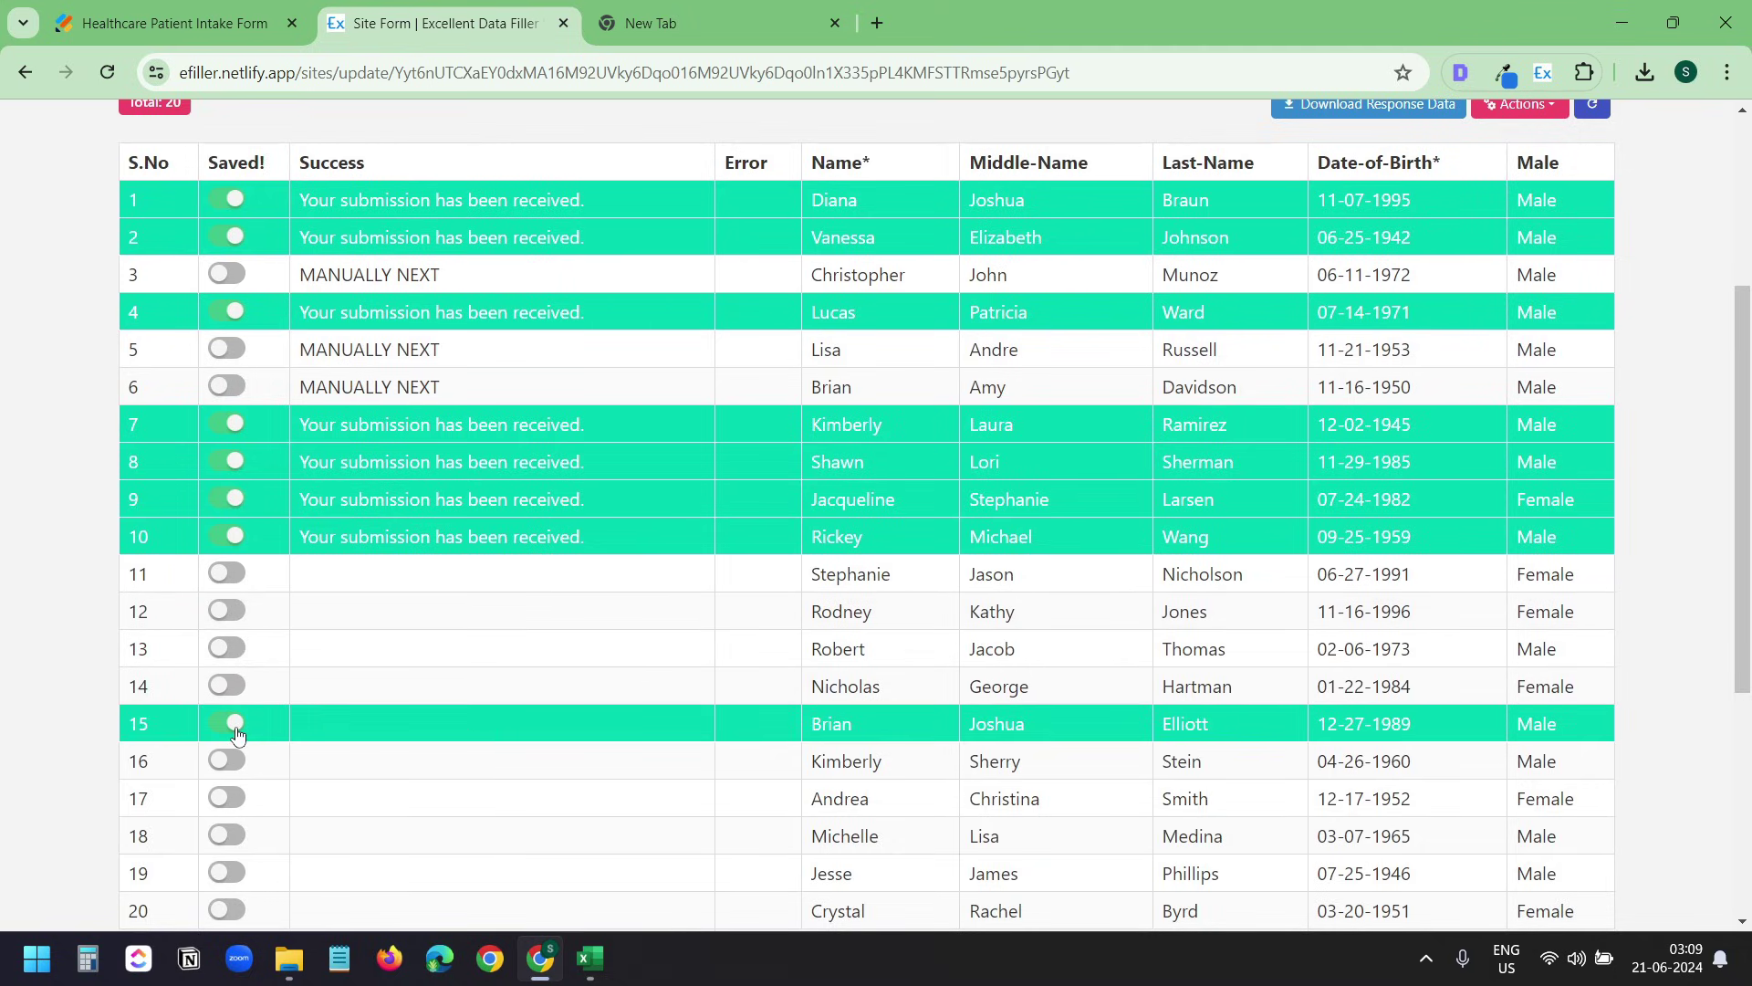
scroll(710, 464, "up", 3)
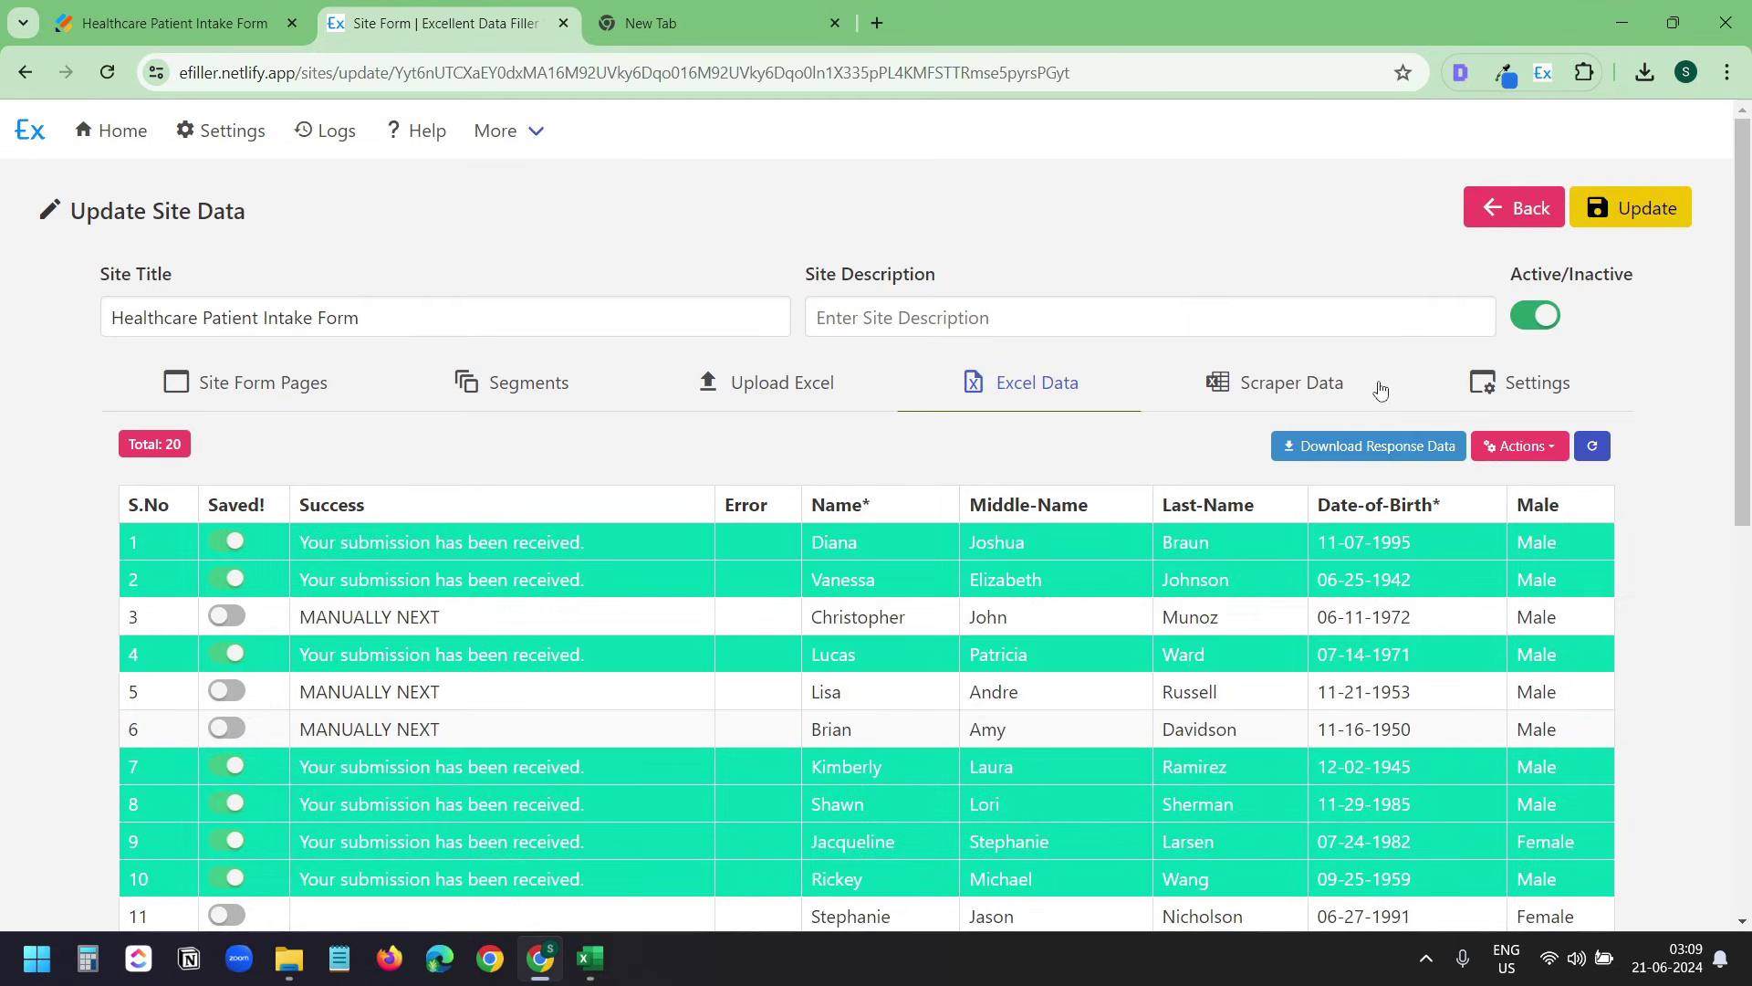
Enable 'When Excel Data not found… Stop Form Filler' in the site's Settings
left_click(1551, 389)
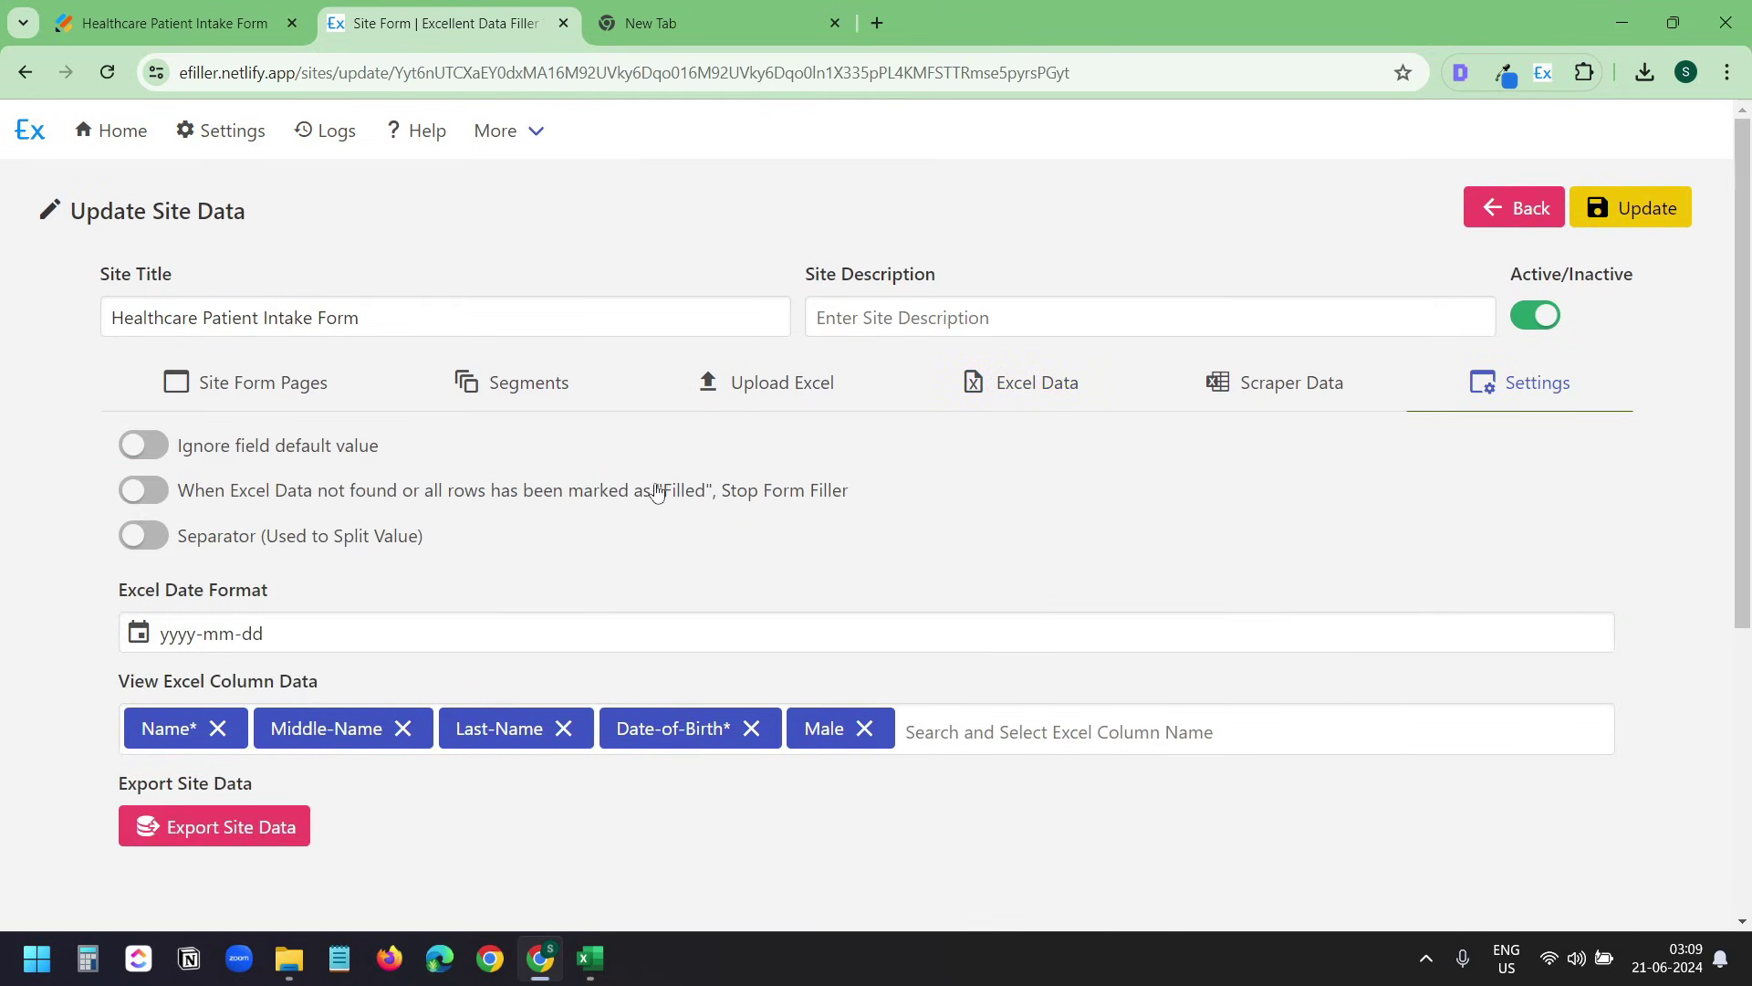
left_click(146, 495)
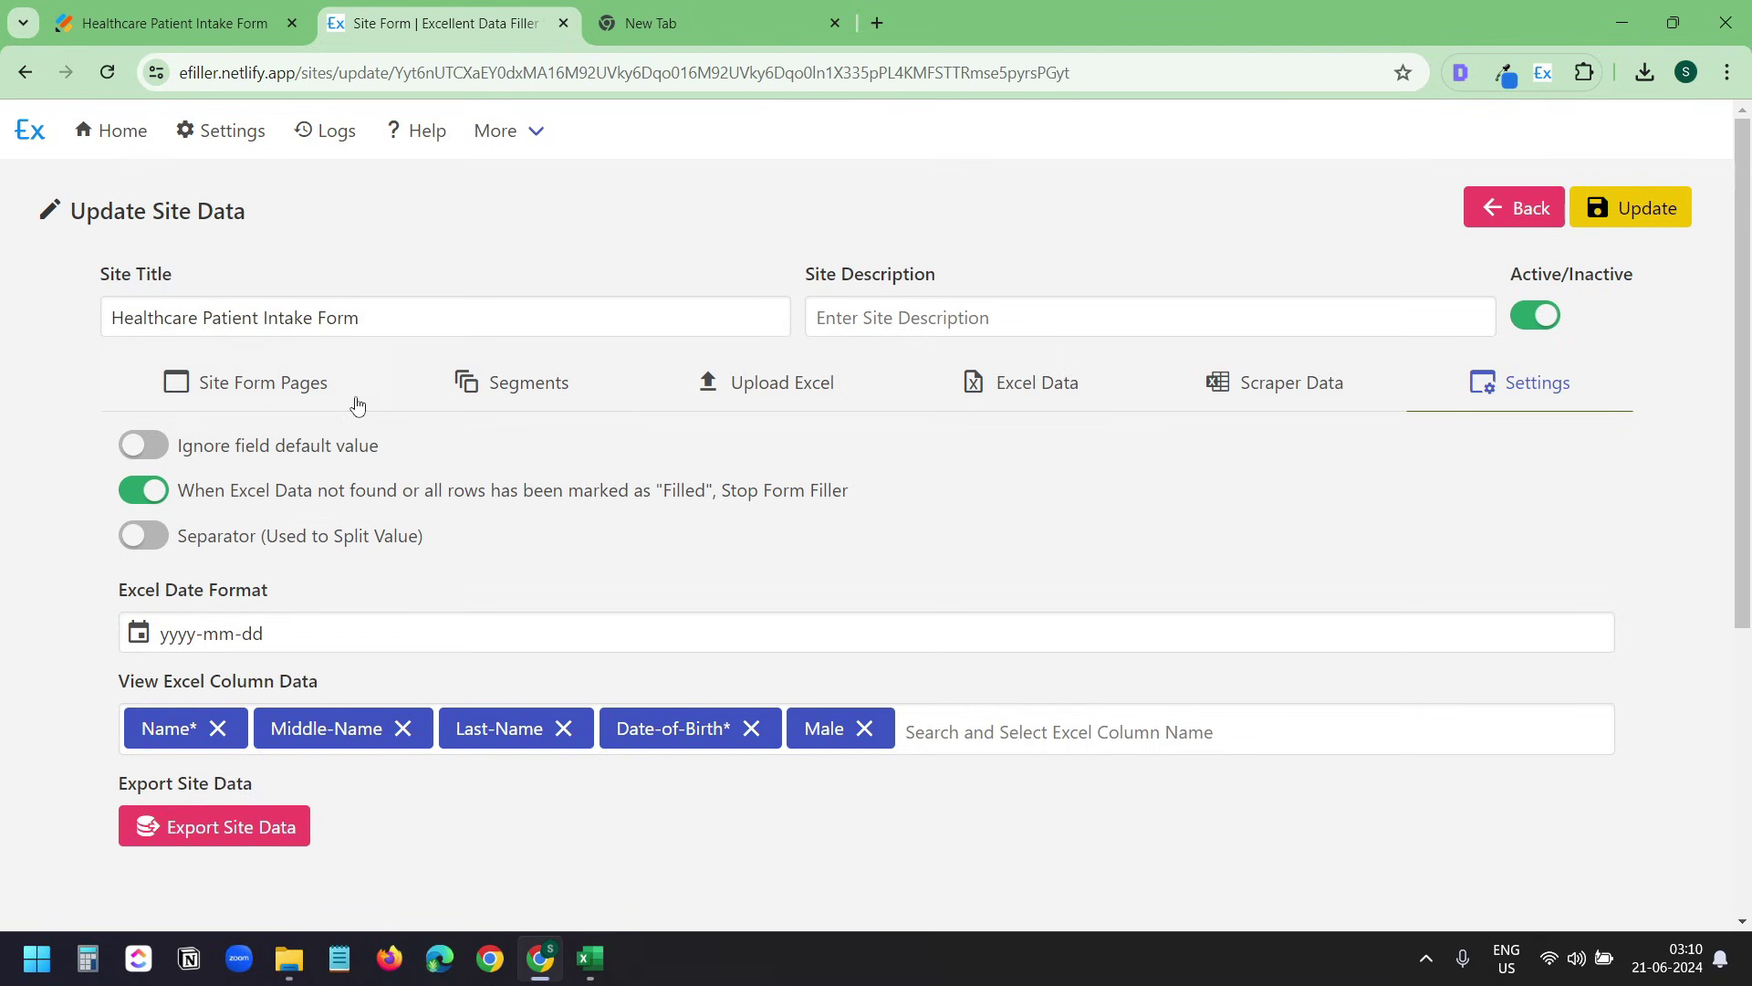
In the intake form's field data list, drag the {FORM-FILLED} row above the website field
left_click(319, 399)
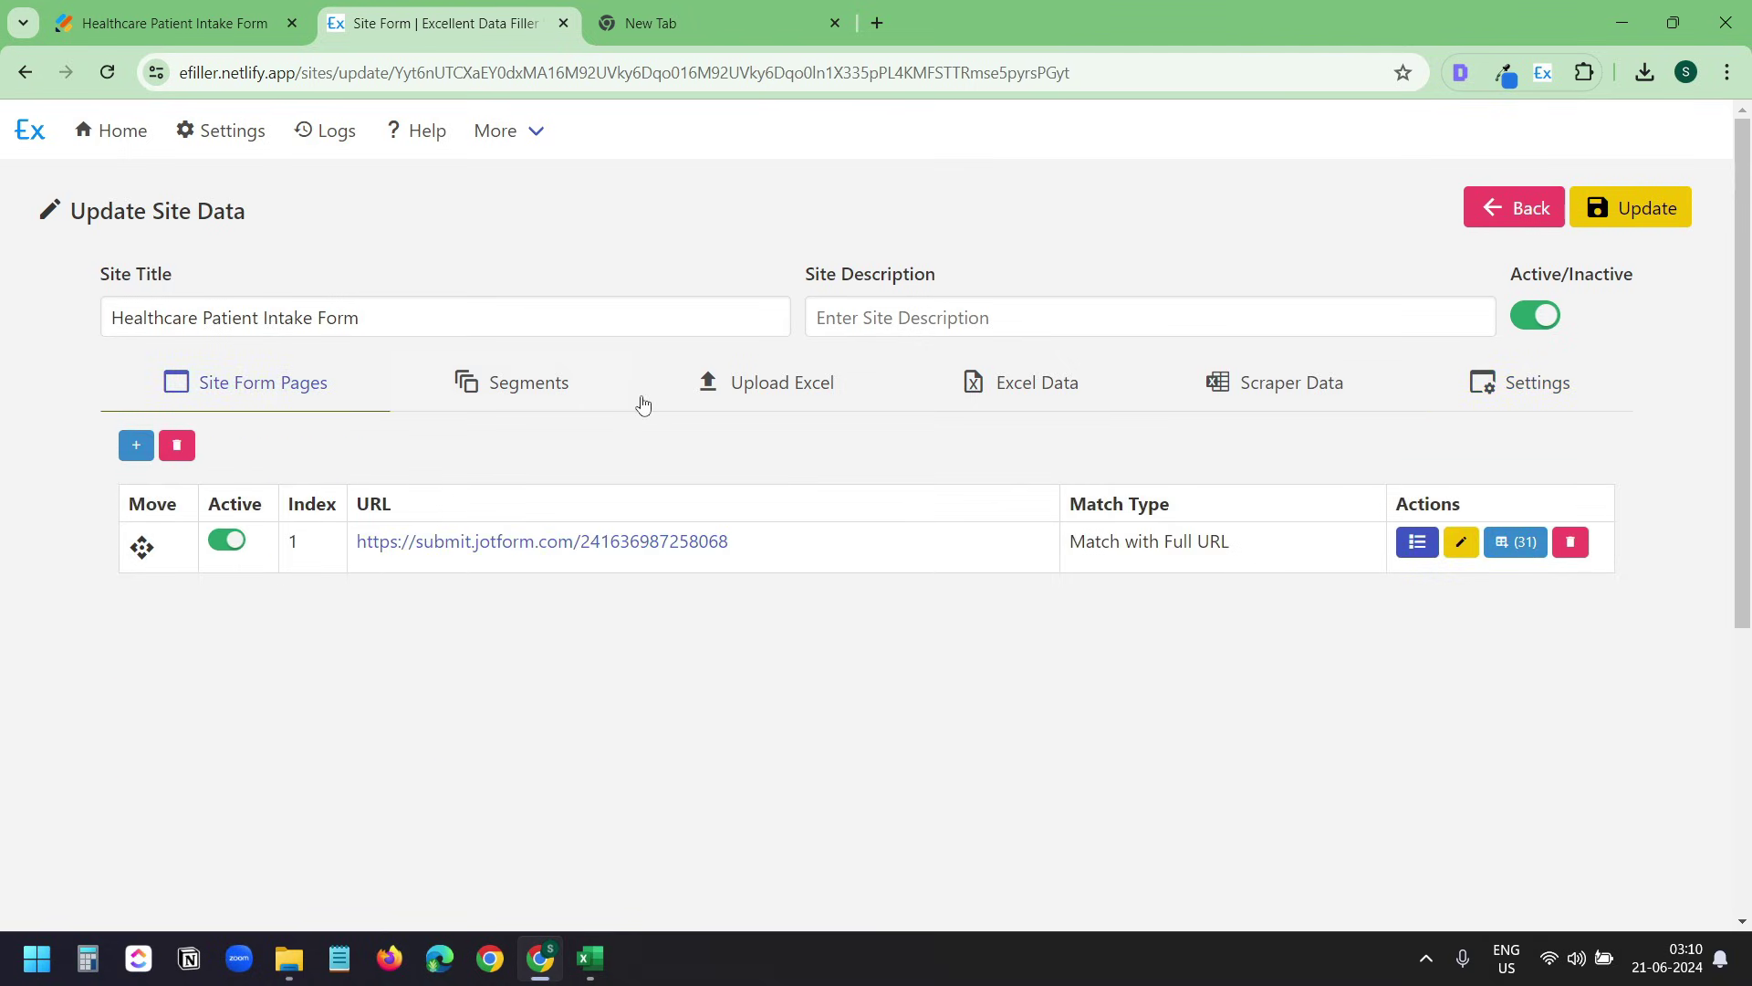
left_click(1521, 546)
scroll(1212, 503, "down", 10)
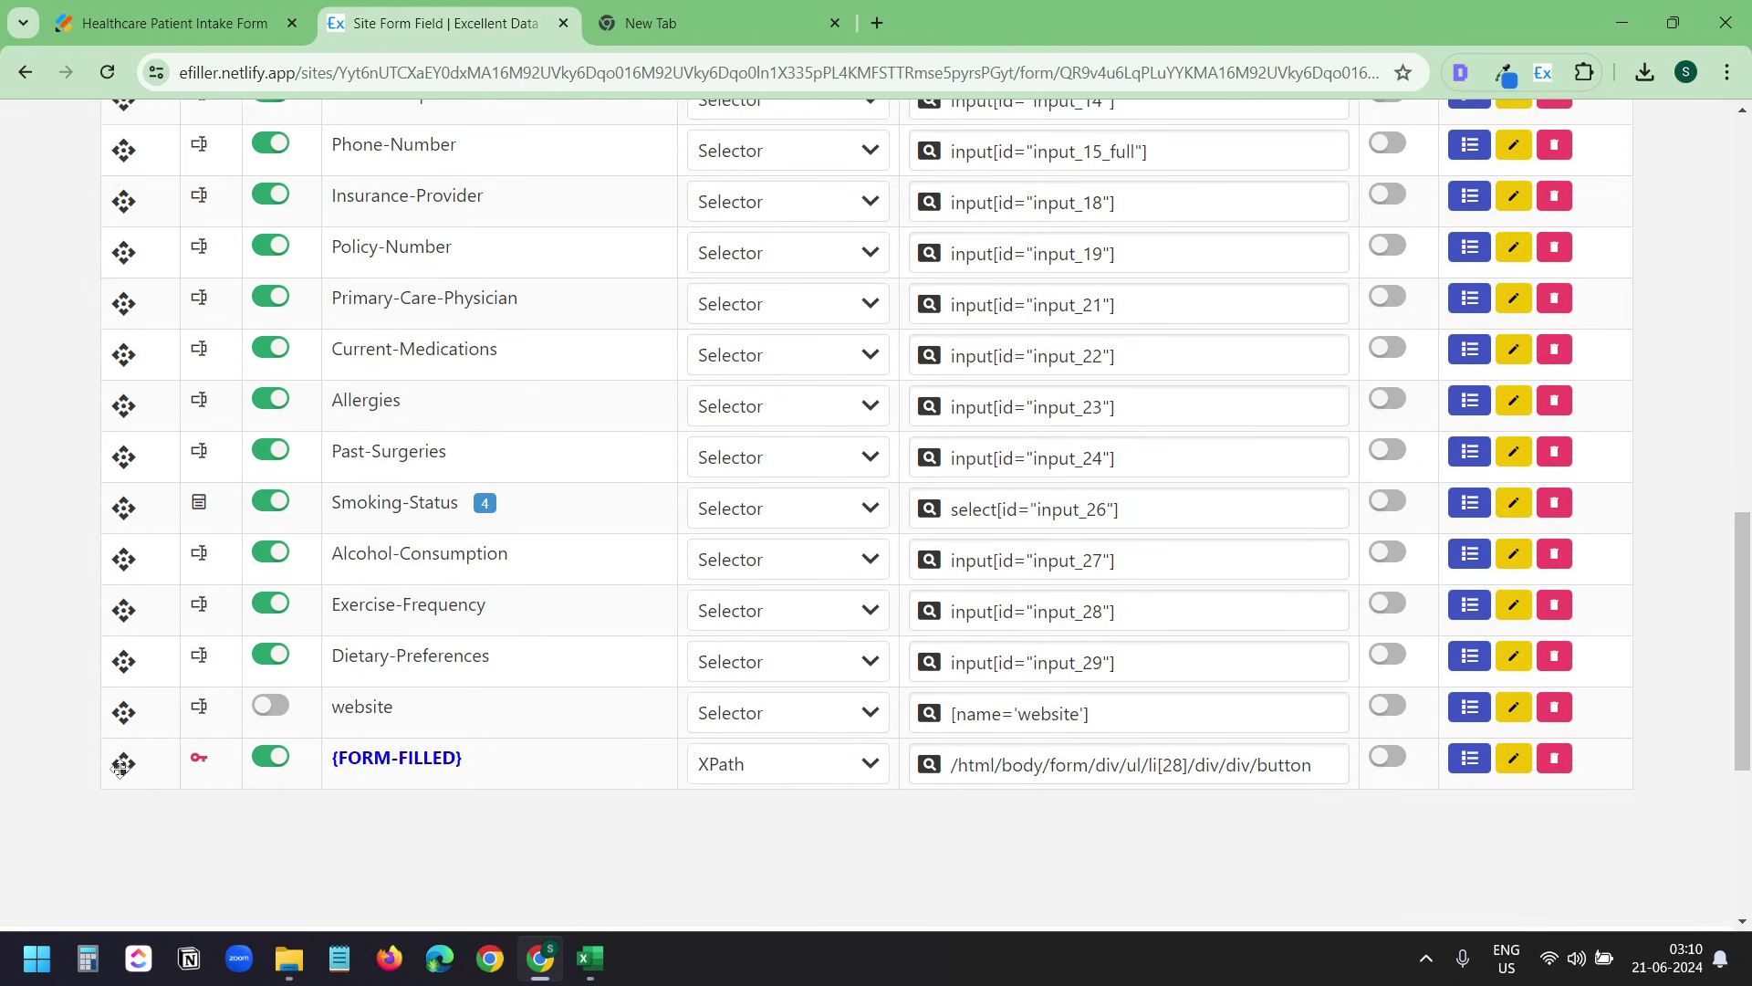
mouse_move(122, 763)
left_mouse_down()
mouse_move(124, 654)
mouse_move(126, 761)
left_mouse_up()
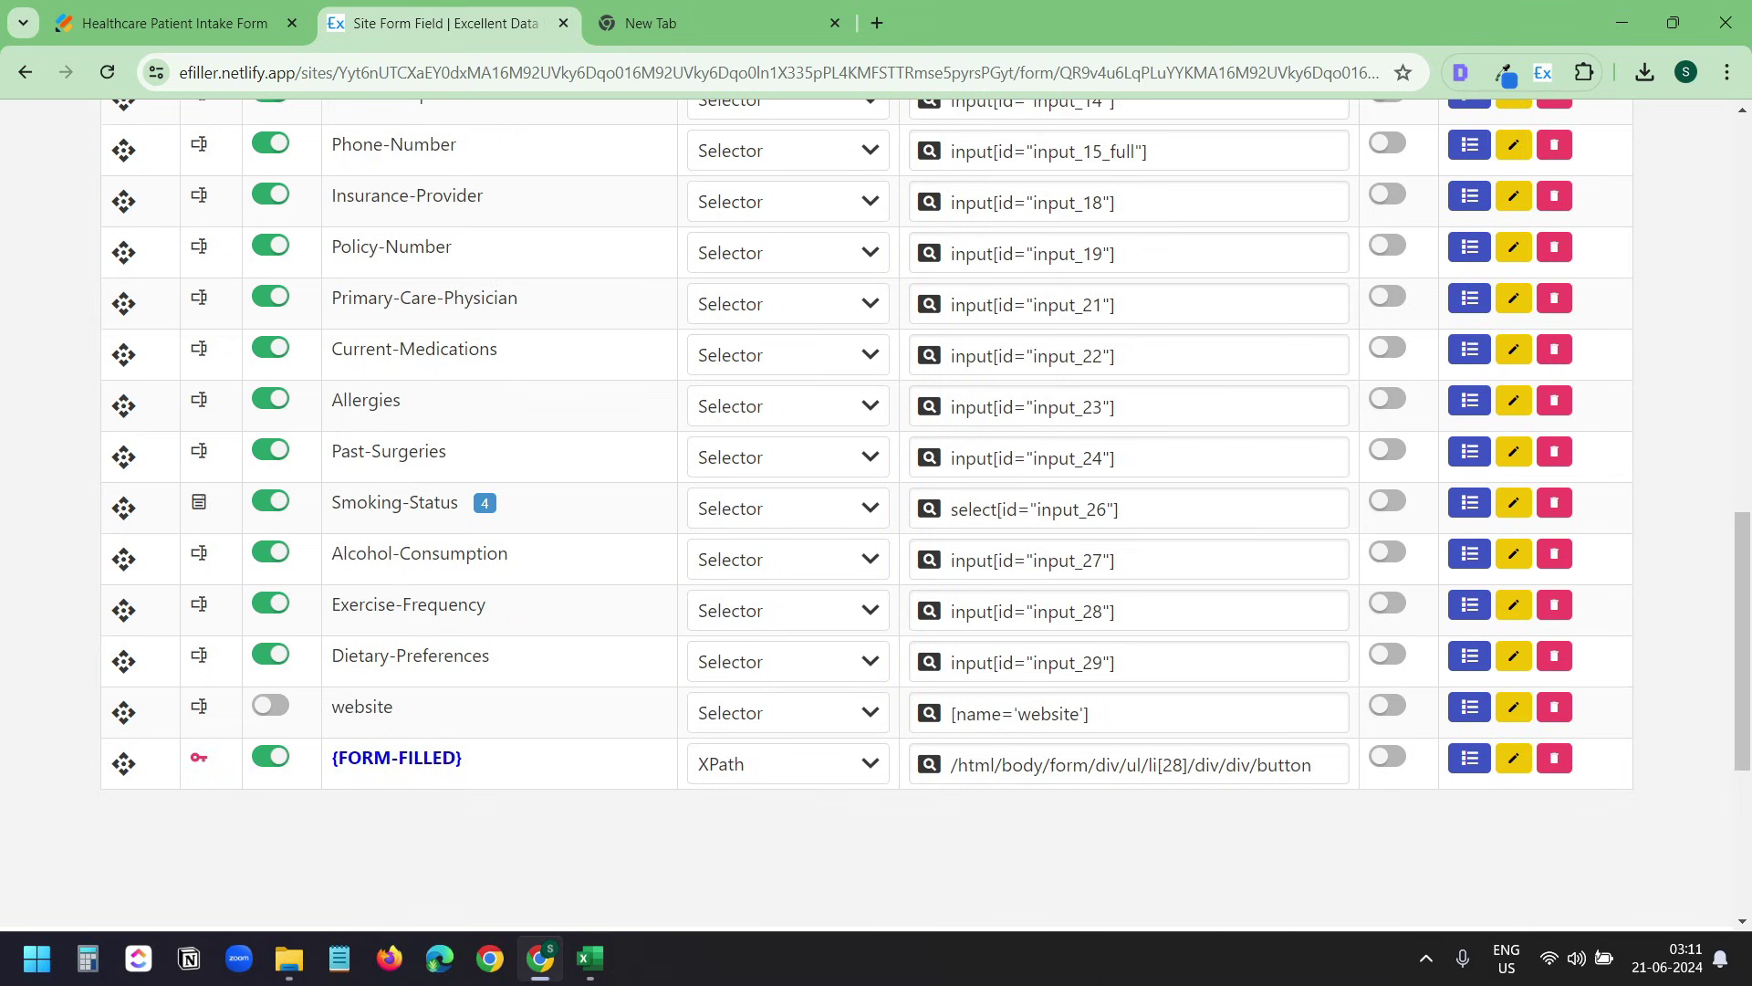